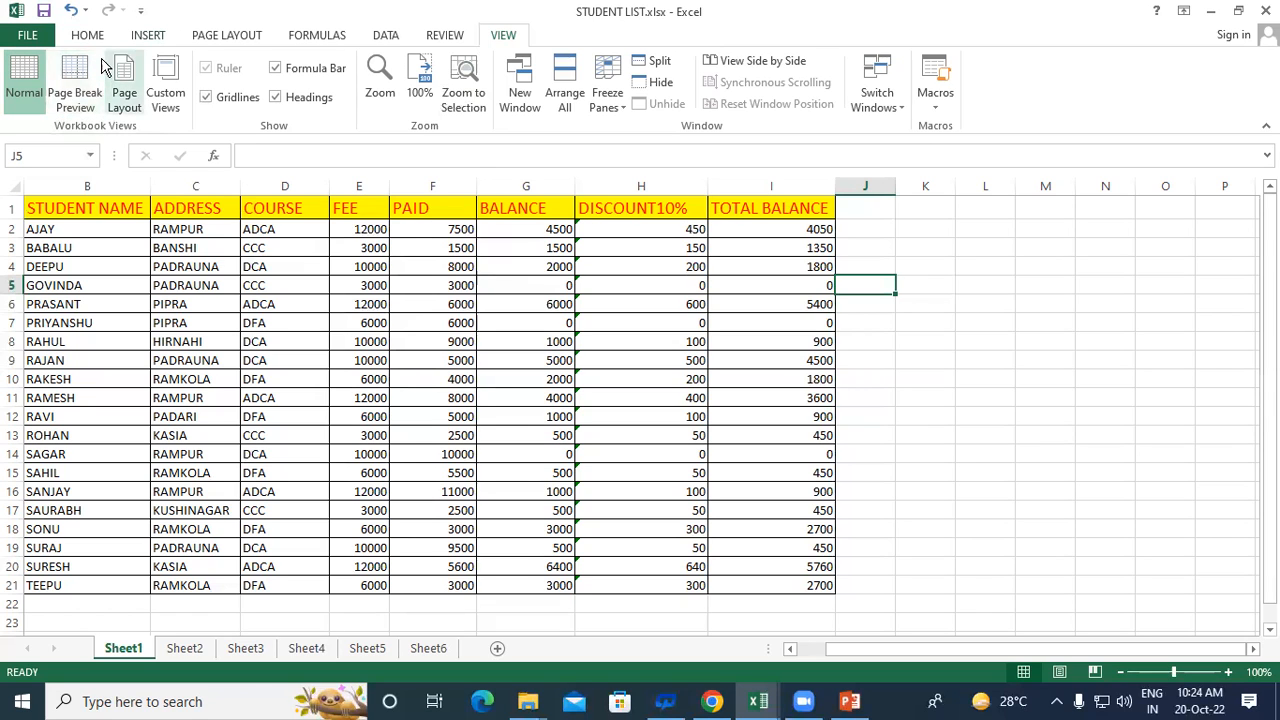
Check how Sheet1 splits into pages in Page Break Preview and return to Normal view.
click(86, 77)
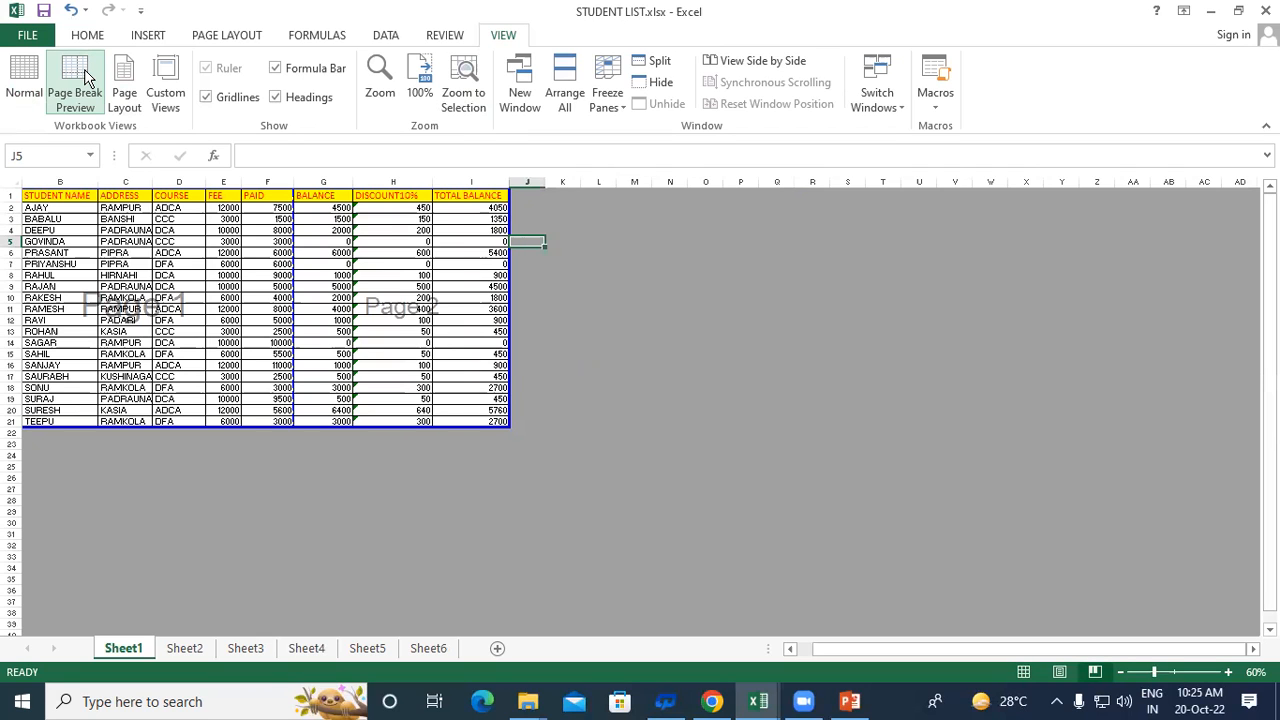
click(24, 72)
Fill the DISCOUNT10% and TOTAL BALANCE columns, copied from H1:I21, down through row 31.
drag(641, 210, 785, 586)
scroll(790, 566, down, 3)
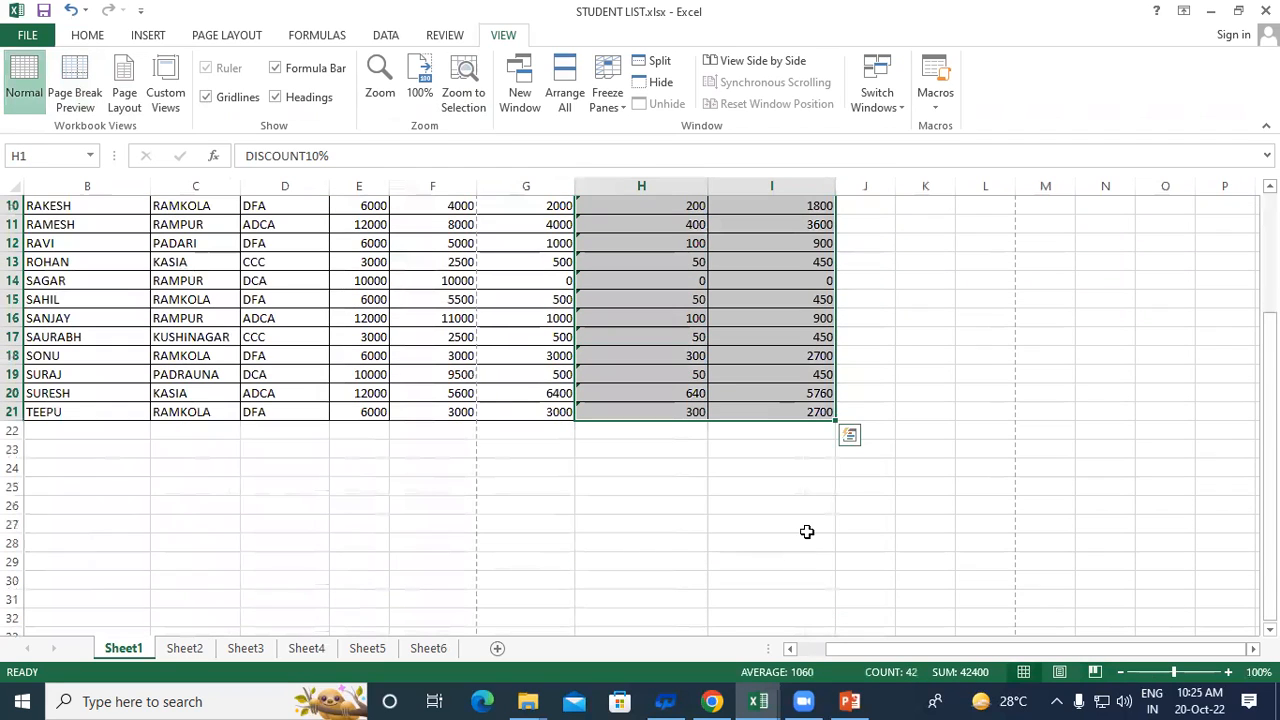
drag(834, 427, 840, 604)
click(686, 392)
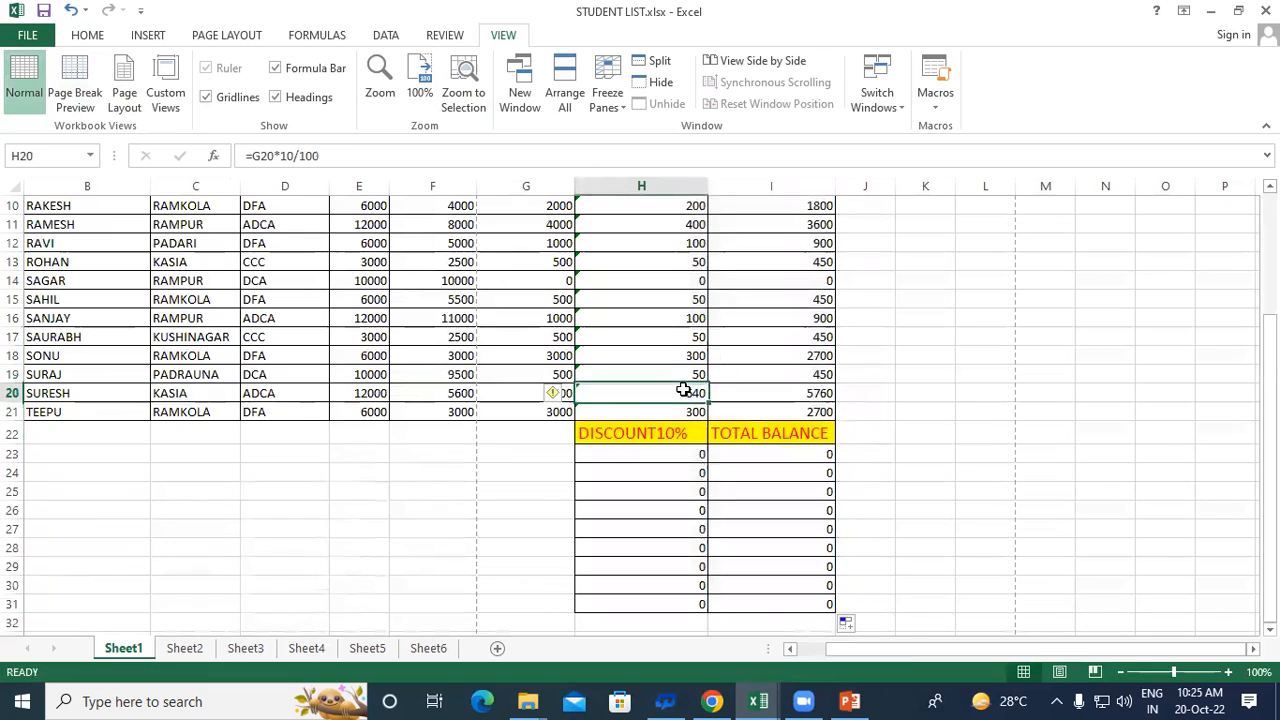
Review the page breaks around the extended columns in Page Break Preview and return to Normal view.
click(80, 86)
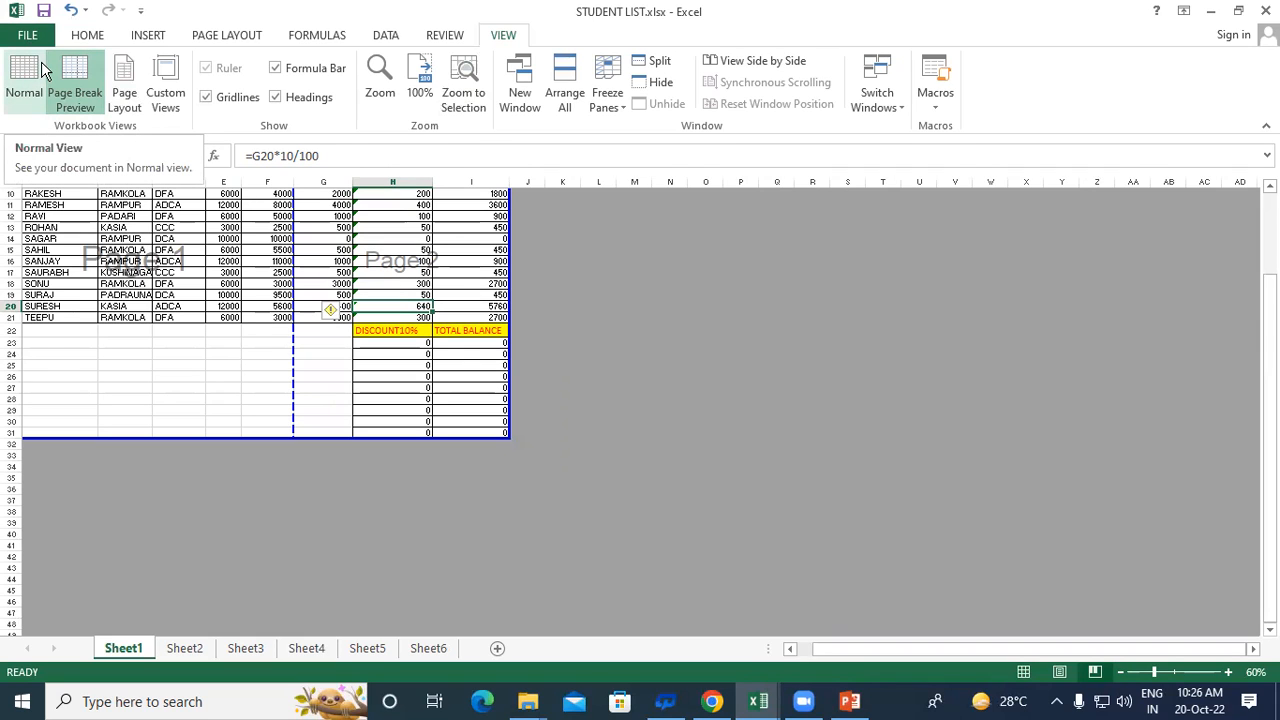
click(30, 85)
click(401, 344)
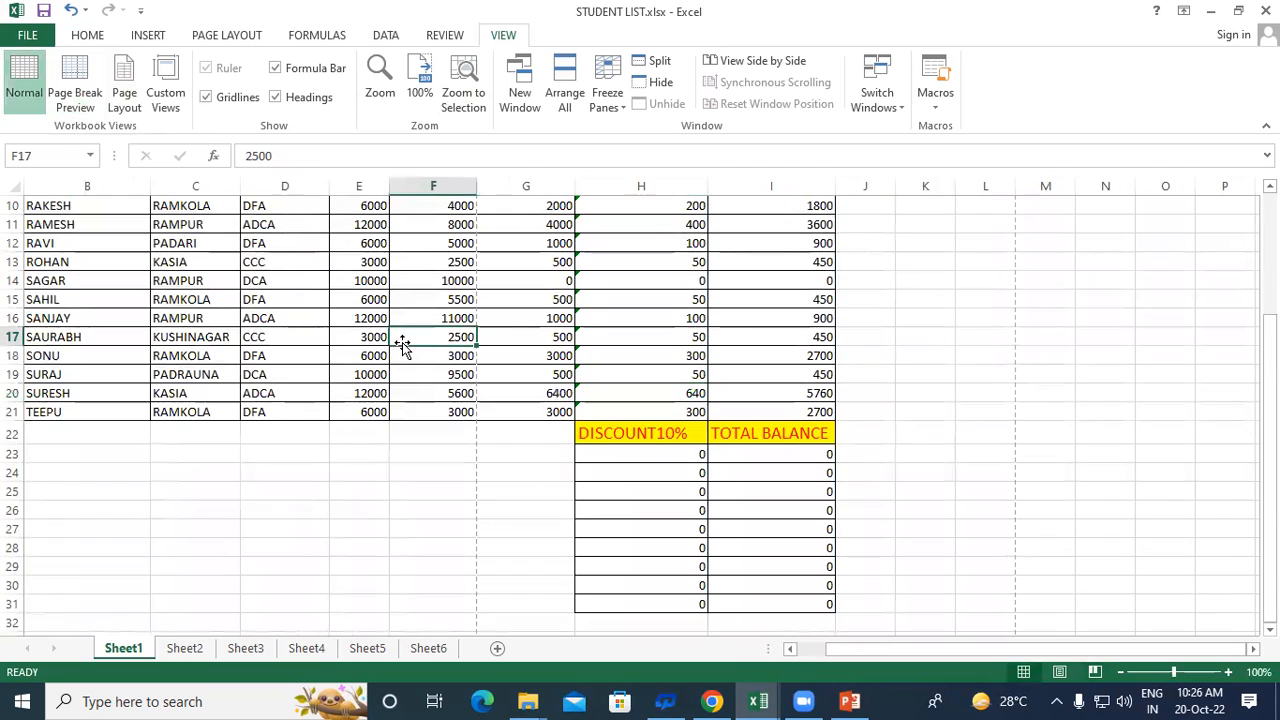
scroll(401, 344, up, 2)
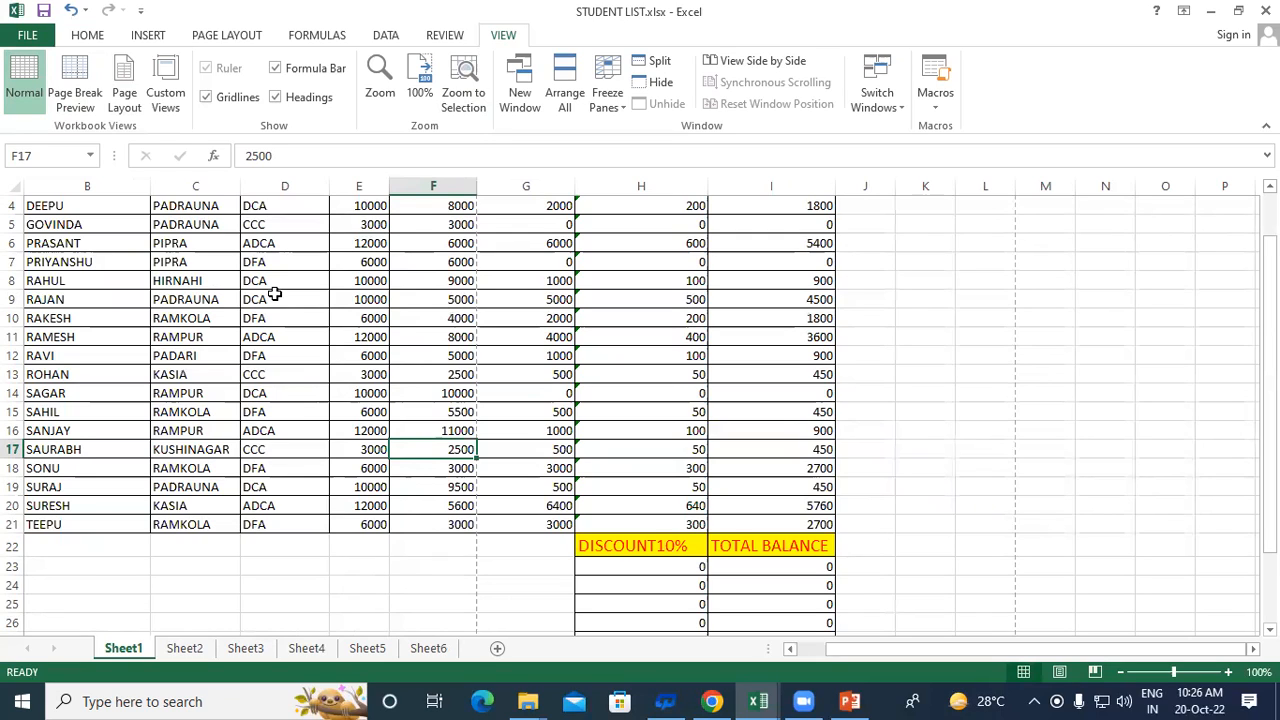
Examine the student list's pages, headers and footers in Page Layout view and return to Normal view.
click(124, 68)
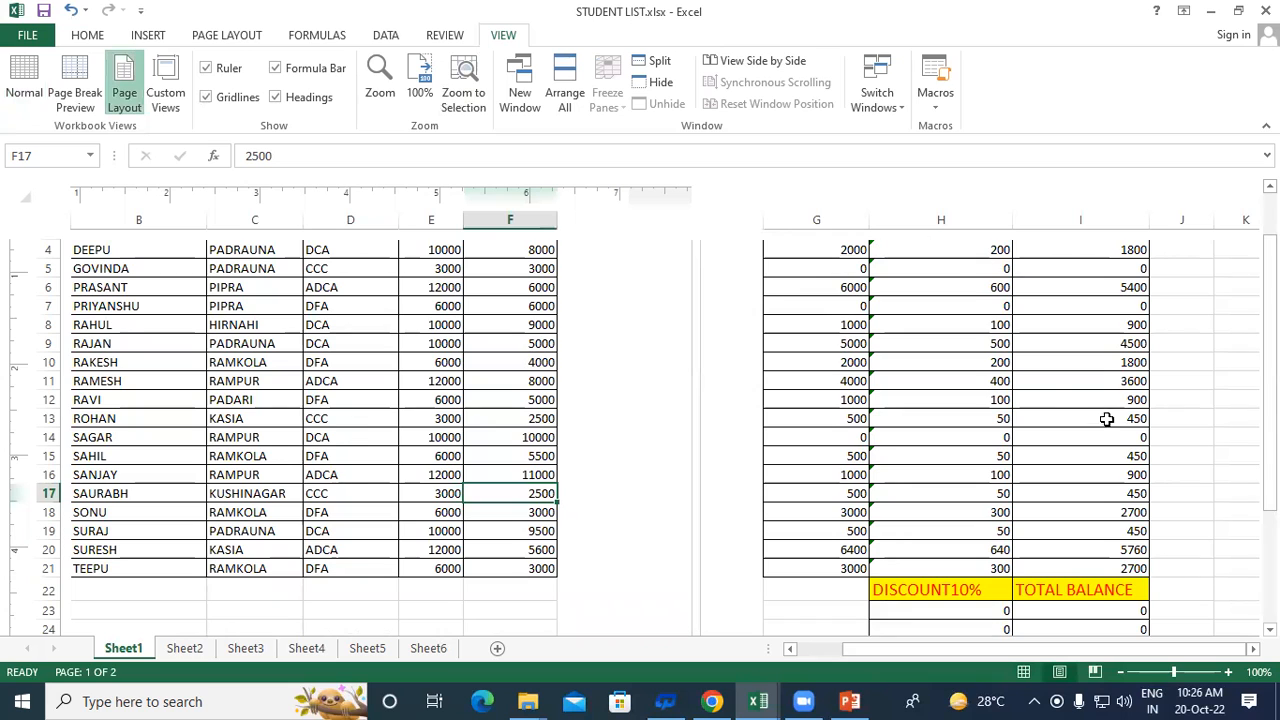
scroll(1056, 404, down, 3)
scroll(1056, 404, down, 3)
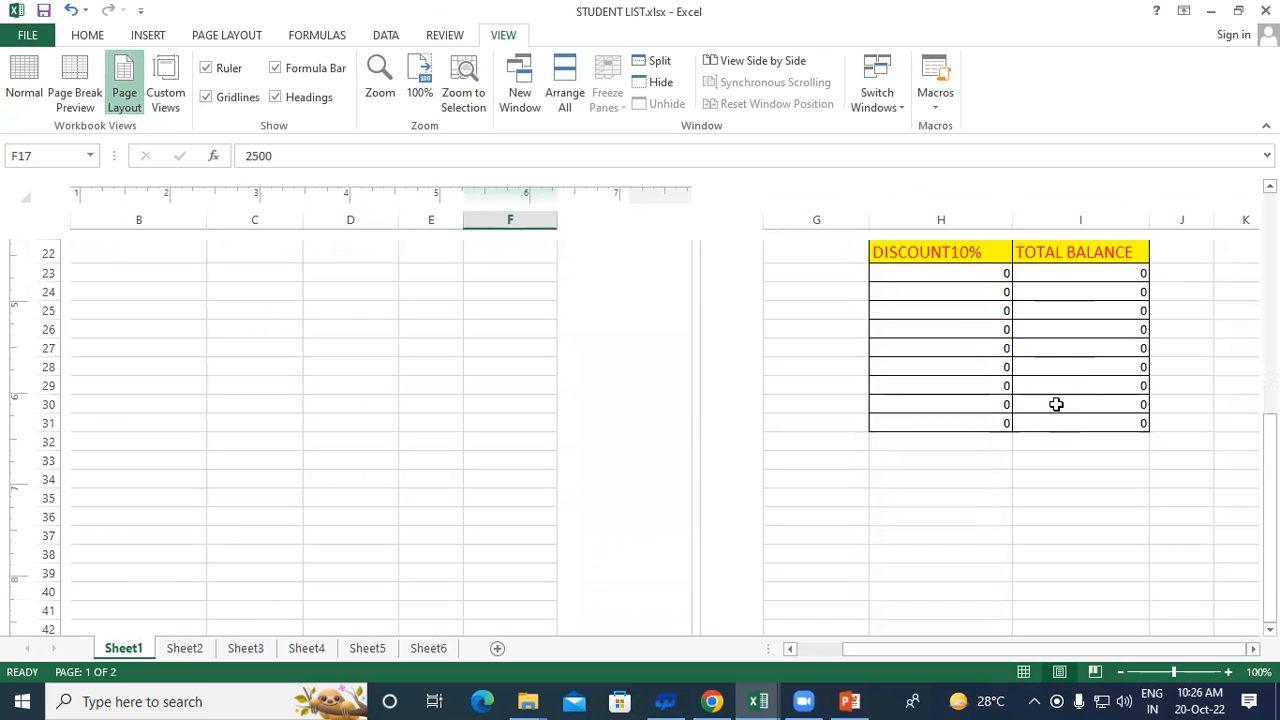
scroll(1056, 404, down, 5)
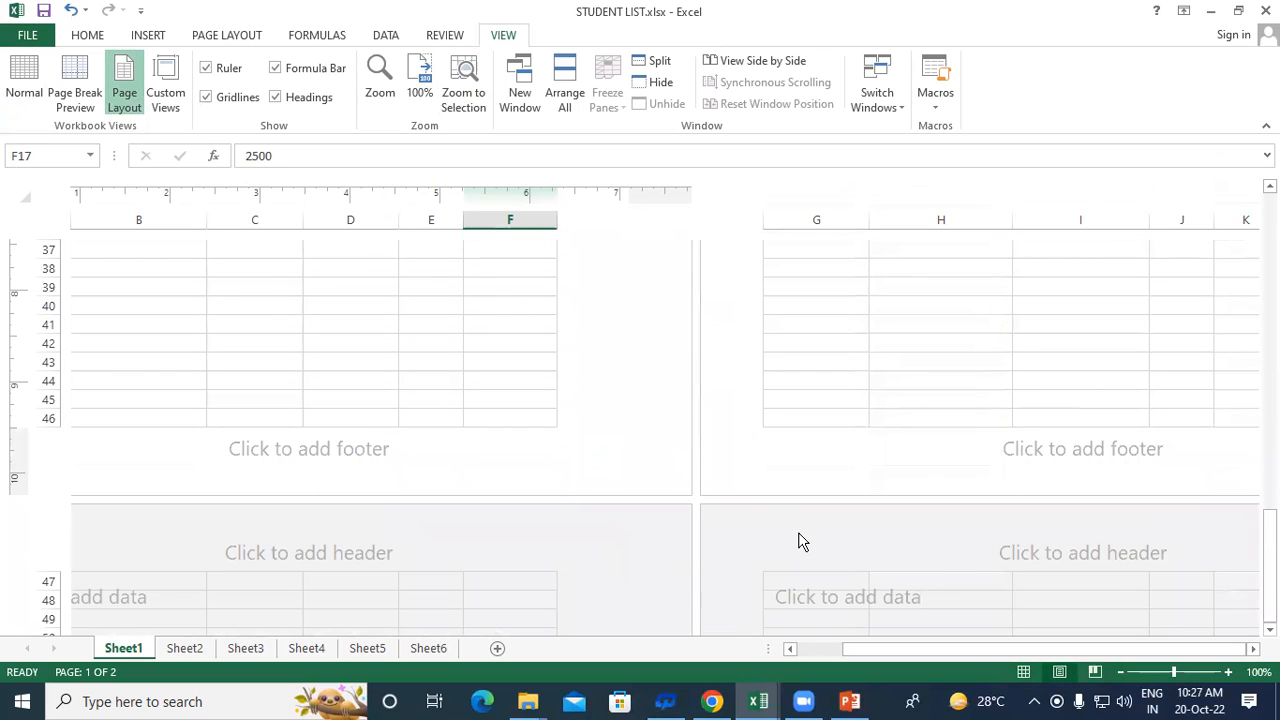
scroll(797, 408, up, 10)
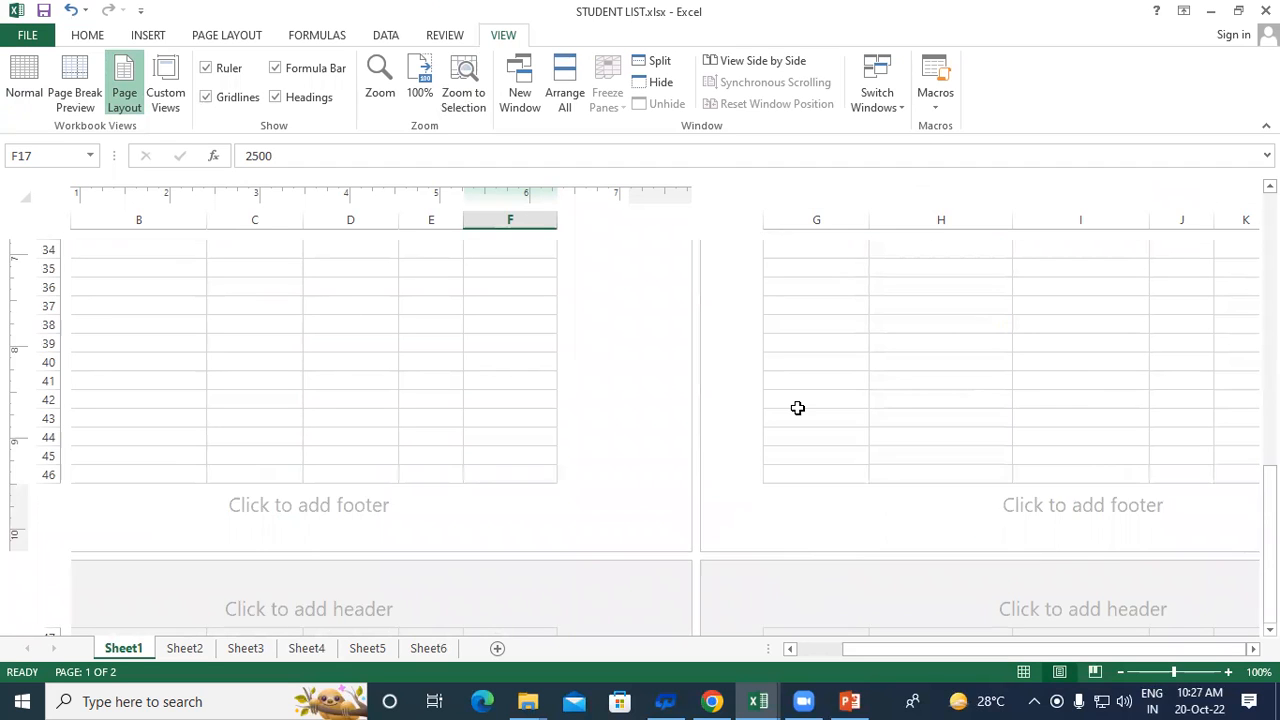
scroll(797, 408, up, 3)
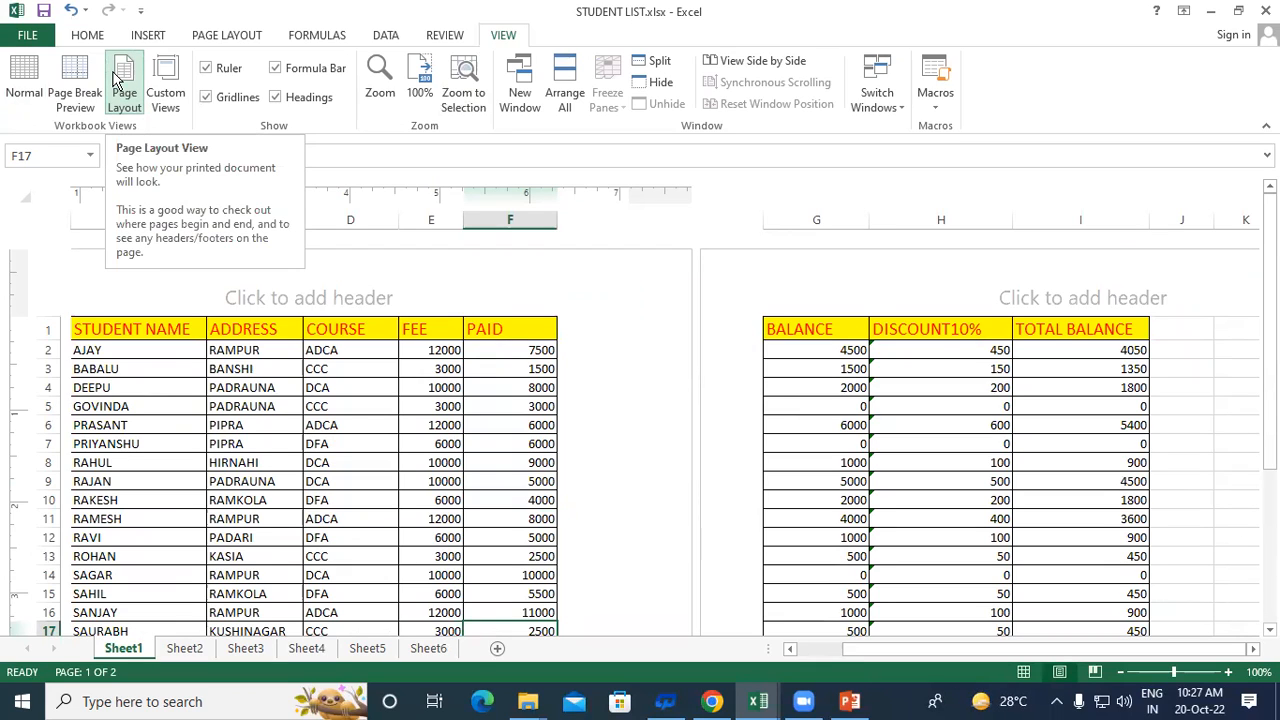
click(20, 72)
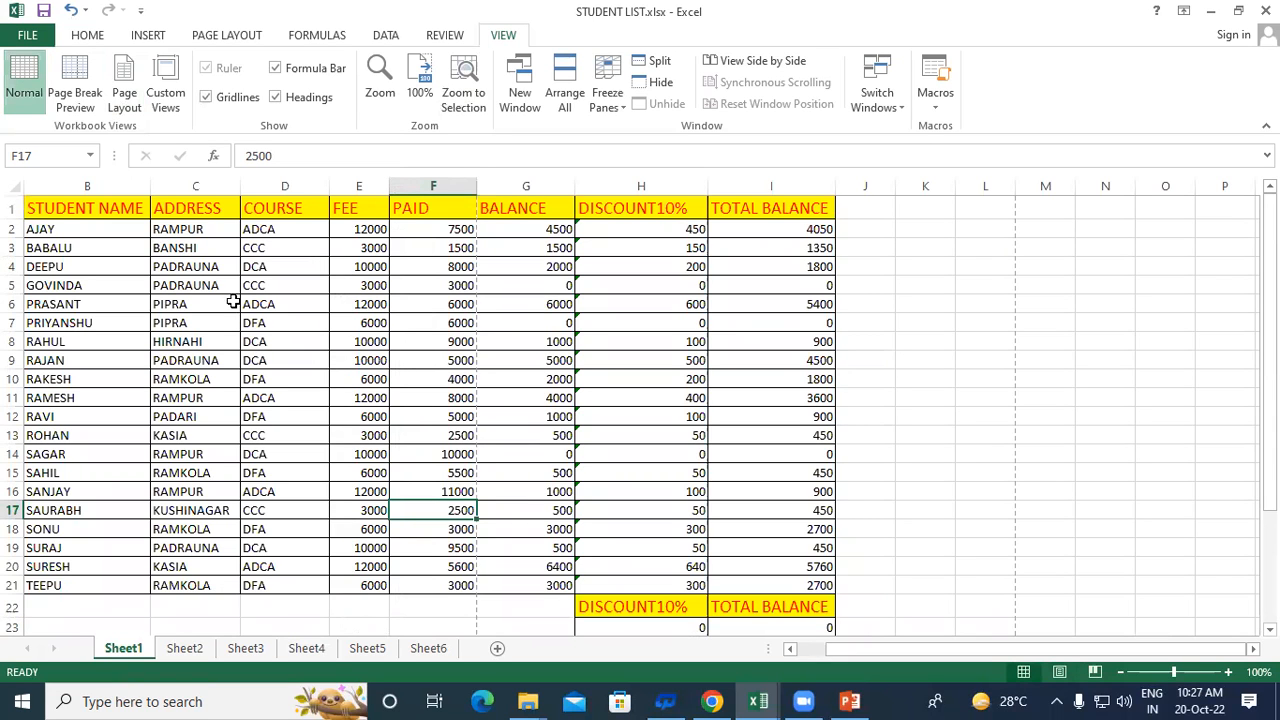
Compare the page boundaries shown in Normal view with those in Page Layout view, ending in Normal view with cell J3 selected.
scroll(294, 380, down, 8)
scroll(295, 402, down, 2)
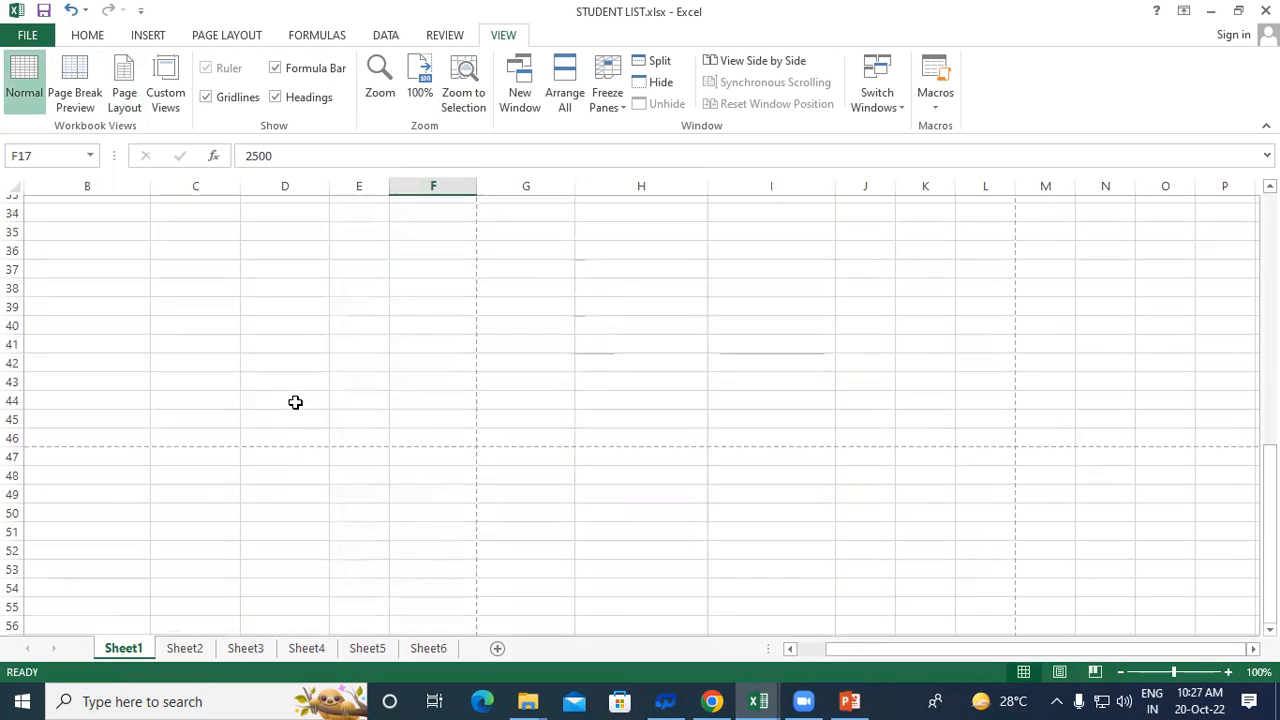
scroll(294, 403, up, 4)
click(124, 88)
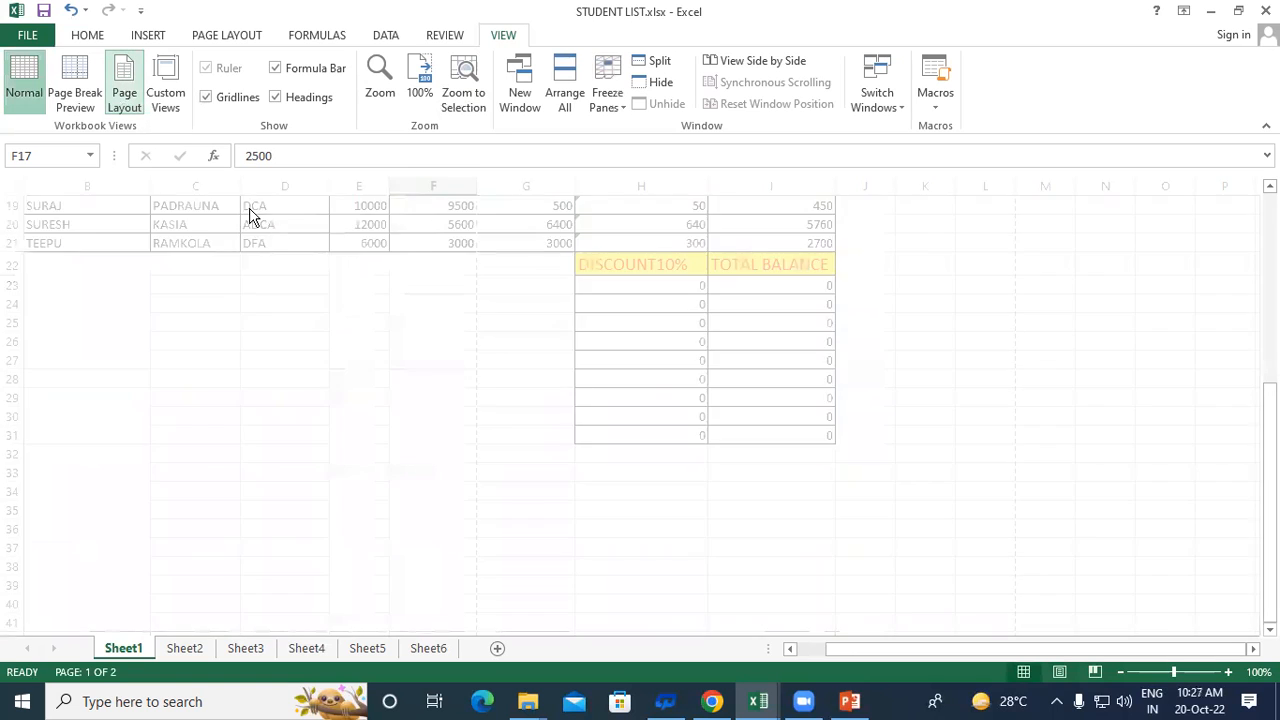
scroll(370, 287, up, 5)
scroll(480, 429, down, 10)
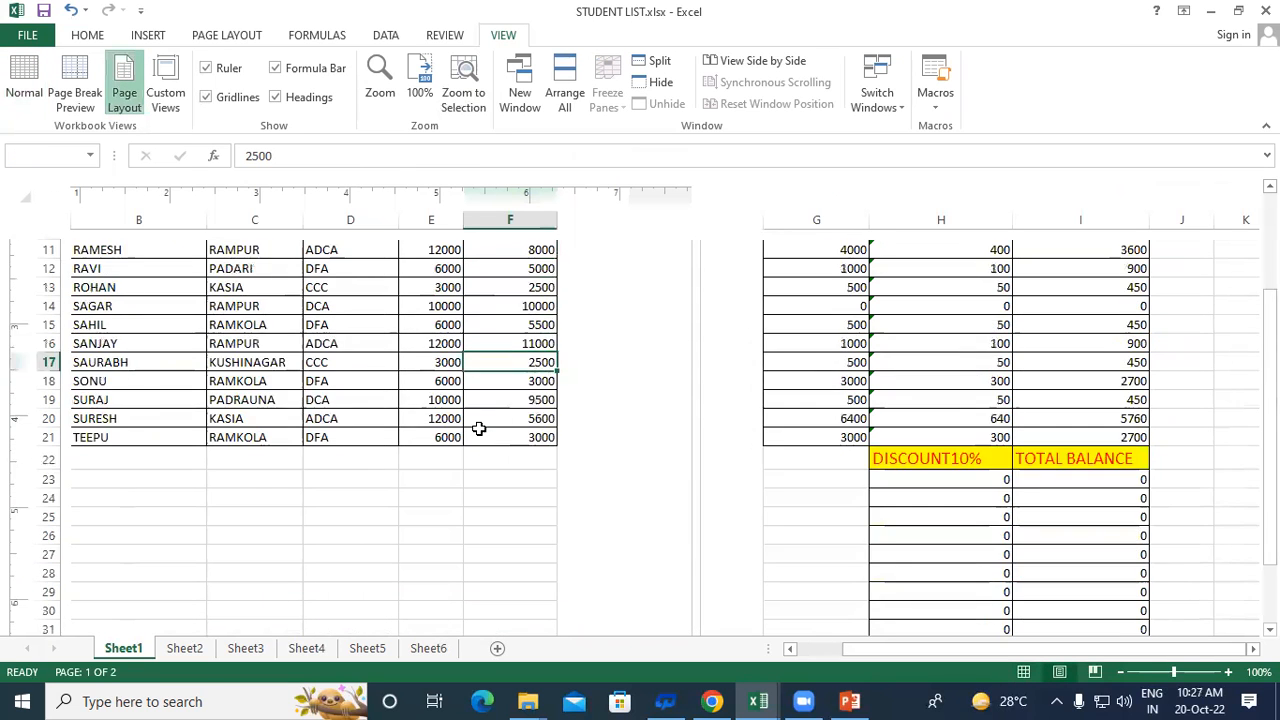
scroll(600, 430, up, 9)
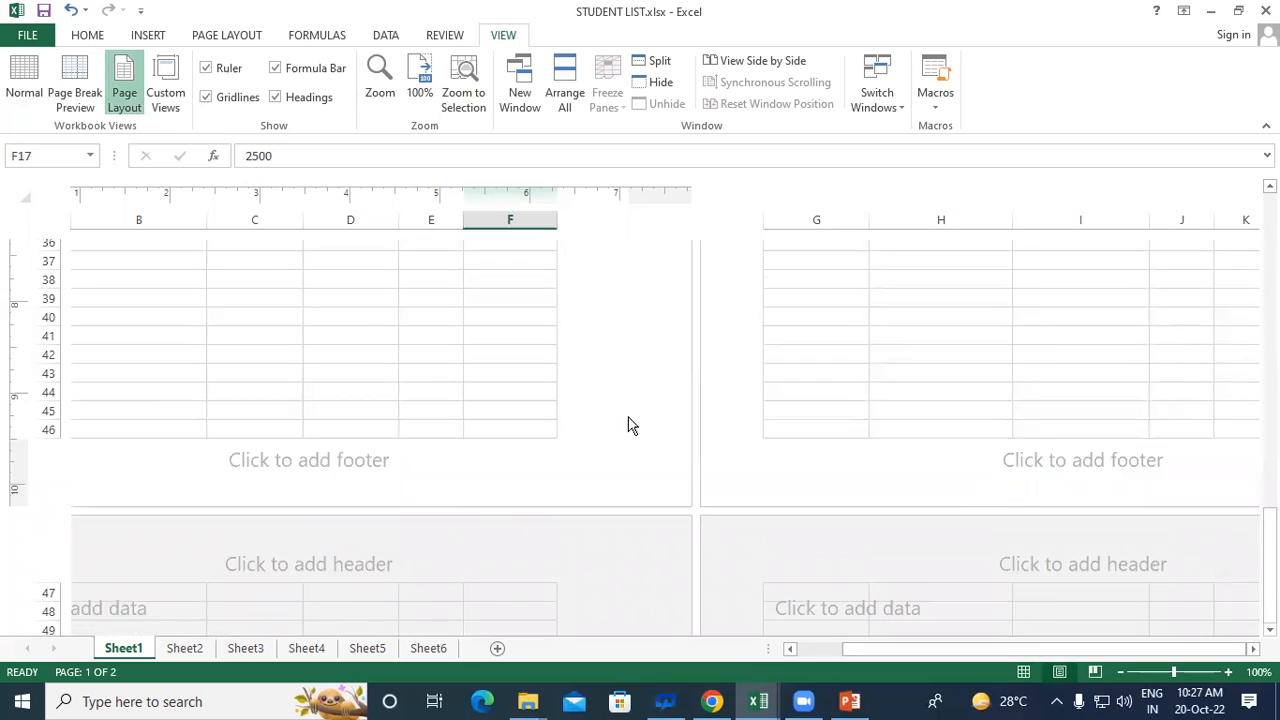
scroll(760, 370, down, 9)
scroll(533, 395, down, 5)
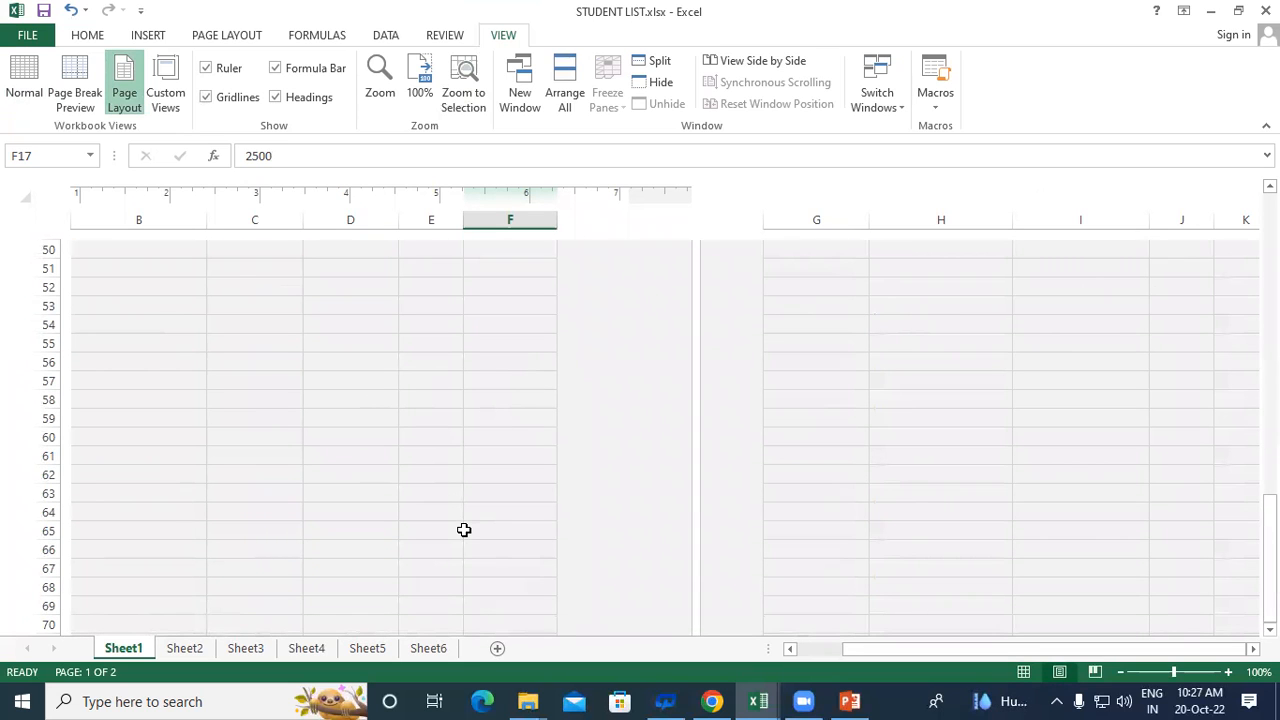
scroll(464, 530, up, 12)
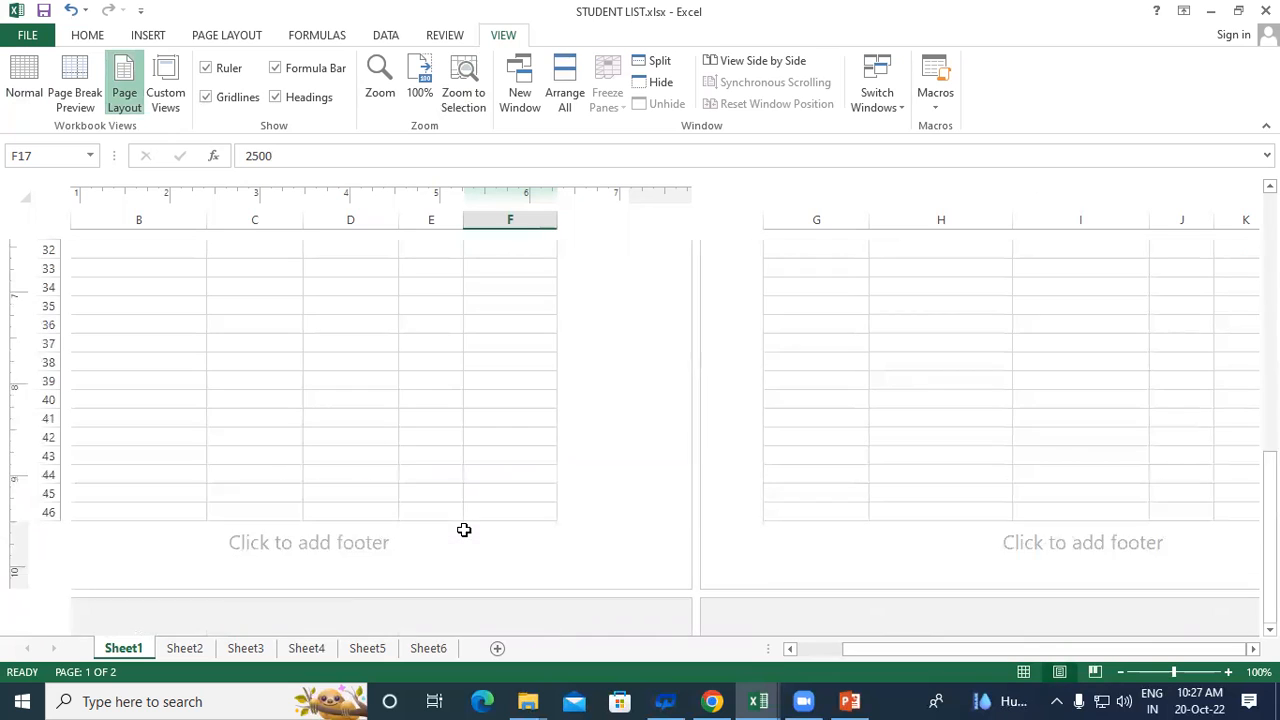
scroll(495, 410, up, 3)
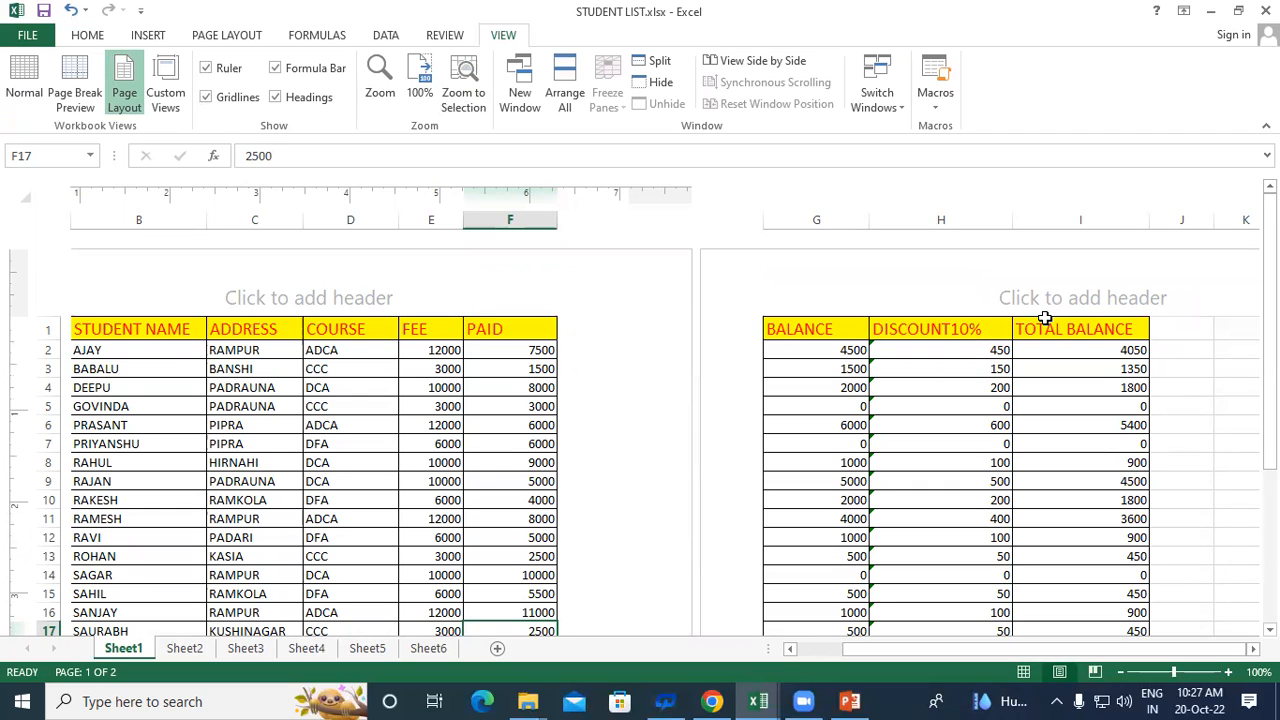
click(24, 80)
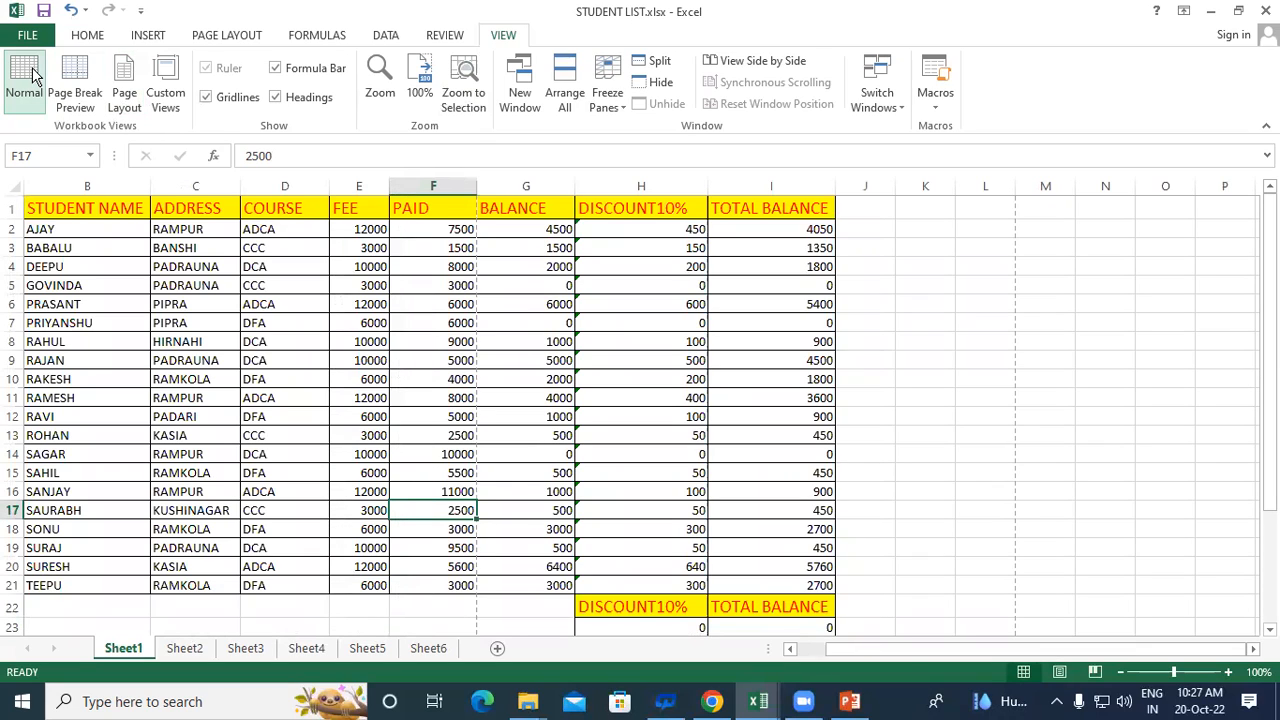
click(878, 247)
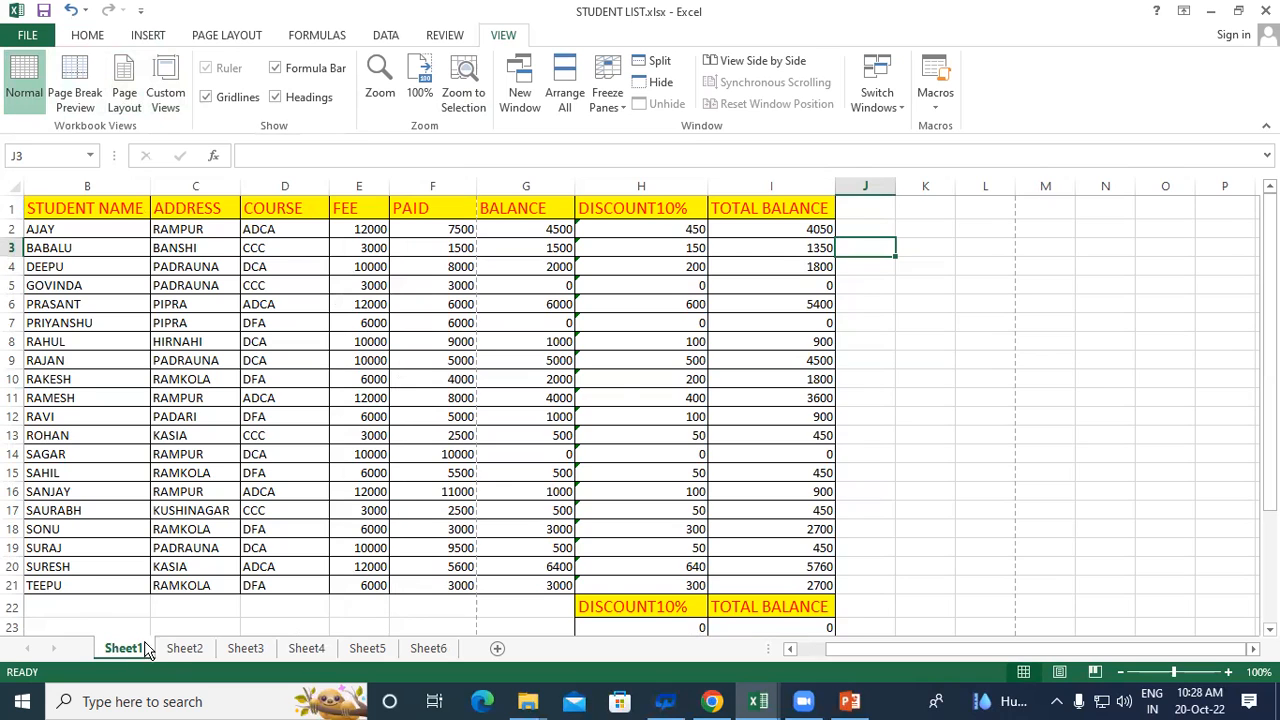
Look through Sheet2 to Sheet6 and return to the student list on Sheet1.
click(182, 648)
click(245, 648)
click(308, 649)
key(ctrl+Page_Down)
key(ctrl+Page_Down)
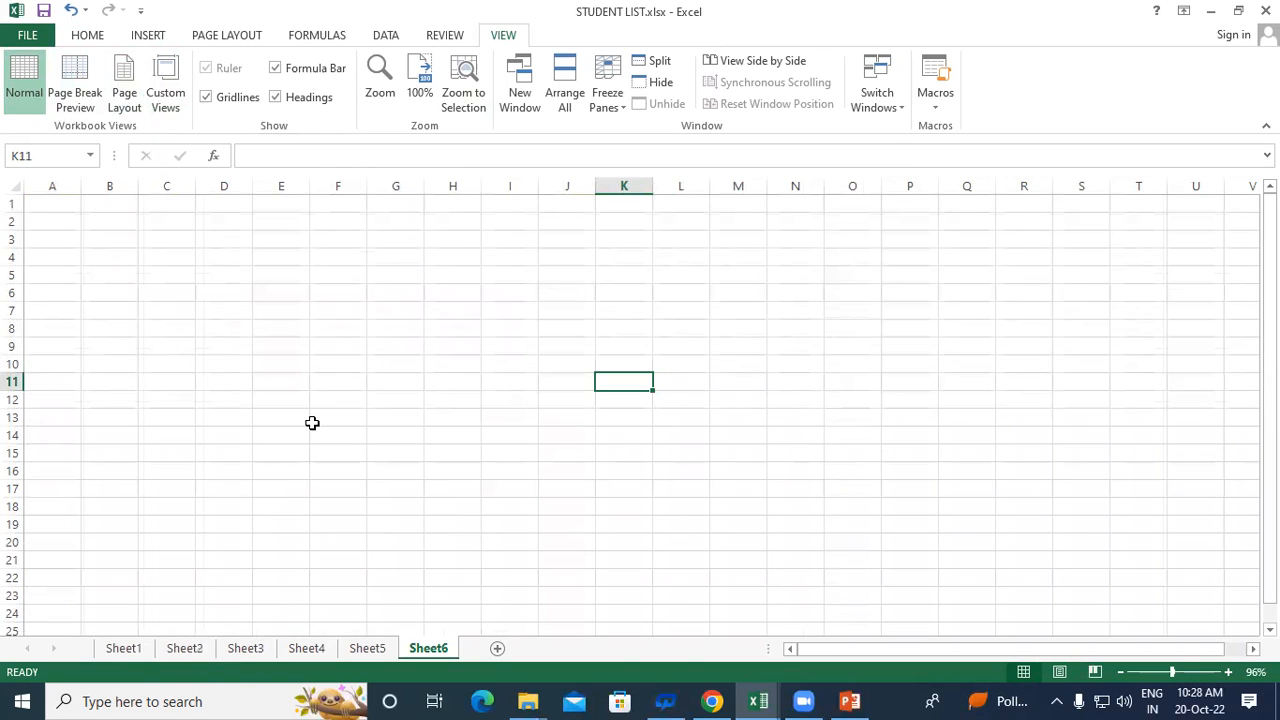
click(391, 356)
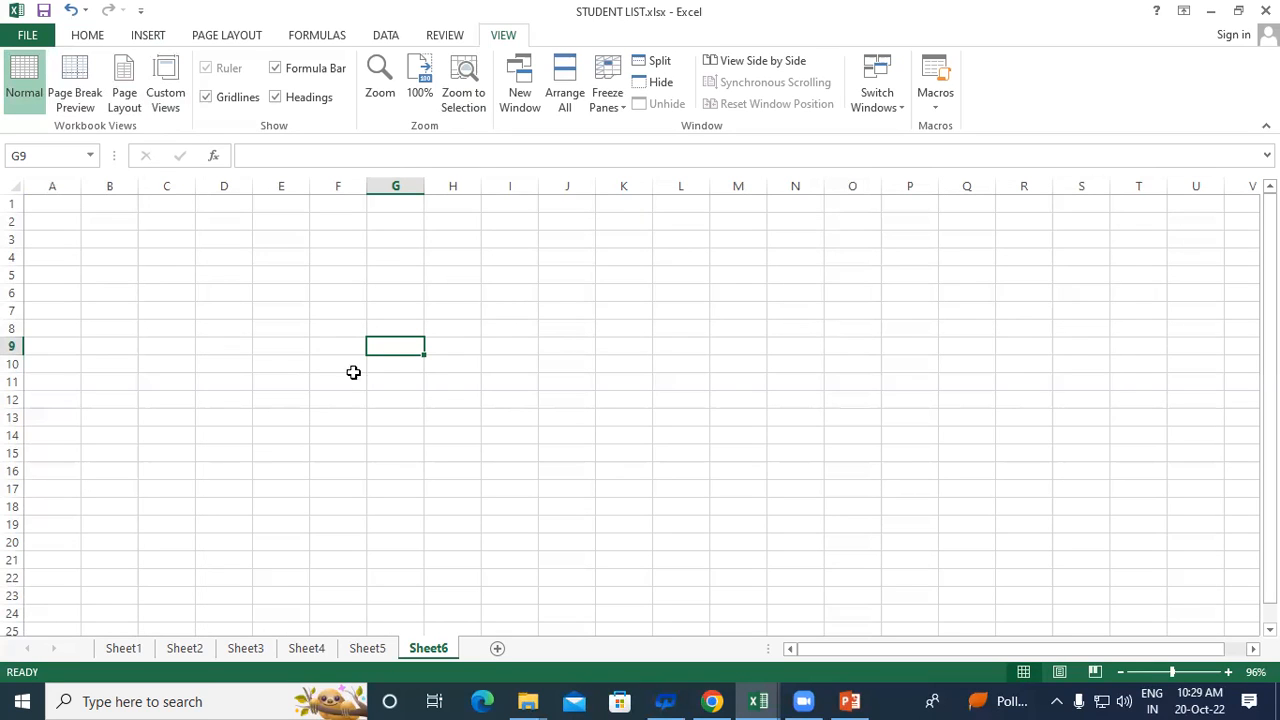
click(367, 648)
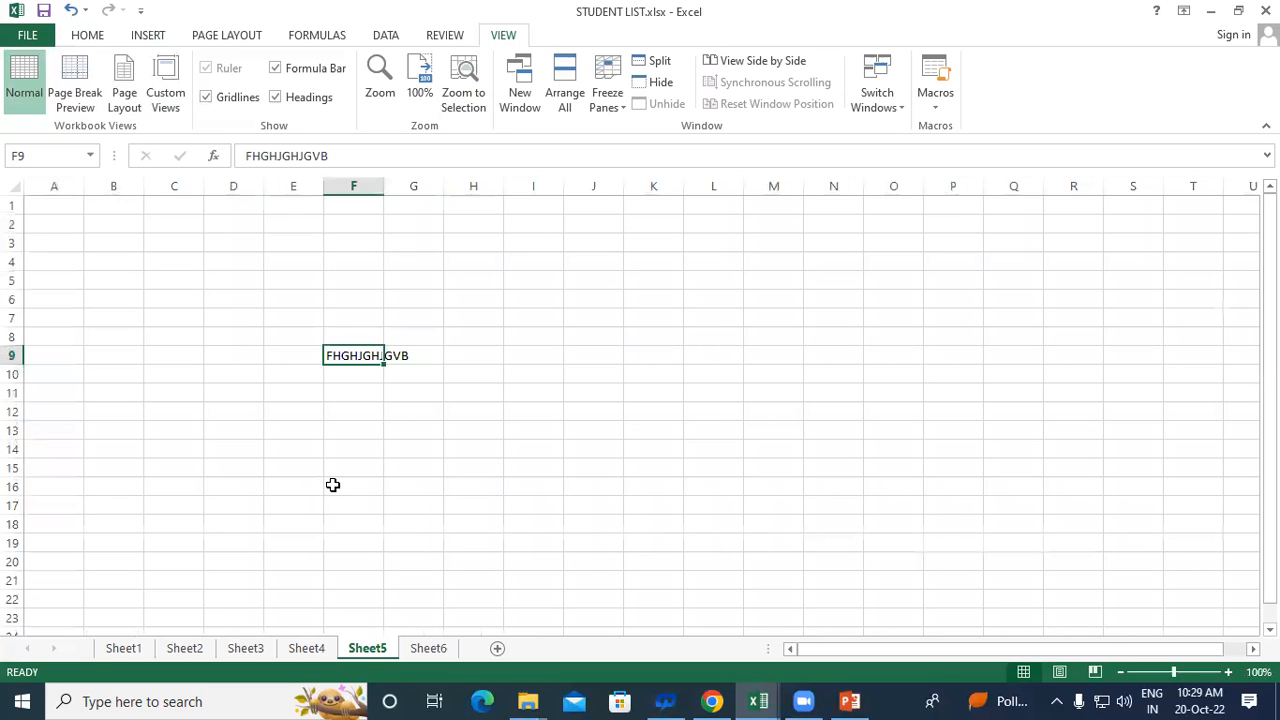
click(142, 650)
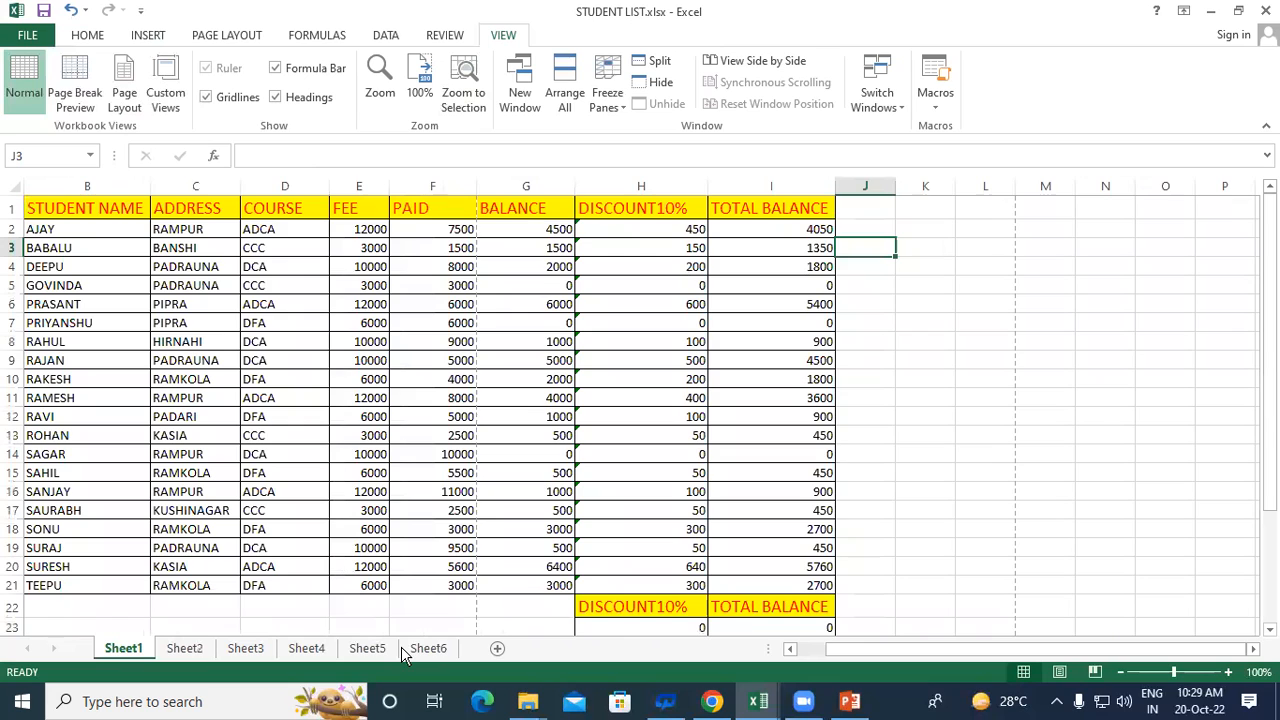
Insert 18 blank worksheets, Sheet7 to Sheet24, after Sheet1.
click(497, 648)
click(558, 648)
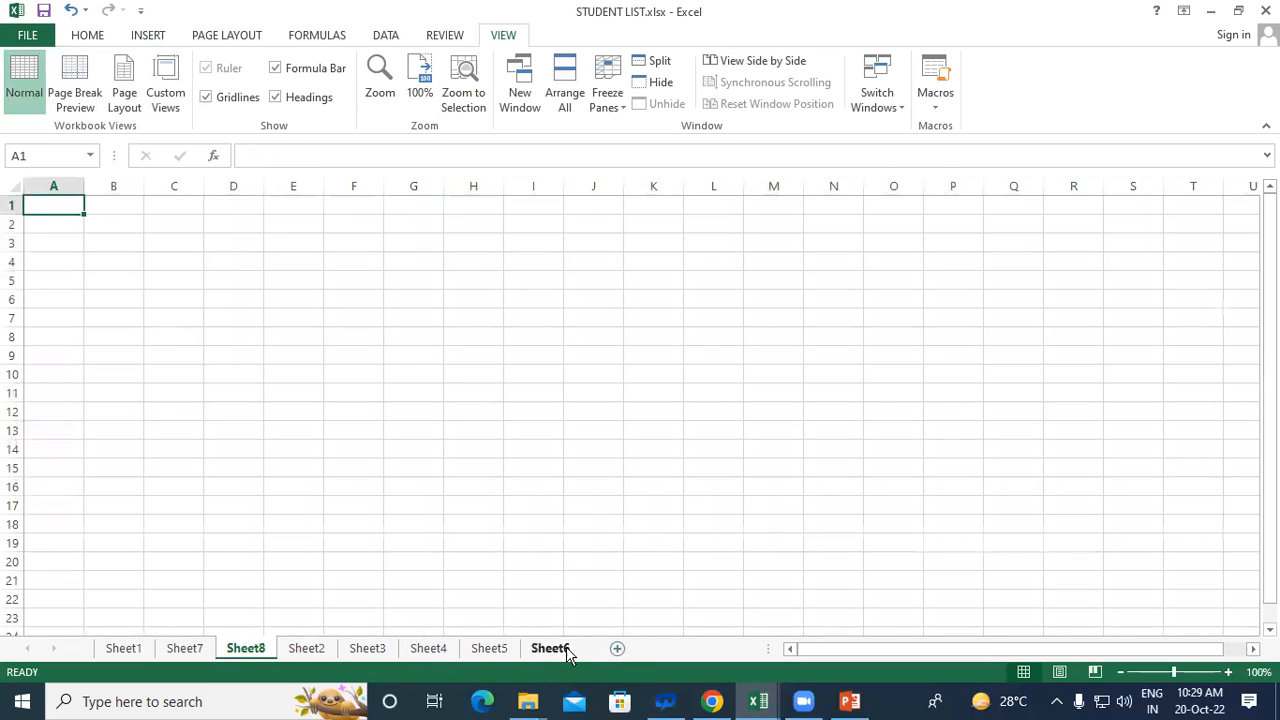
click(618, 649)
click(728, 649)
click(742, 649)
key(shift+F11)
key(shift+F11)
key(shift+F11)
key(shift+F11)
key(shift+F11)
key(shift+F11)
key(shift+F11)
key(shift+F11)
key(shift+F11)
key(shift+F11)
key(shift+F11)
key(shift+F11)
key(shift+F11)
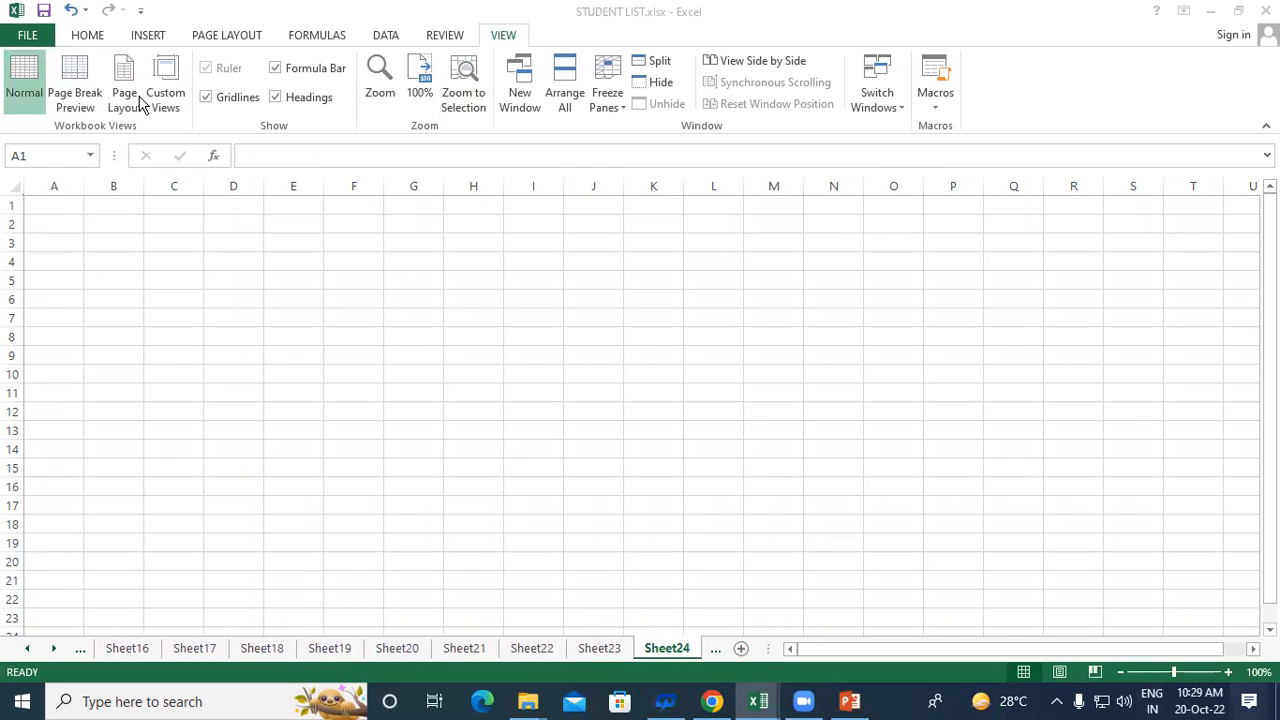
Return to Sheet1 at the start of the workbook and select the STUDENT NAME header cell.
click(29, 649)
click(29, 649)
click(29, 649)
click(29, 649)
click(29, 649)
click(29, 649)
click(29, 649)
click(29, 649)
click(29, 649)
click(29, 649)
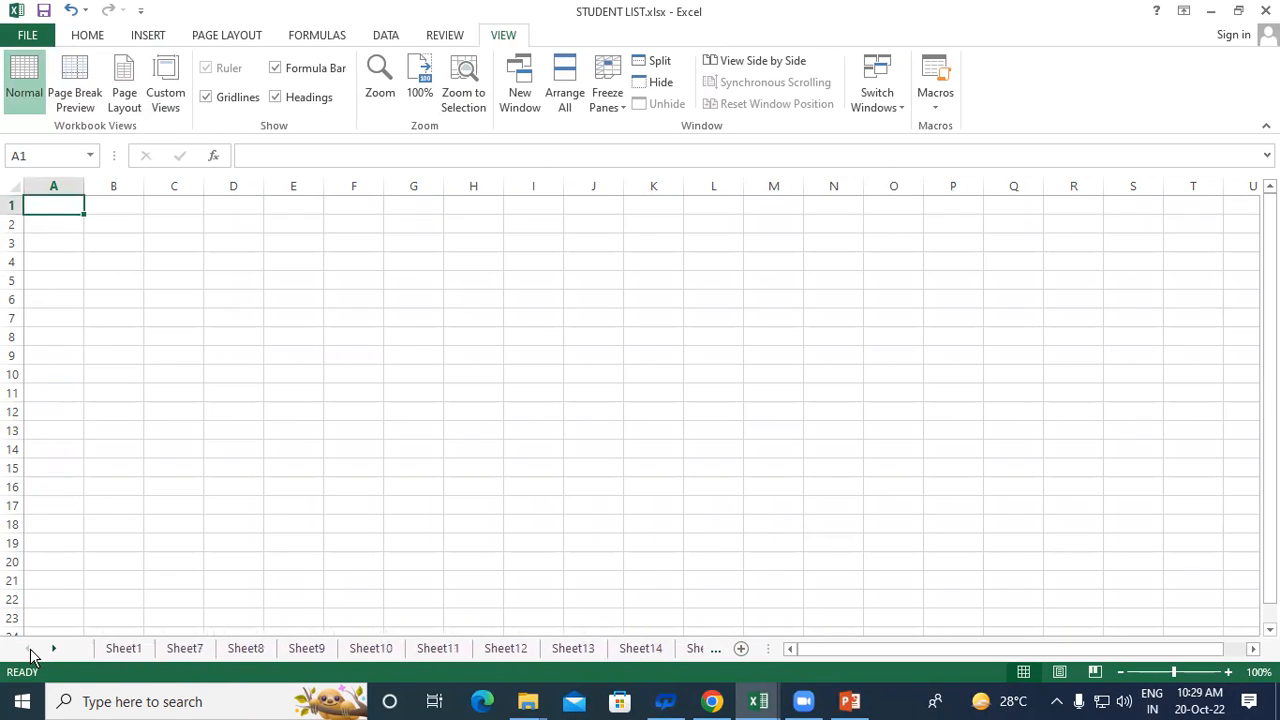
click(316, 419)
click(124, 648)
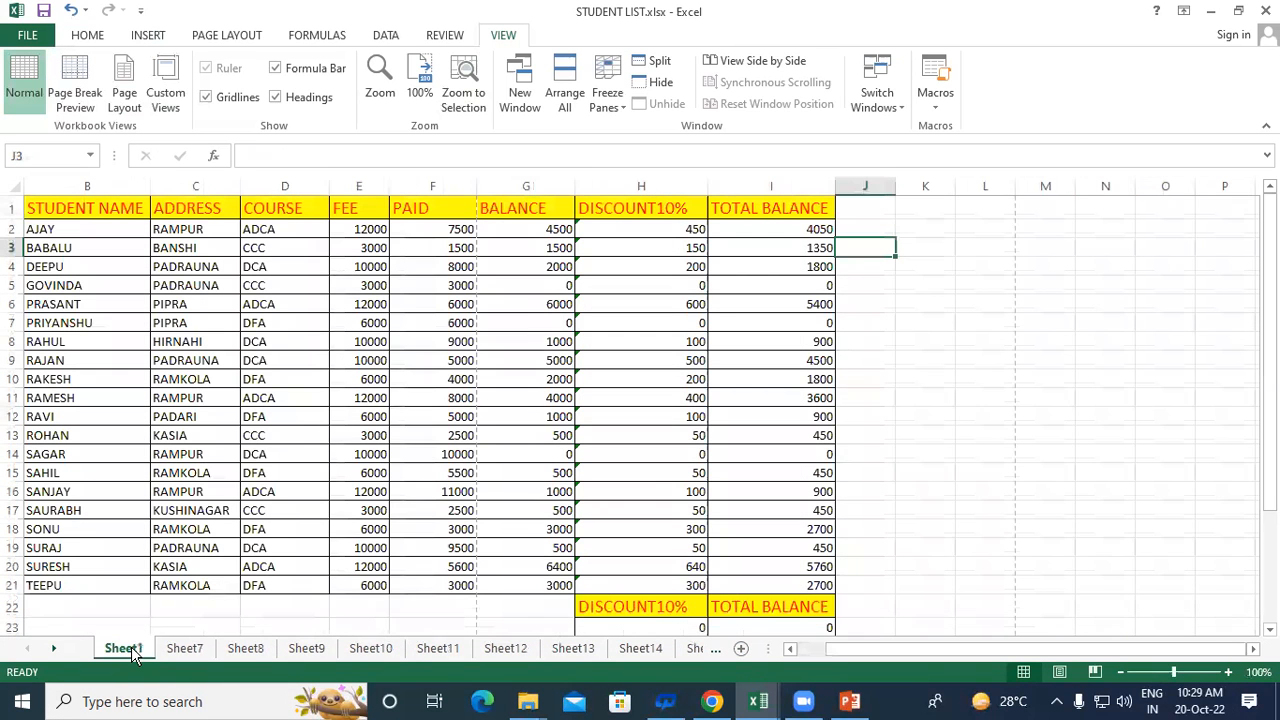
click(99, 212)
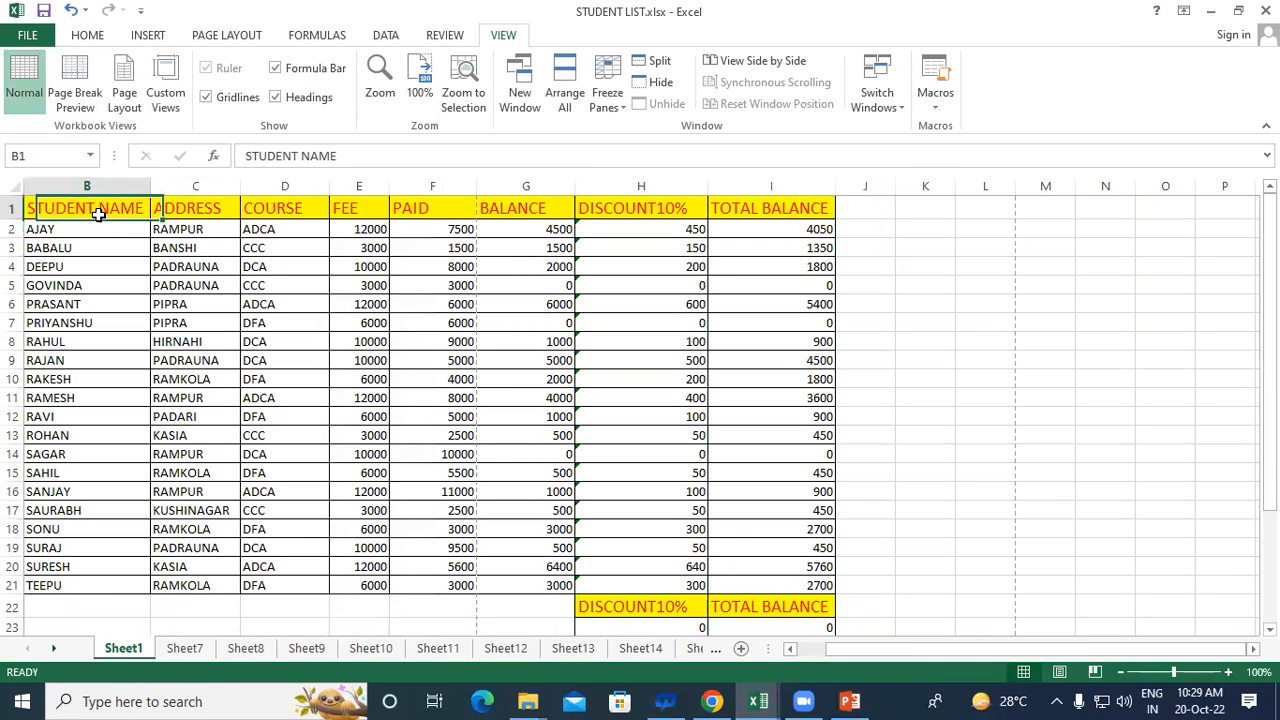
Delete the saved custom views named 1 and 5.
click(166, 80)
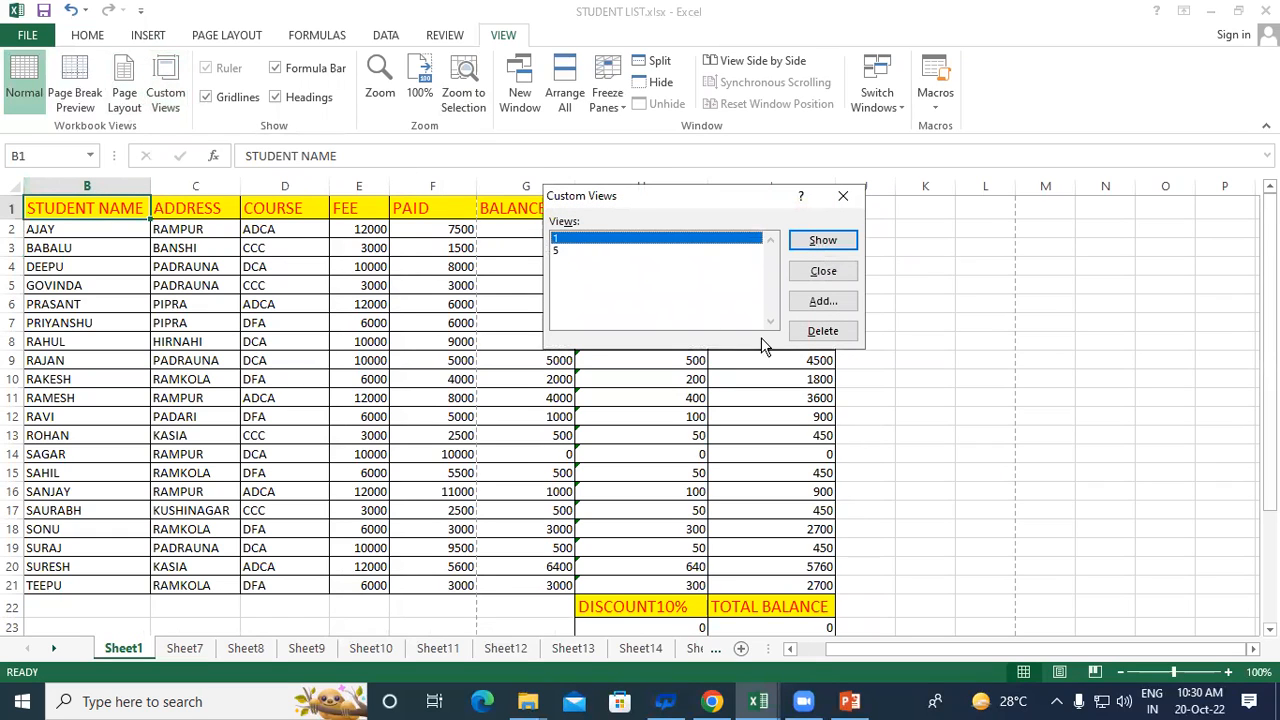
click(823, 331)
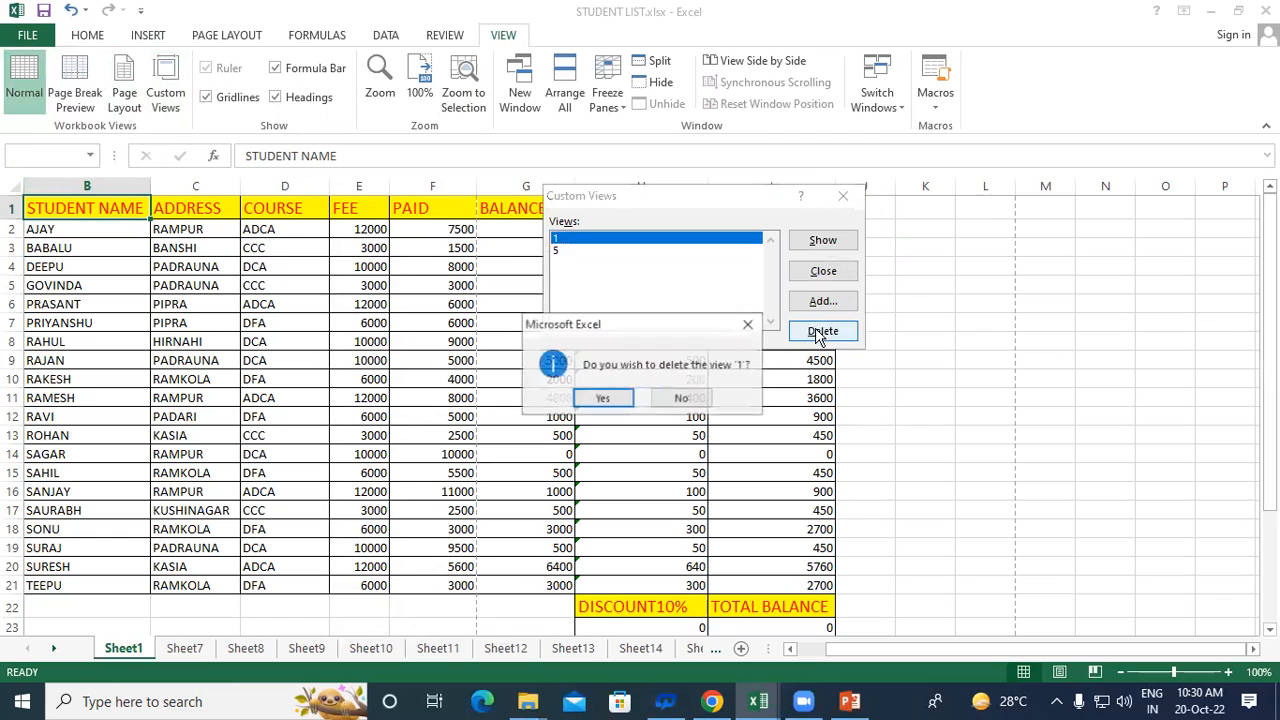
click(603, 398)
click(805, 333)
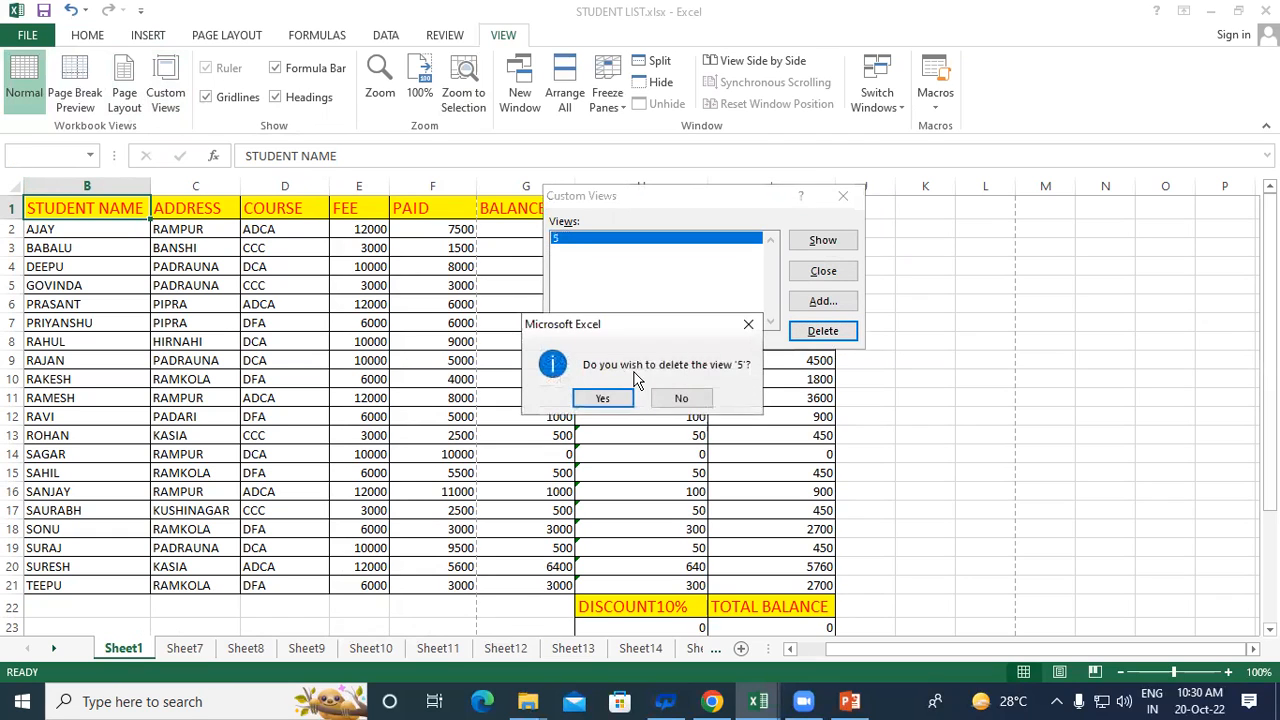
click(613, 398)
Add a custom view named s1 for Sheet1, including print settings and hidden rows, columns and filter settings.
click(822, 296)
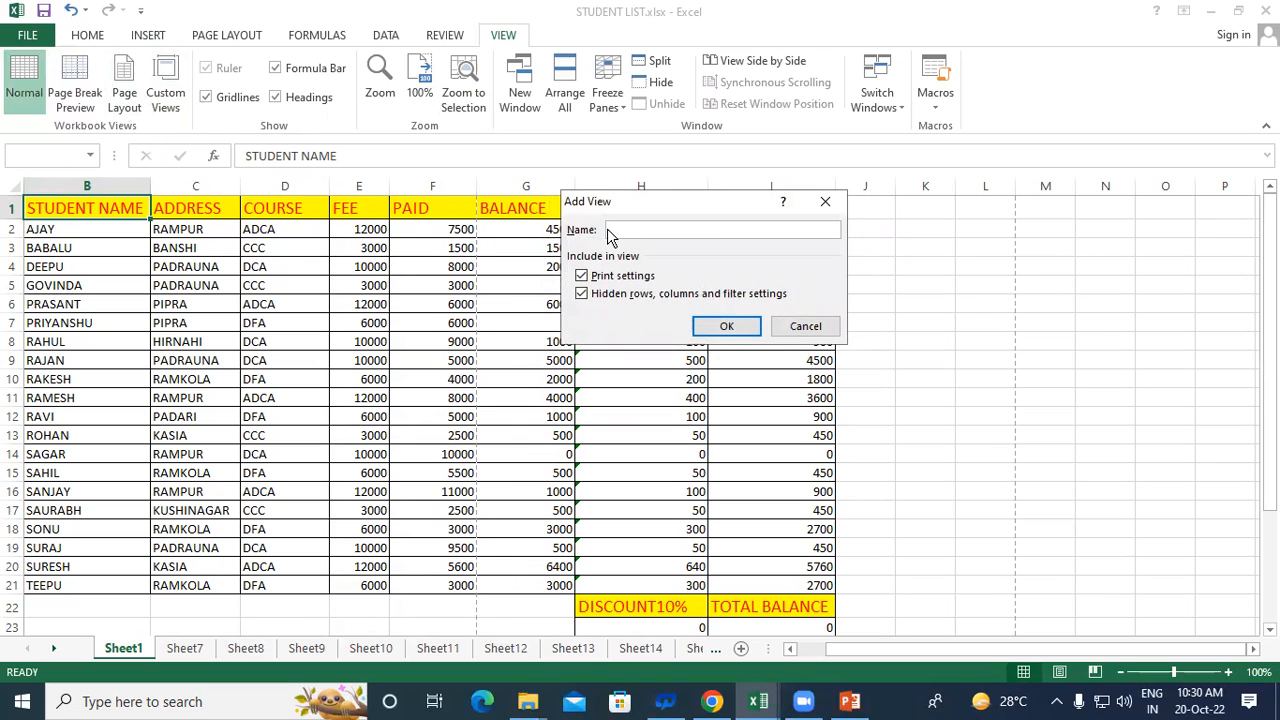
text(s1)
click(717, 326)
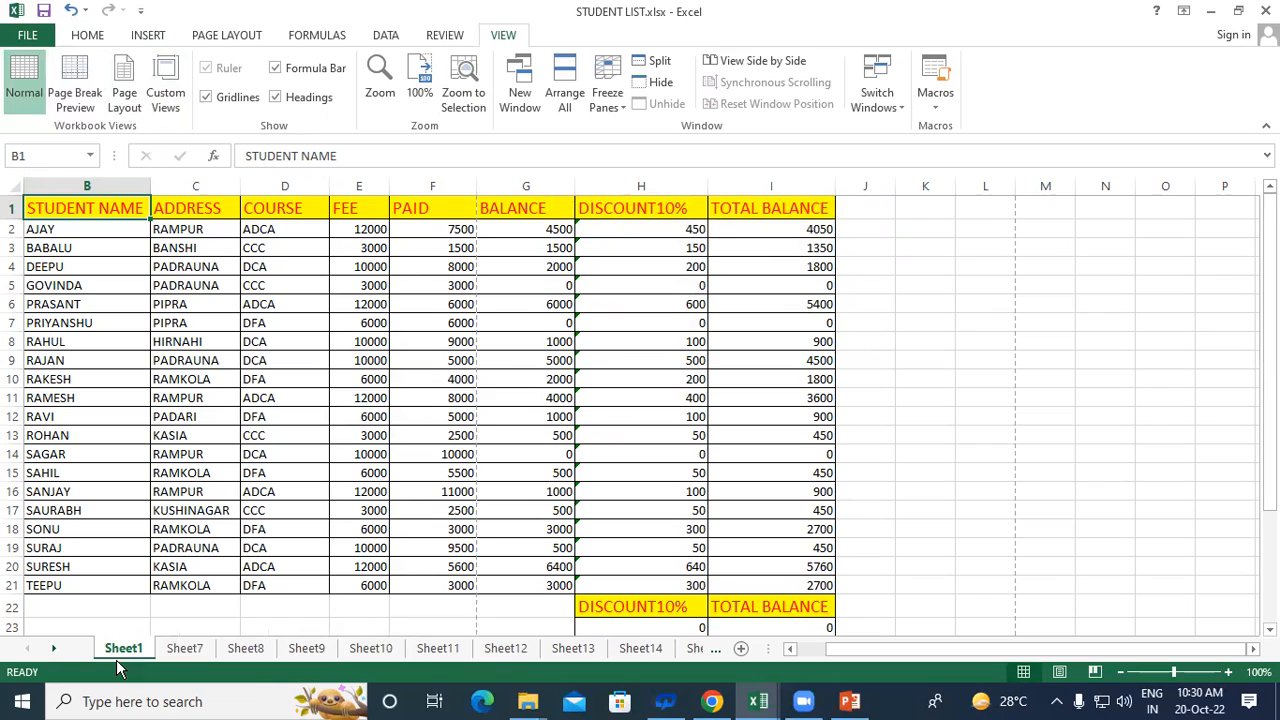
Look through the workbook's worksheet tabs toward the last sheets and back to the first ones.
click(54, 649)
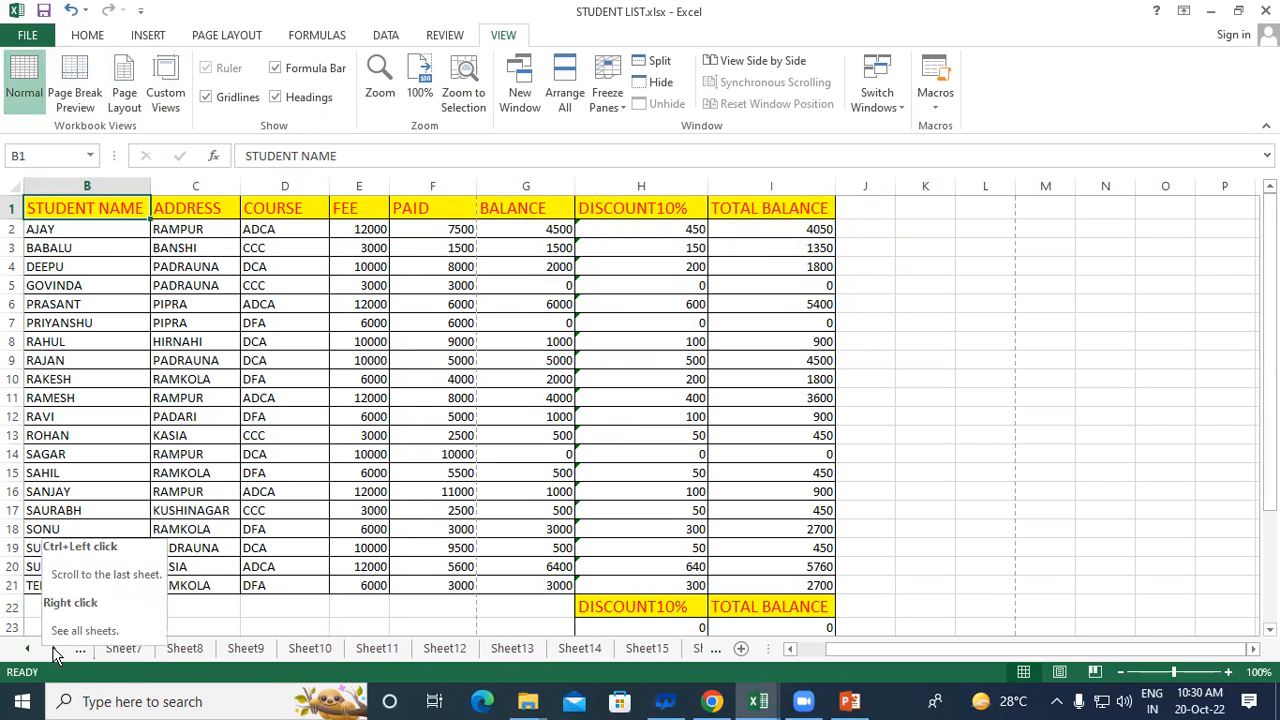
click(29, 650)
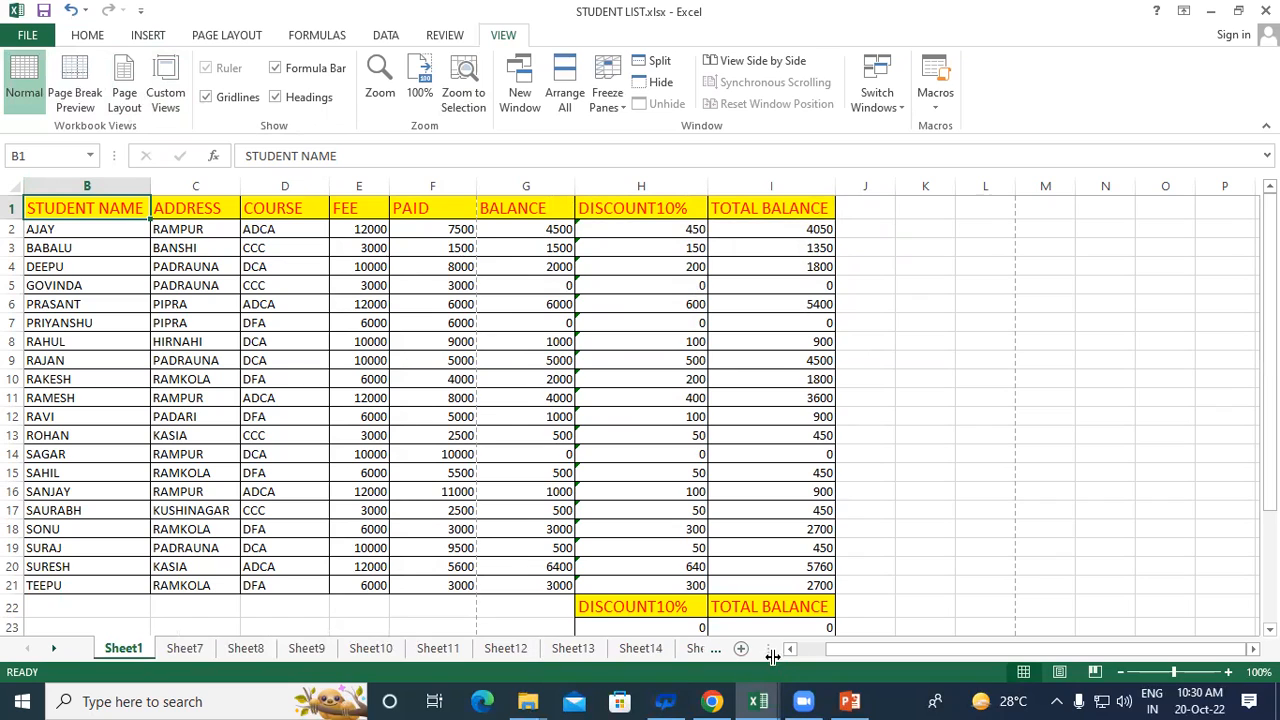
double_click(56, 650)
click(56, 649)
click(56, 649)
click(56, 649)
click(29, 649)
click(29, 649)
click(29, 649)
Look at the contents of Sheet1 and the blank sheets Sheet7 to Sheet10 by switching between them.
click(192, 650)
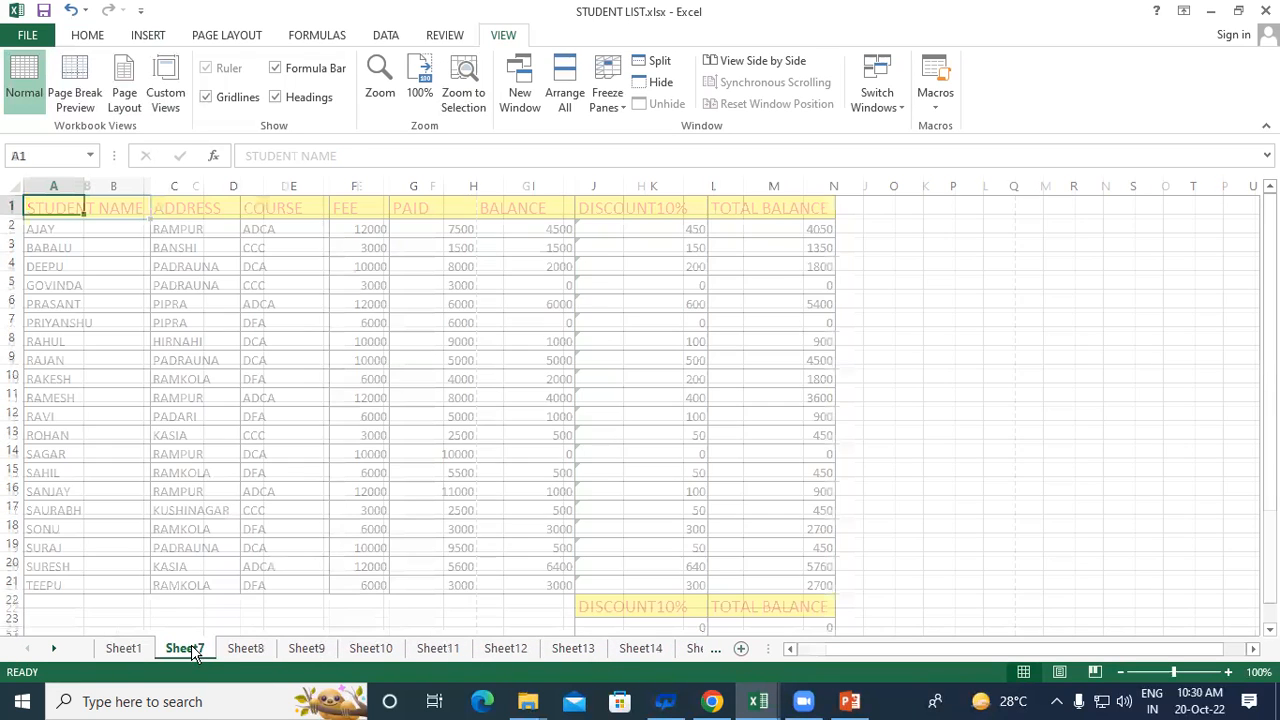
click(129, 648)
click(245, 648)
click(307, 650)
click(372, 651)
click(253, 648)
click(135, 647)
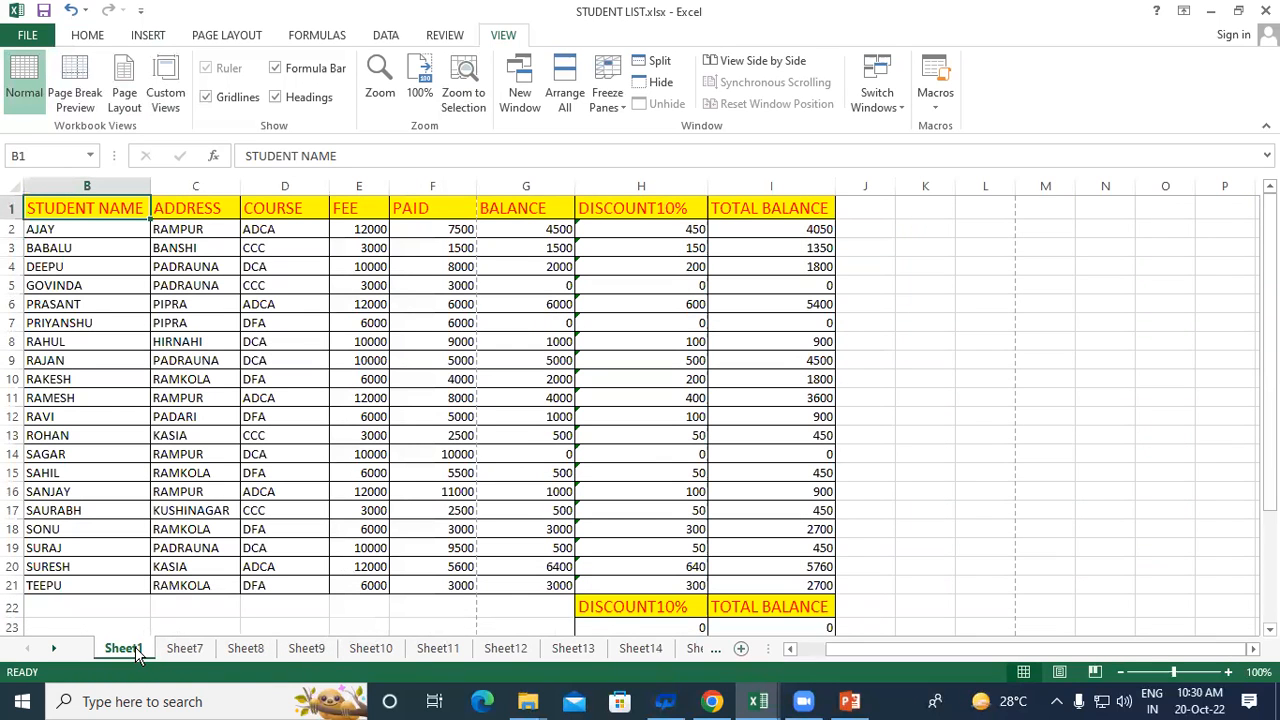
click(200, 650)
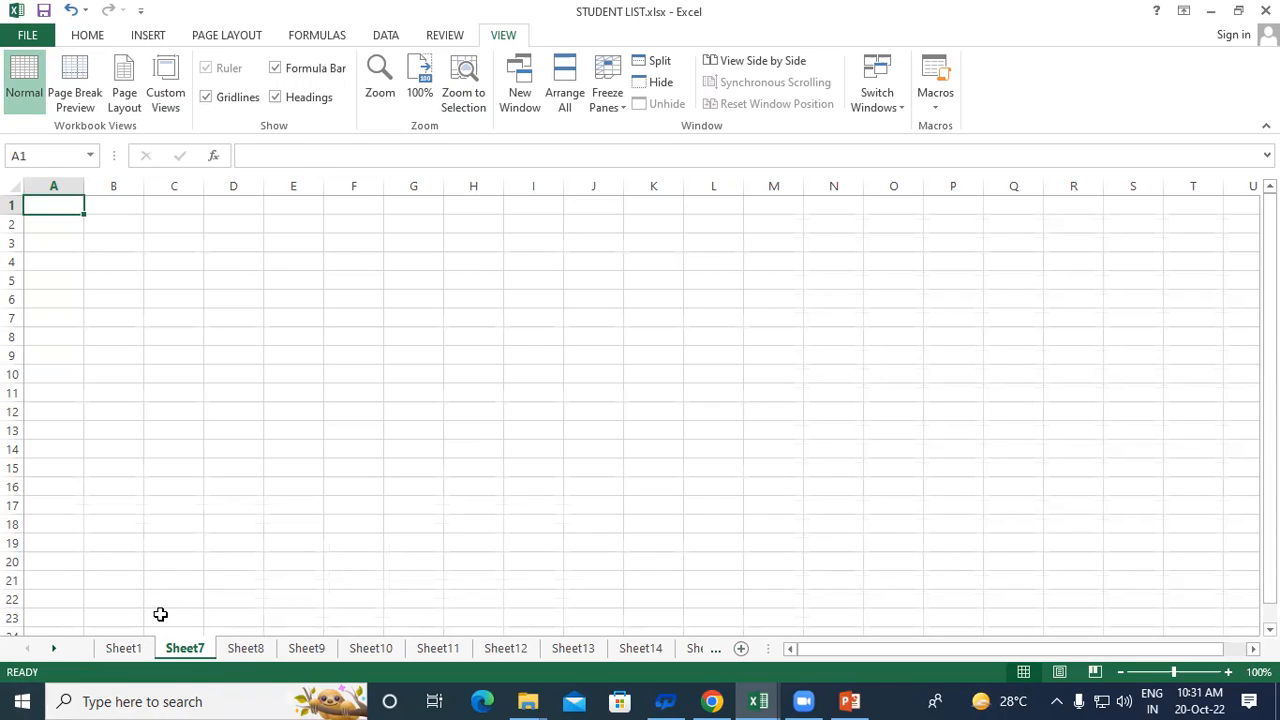
click(297, 455)
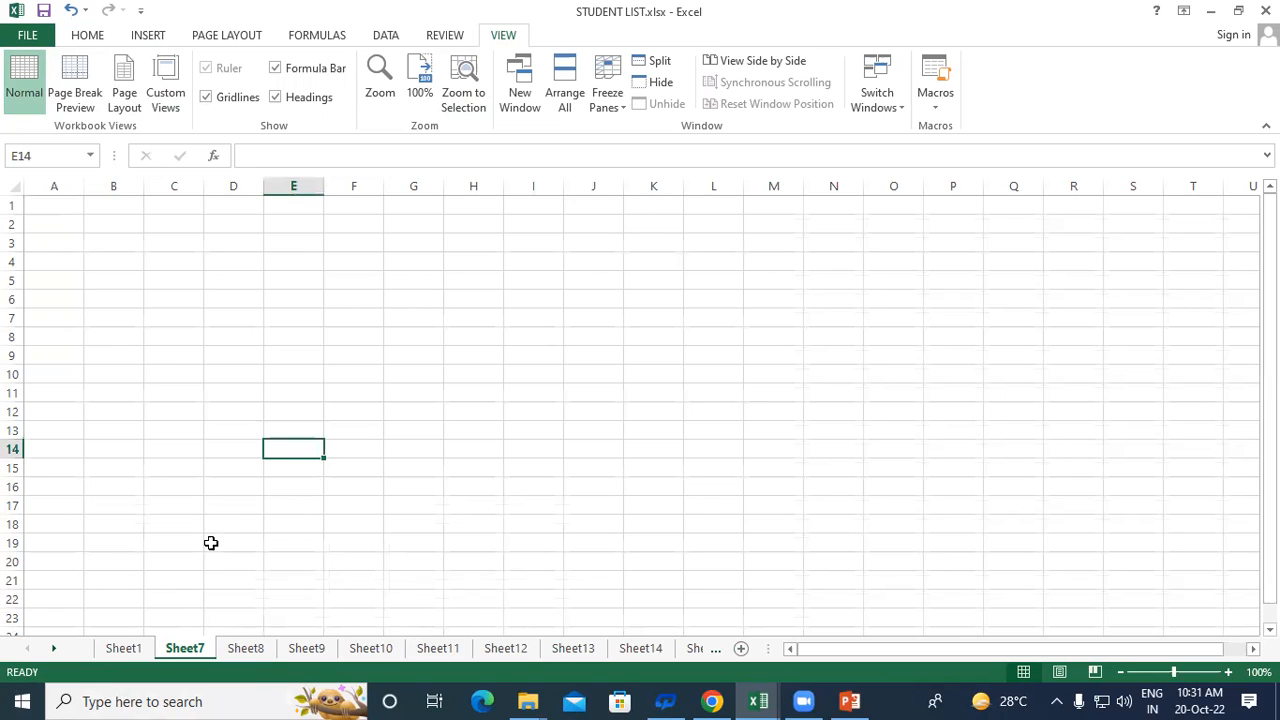
click(141, 650)
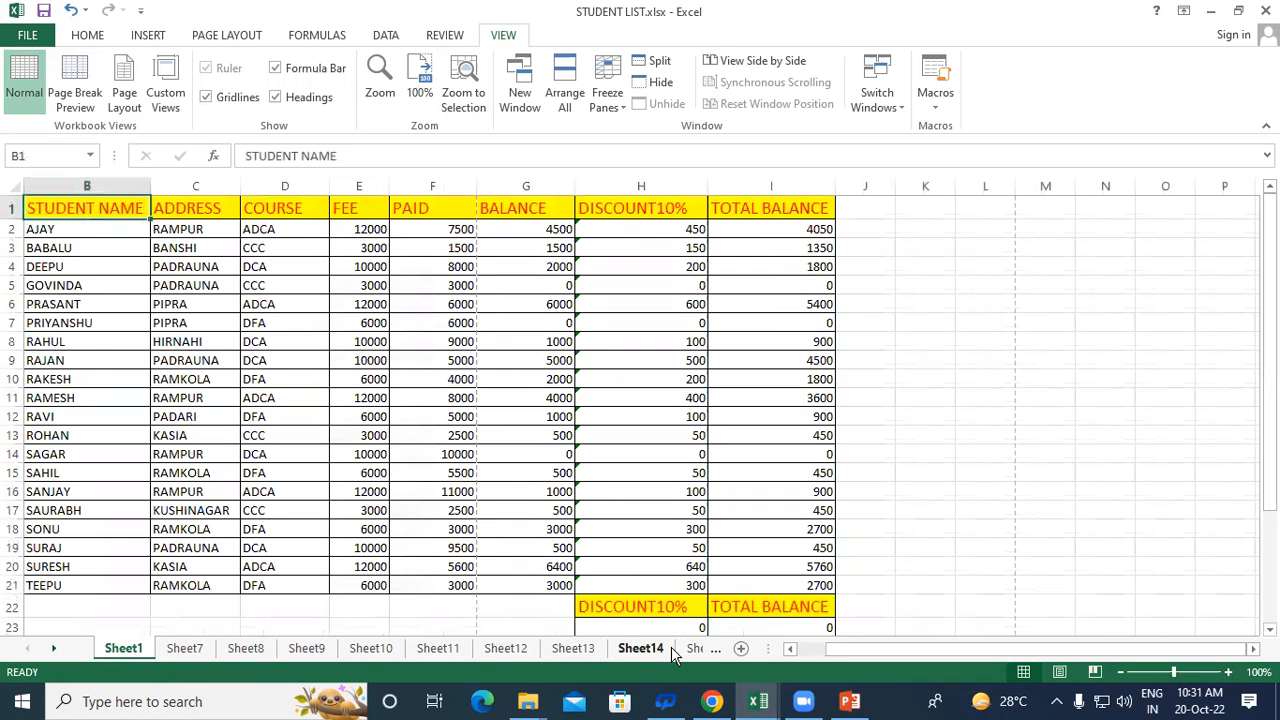
click(185, 649)
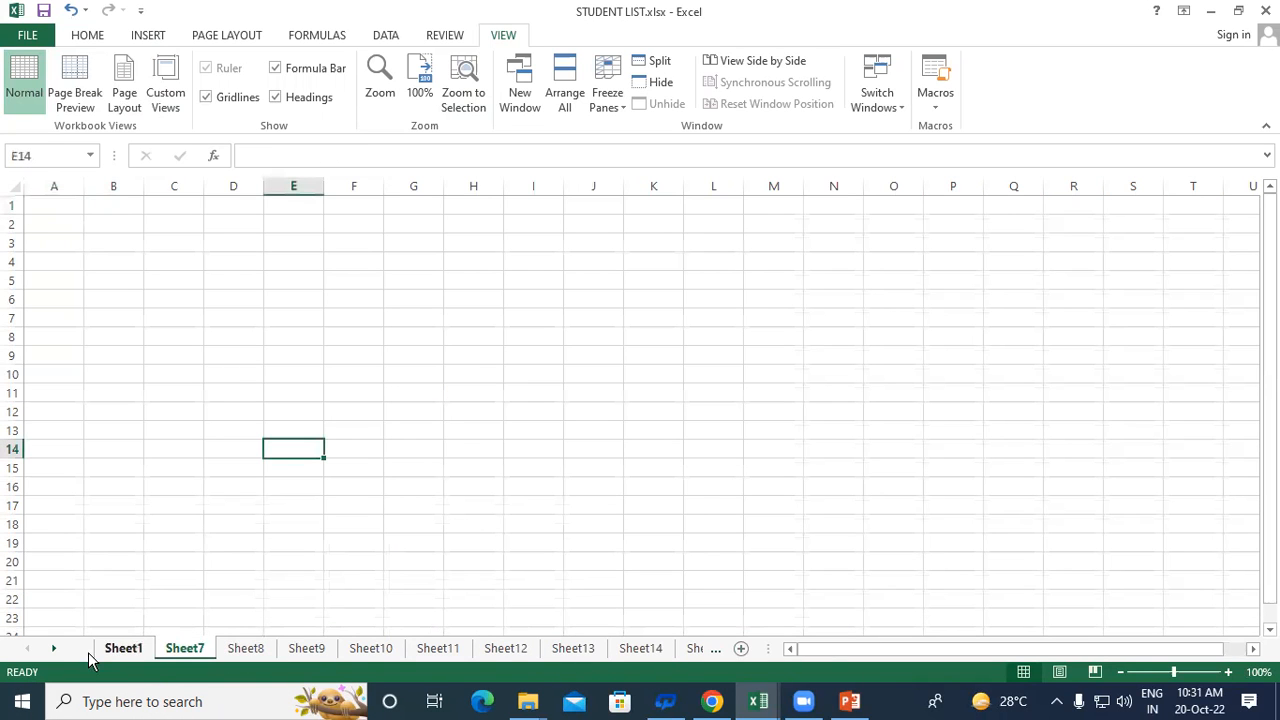
Add a custom view named s5 for Sheet5 with cell F10 selected, including print settings and hidden rows, columns and filter settings.
drag(52, 650, 52, 650)
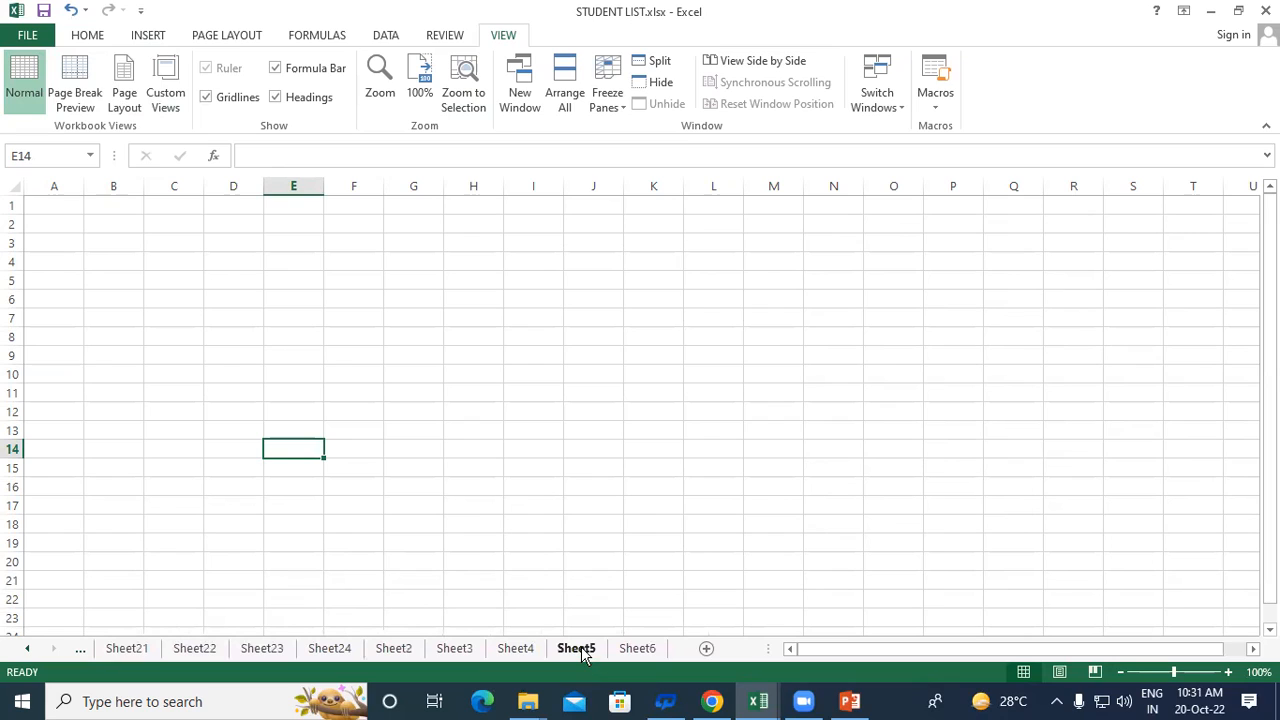
click(579, 649)
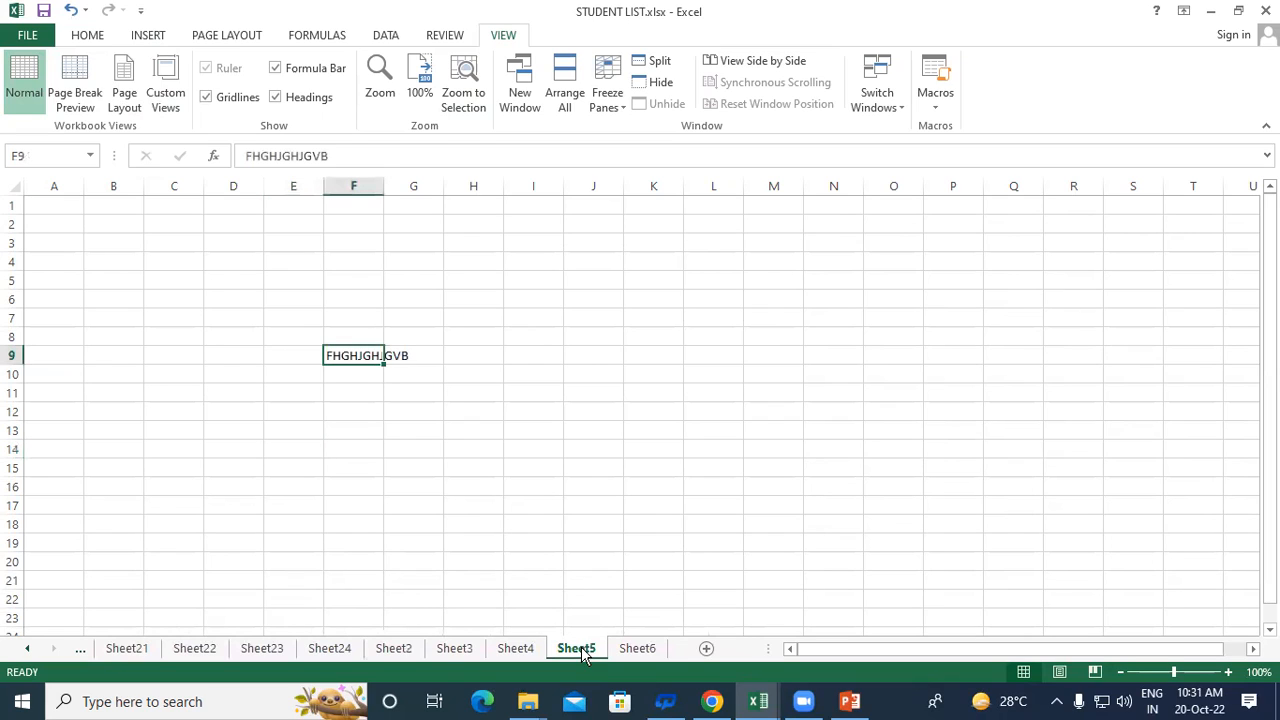
click(360, 449)
click(361, 376)
click(165, 90)
click(826, 300)
text(s5)
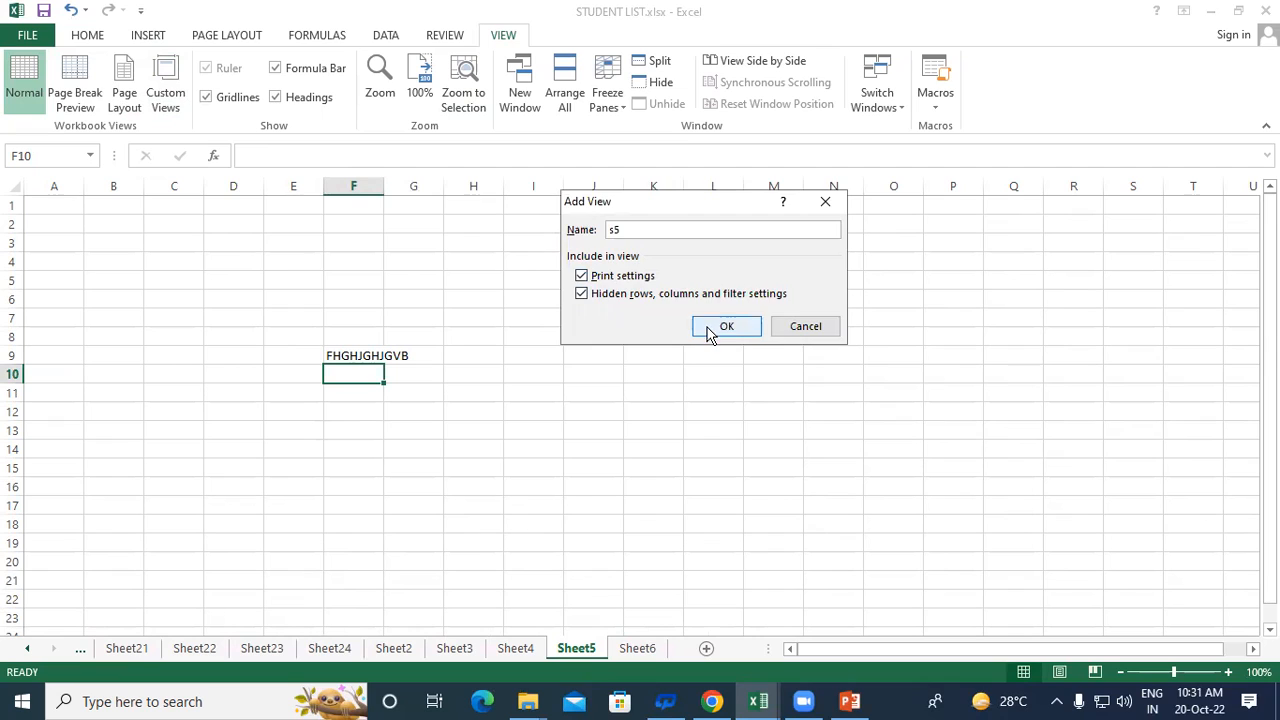
click(710, 327)
click(575, 465)
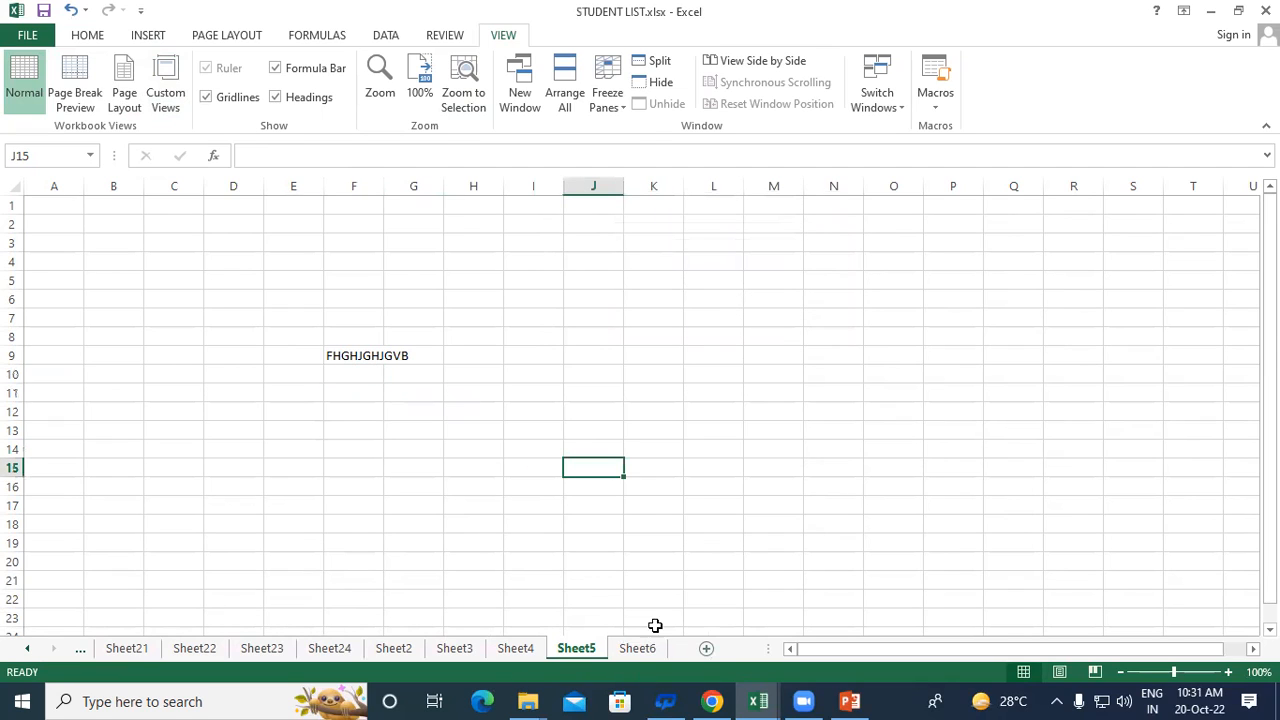
click(29, 651)
click(29, 651)
click(28, 651)
click(28, 651)
click(28, 651)
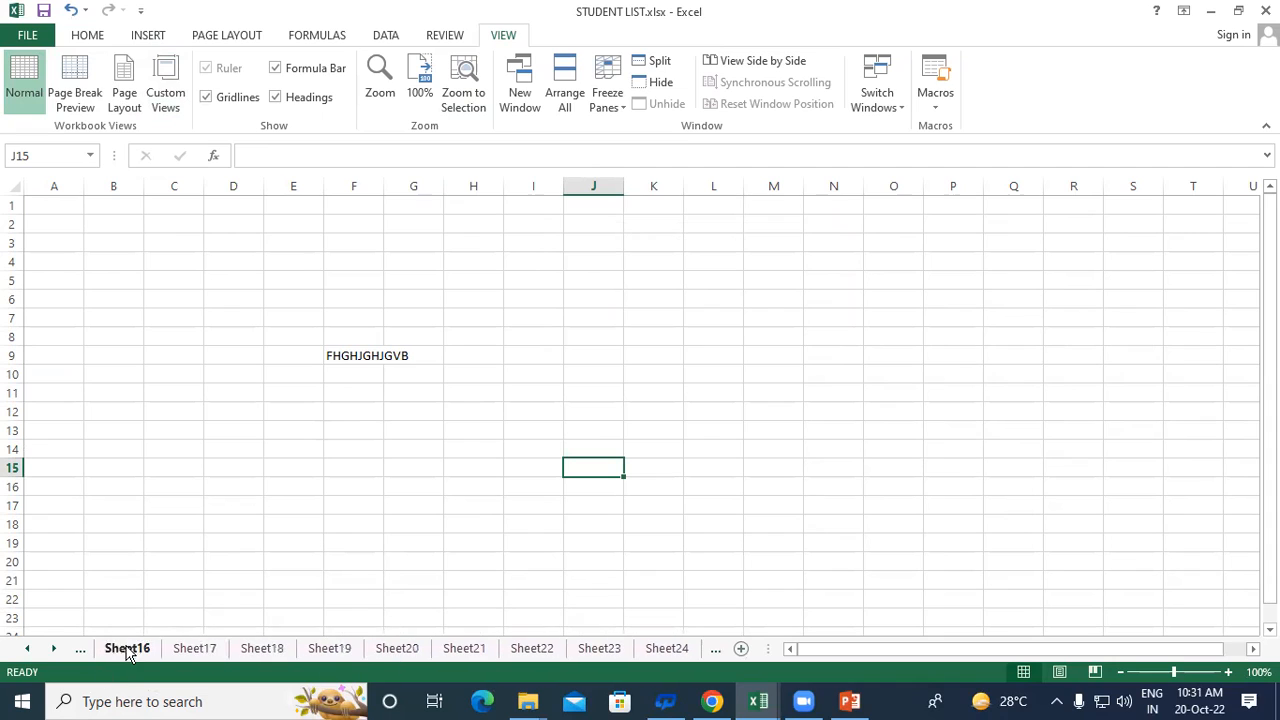
click(245, 353)
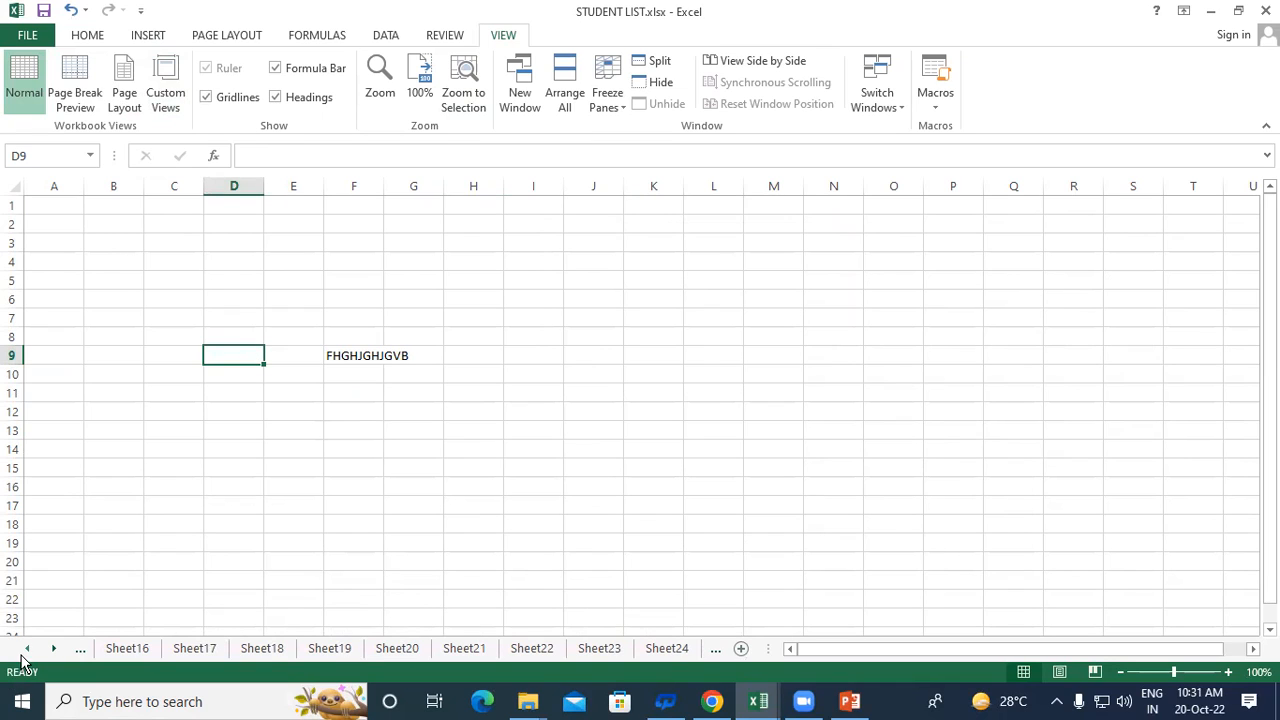
click(689, 367)
Show the saved custom view s1 to jump from Sheet5 to the student list.
click(168, 87)
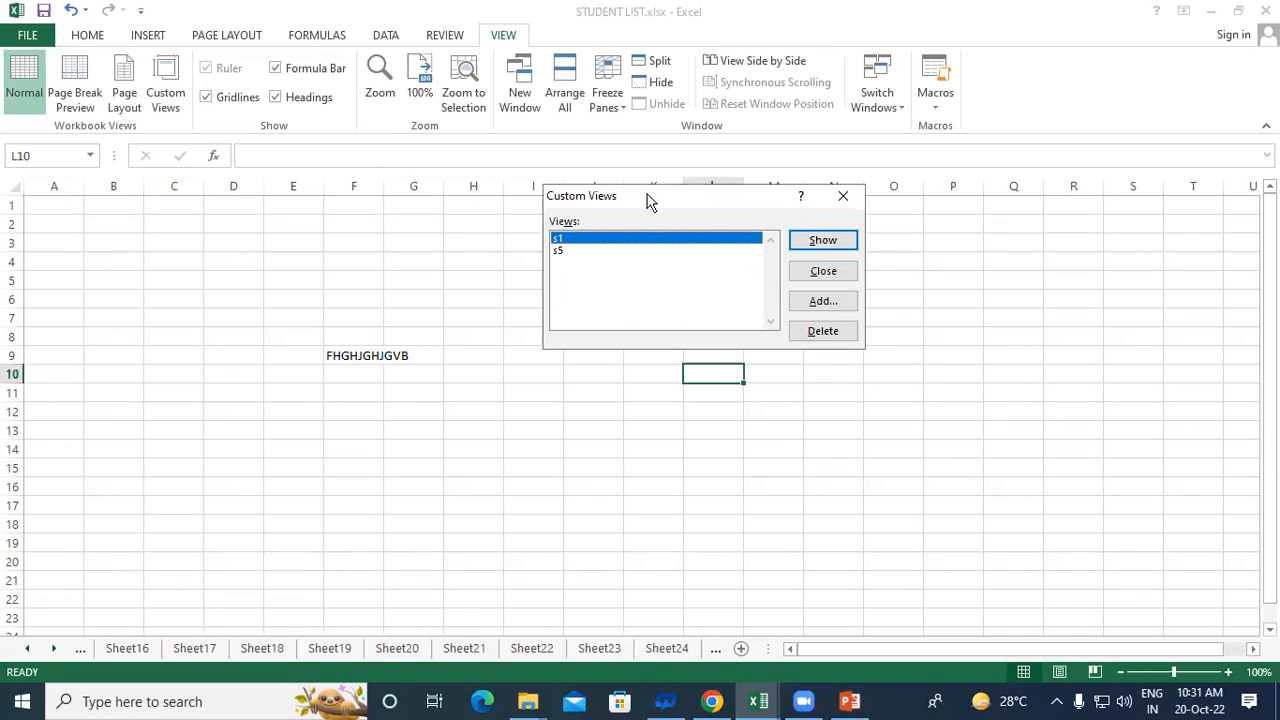
drag(614, 200, 256, 90)
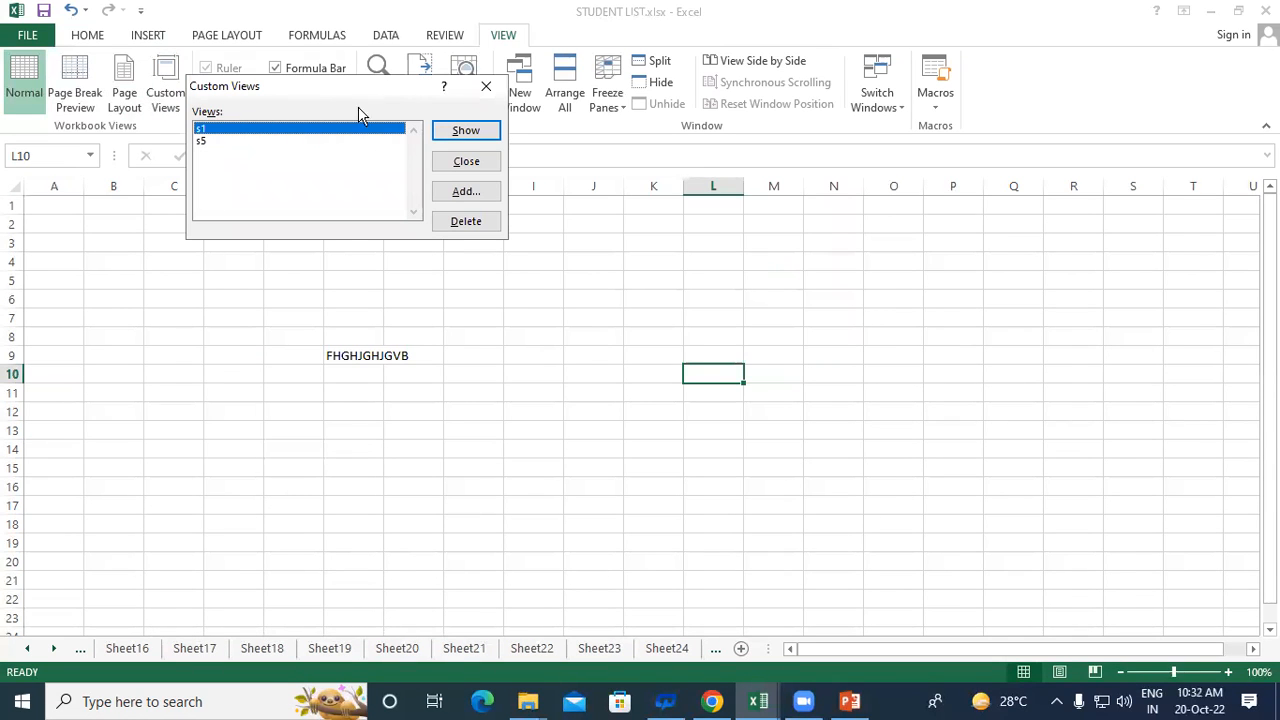
click(448, 131)
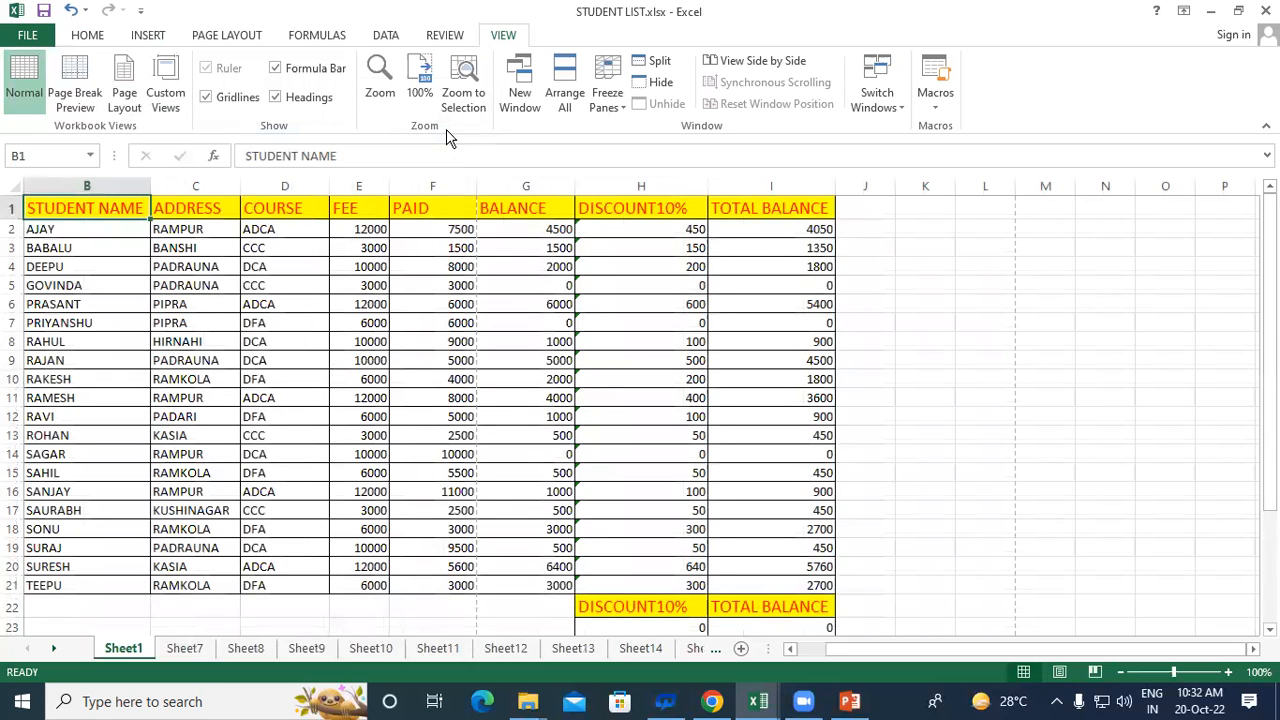
Show the saved custom view s5 to jump from the student list to Sheet5.
click(168, 88)
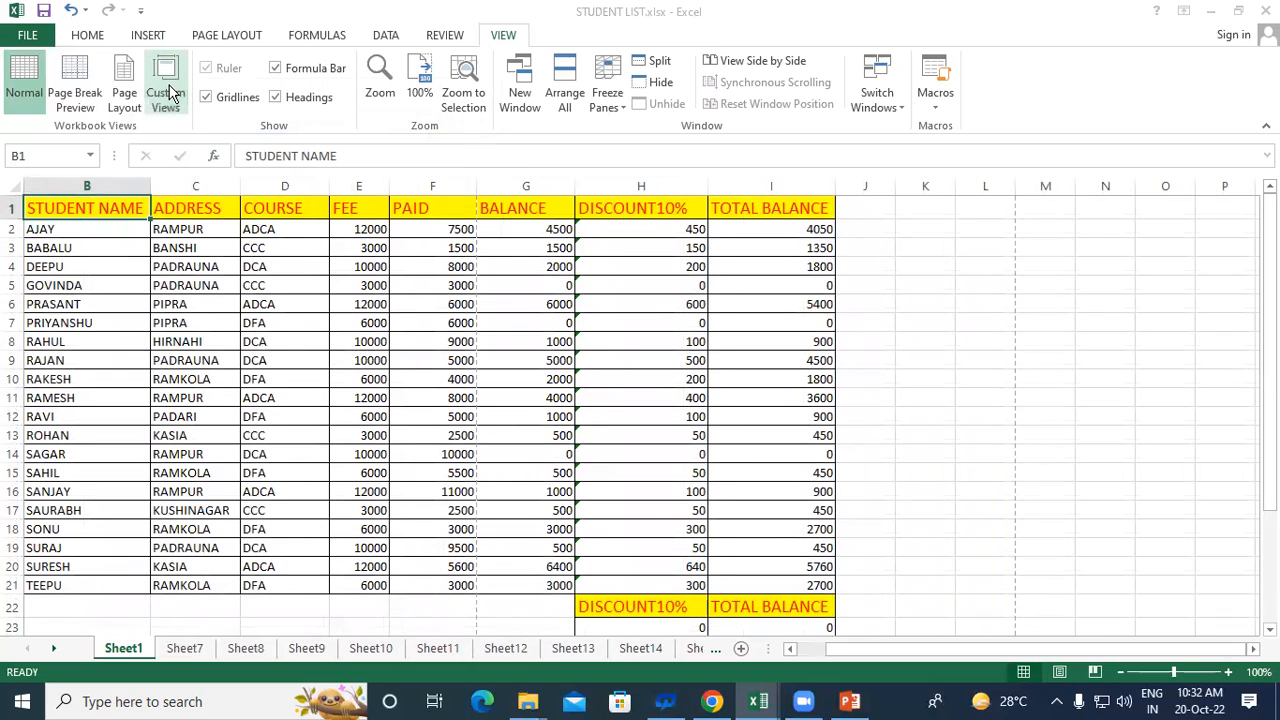
click(223, 142)
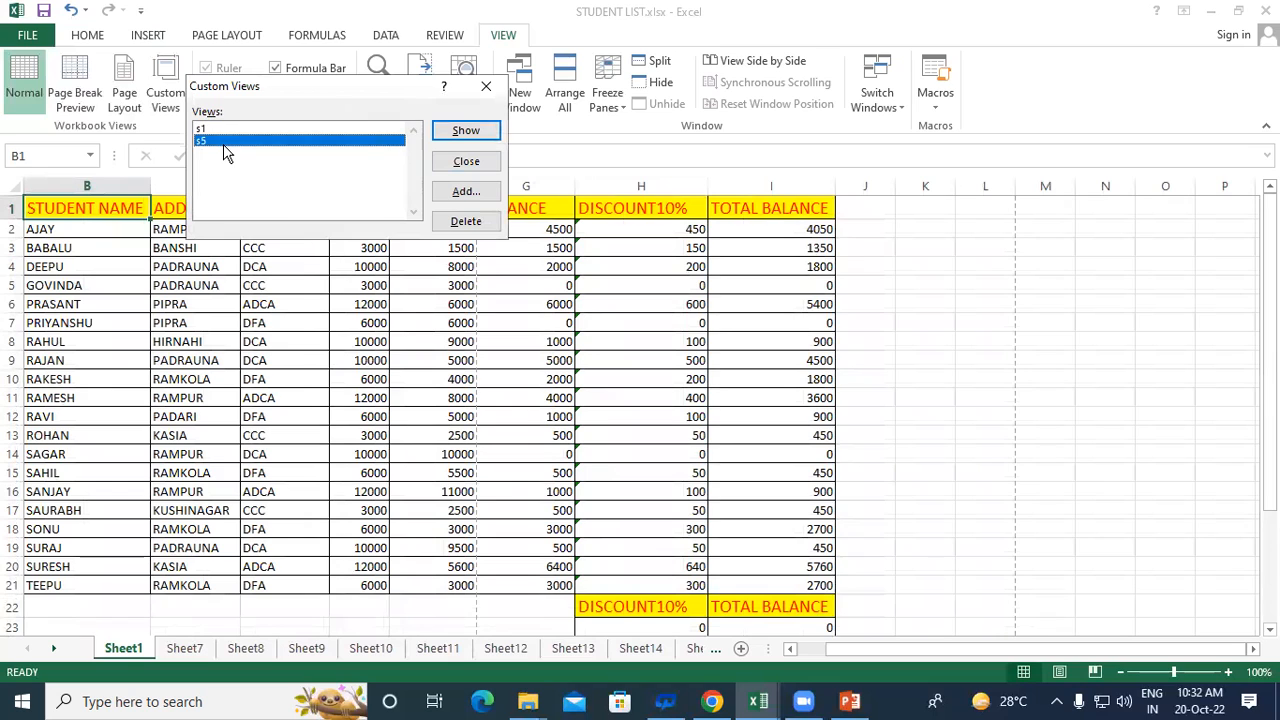
click(470, 132)
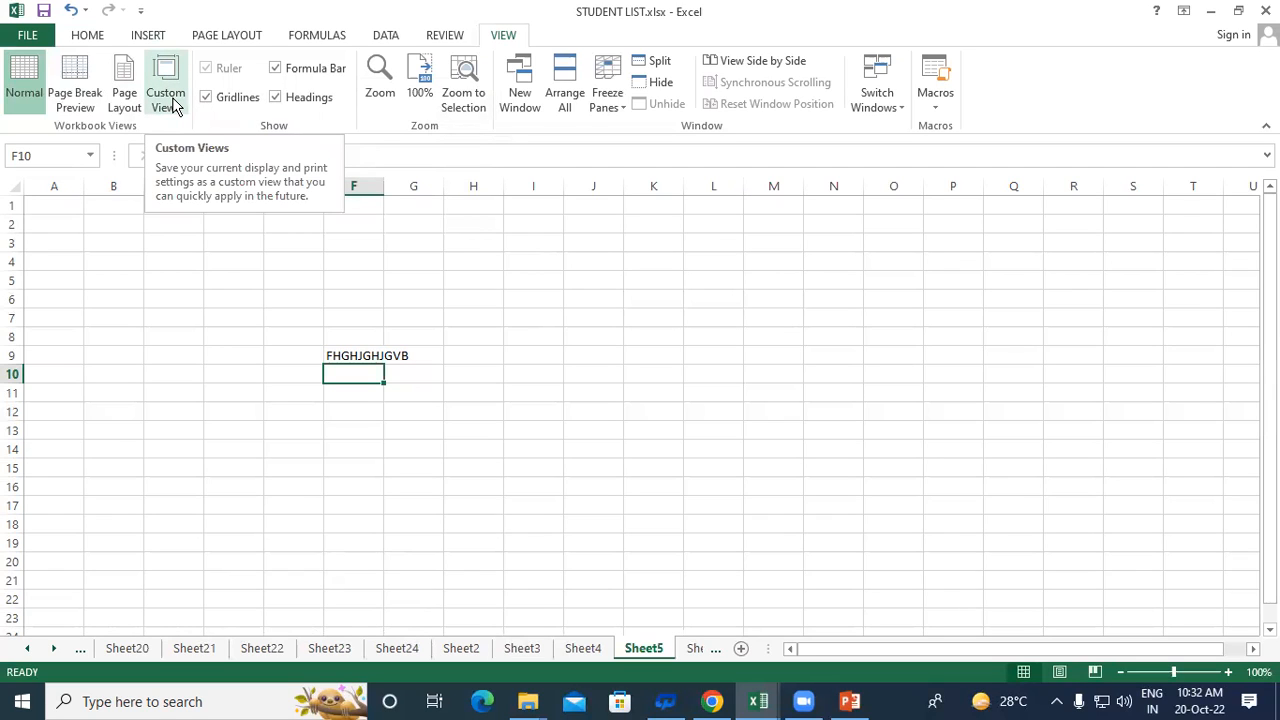
click(531, 296)
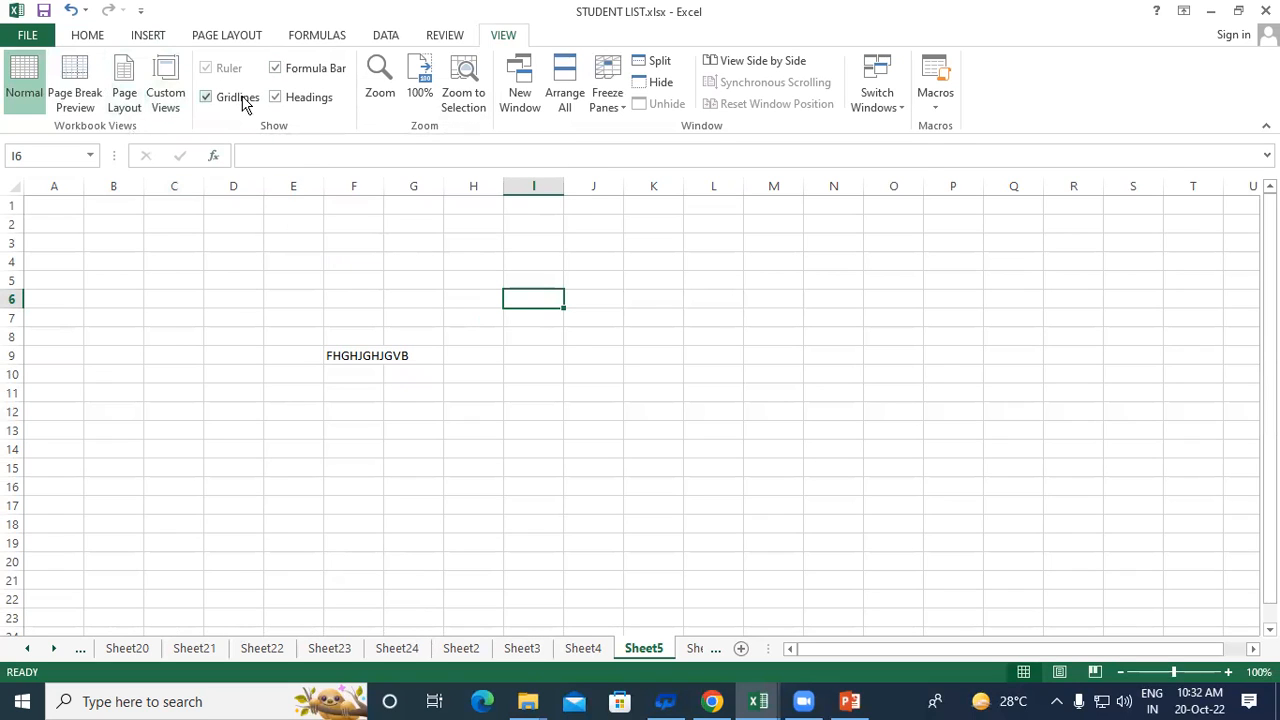
click(435, 410)
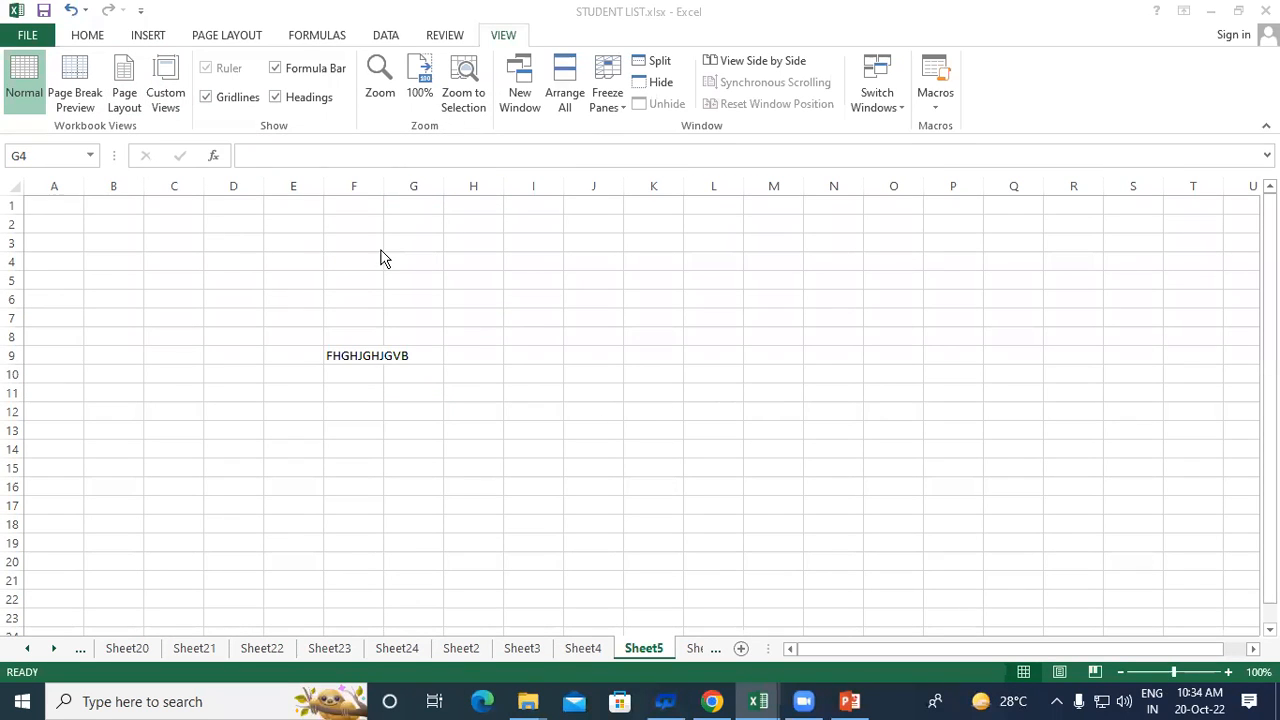
click(282, 243)
click(448, 241)
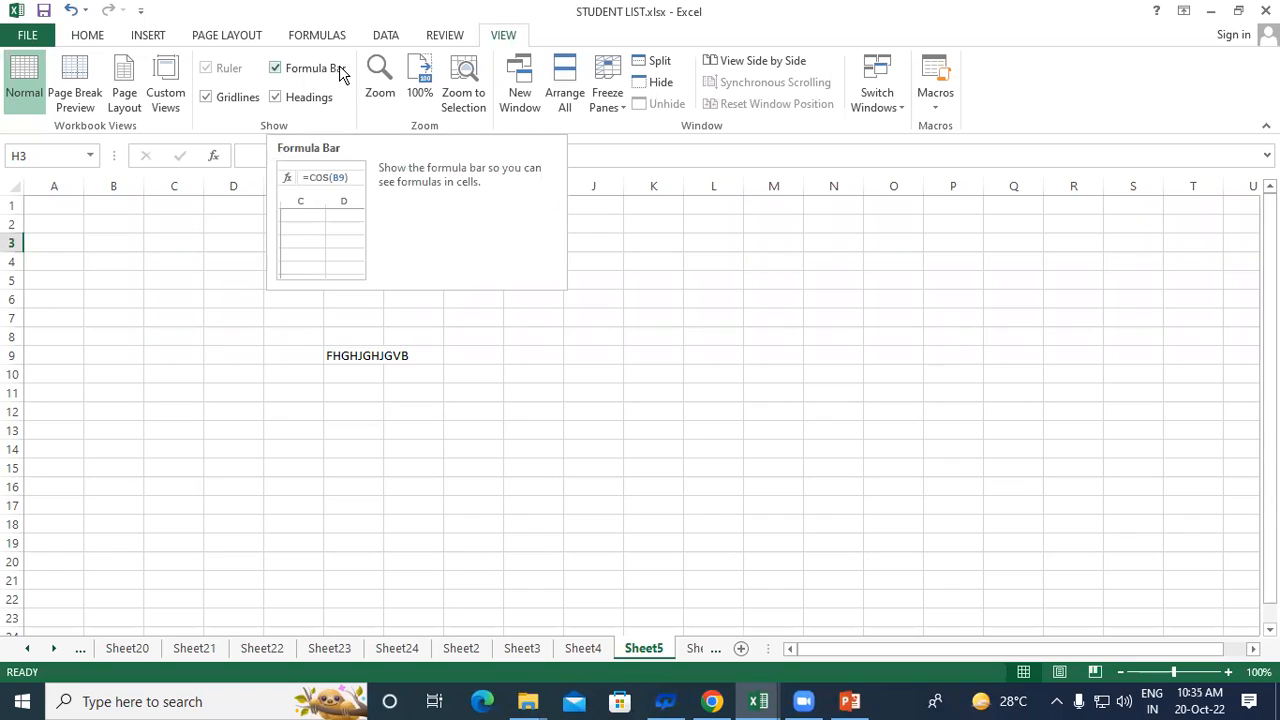
click(571, 362)
click(177, 384)
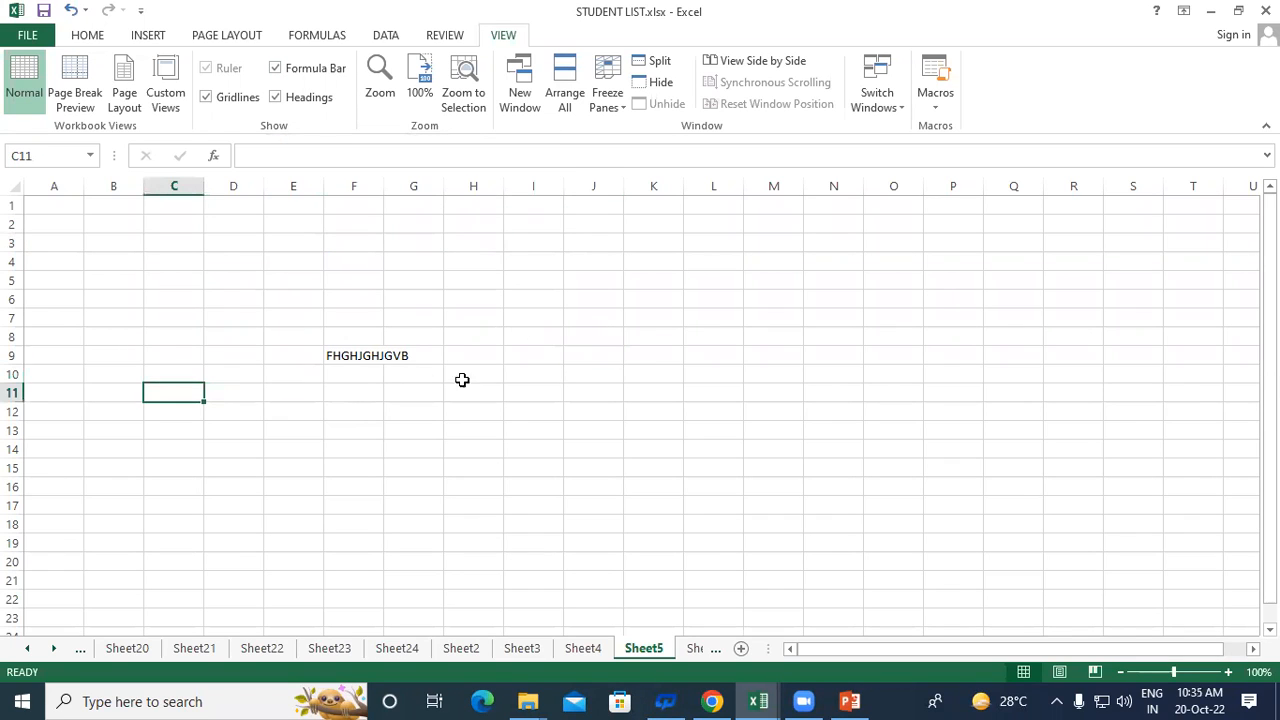
click(496, 378)
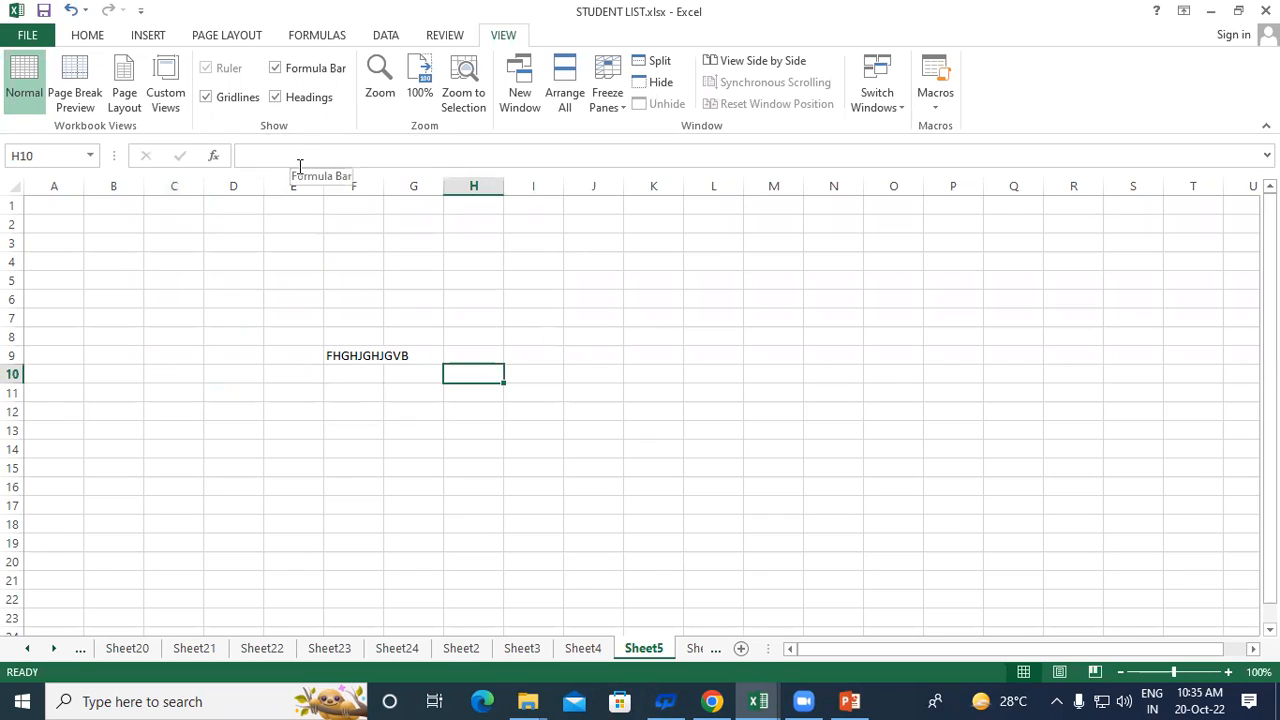
click(676, 316)
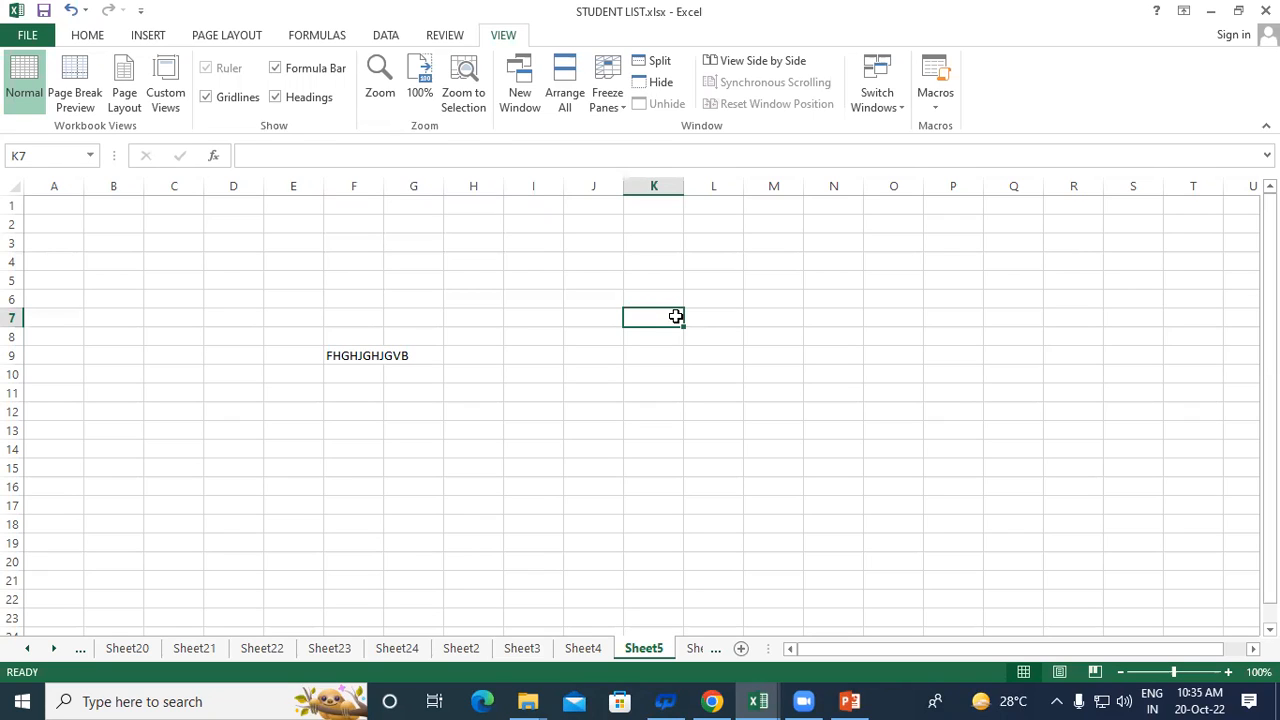
click(452, 285)
click(638, 312)
click(546, 368)
click(366, 317)
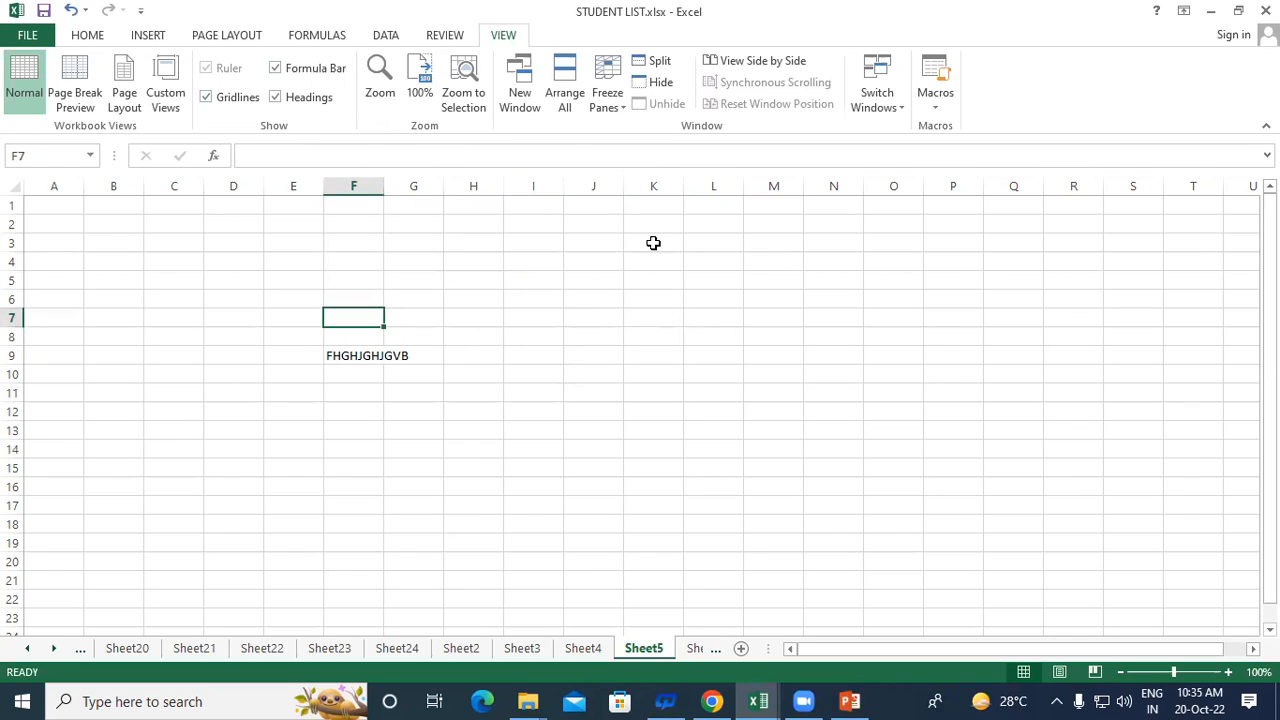
click(687, 264)
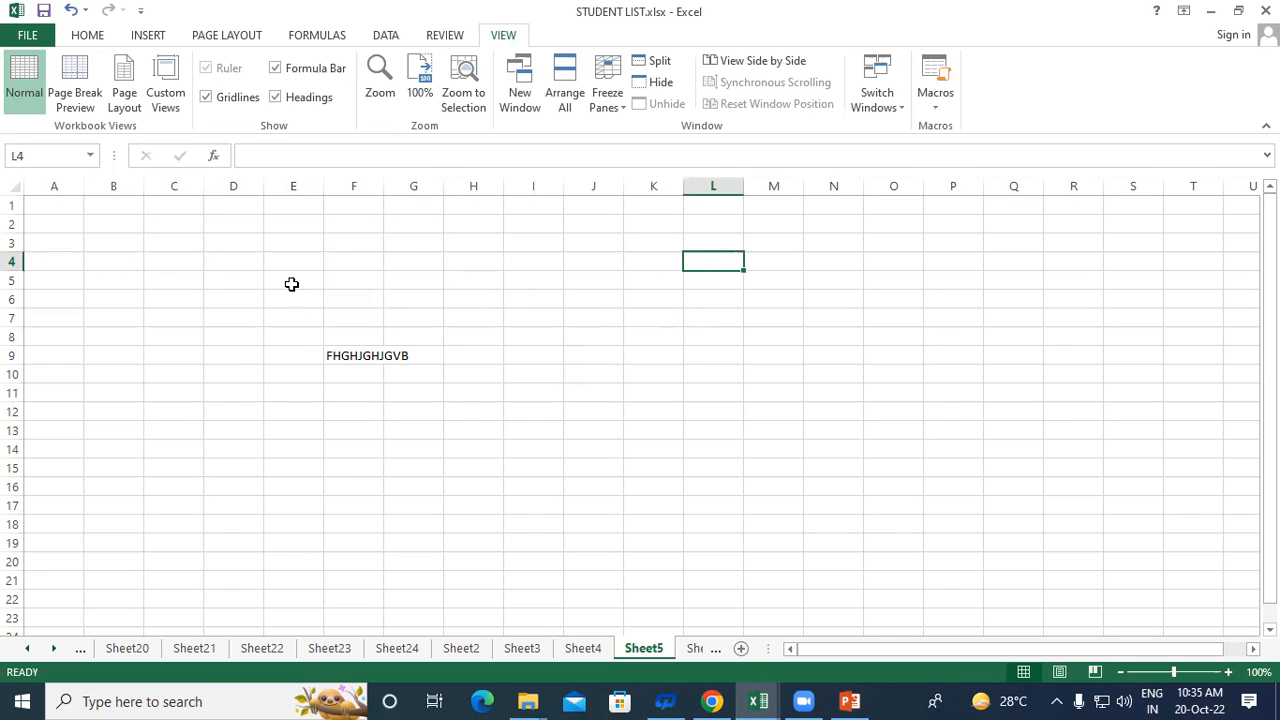
Hide the formula bar and the row and column headings on Sheet5.
click(275, 68)
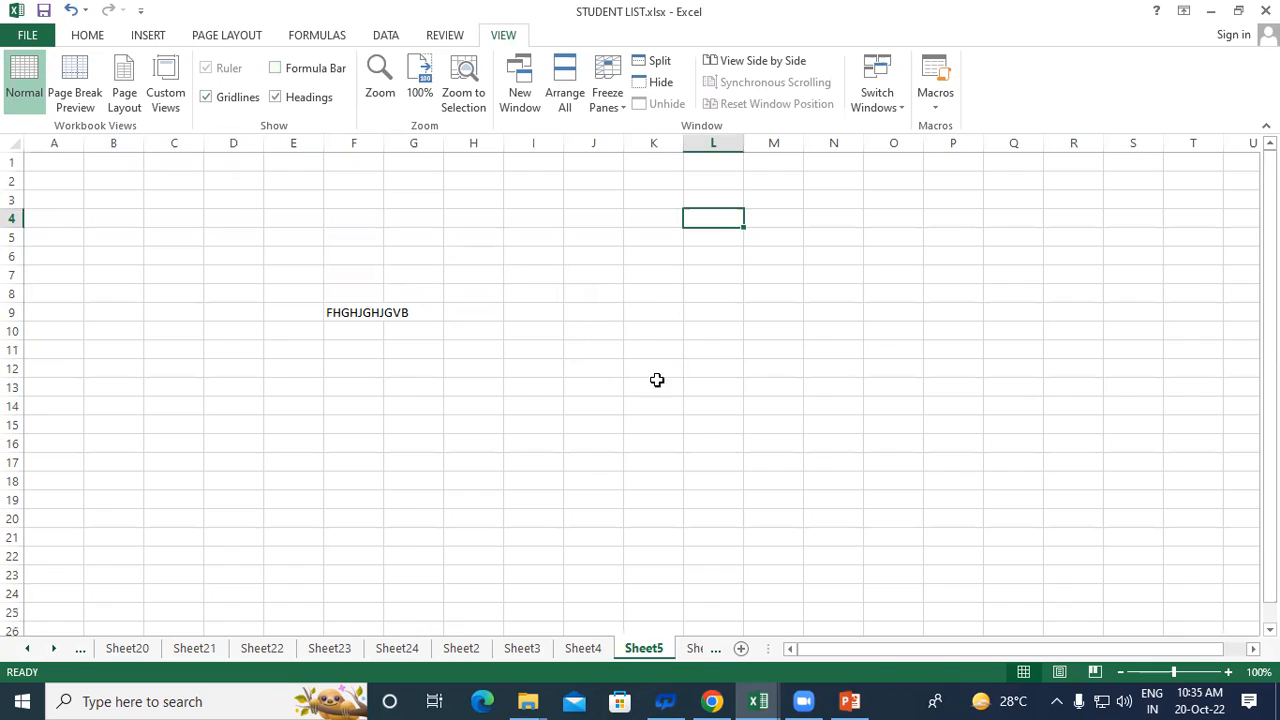
click(669, 331)
click(608, 337)
click(546, 355)
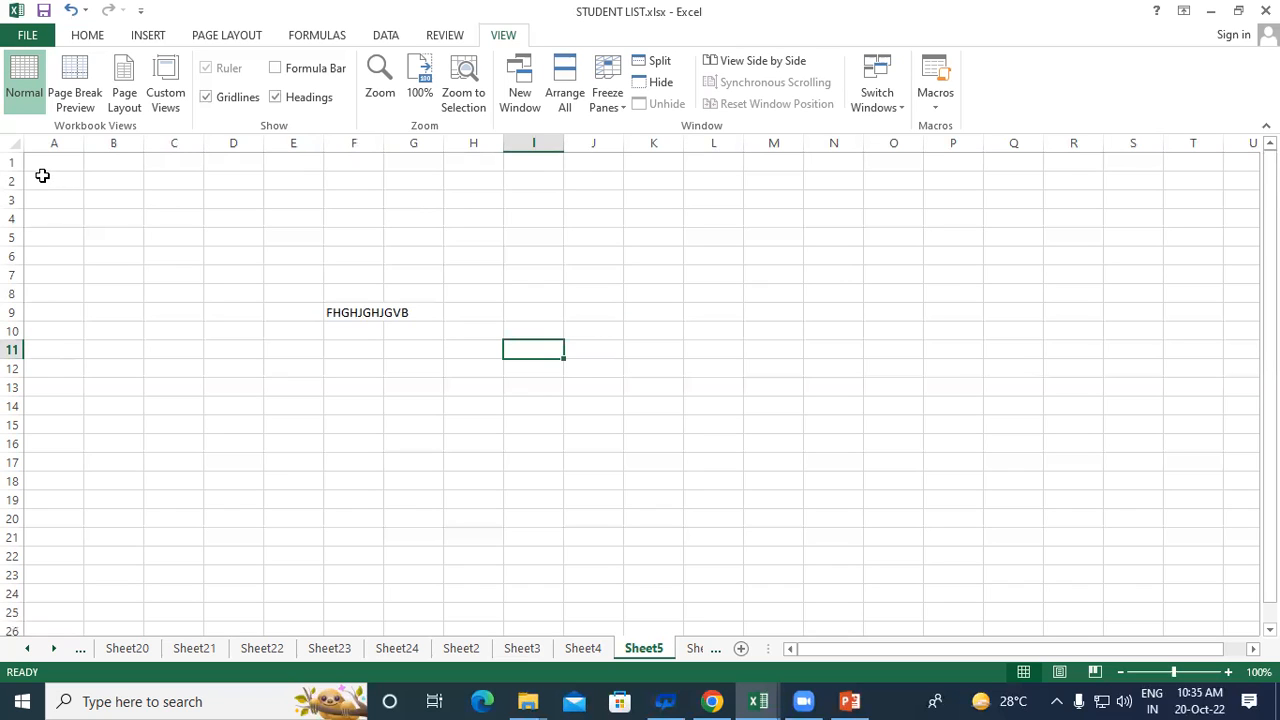
click(279, 95)
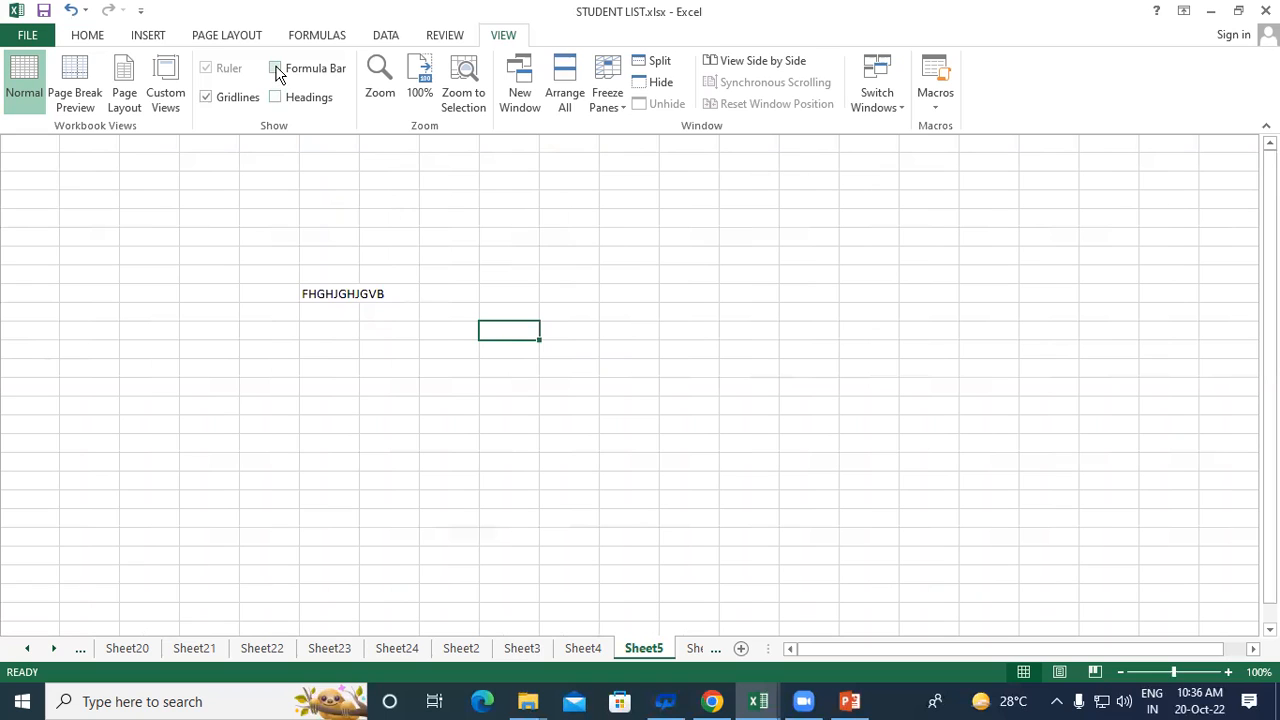
Turn the formula bar and the row and column headings back on, toggling each off and on once more.
click(276, 69)
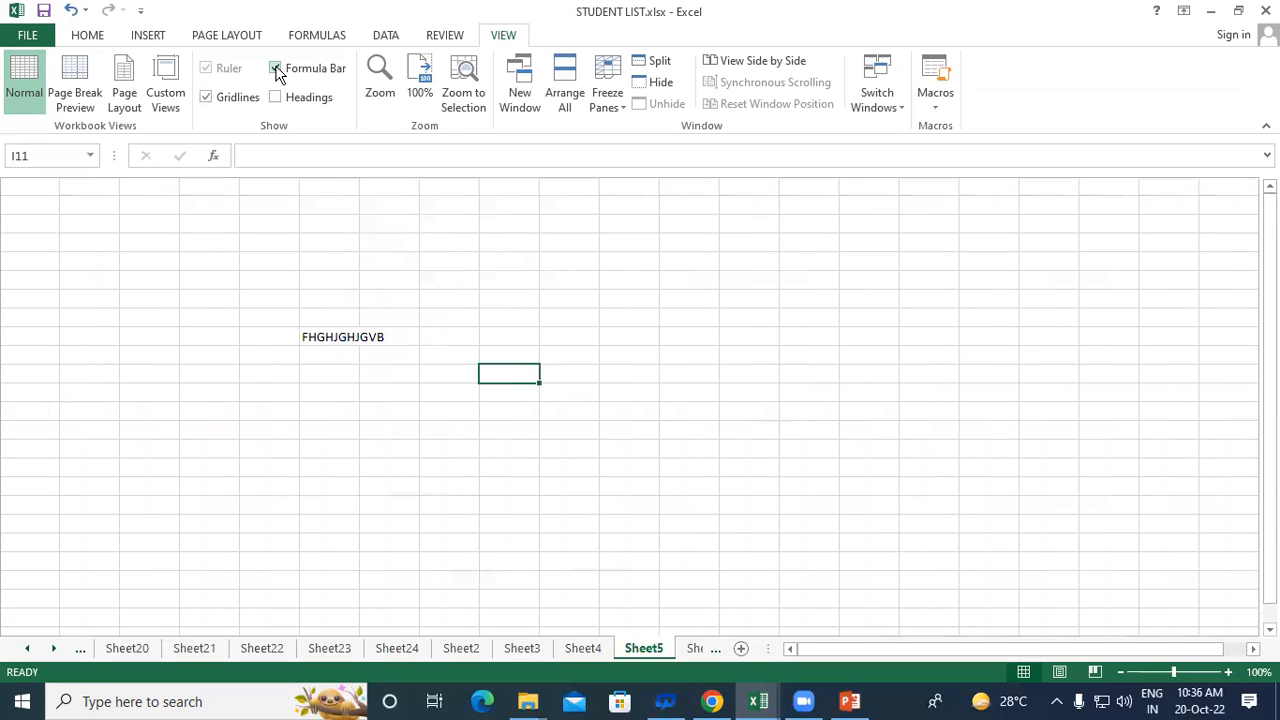
click(276, 69)
click(276, 69)
click(277, 97)
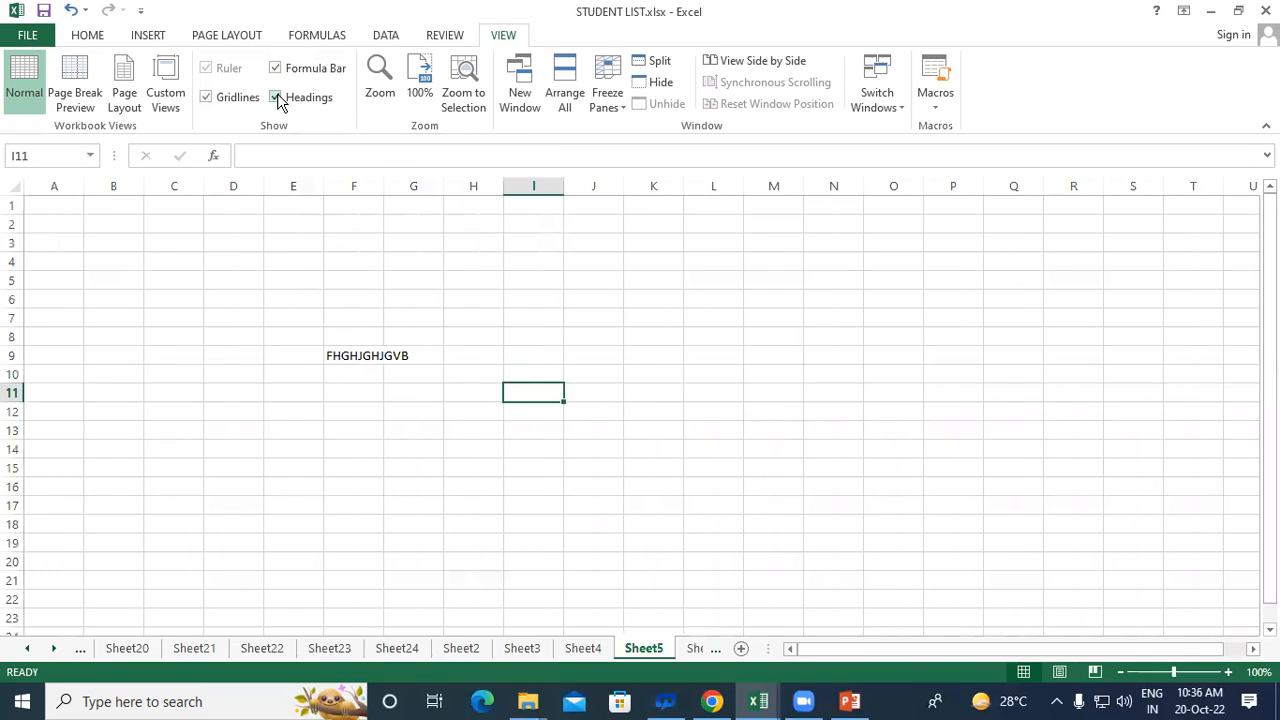
click(277, 97)
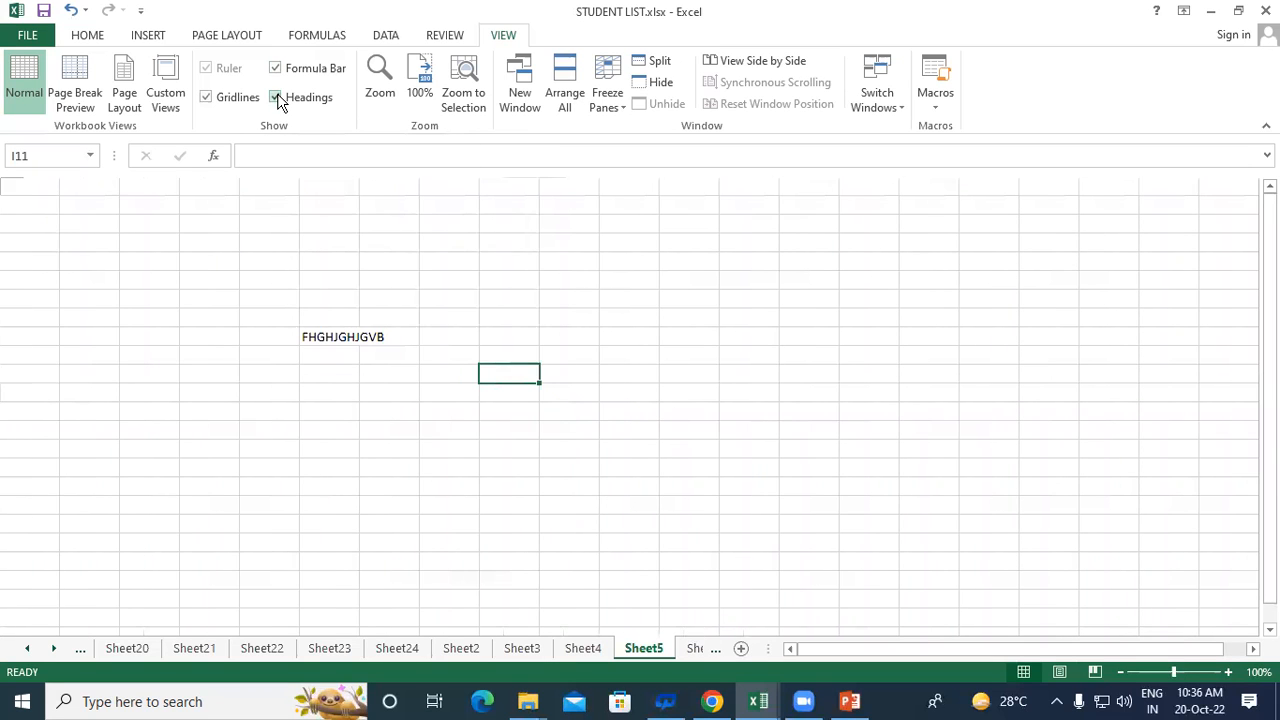
click(277, 97)
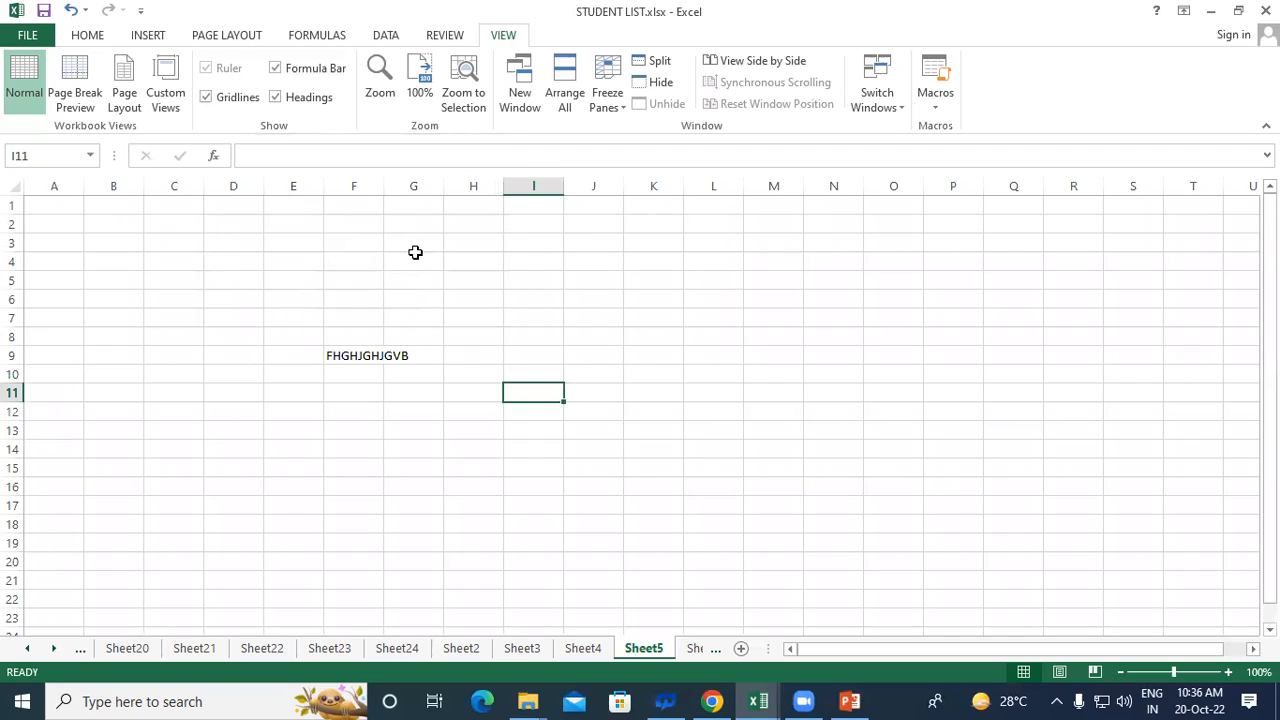
Hide the gridlines on Sheet5 and show them again.
click(207, 97)
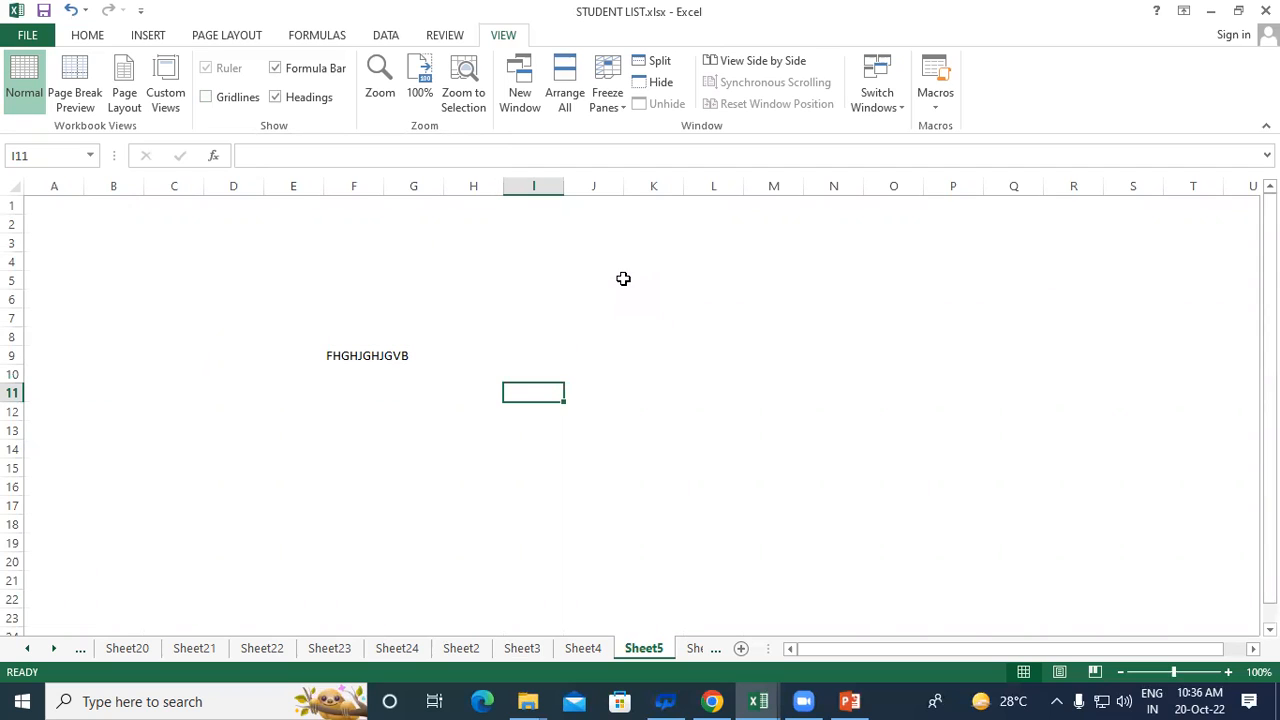
click(207, 97)
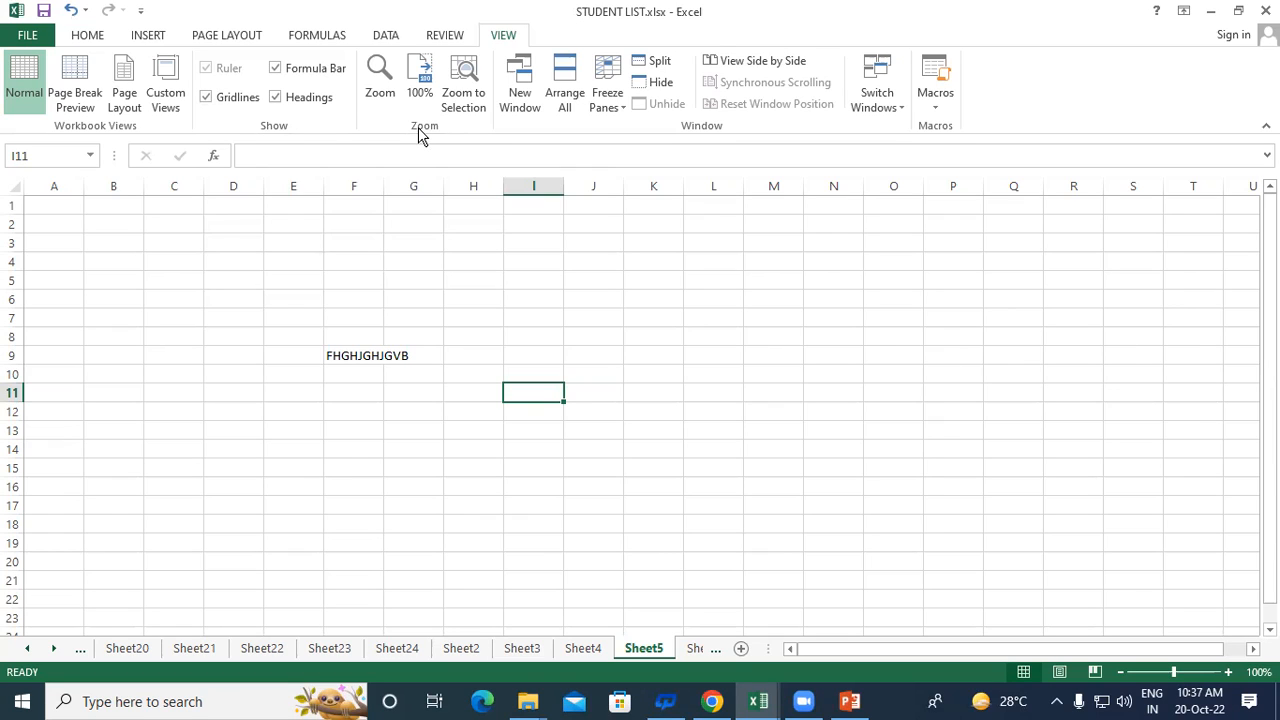
click(462, 296)
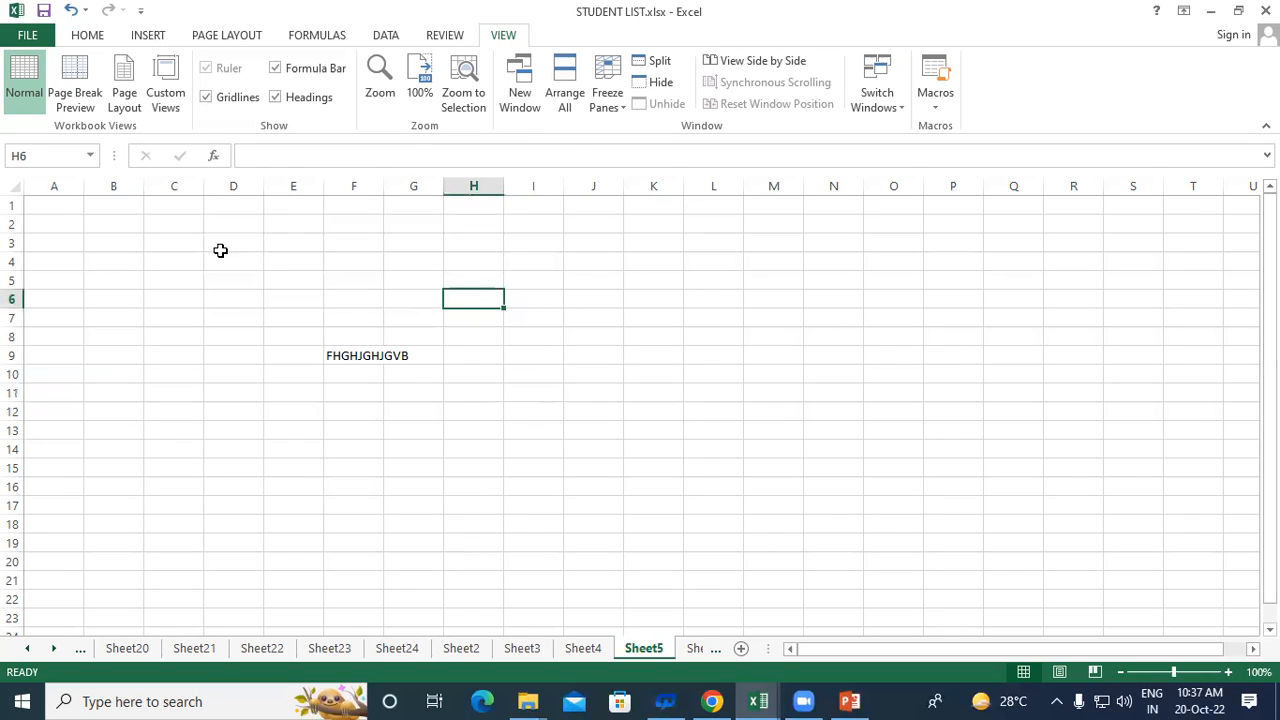
click(369, 256)
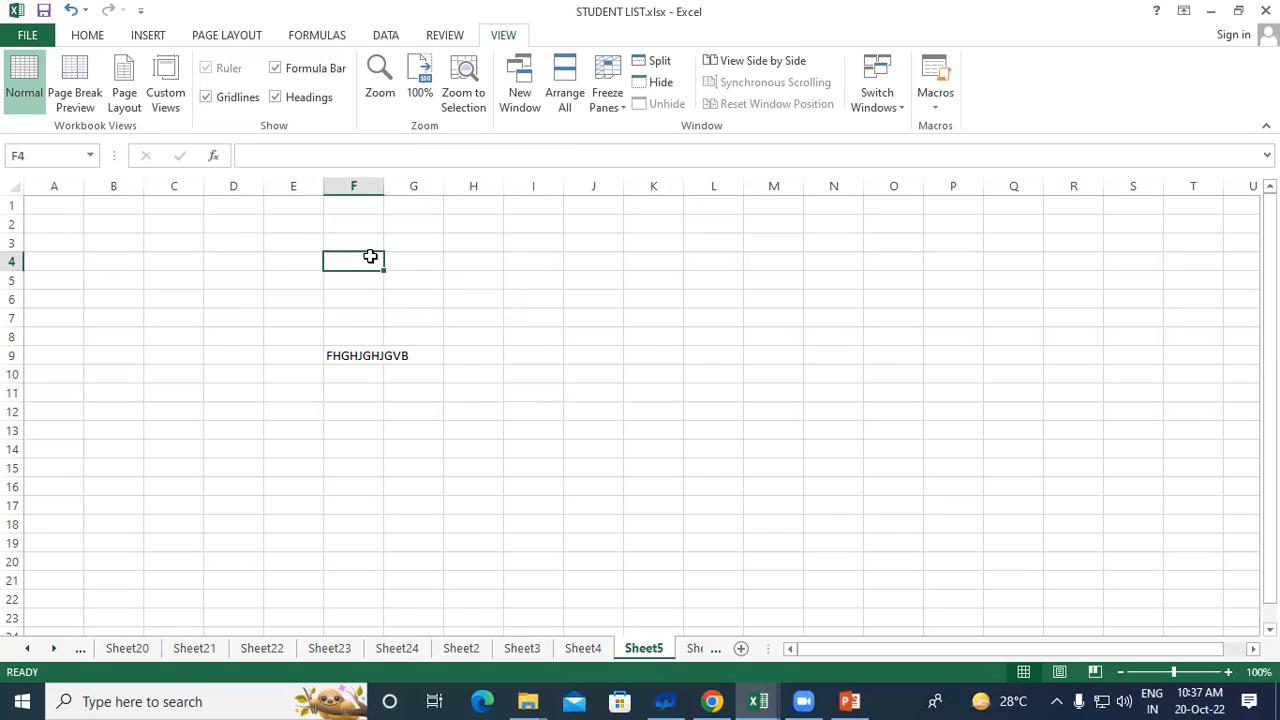
click(511, 267)
click(369, 262)
click(468, 280)
click(631, 260)
click(372, 259)
Zoom Sheet5 in to 400%, out to 10%, and back to about 106%.
drag(1174, 678, 1238, 680)
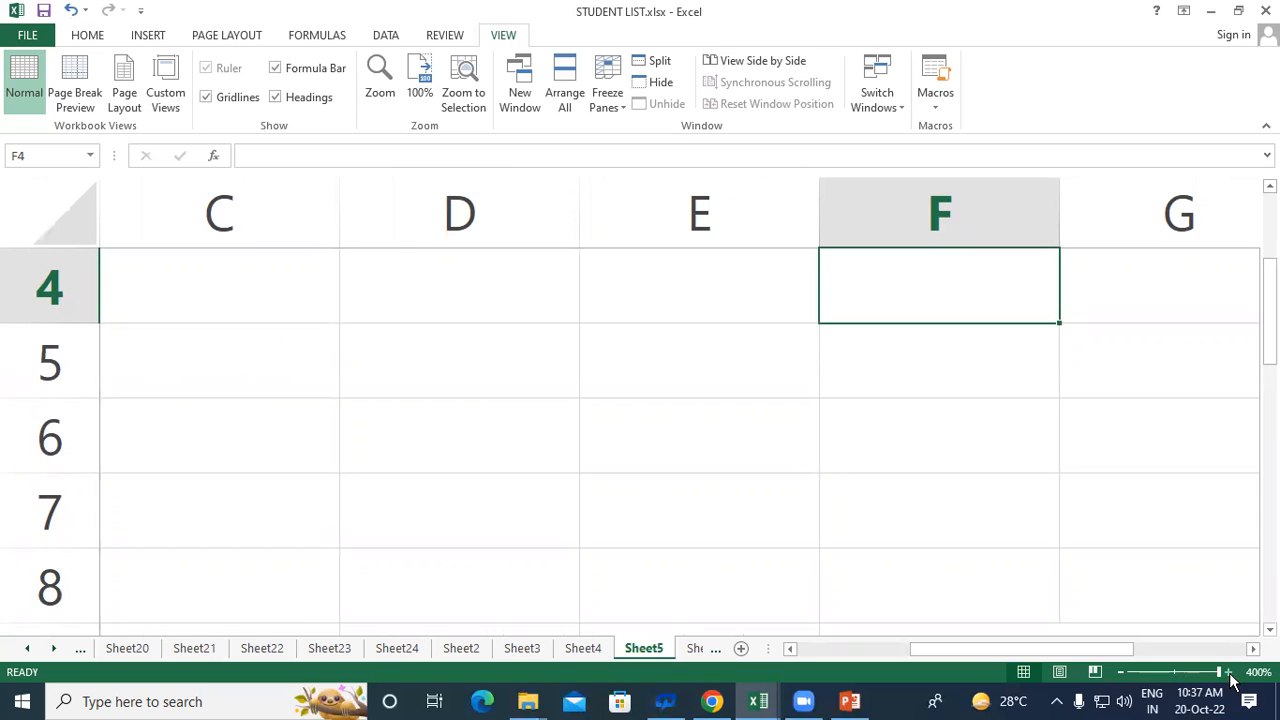
drag(1219, 672, 1118, 678)
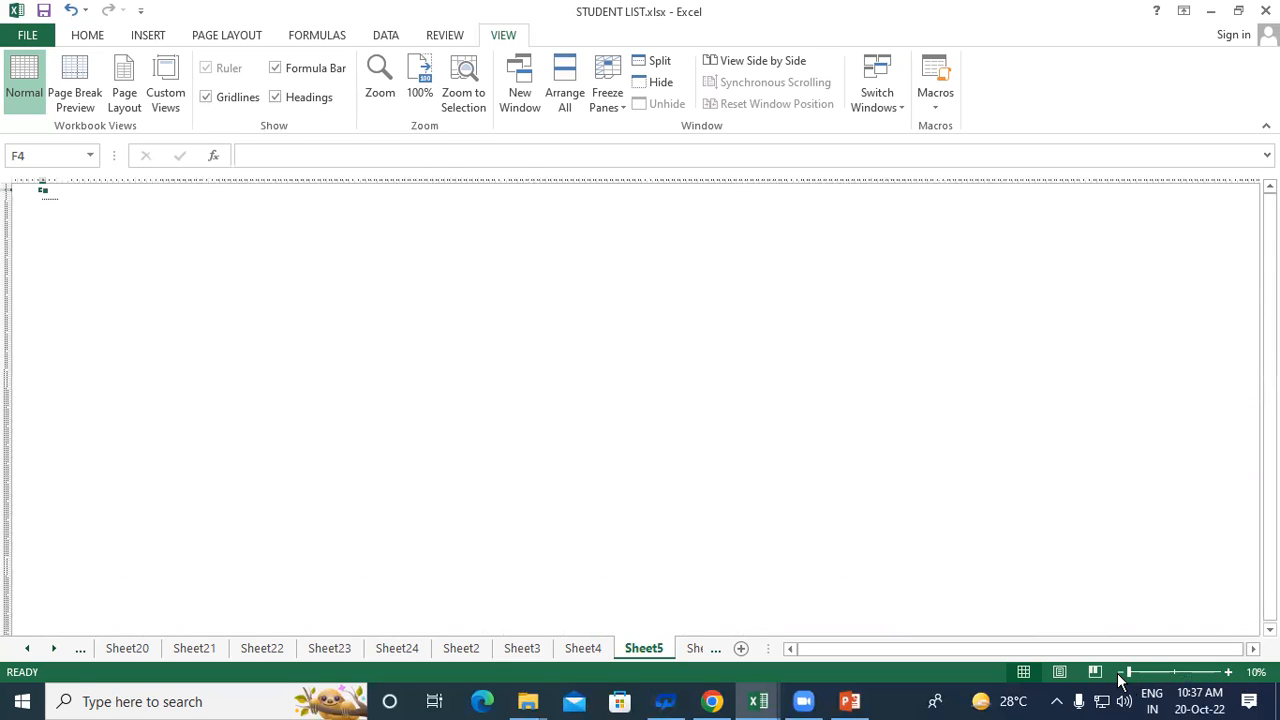
click(1176, 673)
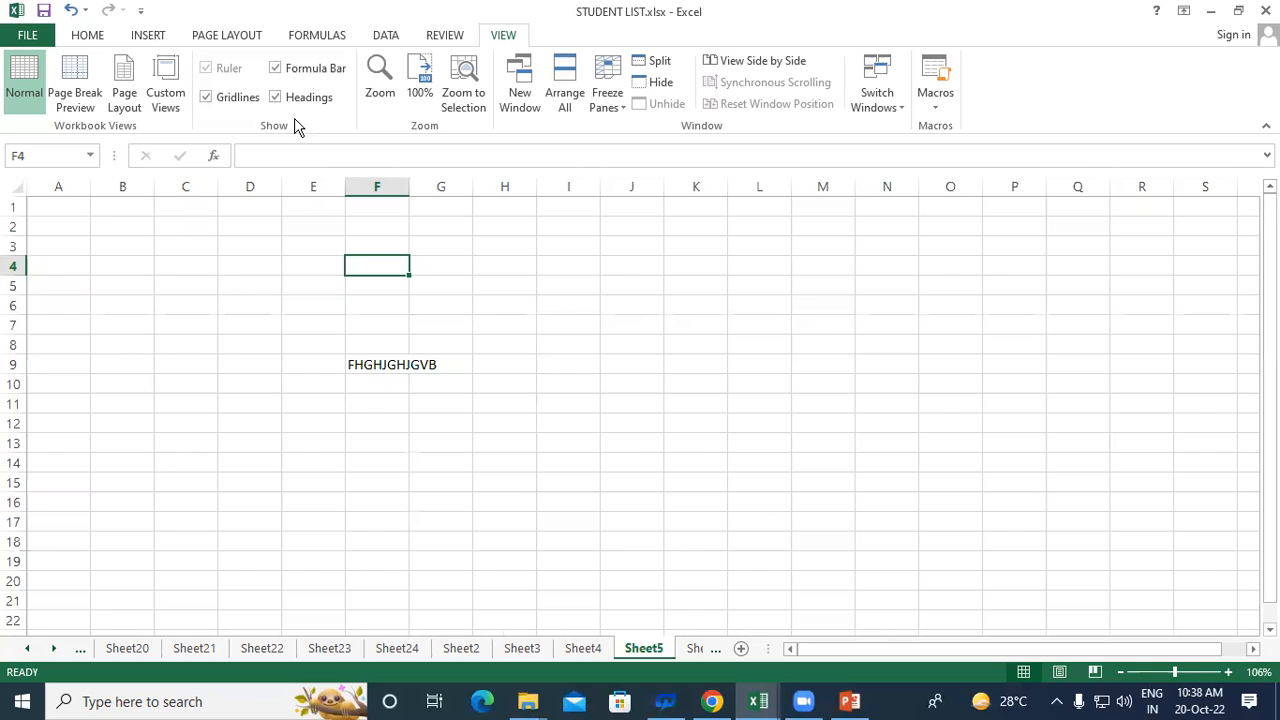
Show the saved custom view s1 to jump to the student list and select cell K6.
click(165, 85)
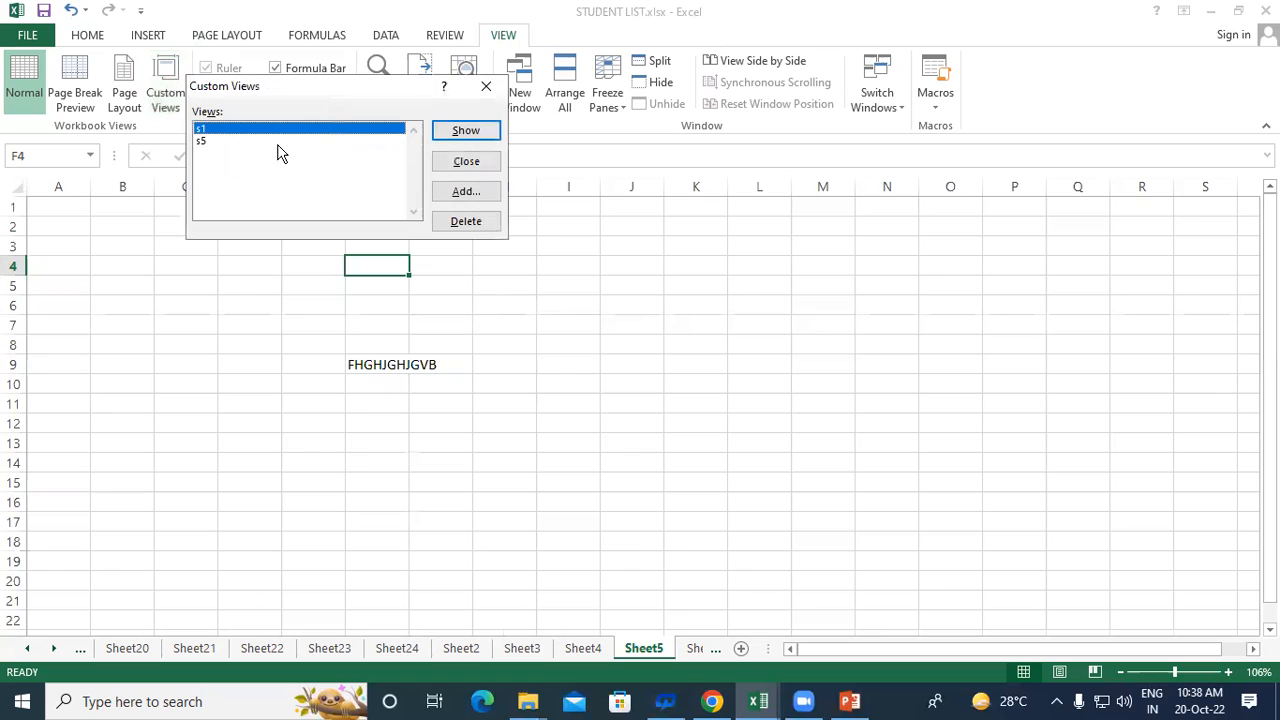
click(448, 131)
click(904, 301)
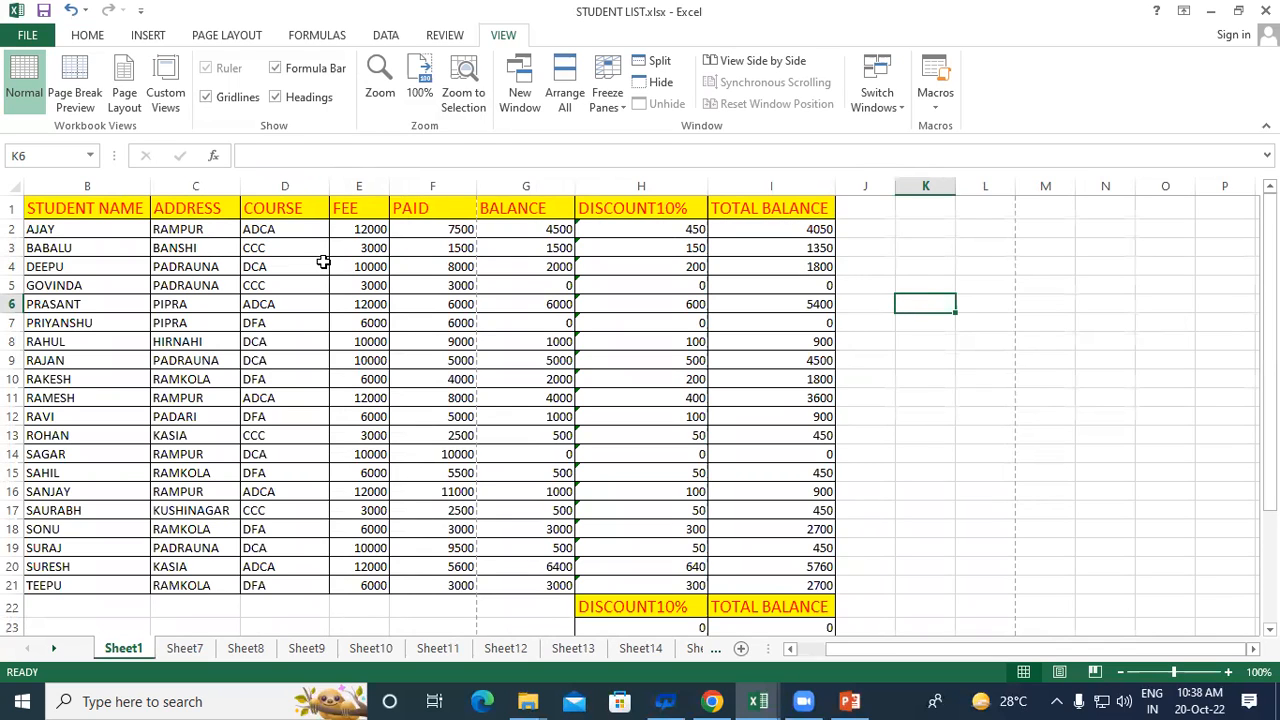
Zoom the student list in to 180% in 10% increments, reduce it to 98%, and select cell F10.
click(1229, 672)
click(1229, 672)
click(1229, 672)
click(1229, 672)
click(1229, 672)
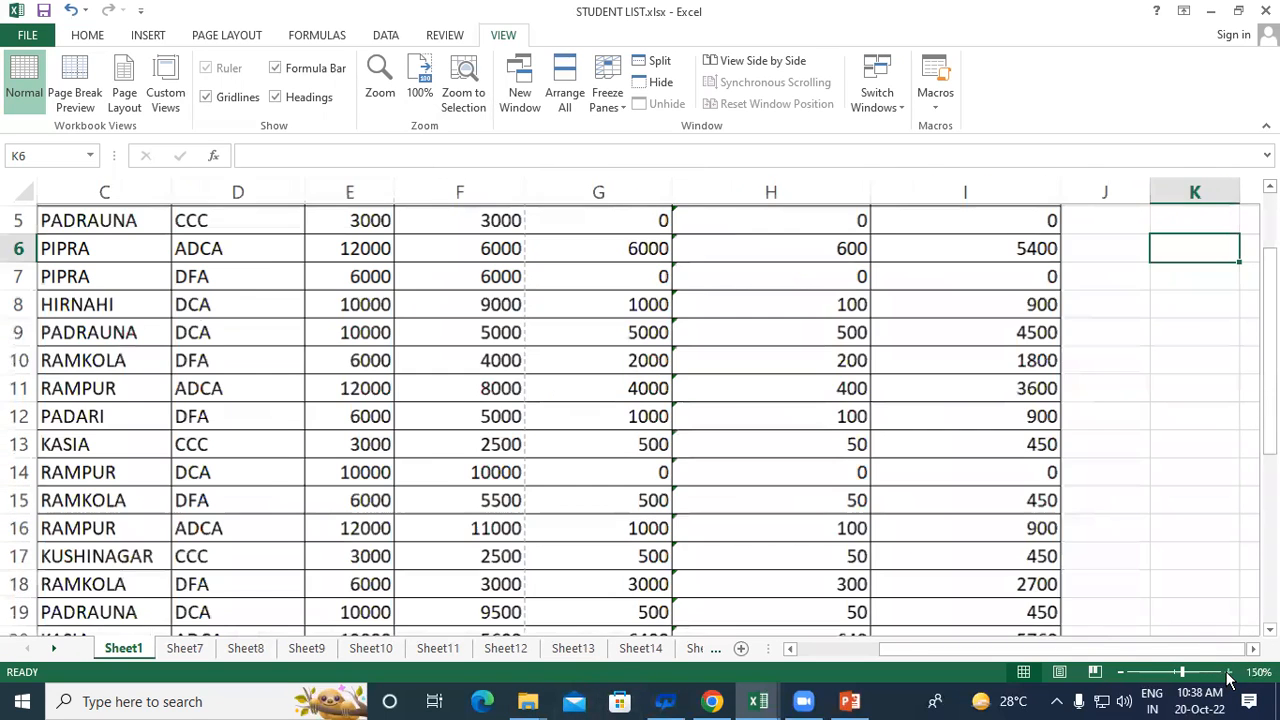
click(1229, 672)
click(1229, 672)
scroll(468, 419, up, 2)
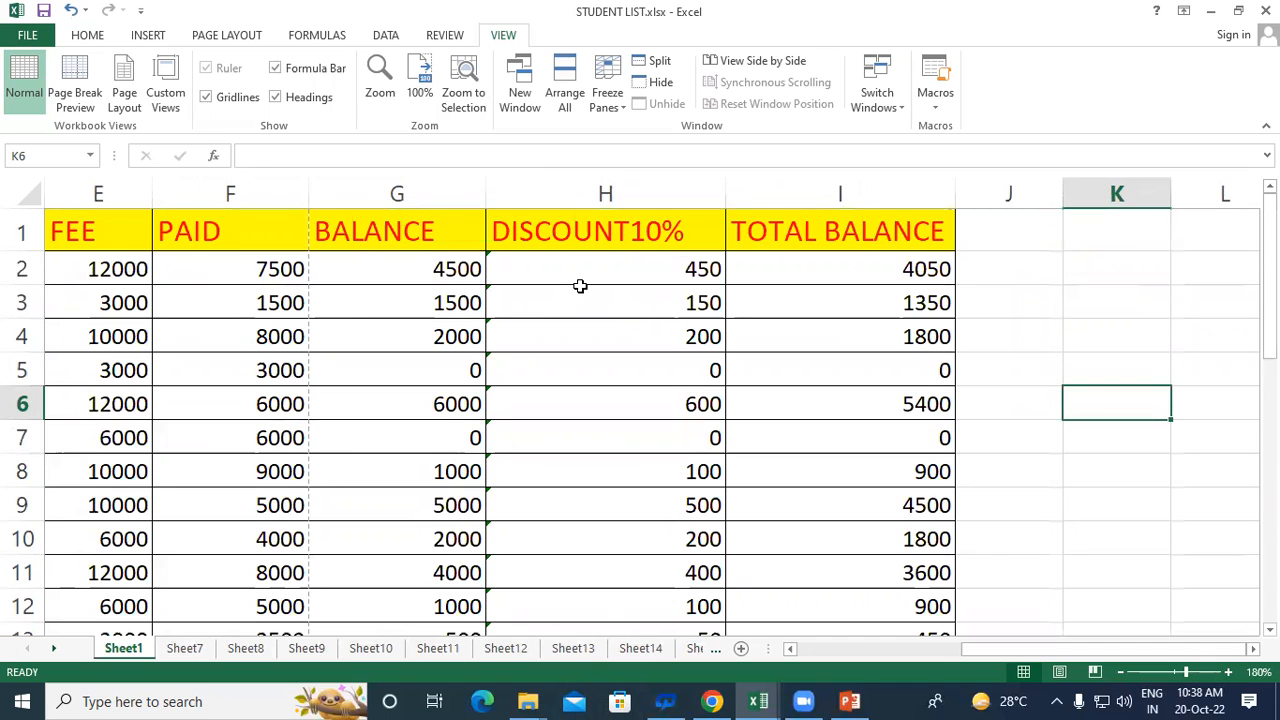
drag(1003, 650, 823, 668)
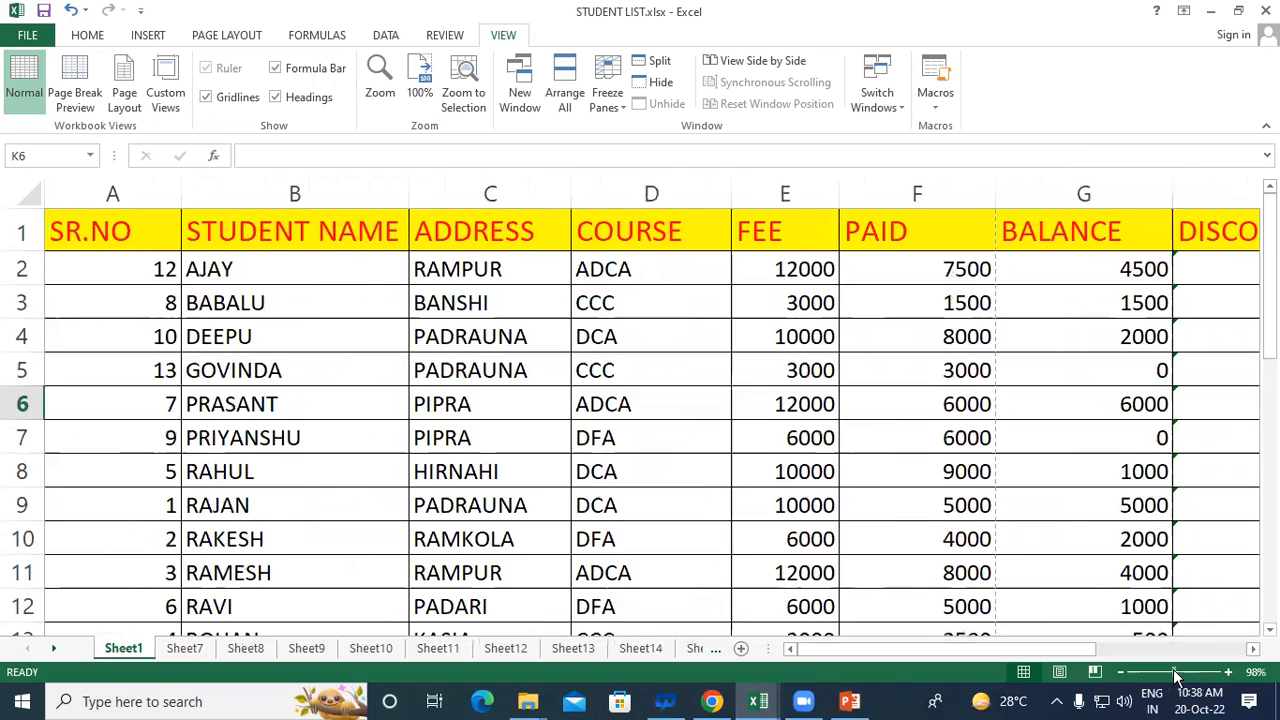
click(1175, 676)
click(533, 370)
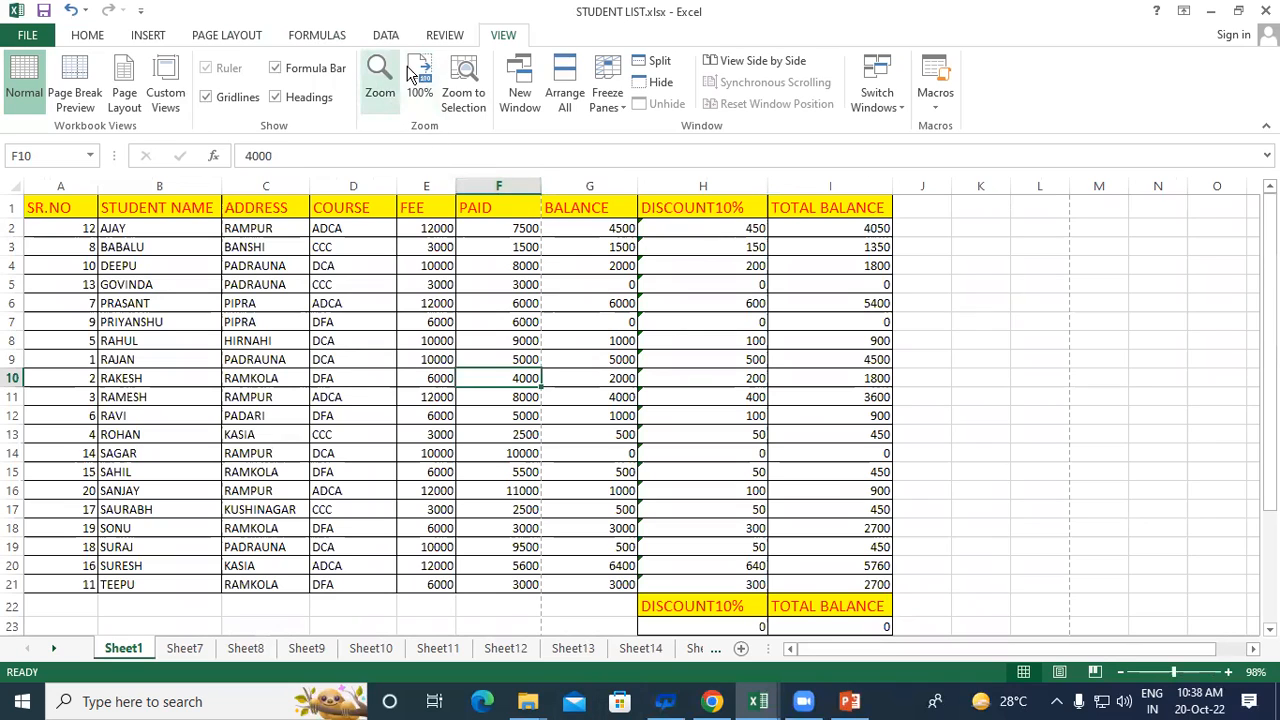
Set the student list's magnification to the 200% preset, and return it to the 100% preset.
click(378, 80)
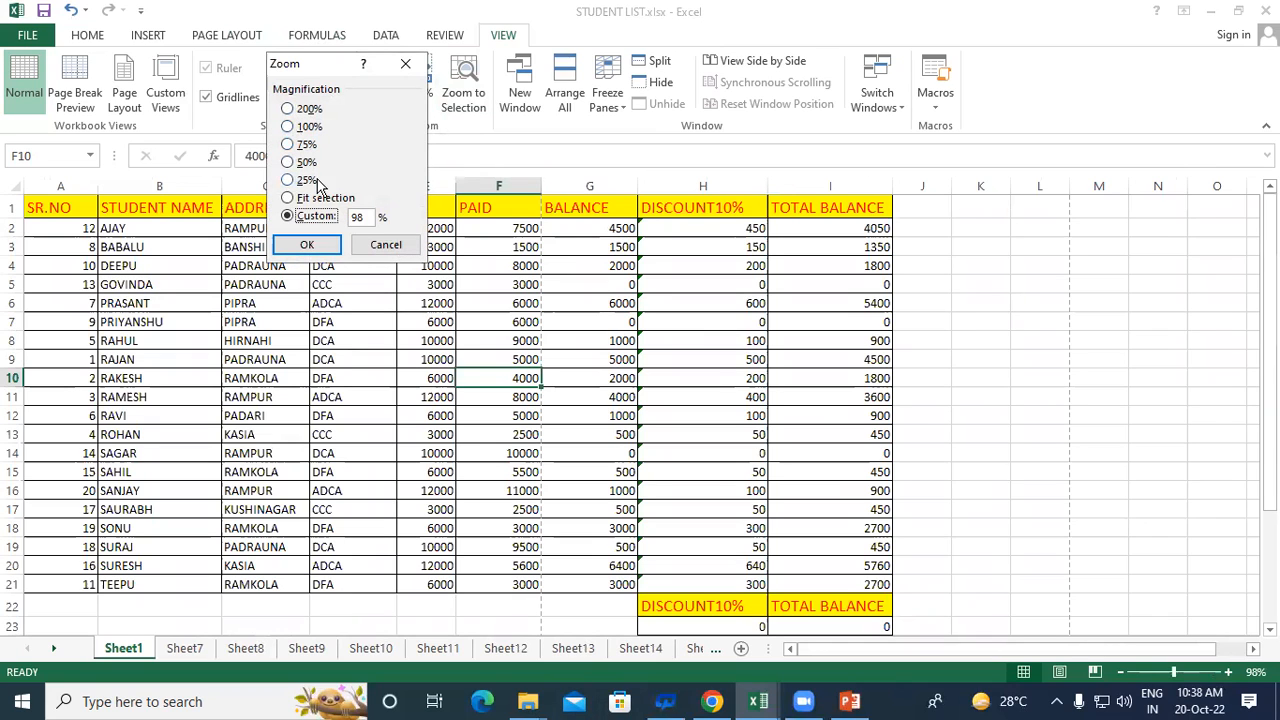
click(287, 109)
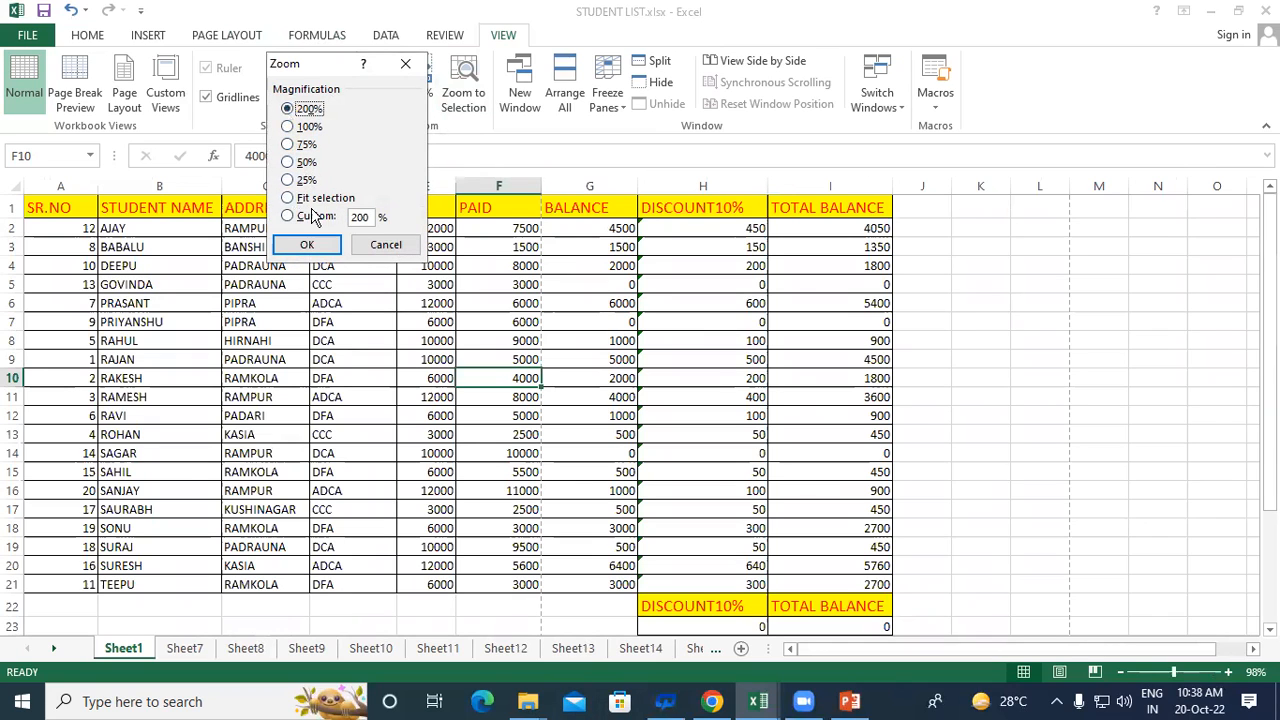
click(311, 245)
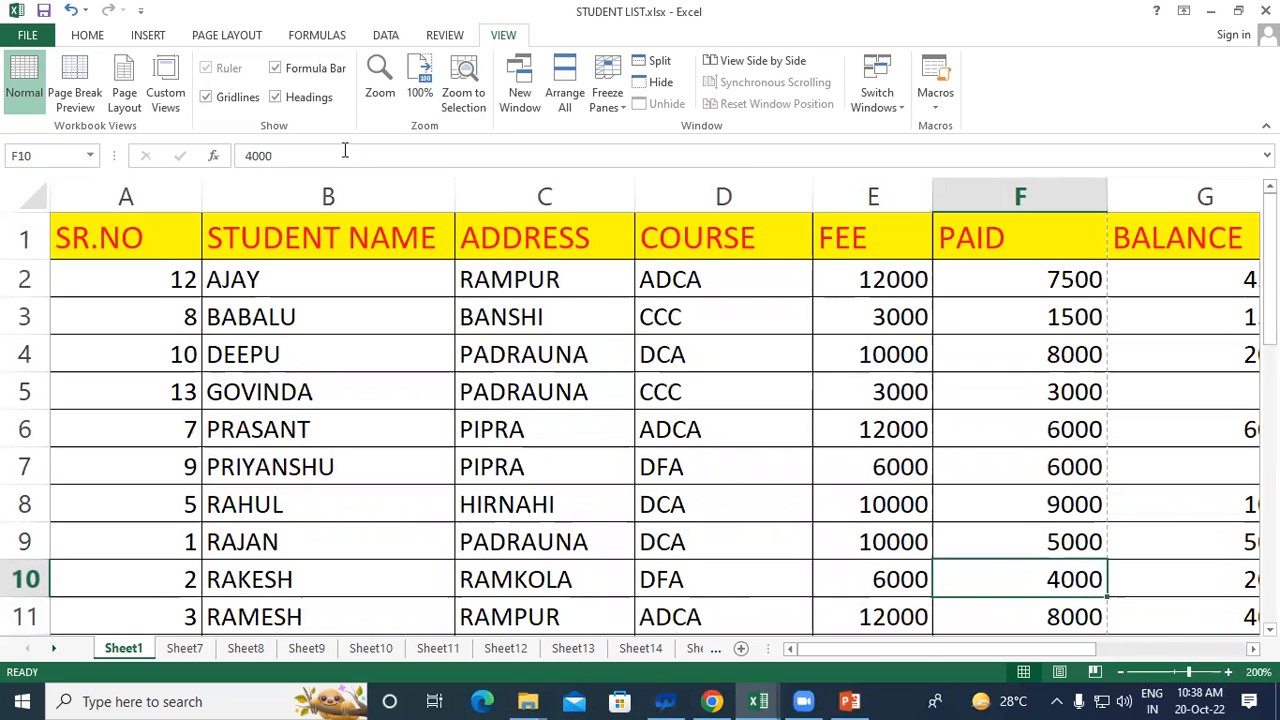
click(372, 74)
click(289, 127)
click(312, 243)
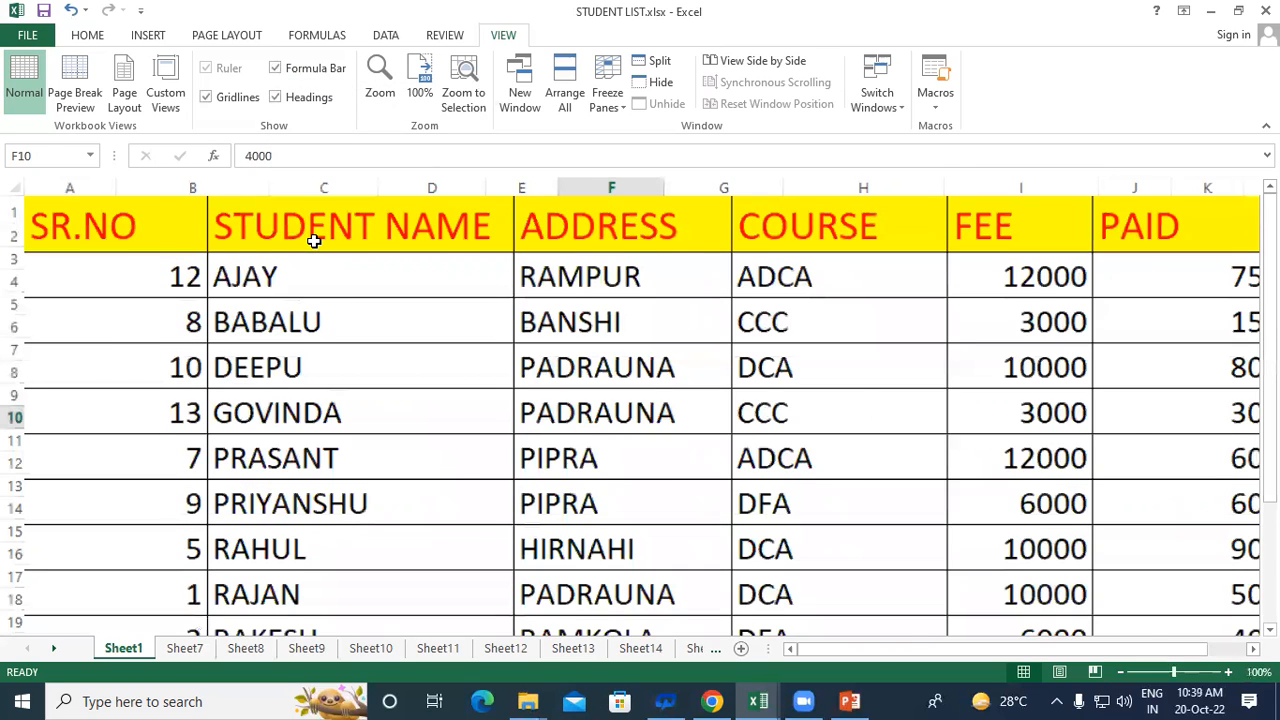
Set the student list's magnification to the 50% preset and reset it to 100%.
click(378, 86)
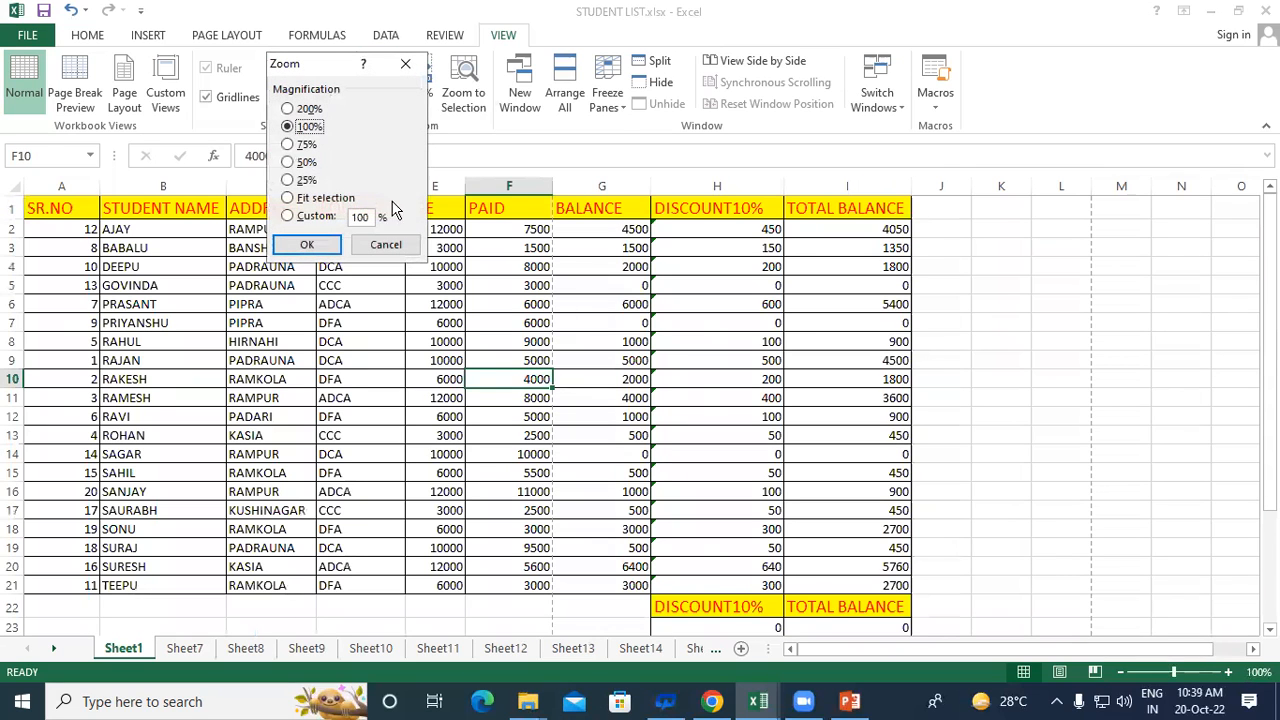
click(304, 162)
click(312, 245)
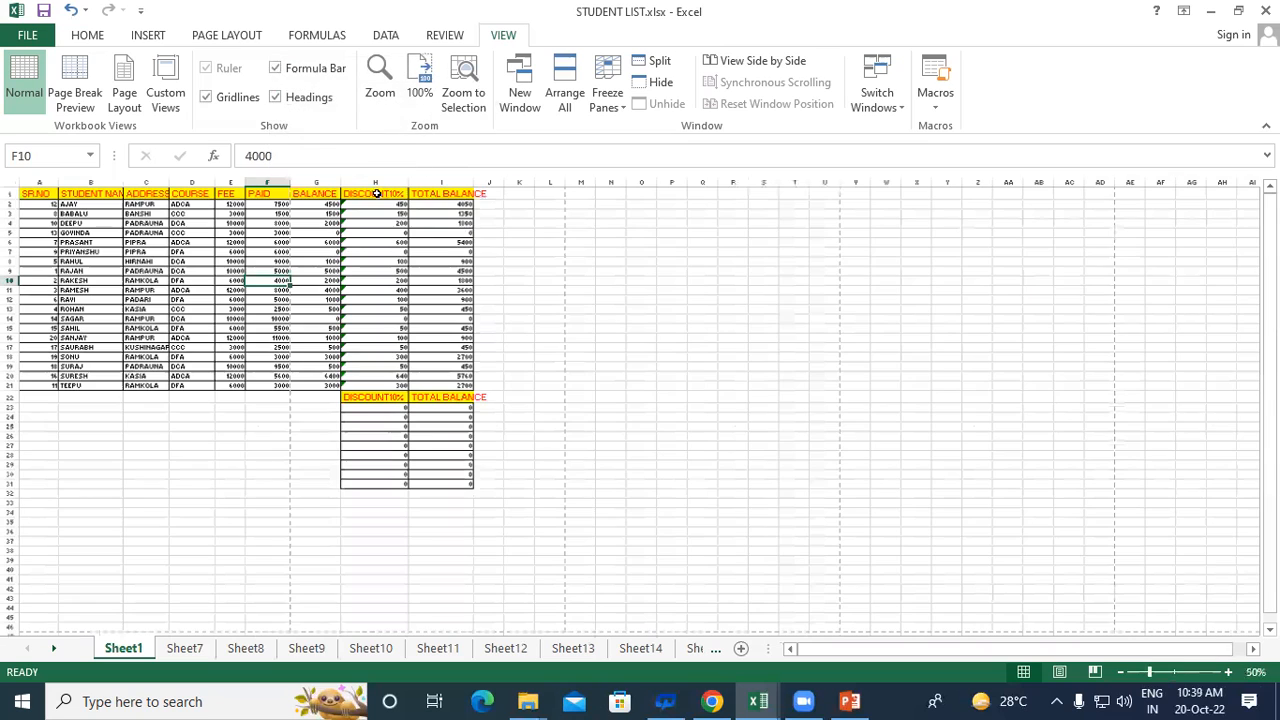
click(418, 68)
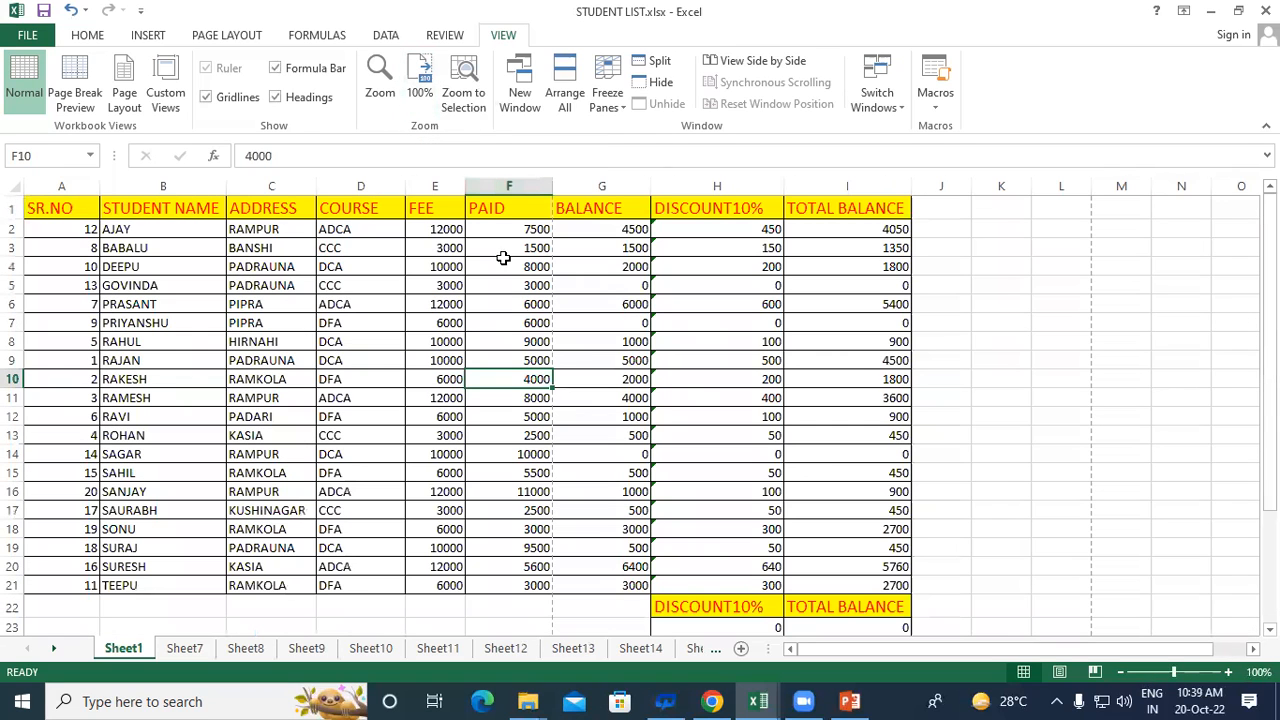
Zoom to the selected cell F10, and reset the sheet to 100% with column A back in view.
click(465, 85)
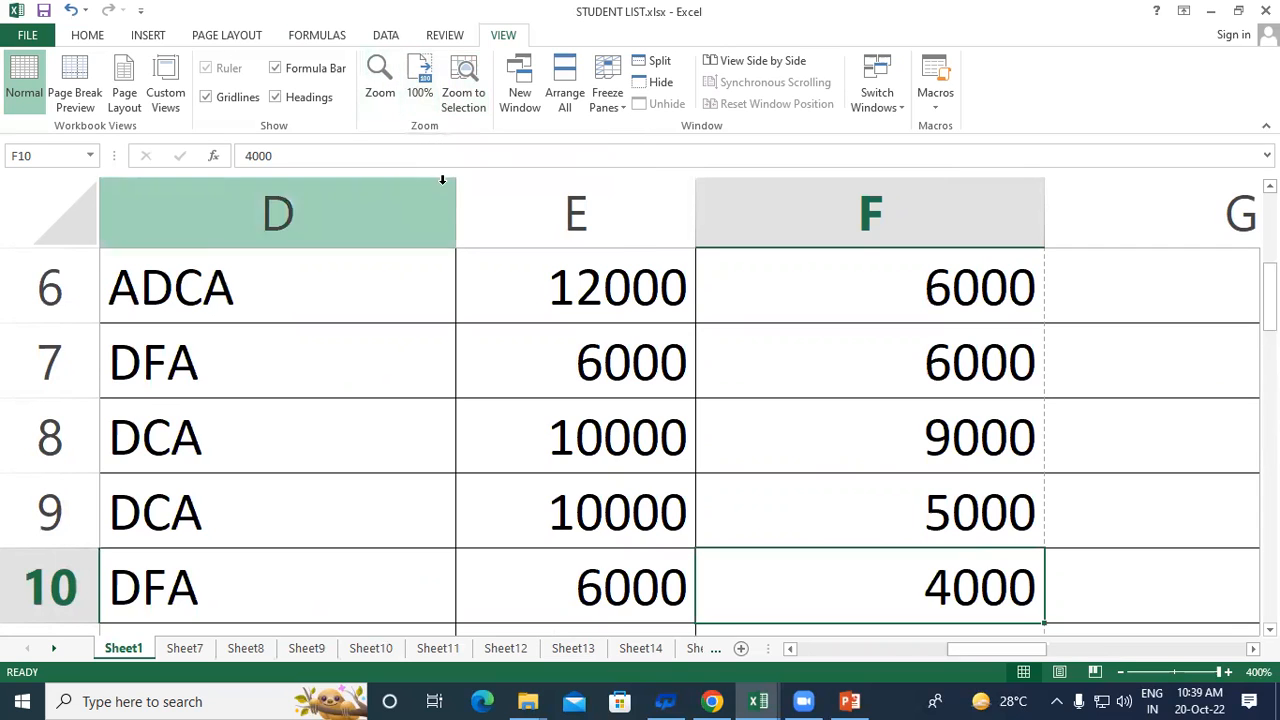
click(410, 92)
scroll(510, 288, up, 2)
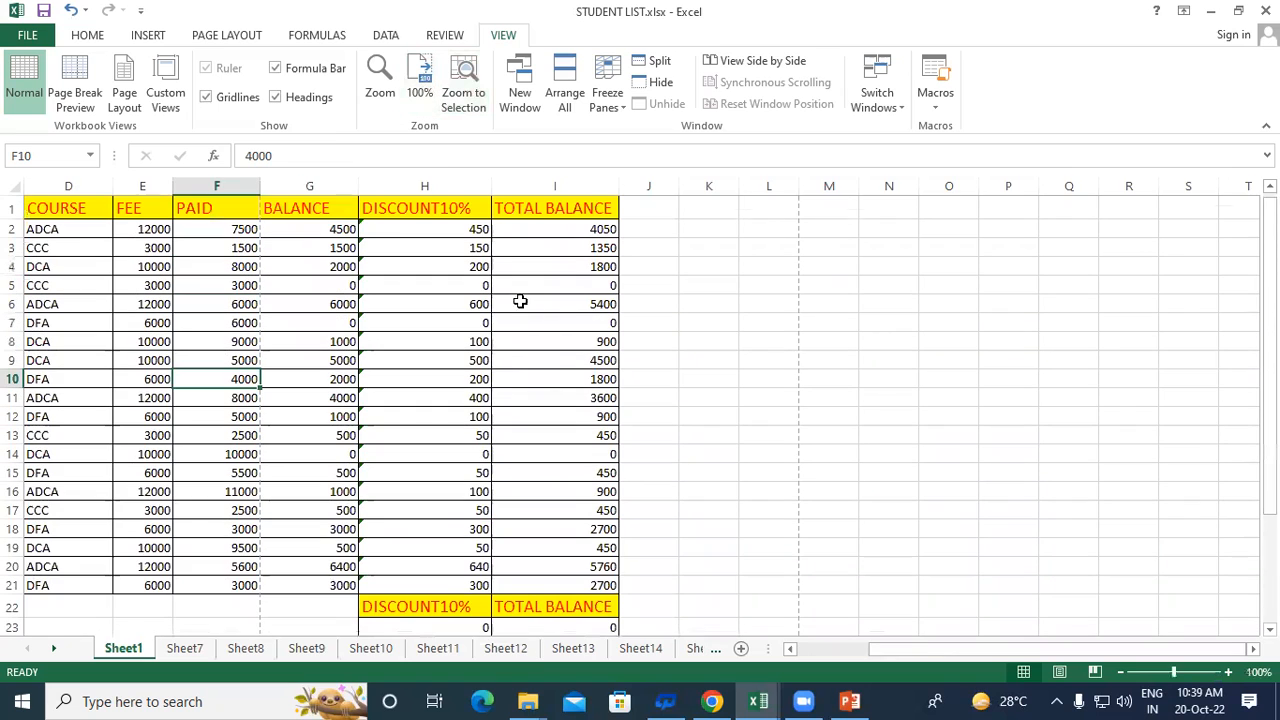
drag(975, 650, 812, 649)
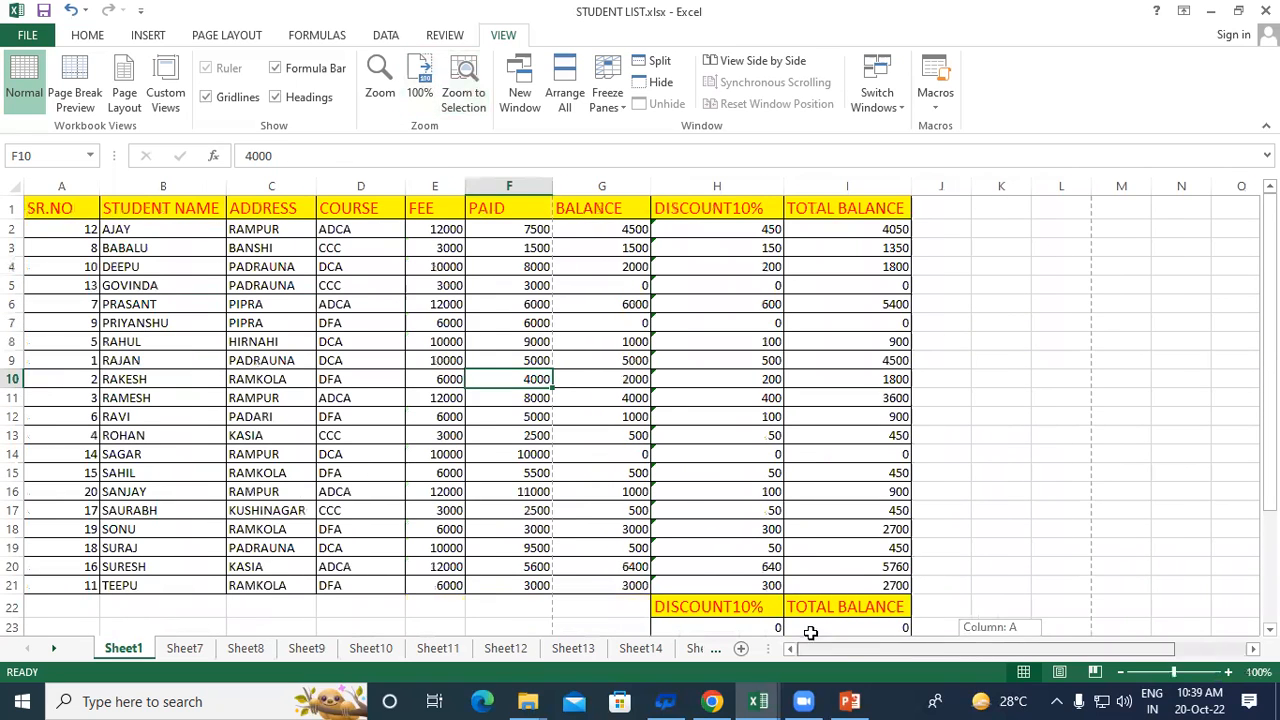
click(606, 323)
click(500, 265)
click(509, 248)
click(689, 316)
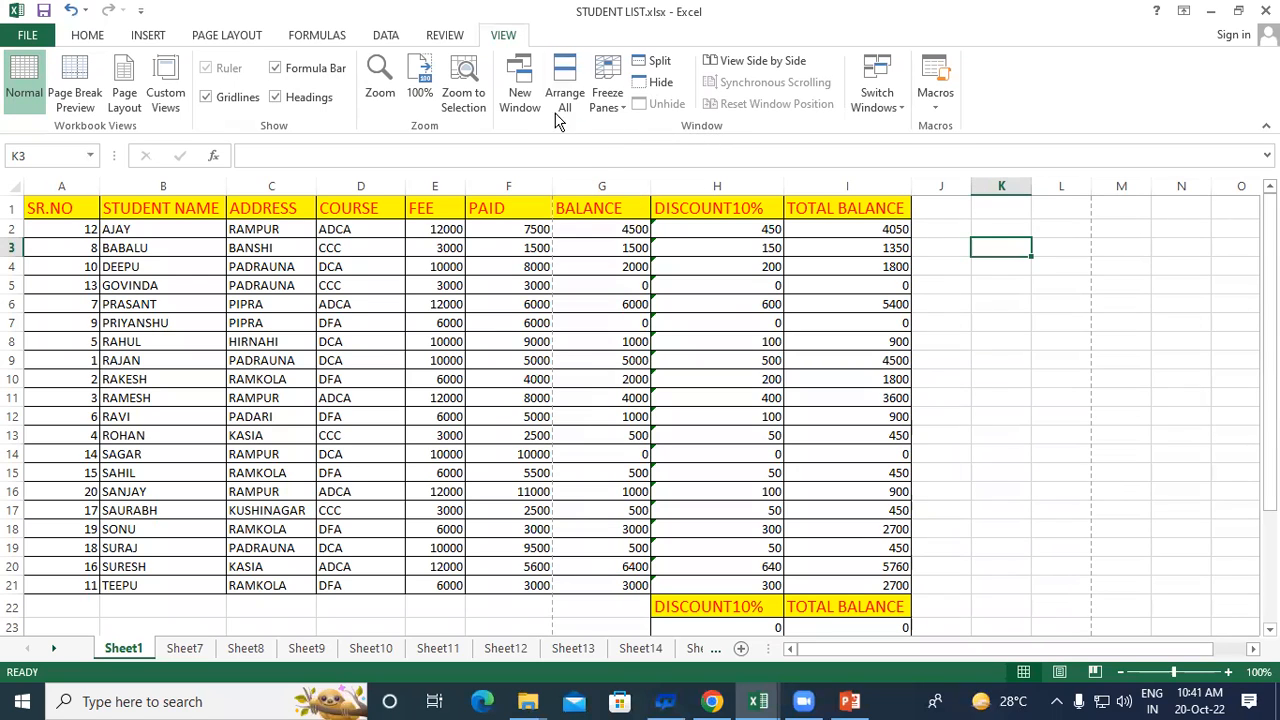
click(968, 308)
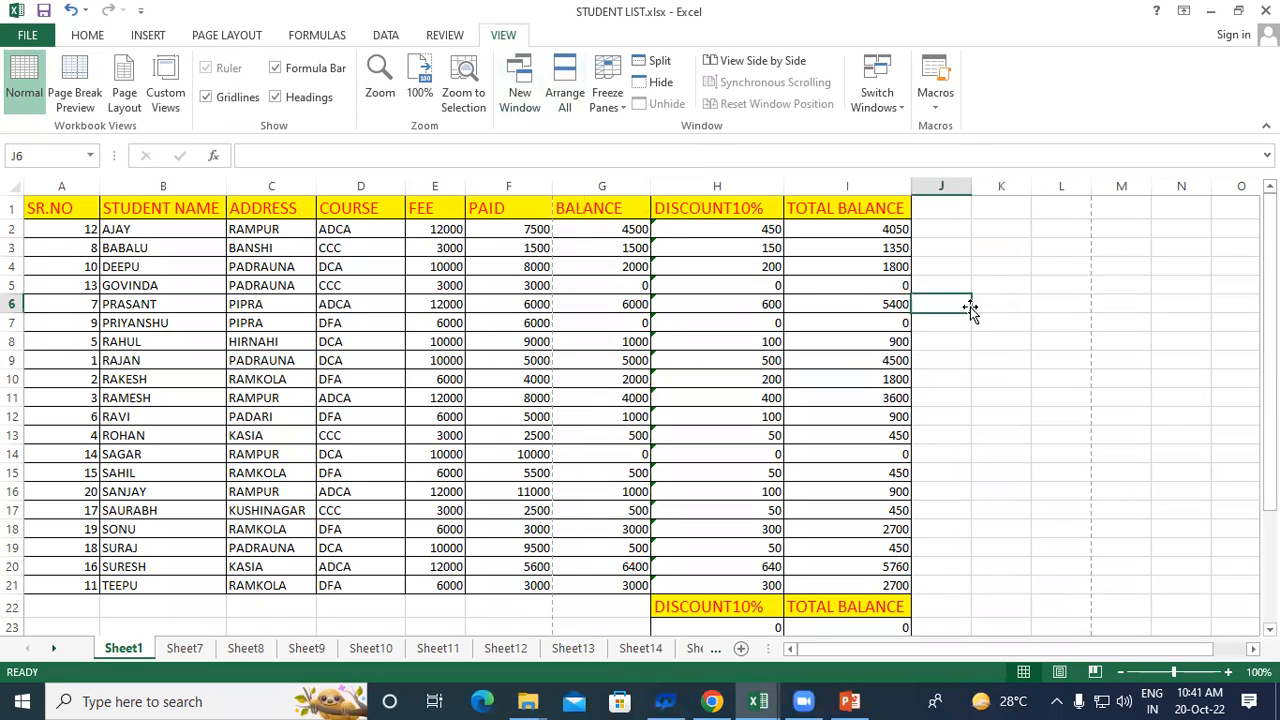
click(955, 244)
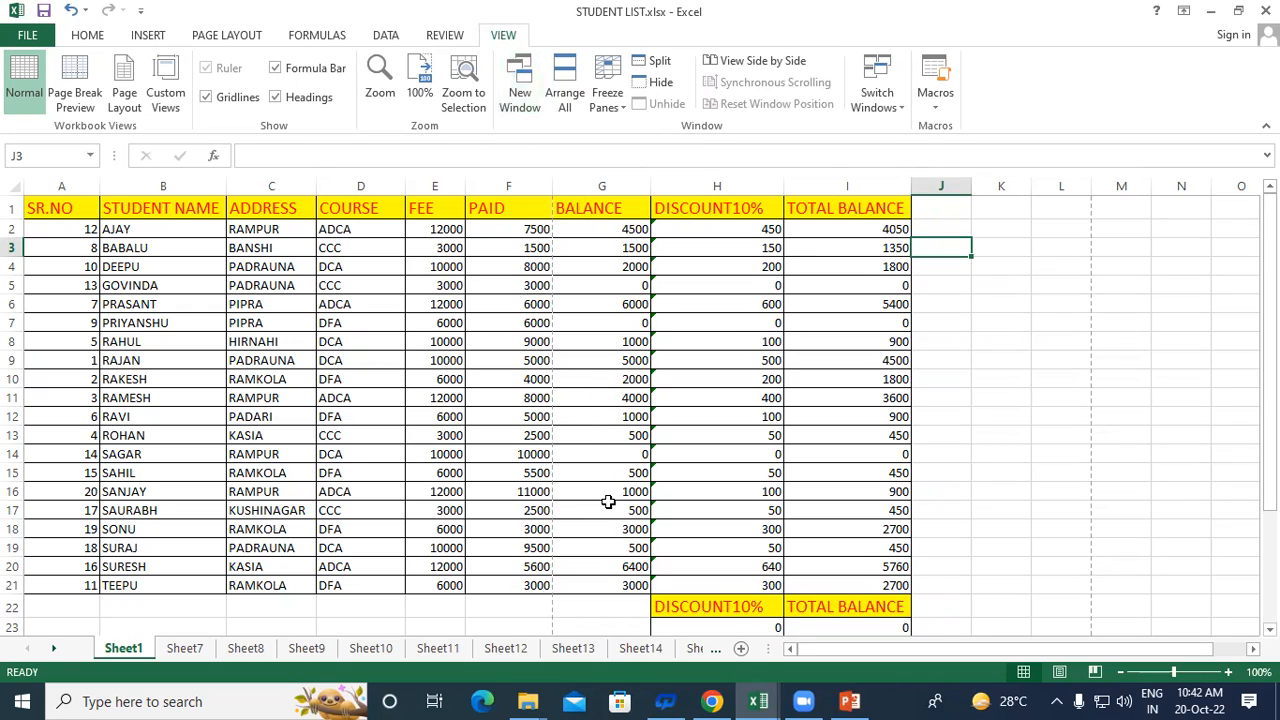
Switch to the Book1 workbook window and return to the STUDENT LIST.xlsx window.
mouse_move(763, 706)
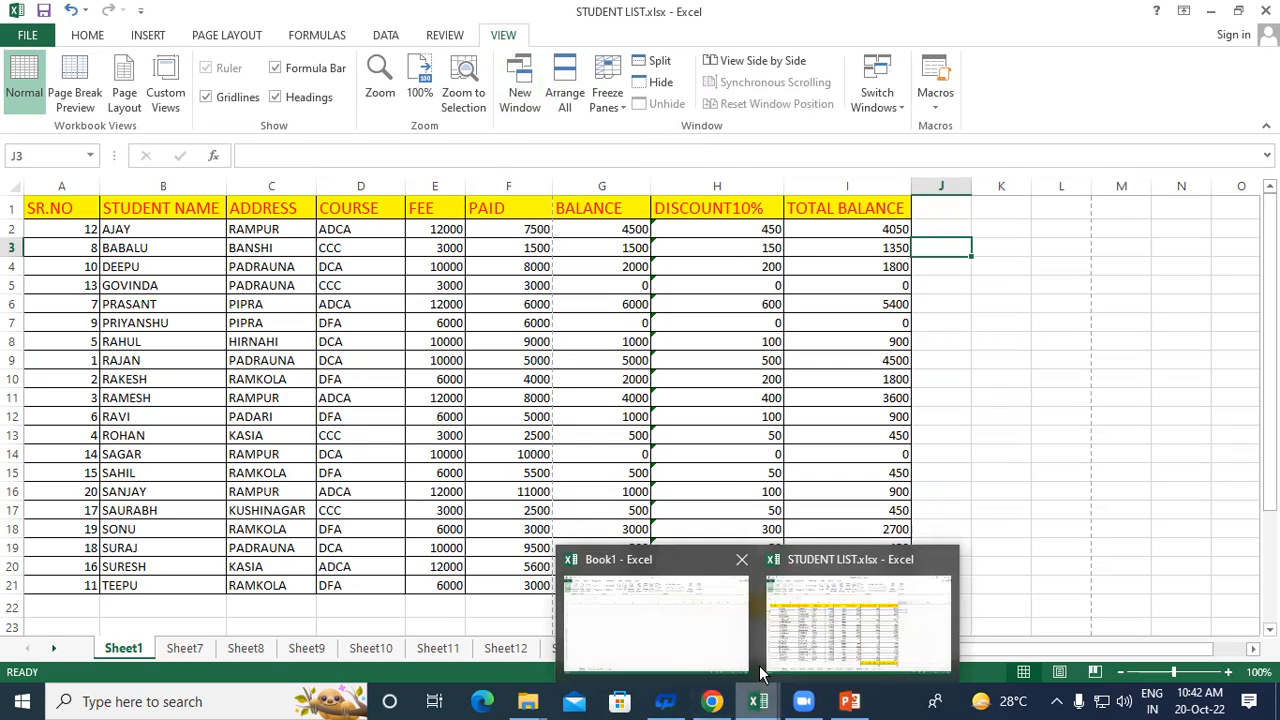
click(689, 609)
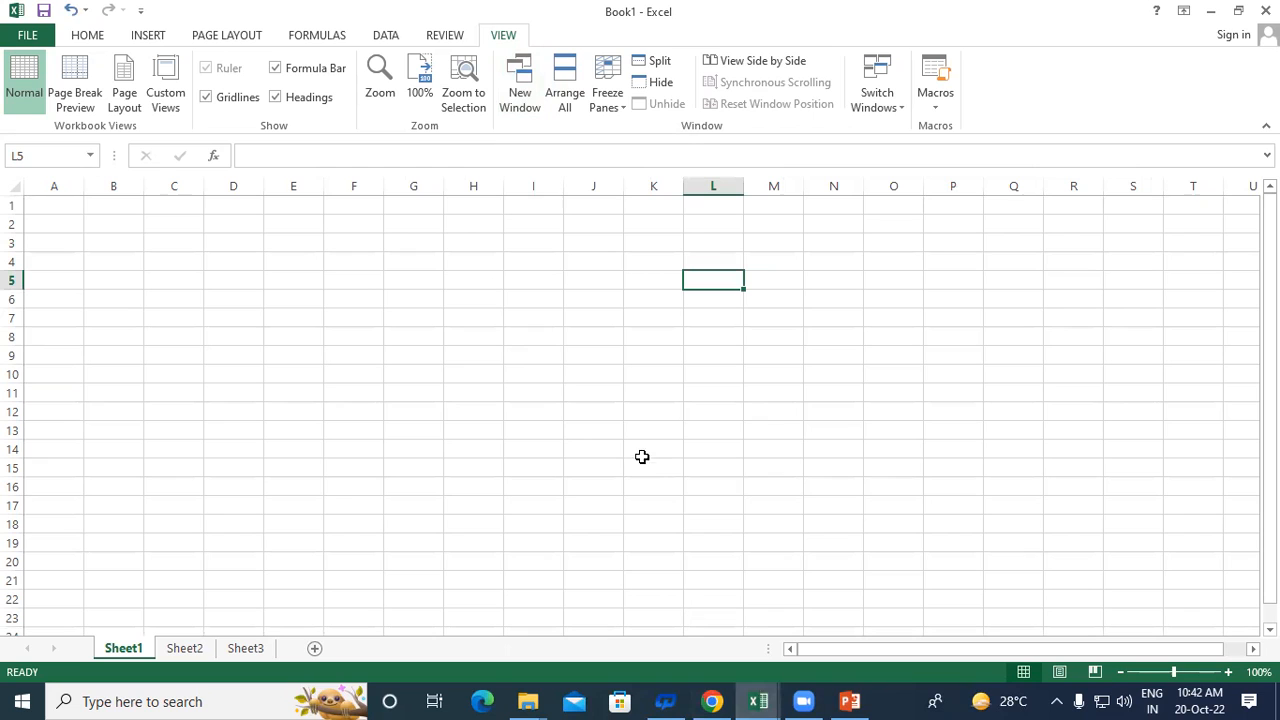
mouse_move(758, 703)
click(791, 623)
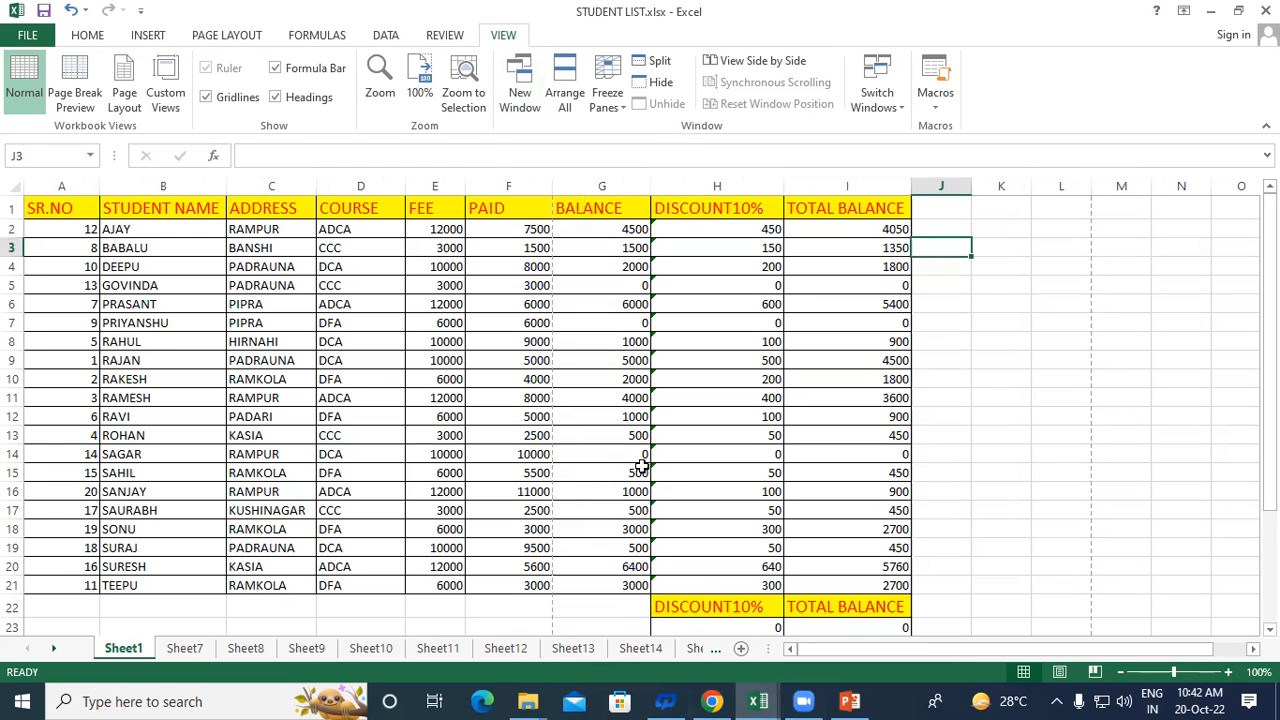
Open a second window of the STUDENT LIST.xlsx workbook and switch back to its first window.
click(1003, 369)
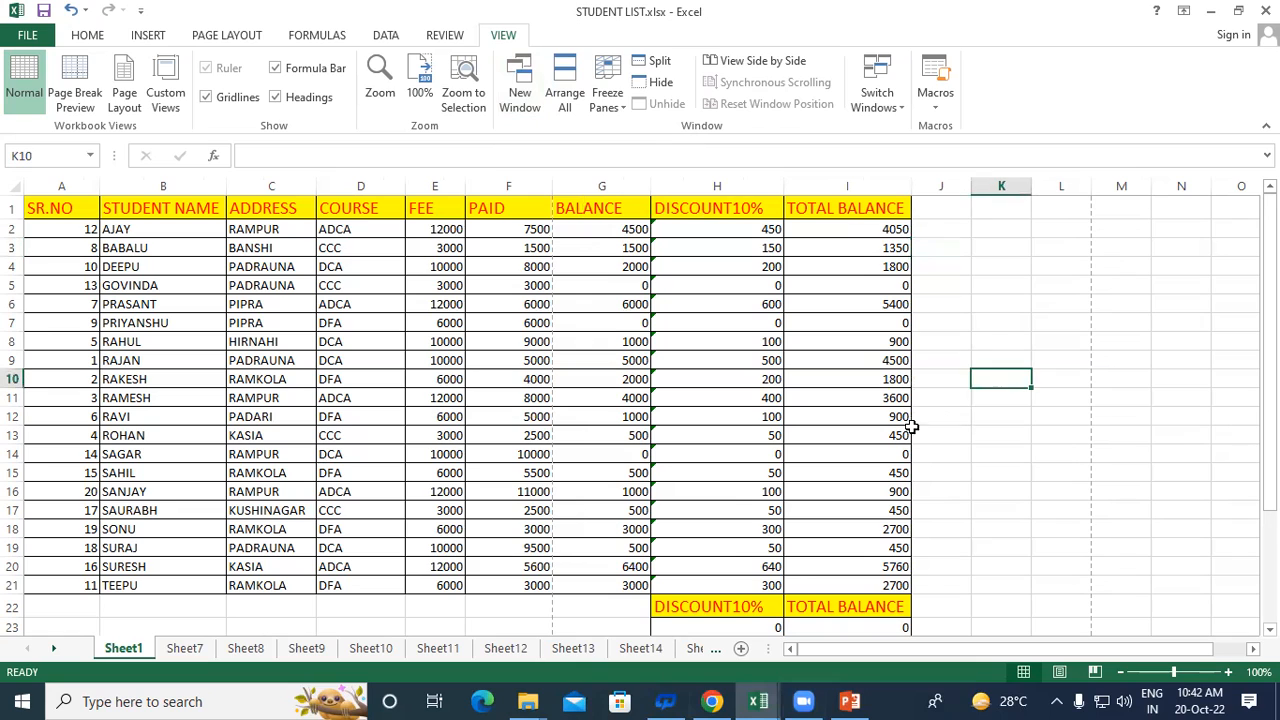
click(521, 78)
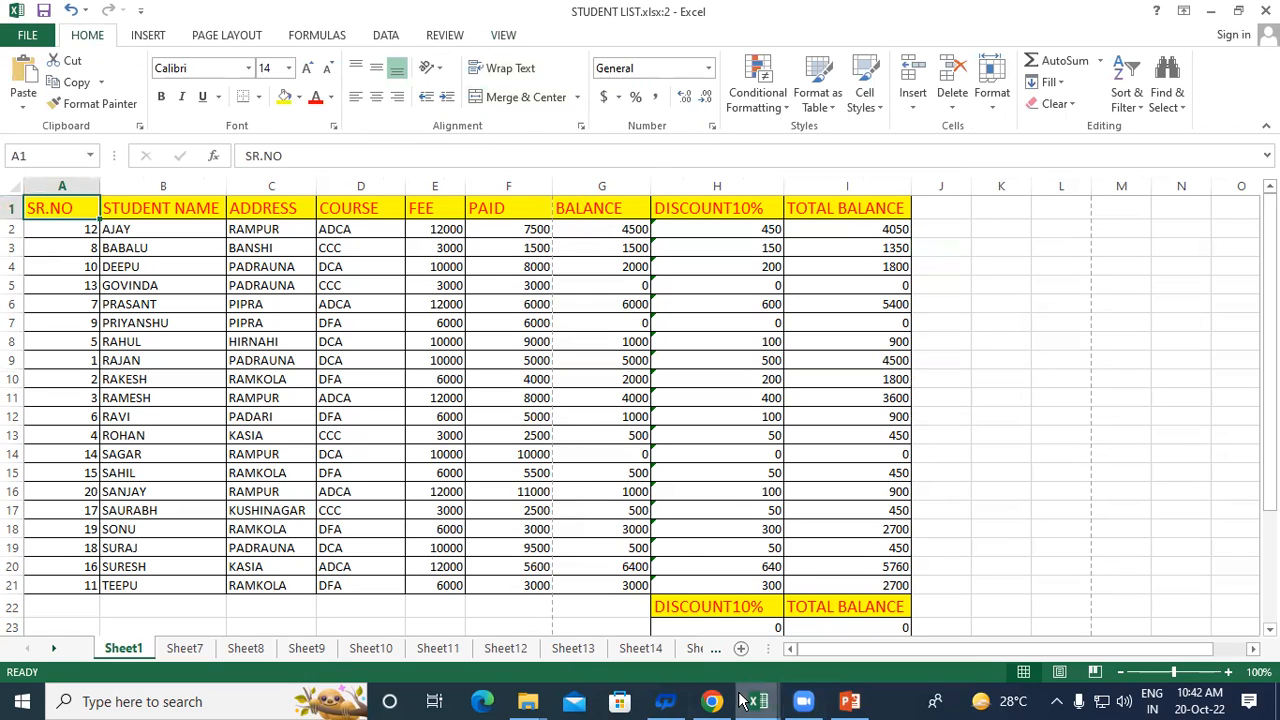
mouse_move(758, 700)
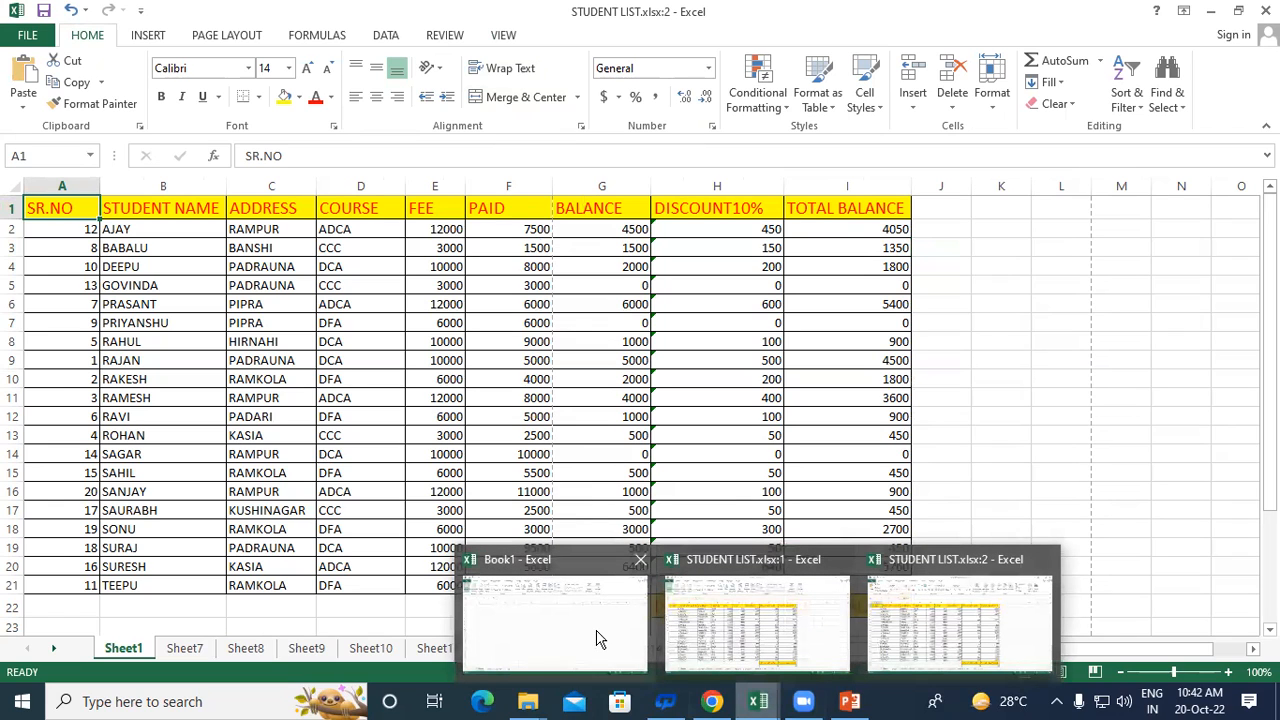
click(726, 614)
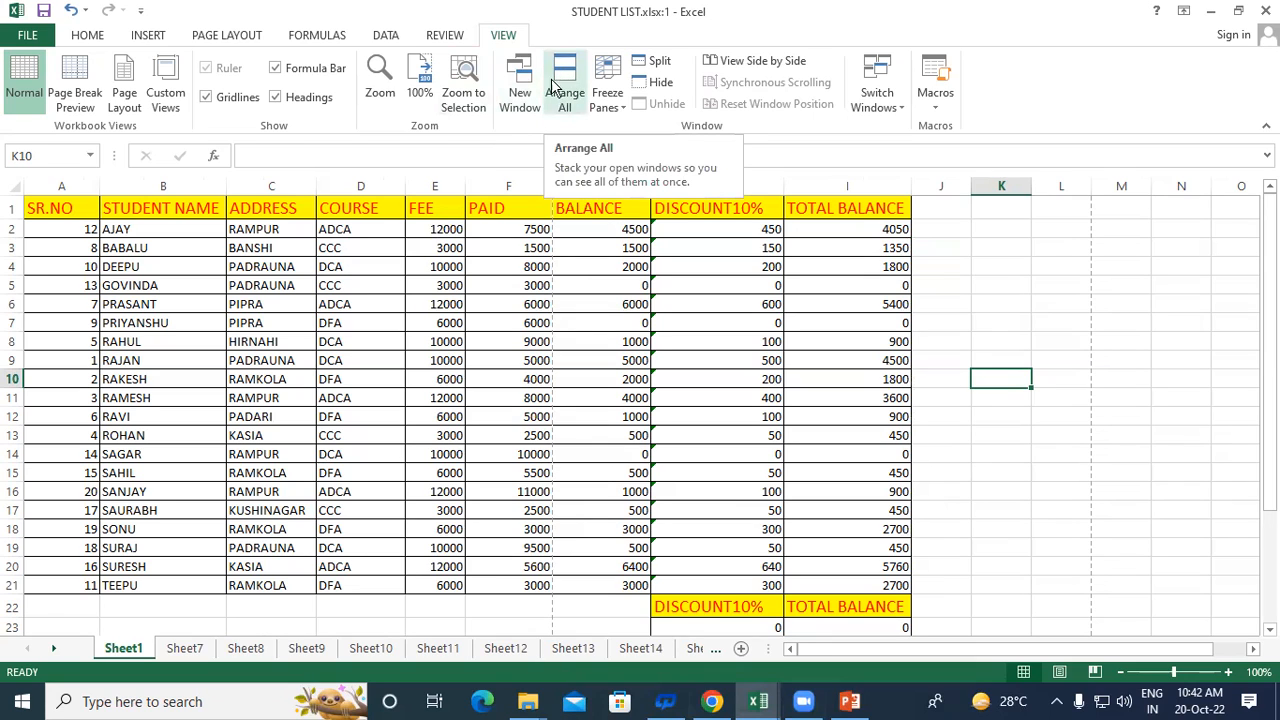
Arrange all open workbook windows using the Vertical layout.
click(955, 285)
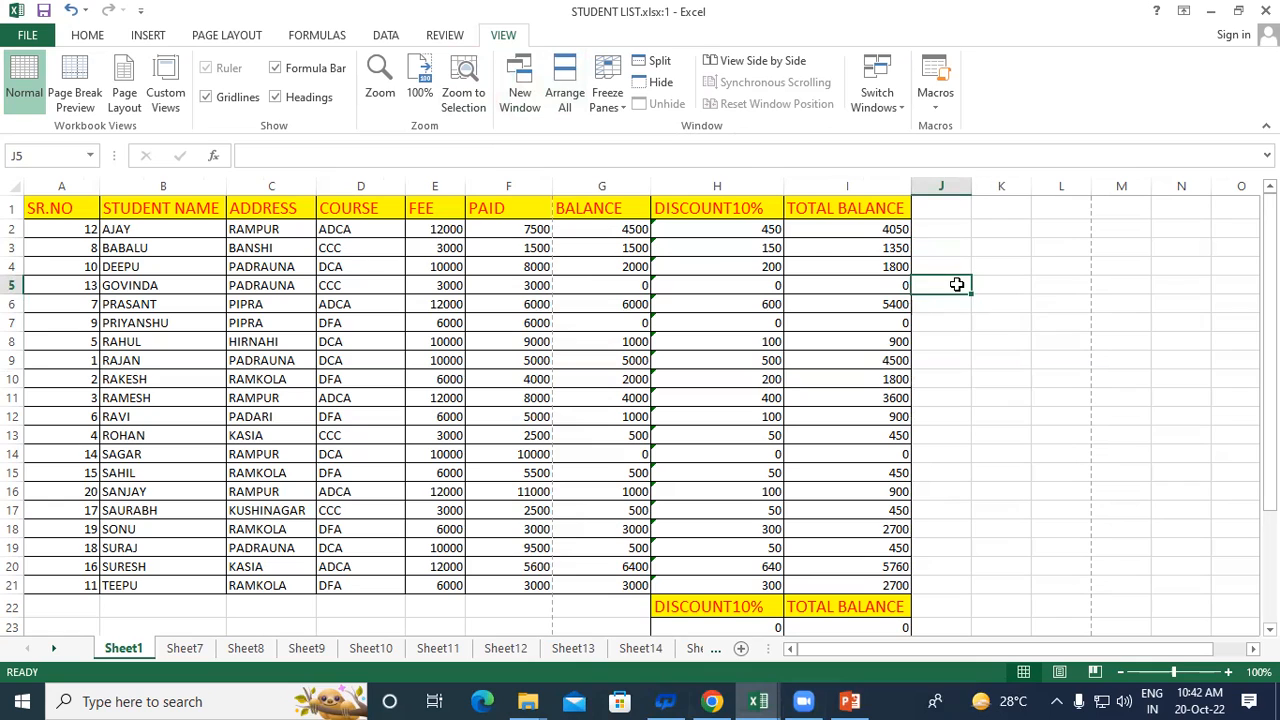
click(574, 70)
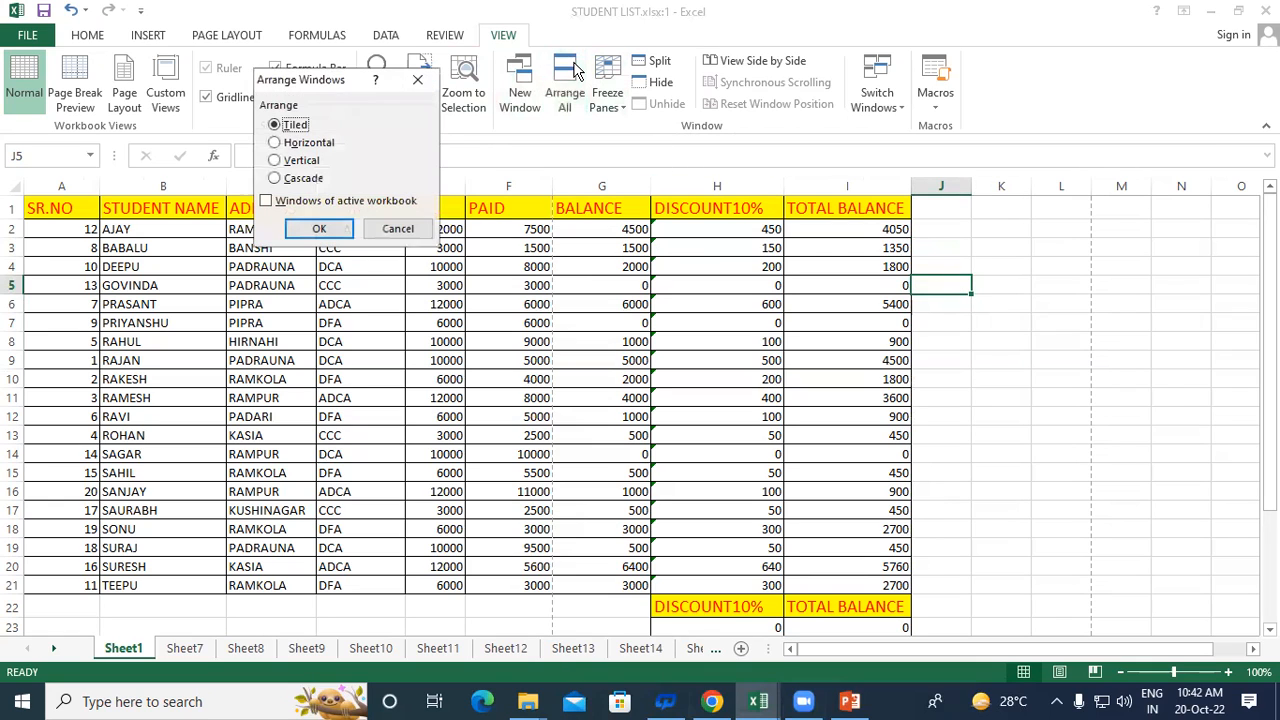
drag(348, 78, 229, 311)
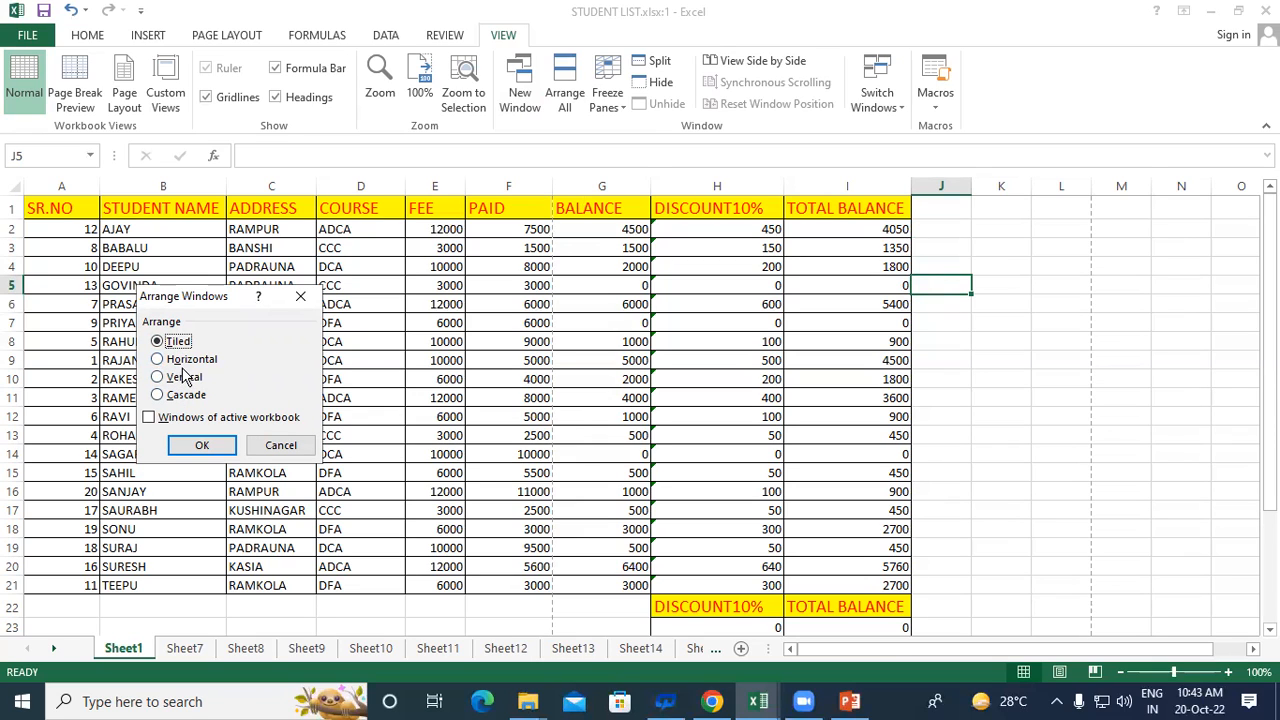
click(160, 378)
click(203, 444)
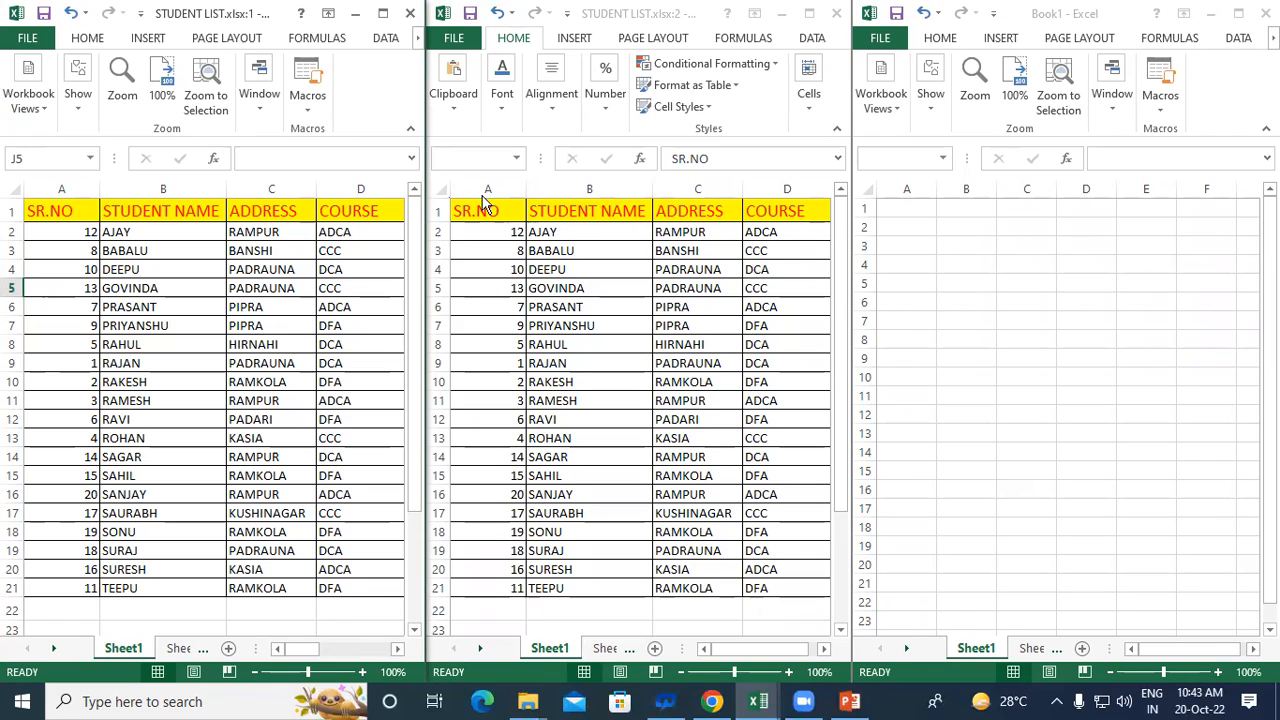
Select cells in each of the three arranged windows, and shift both student list windows sideways to start at column B.
click(330, 272)
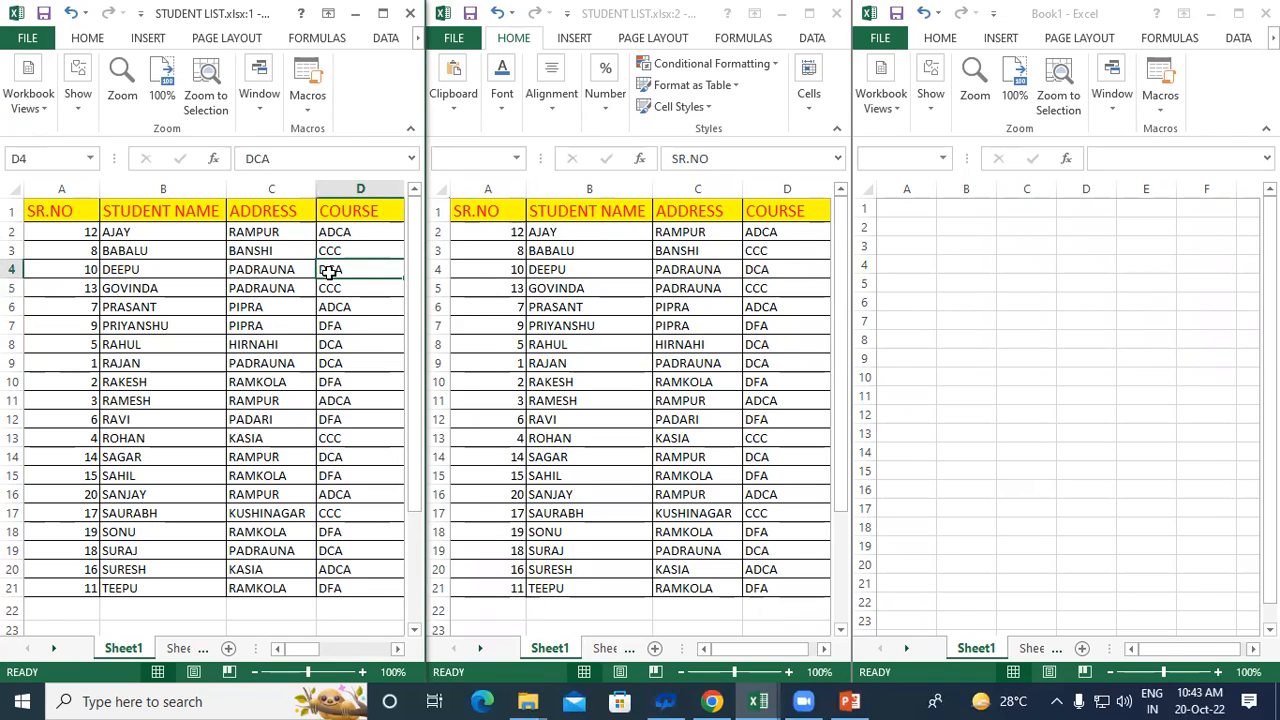
click(1035, 243)
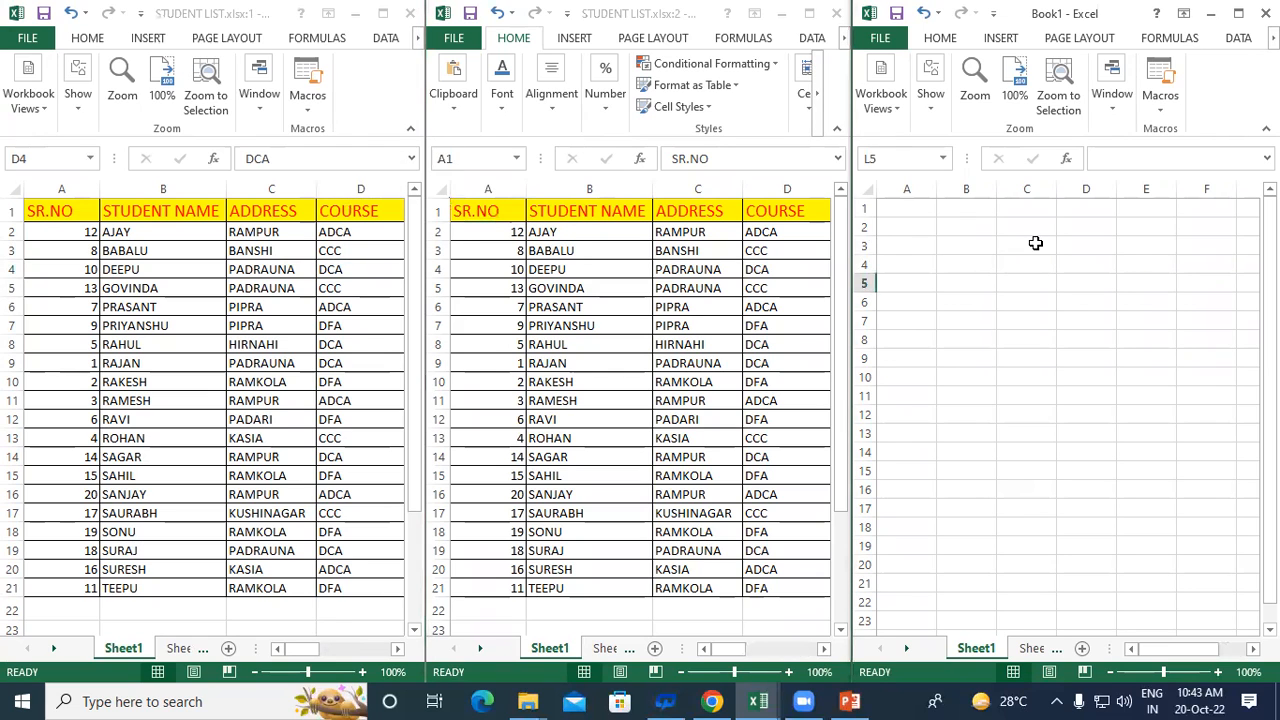
click(923, 226)
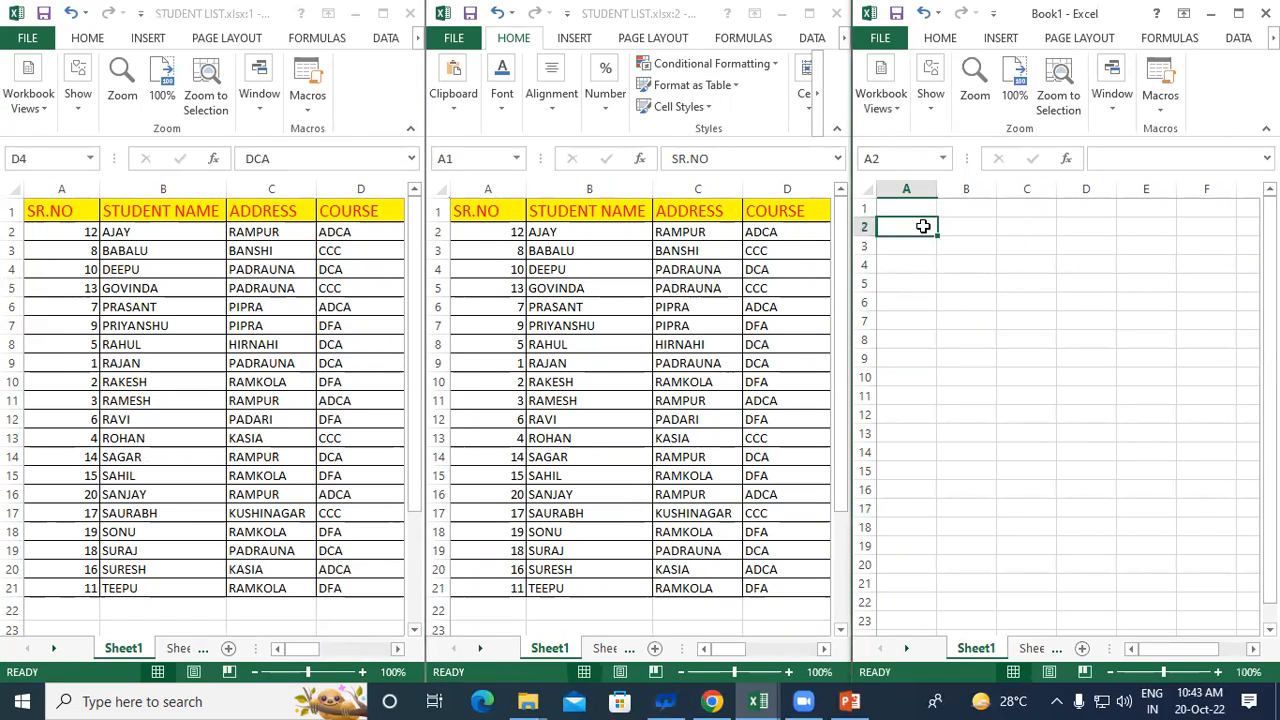
click(592, 305)
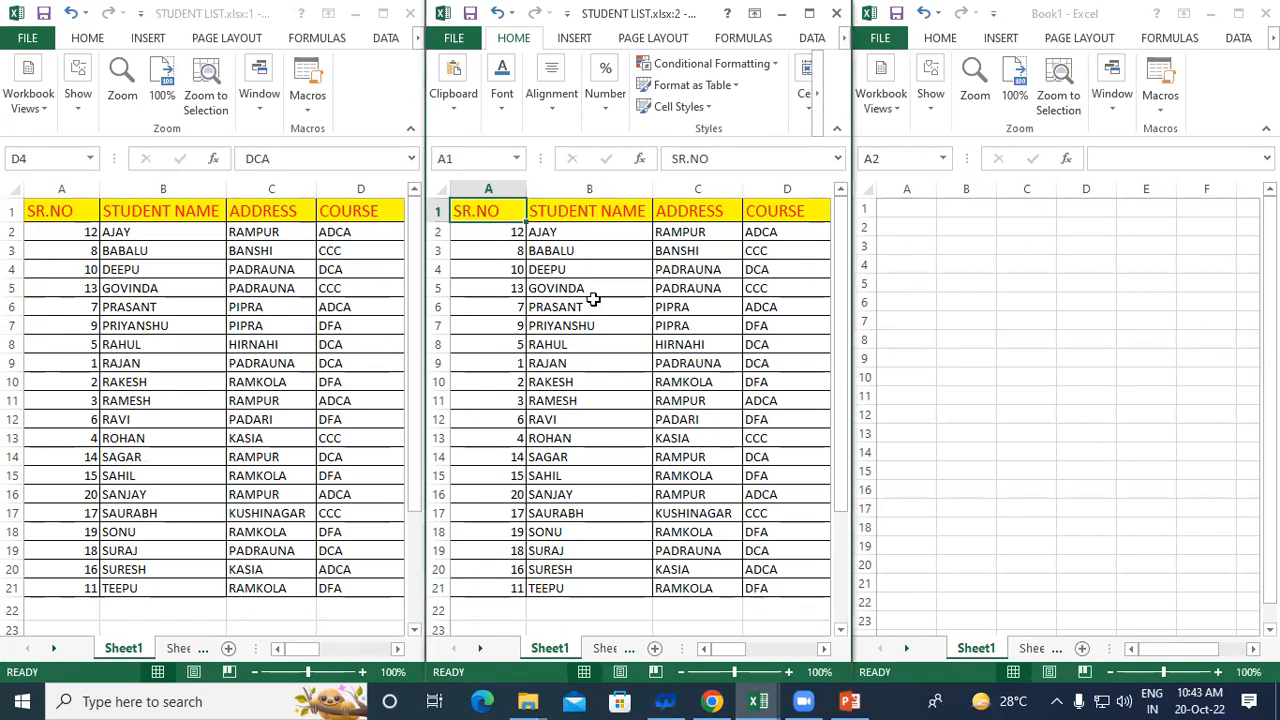
click(347, 287)
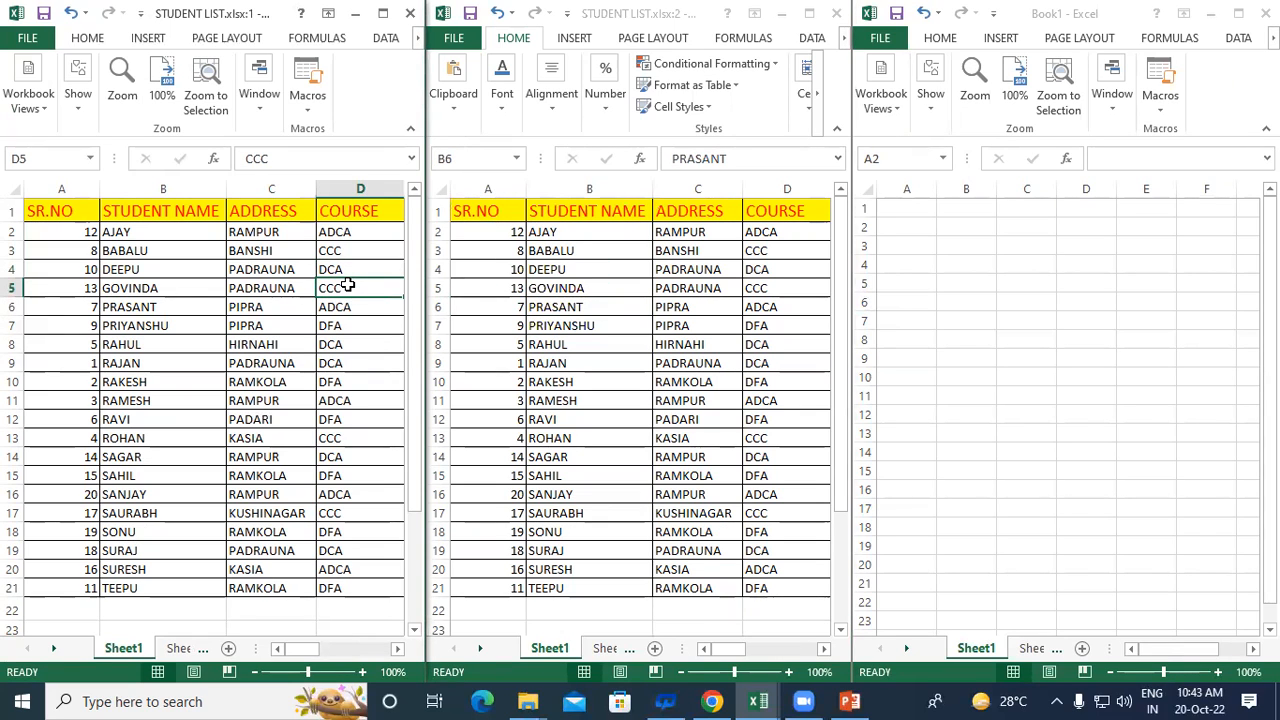
mouse_move(314, 650)
mouse_down()
mouse_move(401, 648)
mouse_move(312, 649)
mouse_up()
mouse_move(723, 650)
mouse_down()
mouse_move(788, 652)
mouse_move(747, 650)
mouse_up()
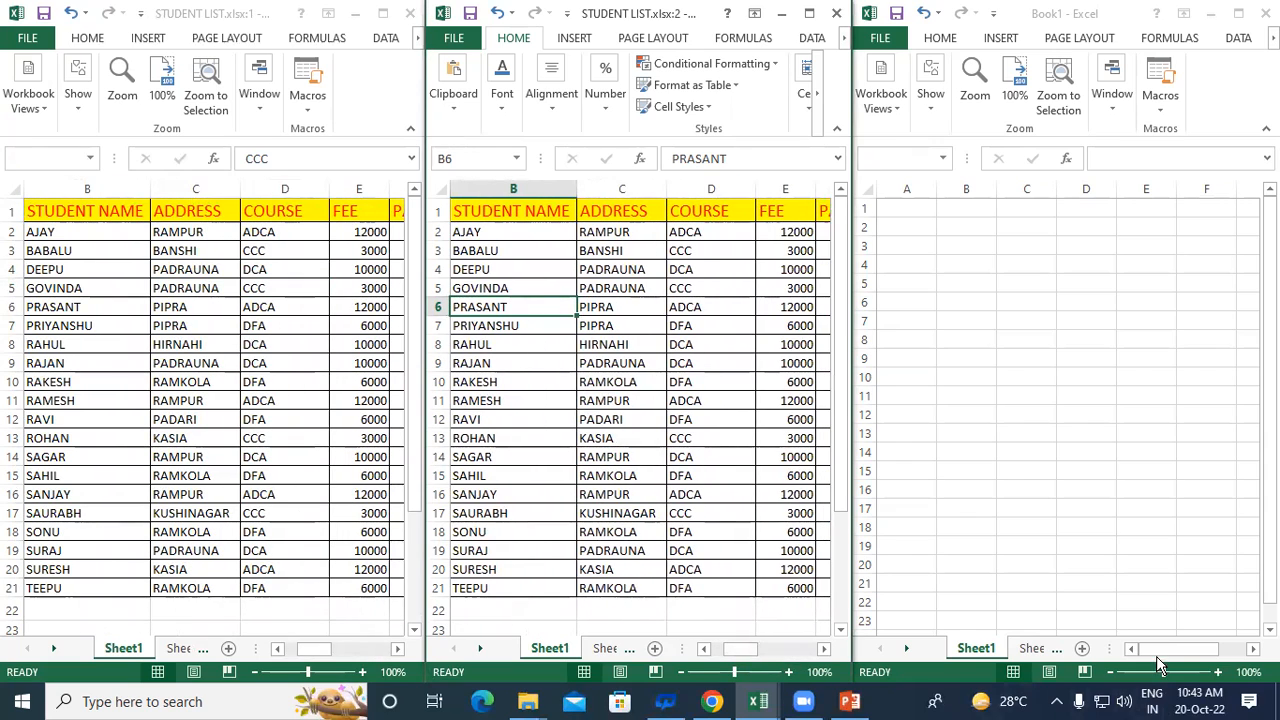
drag(1143, 651, 1110, 651)
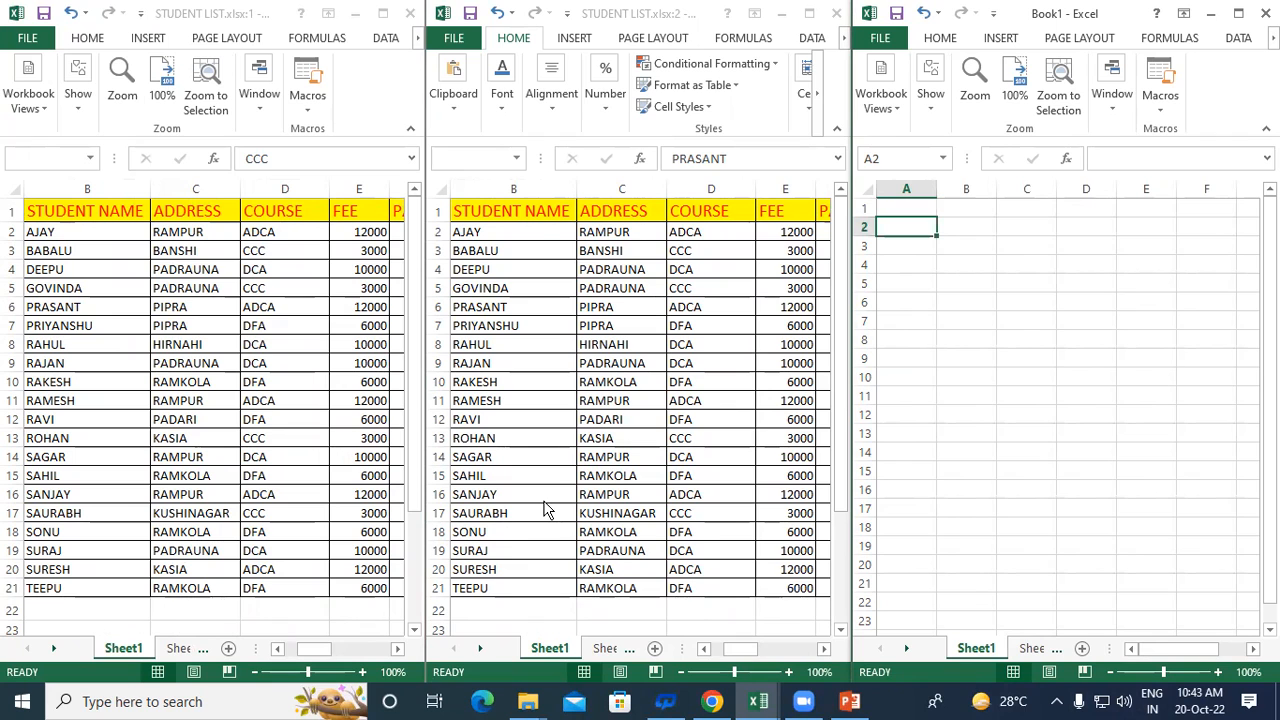
Maximize the STUDENT LIST.xlsx:1 window and rearrange all open windows using the Cascade layout.
double_click(186, 19)
click(1040, 247)
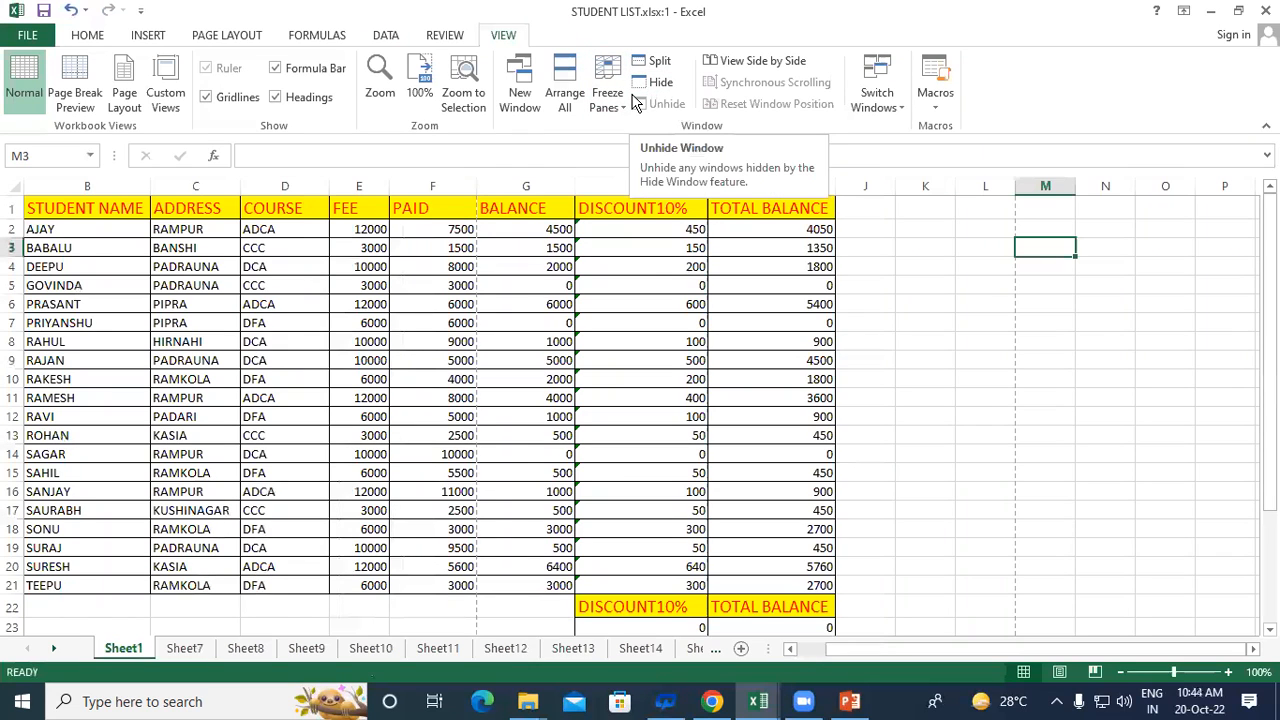
click(545, 112)
drag(203, 308, 292, 139)
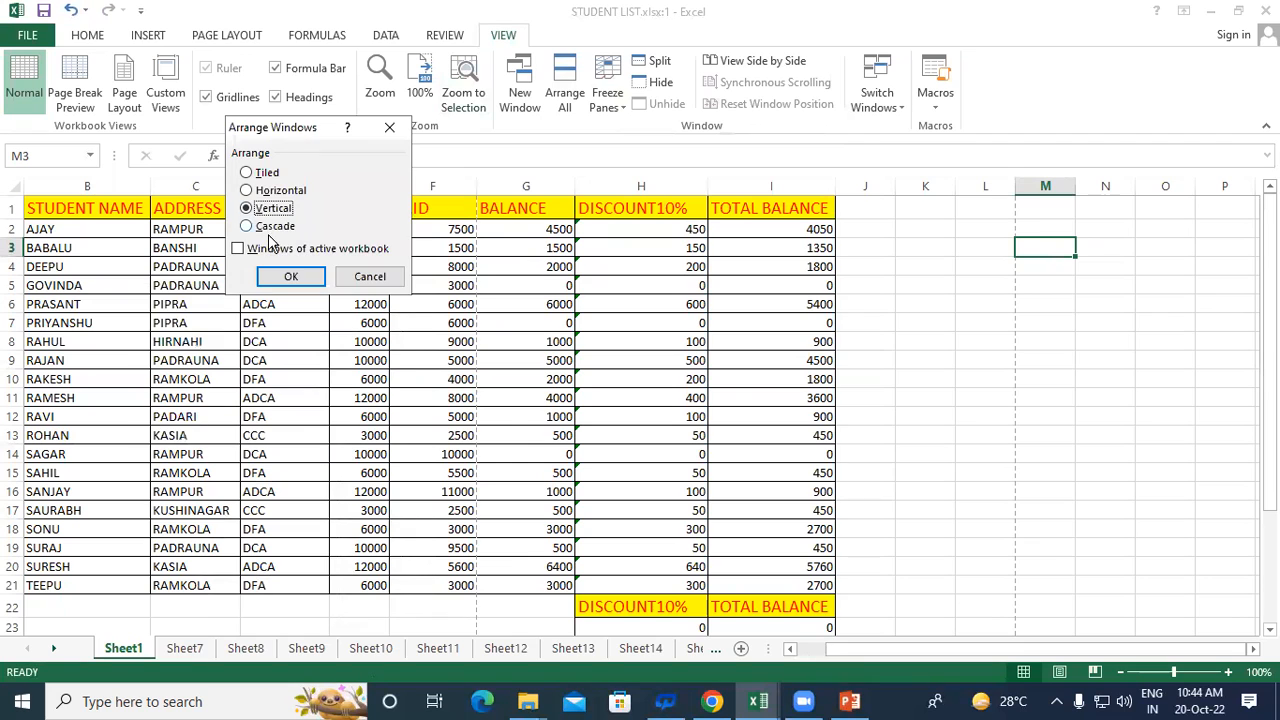
click(252, 228)
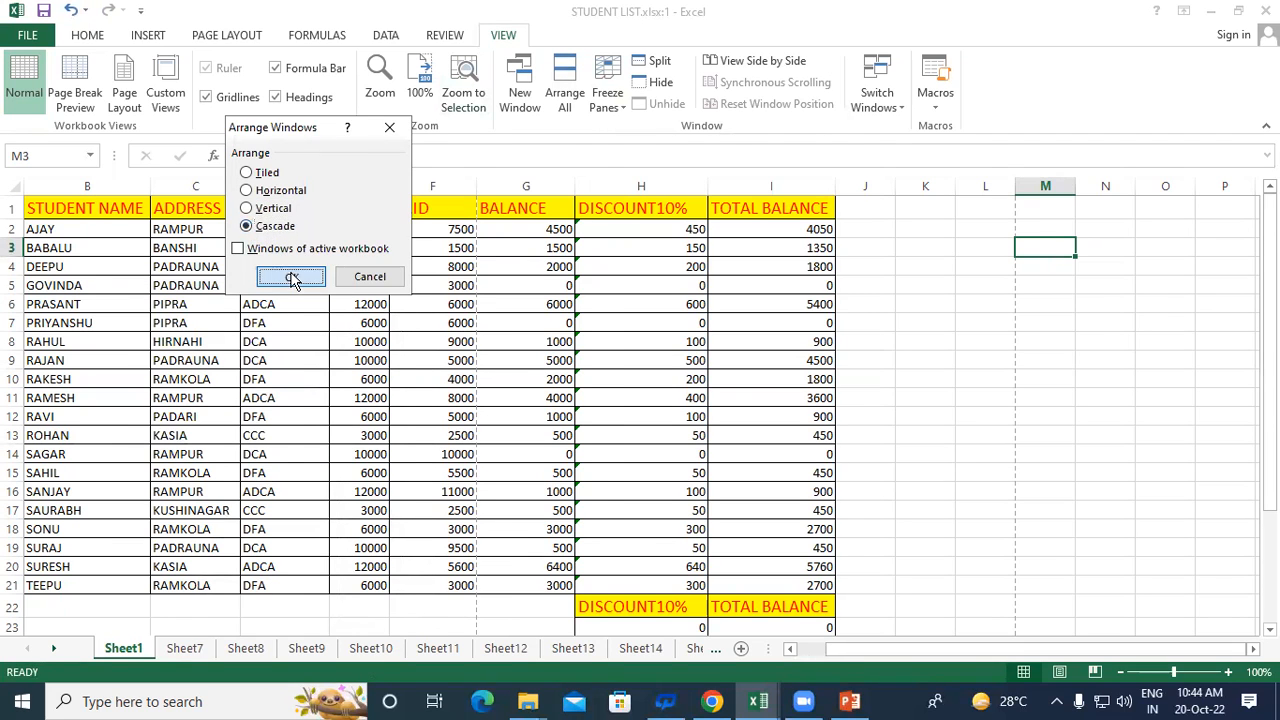
click(291, 277)
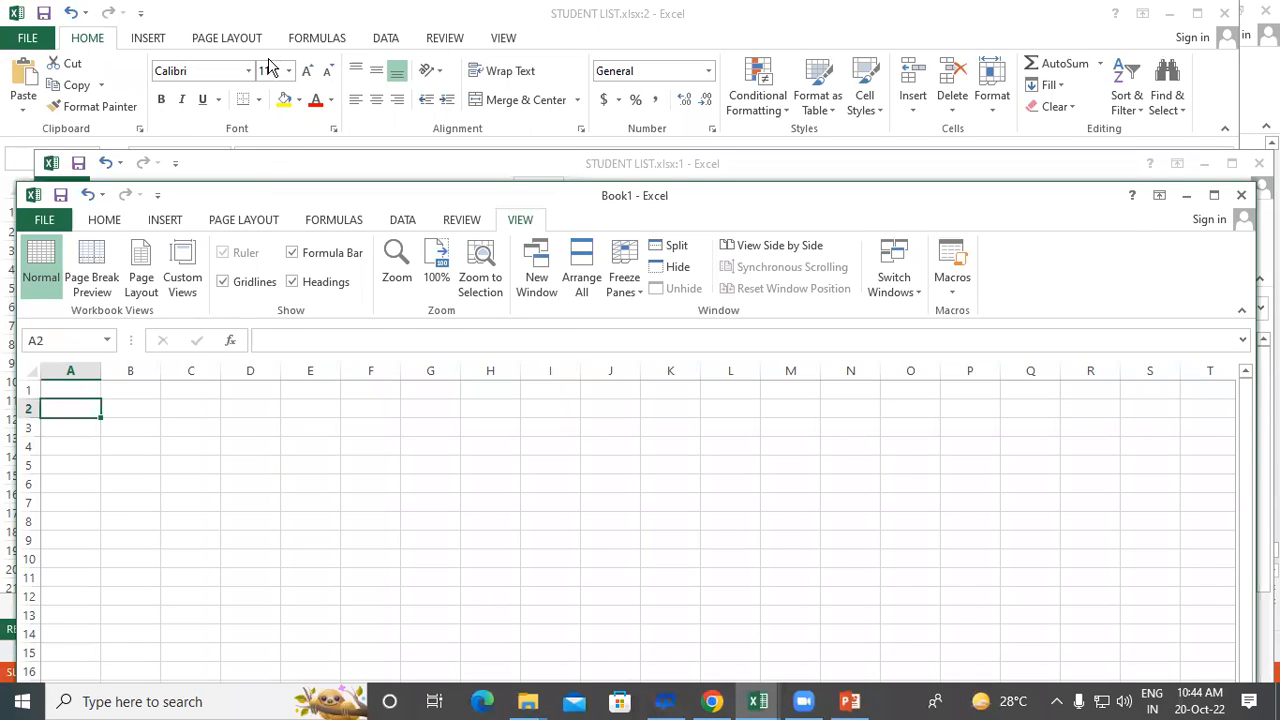
Bring the STUDENT LIST.xlsx:2 window to the front, maximize it and show its View commands.
click(275, 41)
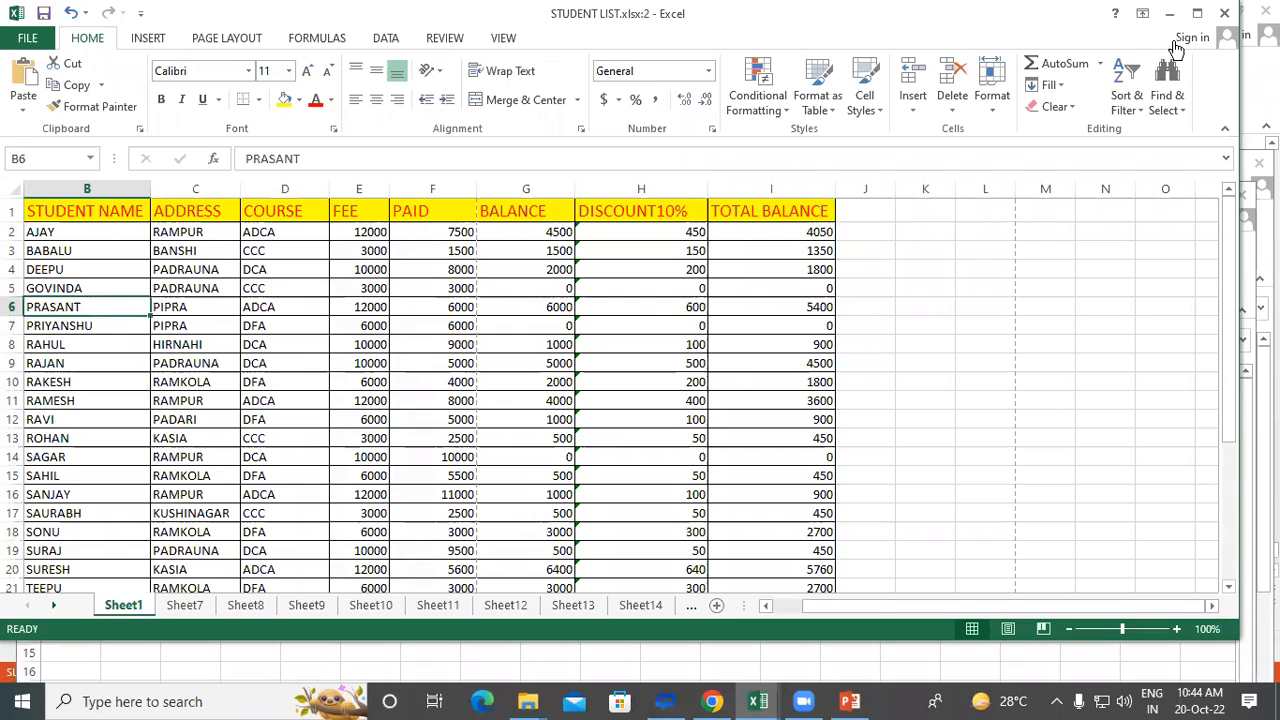
click(1197, 14)
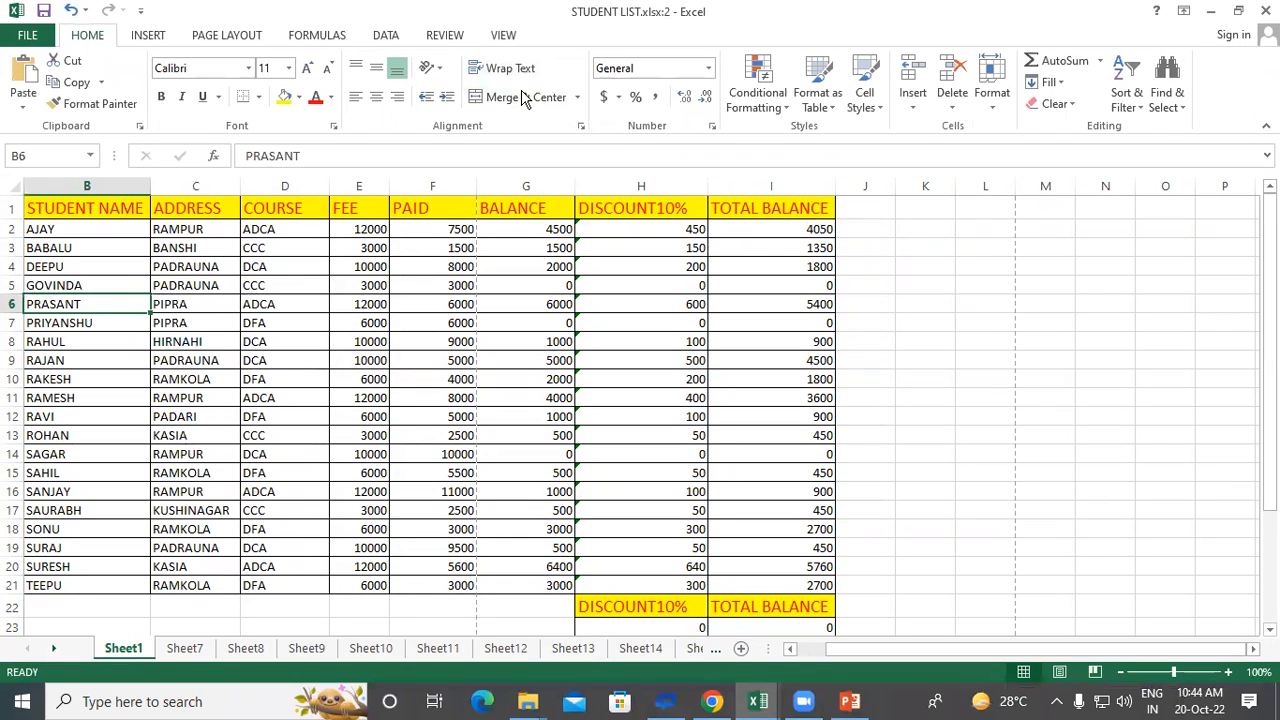
click(507, 38)
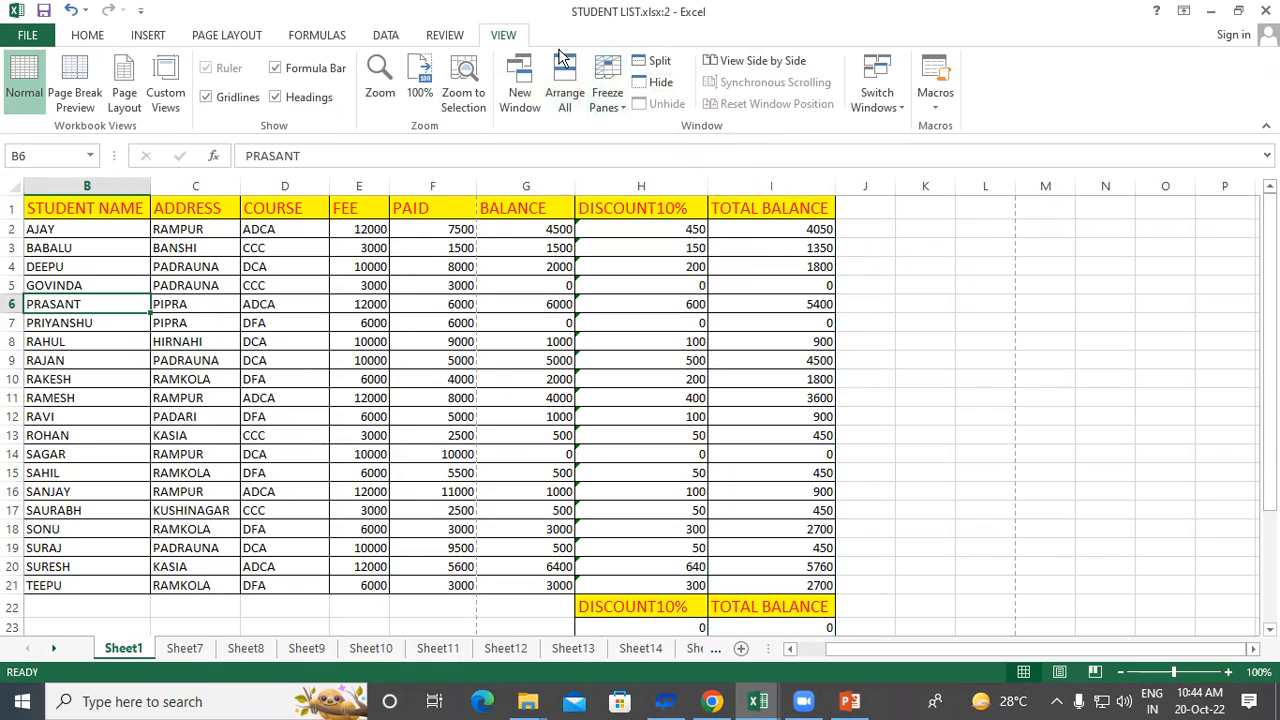
click(900, 283)
click(866, 212)
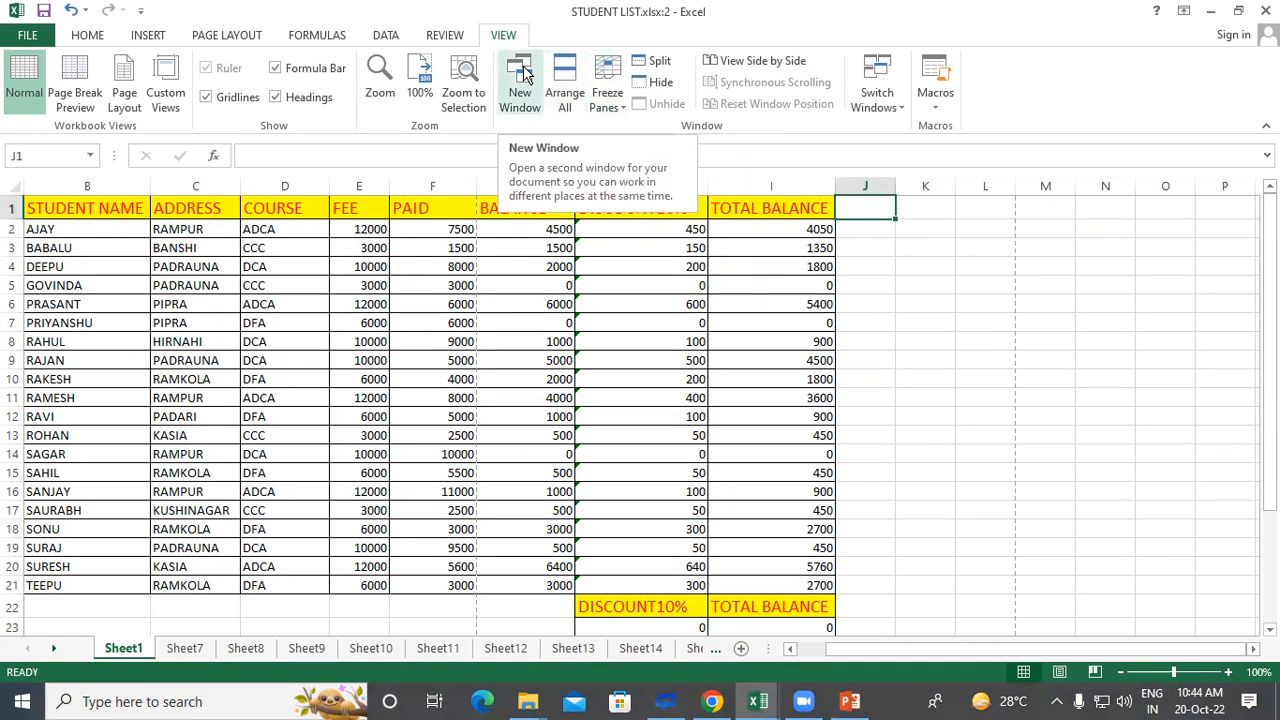
click(863, 285)
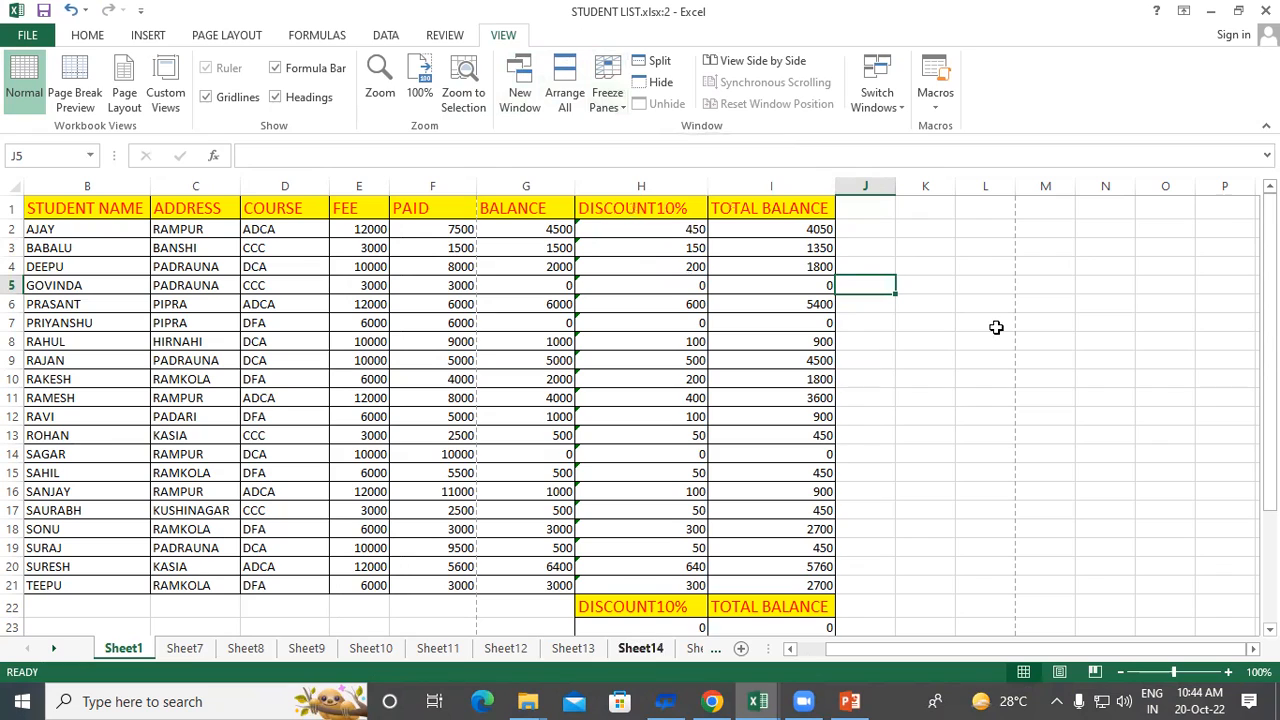
click(866, 204)
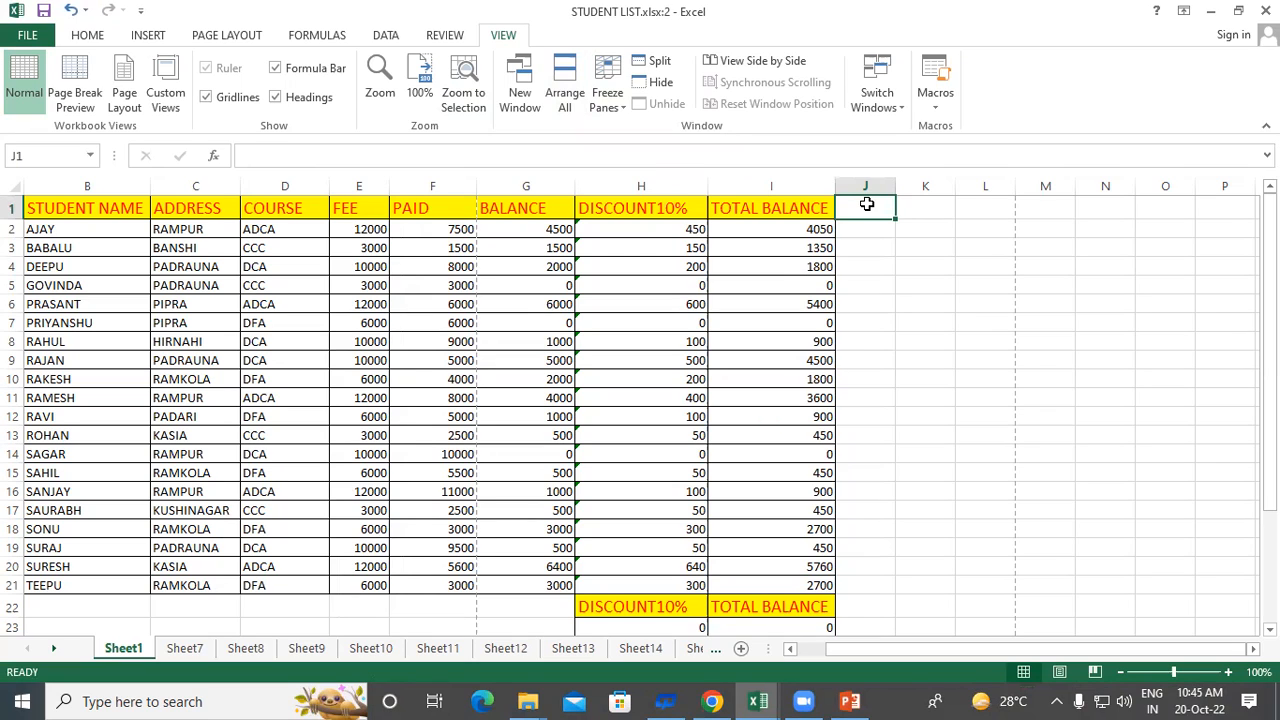
Examine the PAID and BALANCE columns down to the last records and back up to their header row.
click(394, 286)
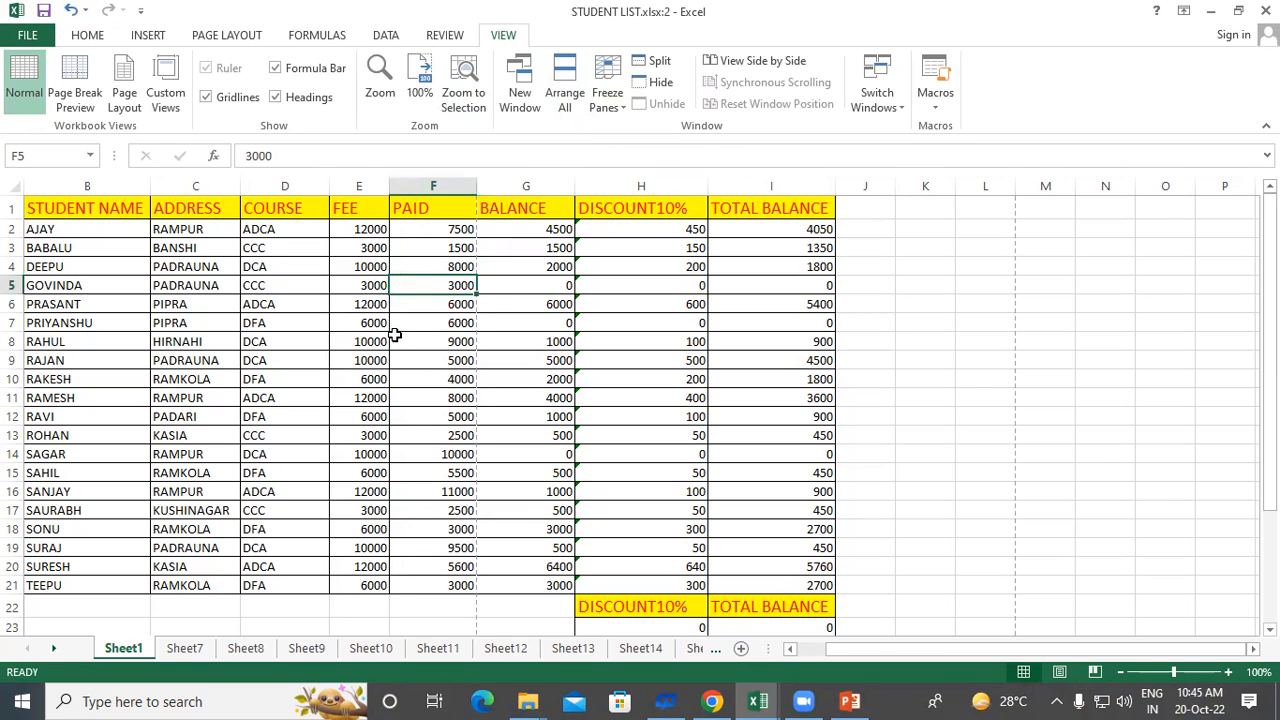
scroll(413, 320, down, 5)
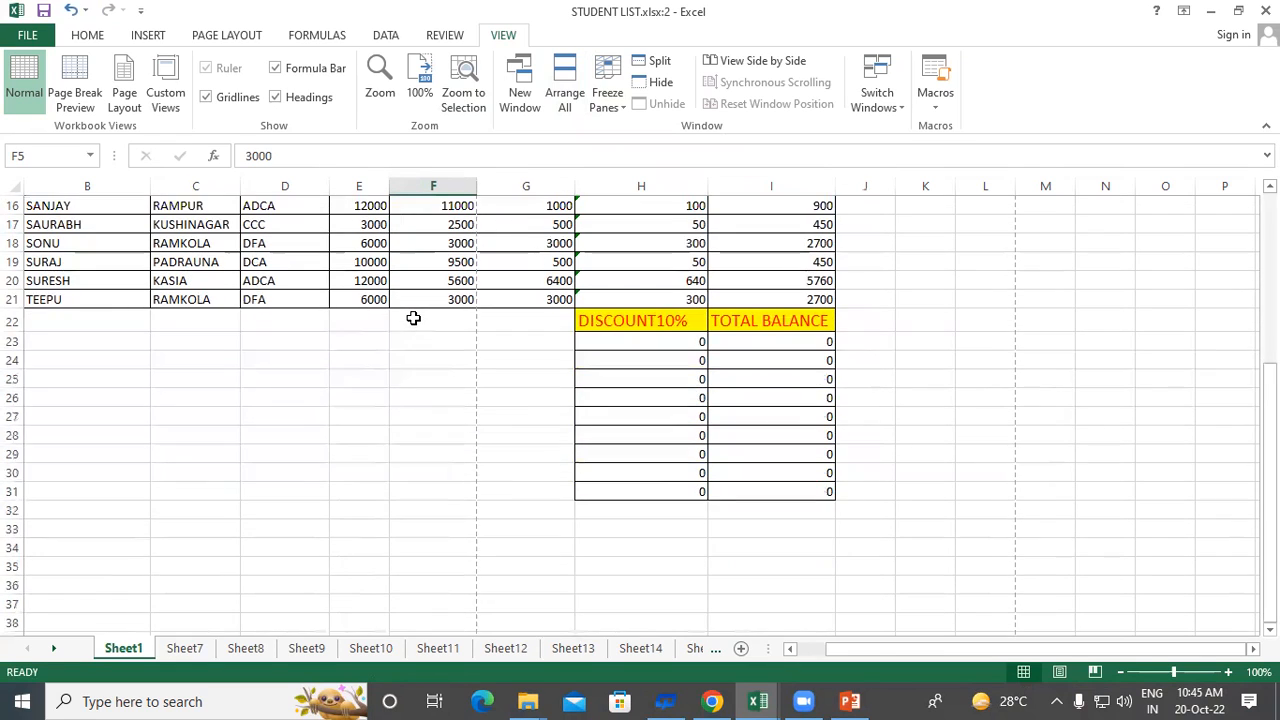
click(426, 300)
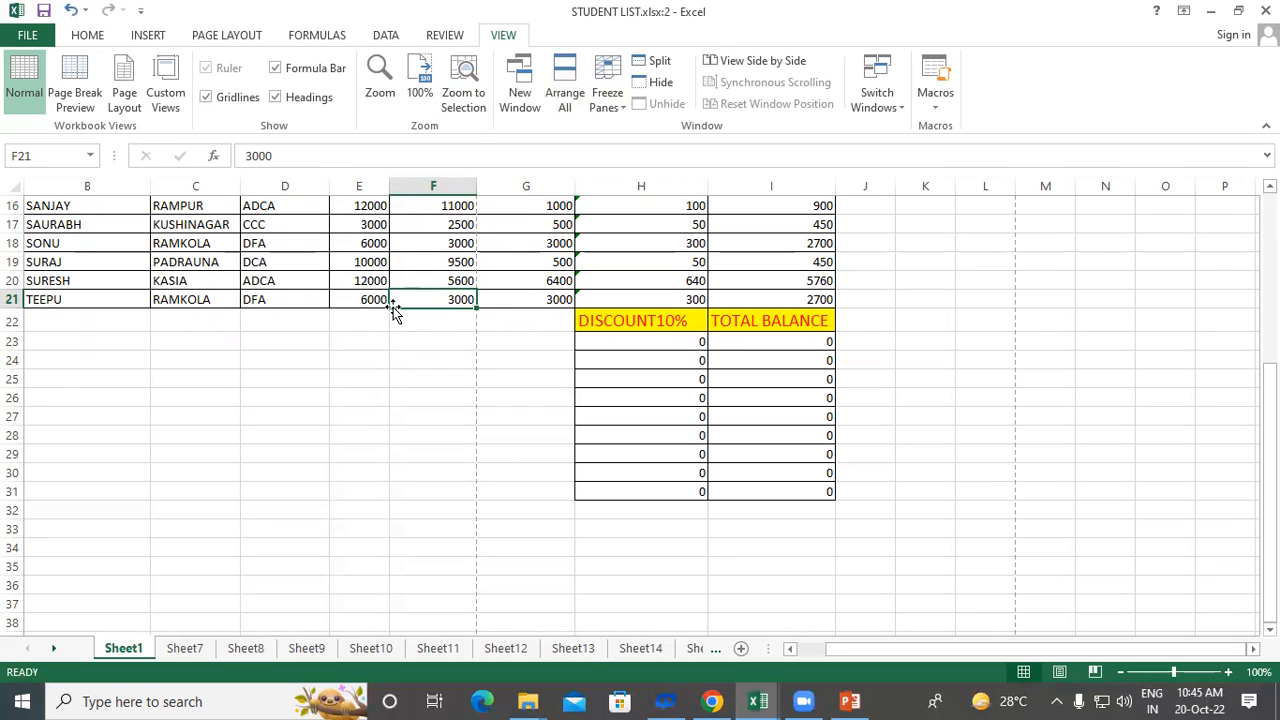
scroll(426, 316, up, 5)
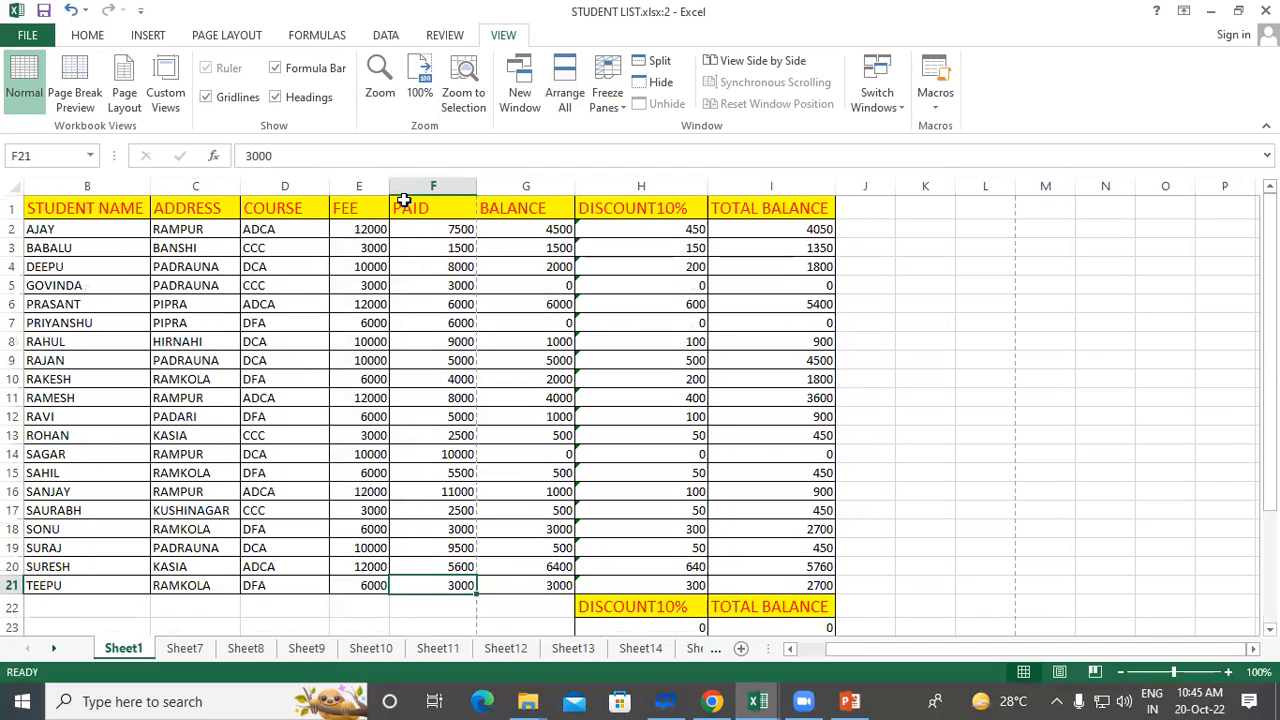
click(554, 412)
scroll(556, 412, down, 5)
scroll(555, 411, down, 5)
scroll(555, 411, up, 6)
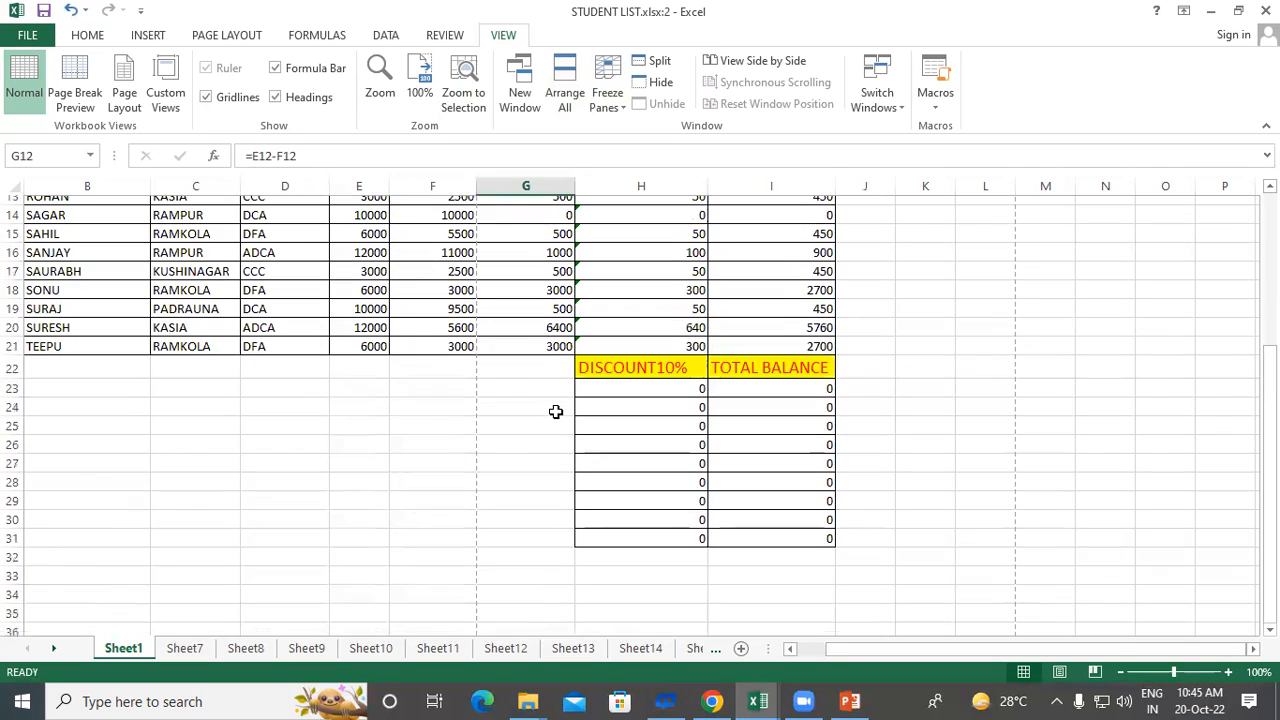
scroll(514, 277, up, 4)
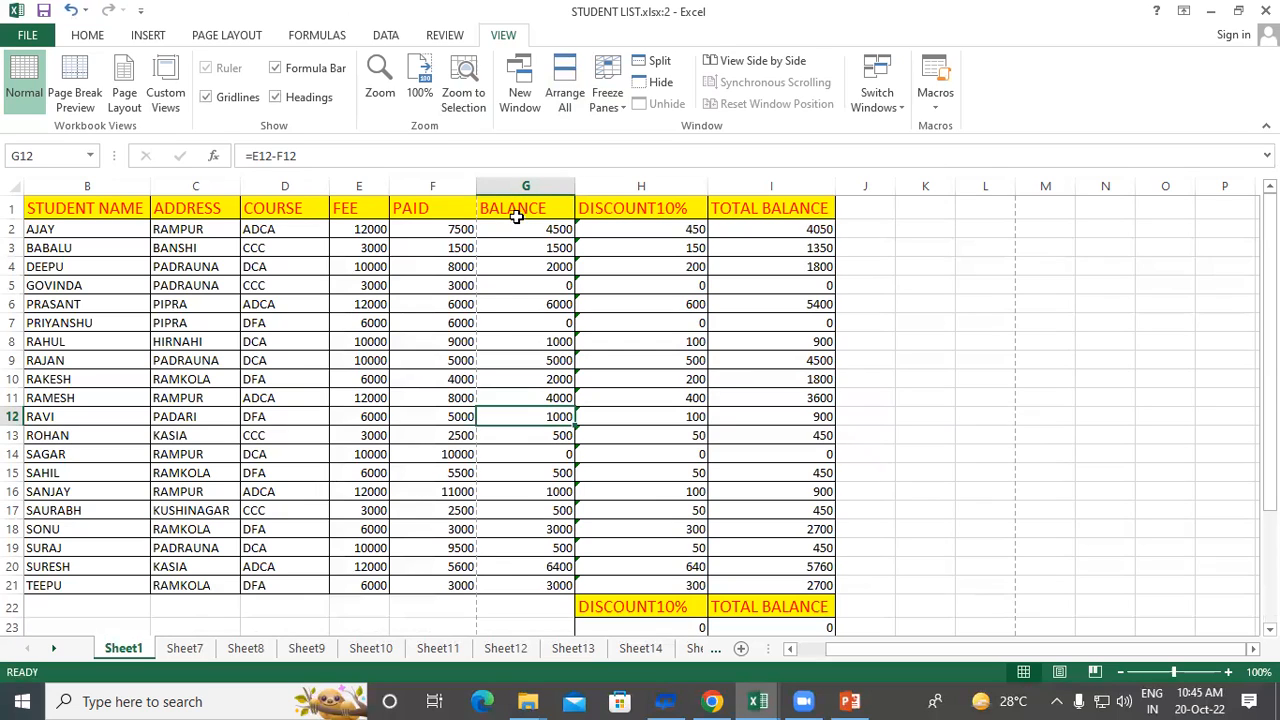
Select header row 1 of Sheet1 and freeze the top row.
click(494, 322)
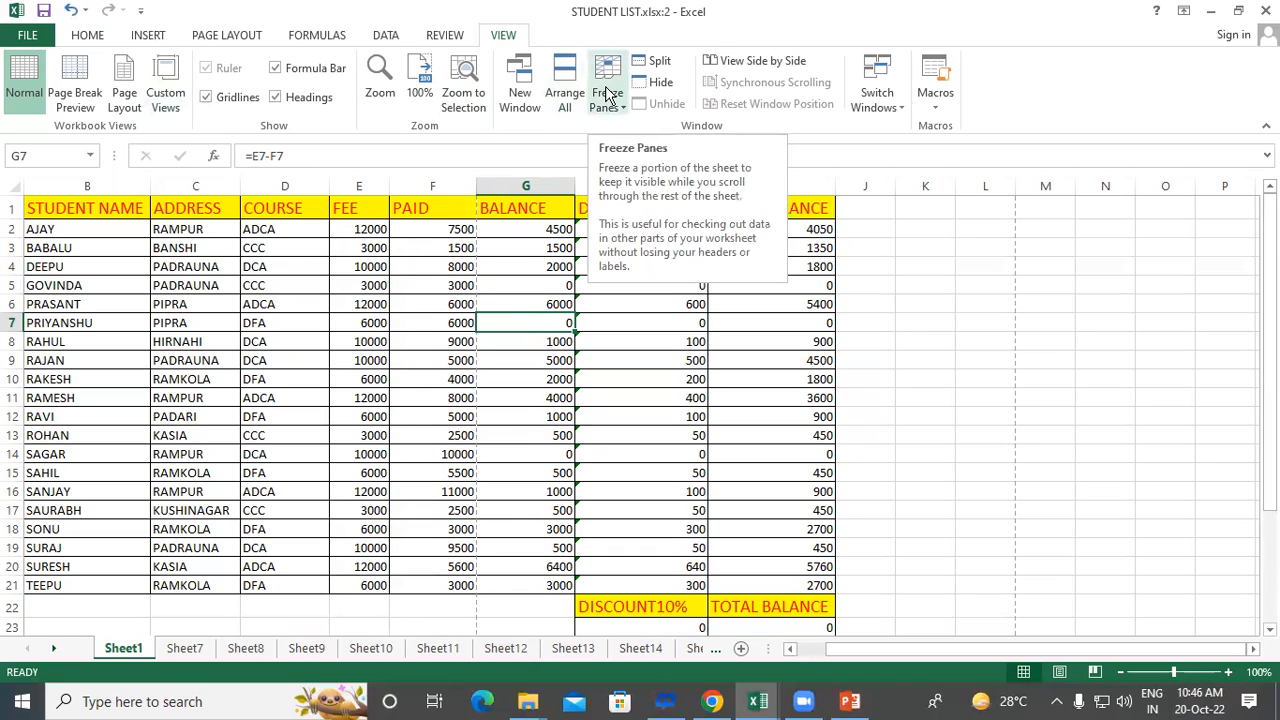
click(228, 378)
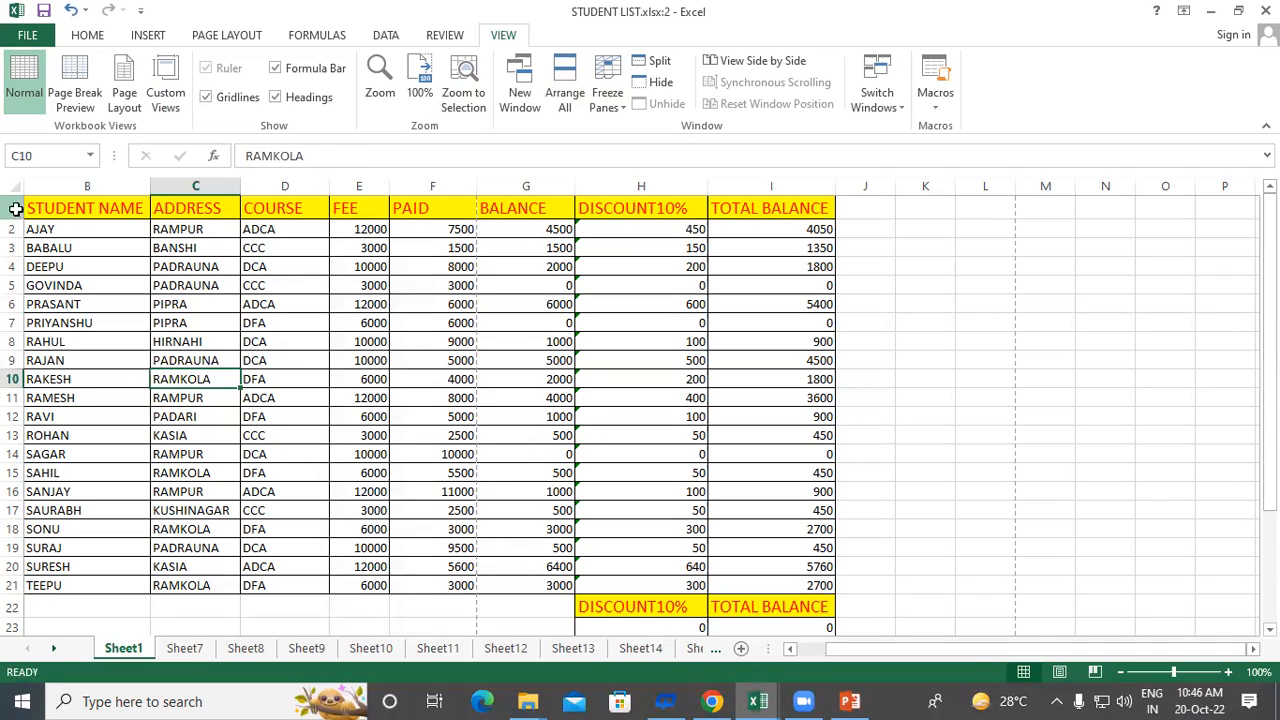
click(14, 208)
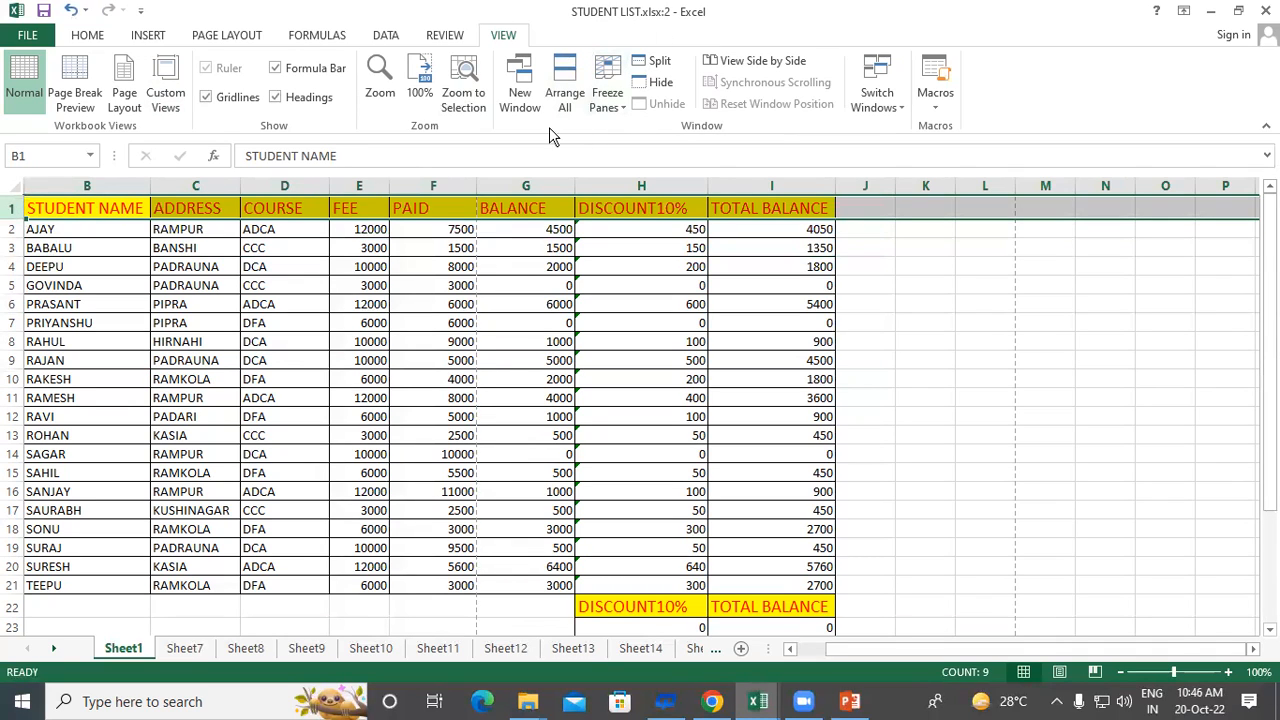
click(607, 101)
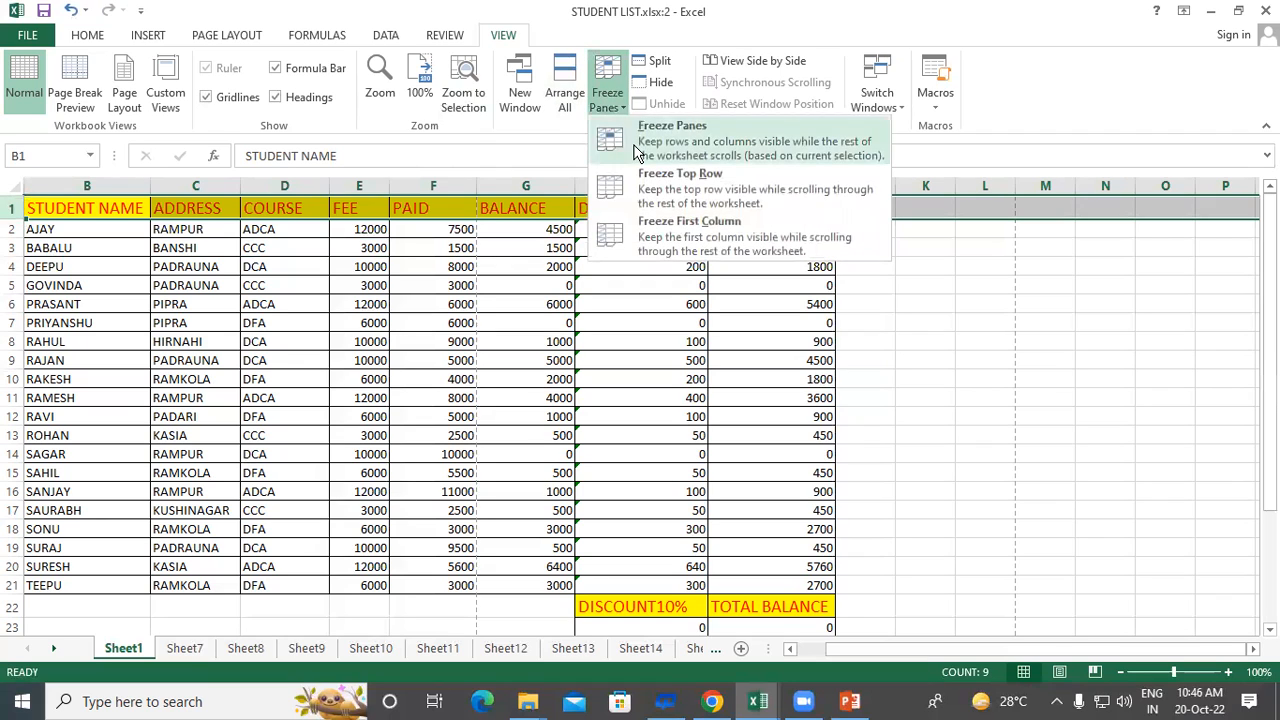
click(713, 180)
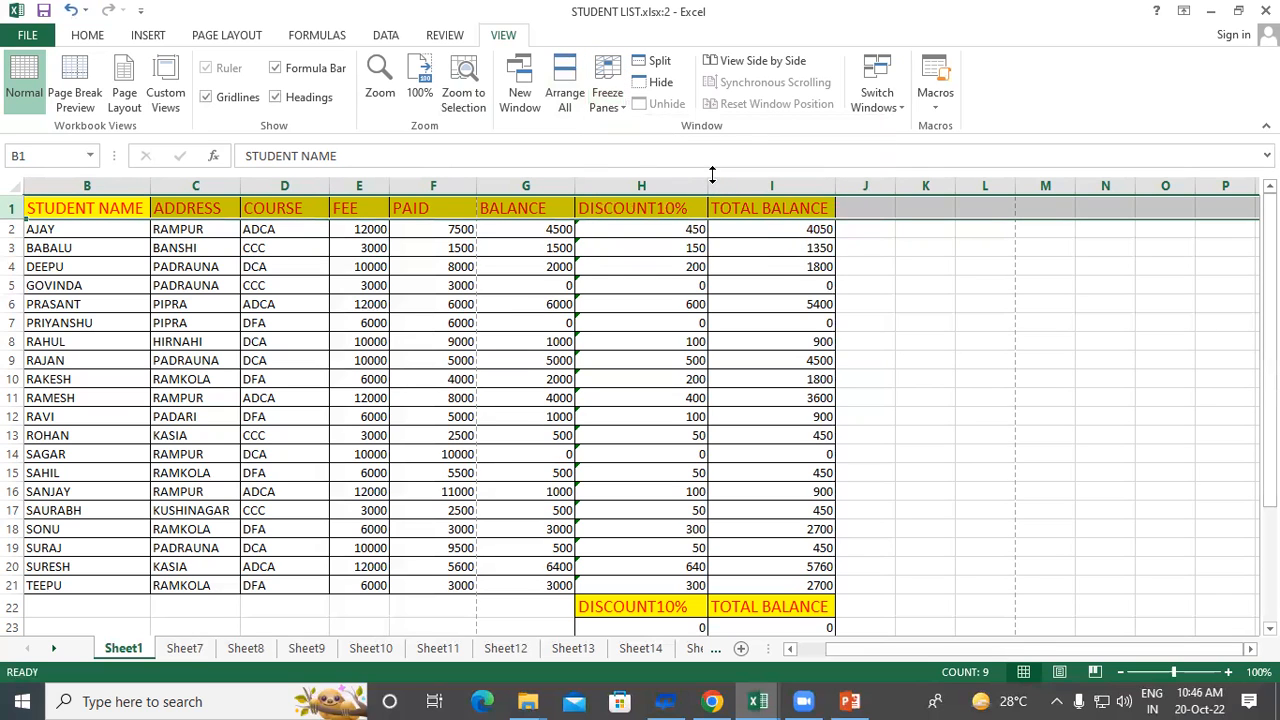
Check how the frozen header row behaves while moving up and down through the student records.
click(322, 323)
scroll(345, 296, down, 2)
scroll(345, 296, down, 4)
scroll(345, 296, up, 5)
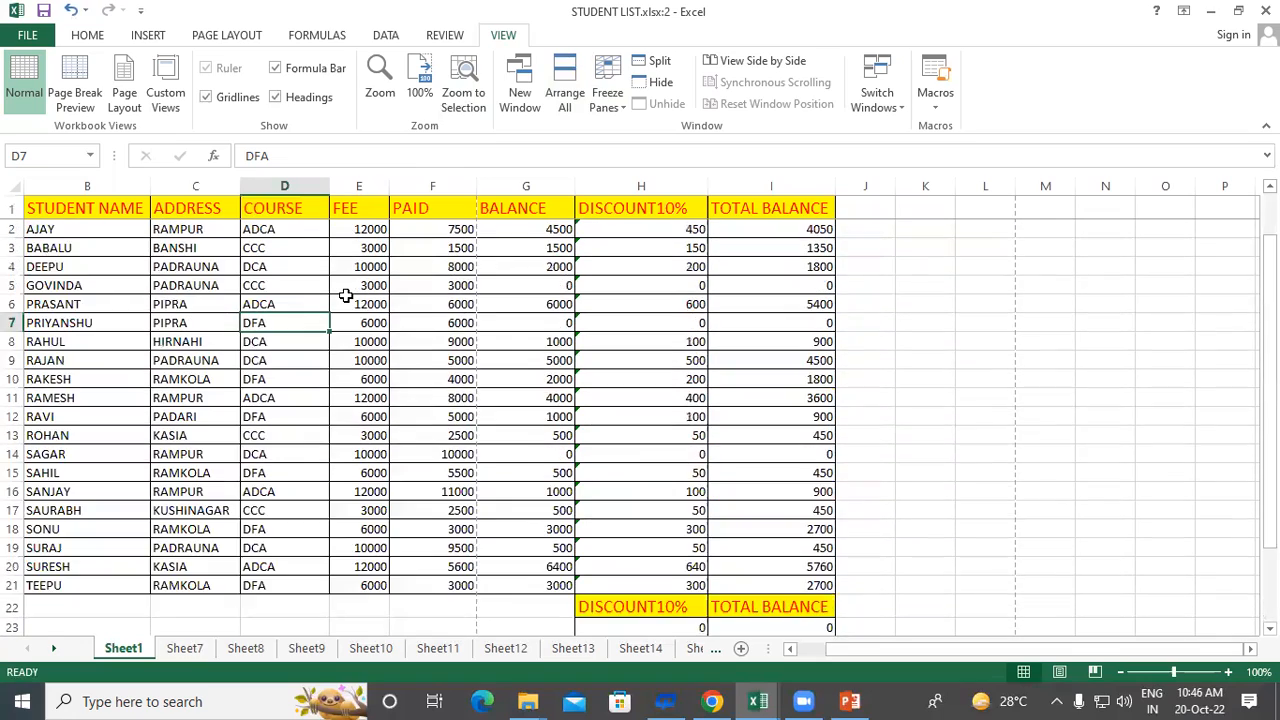
scroll(345, 296, down, 6)
scroll(345, 296, up, 6)
scroll(345, 296, down, 6)
scroll(345, 296, up, 6)
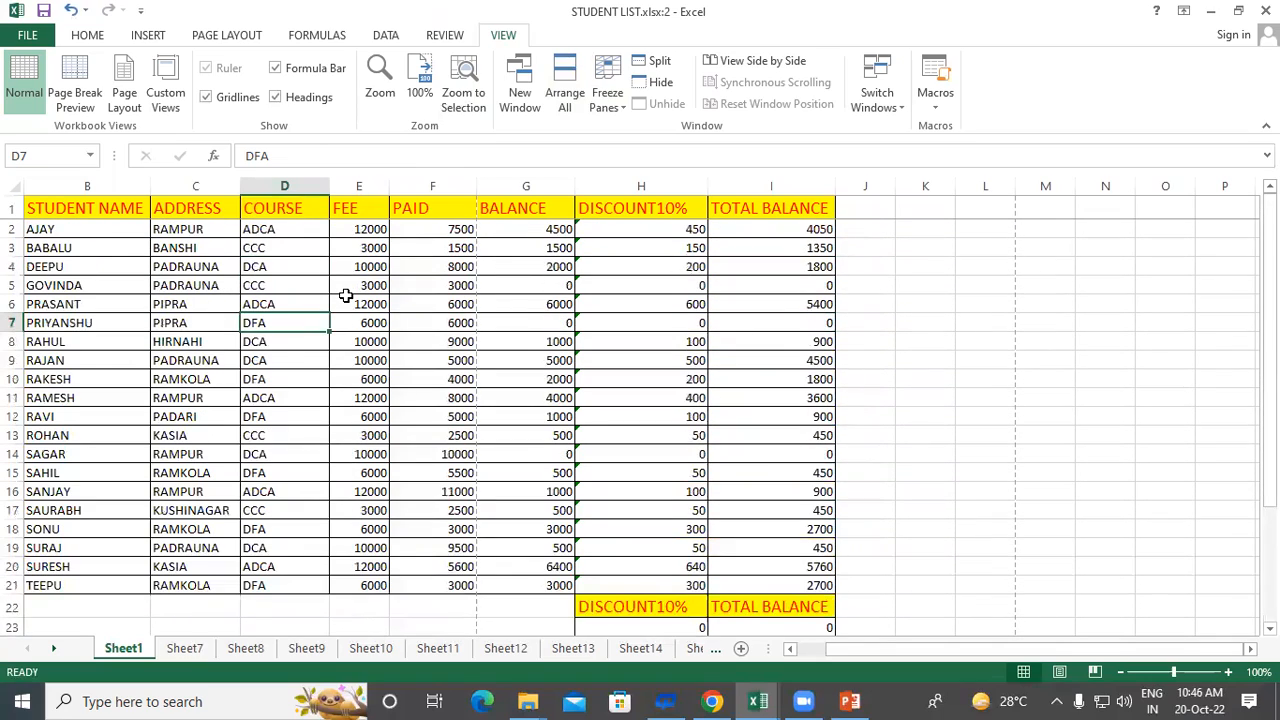
scroll(345, 296, down, 9)
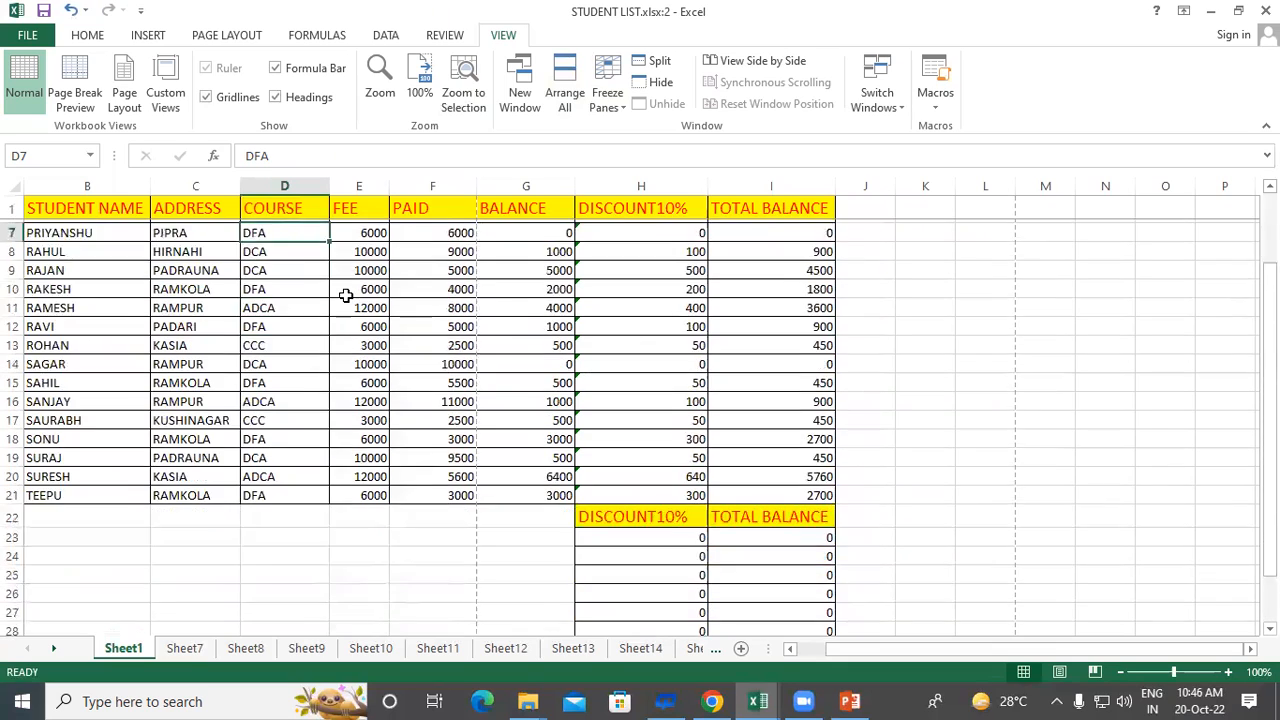
Clear all content and formatting from the duplicate DISCOUNT10% and TOTAL BALANCE block in cells H22:I31.
scroll(345, 296, up, 9)
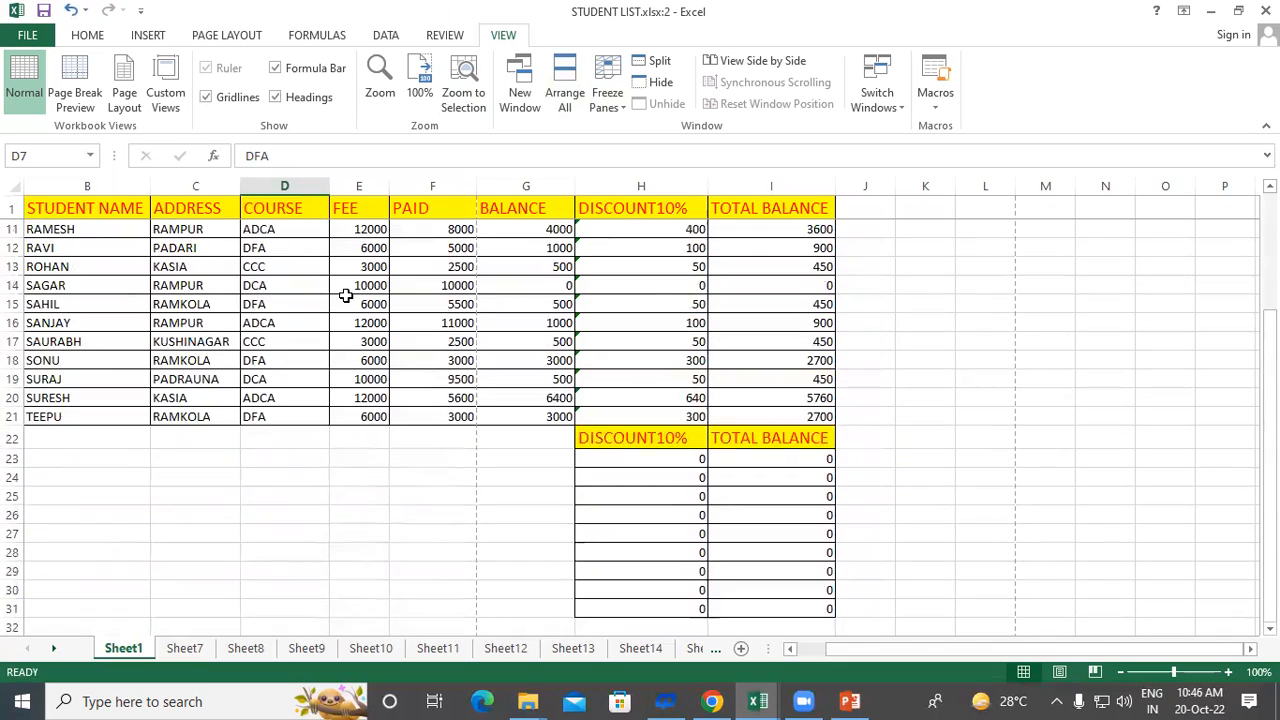
scroll(345, 296, down, 2)
scroll(345, 296, up, 2)
scroll(345, 296, down, 6)
scroll(345, 296, up, 6)
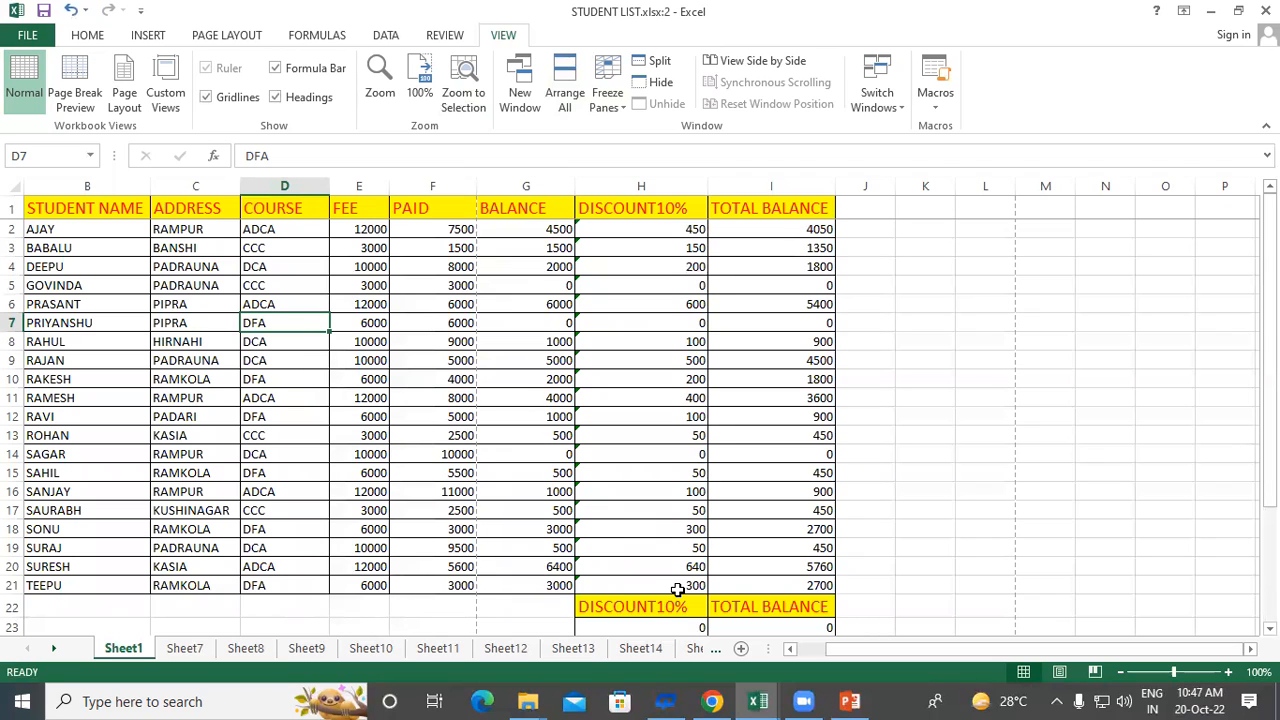
scroll(677, 590, down, 4)
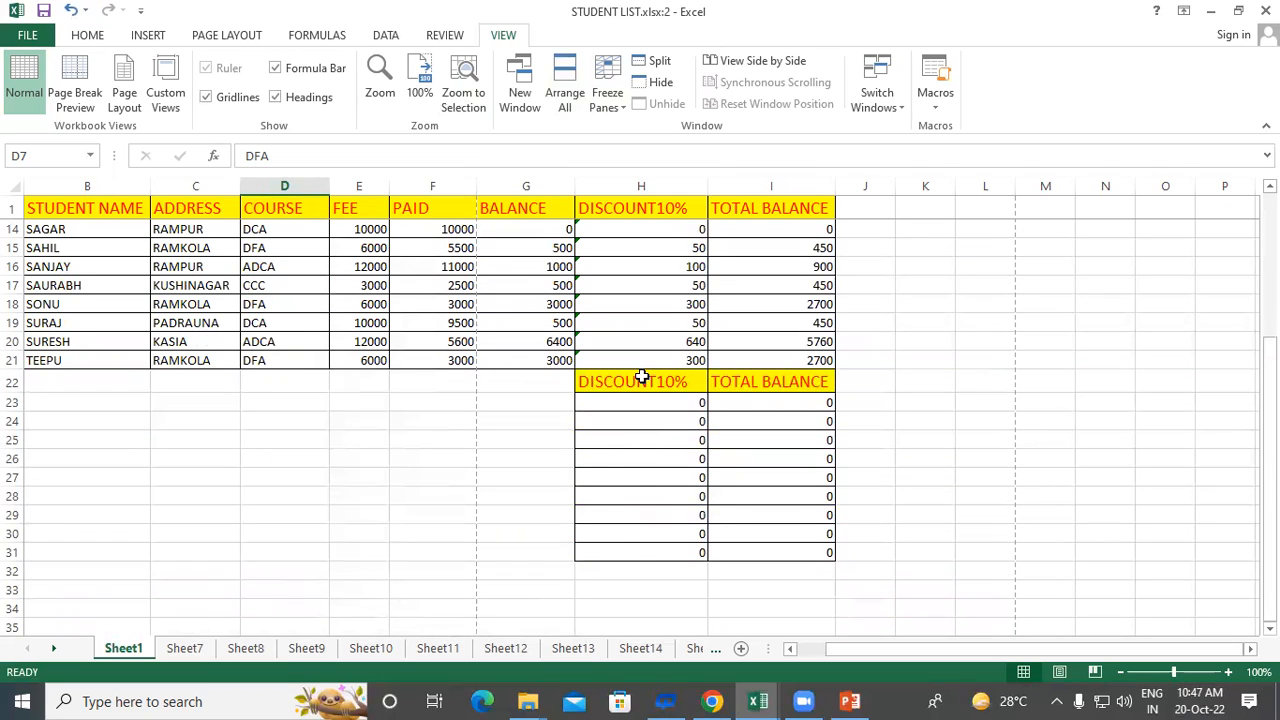
drag(641, 377, 800, 552)
click(87, 36)
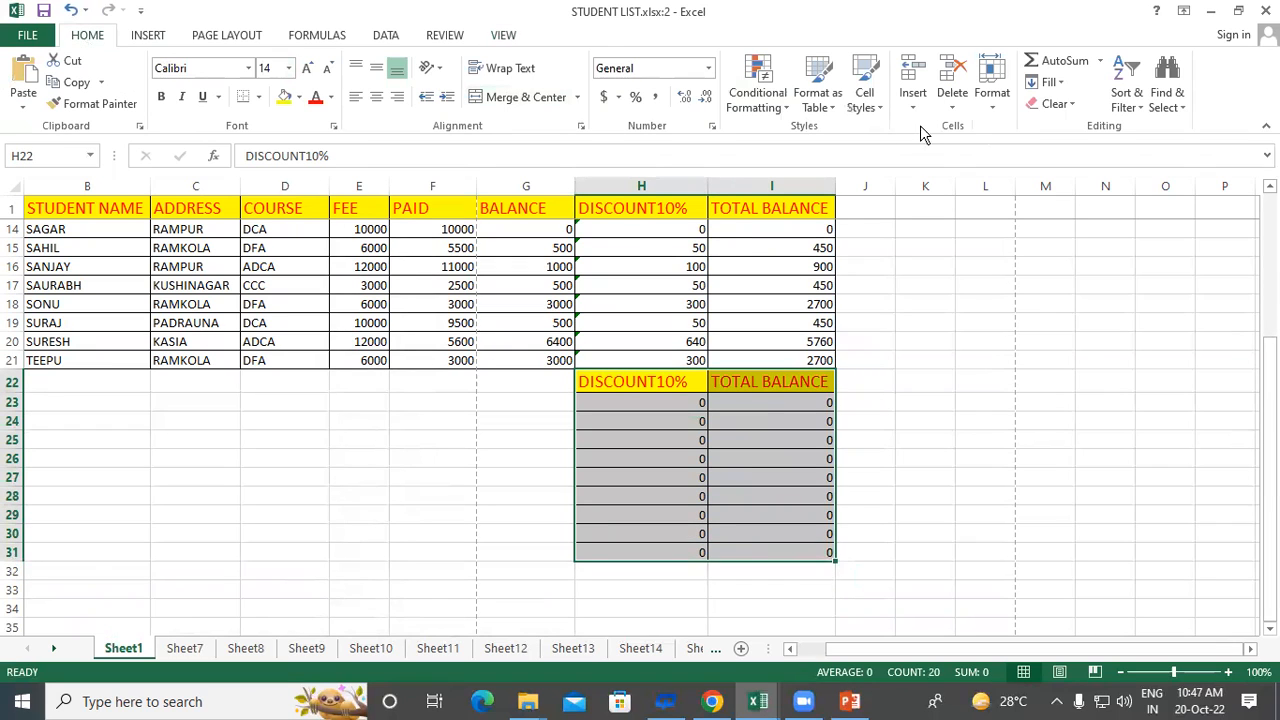
click(1058, 103)
click(1070, 128)
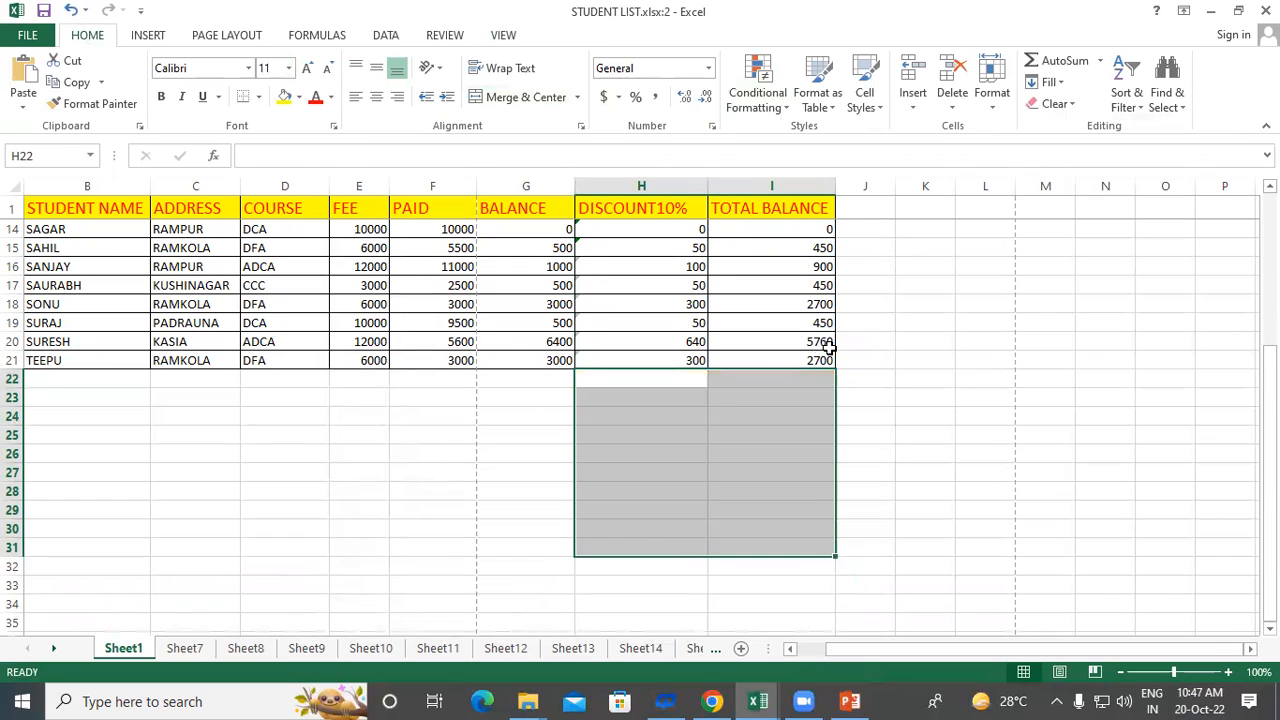
click(742, 414)
scroll(190, 440, up, 4)
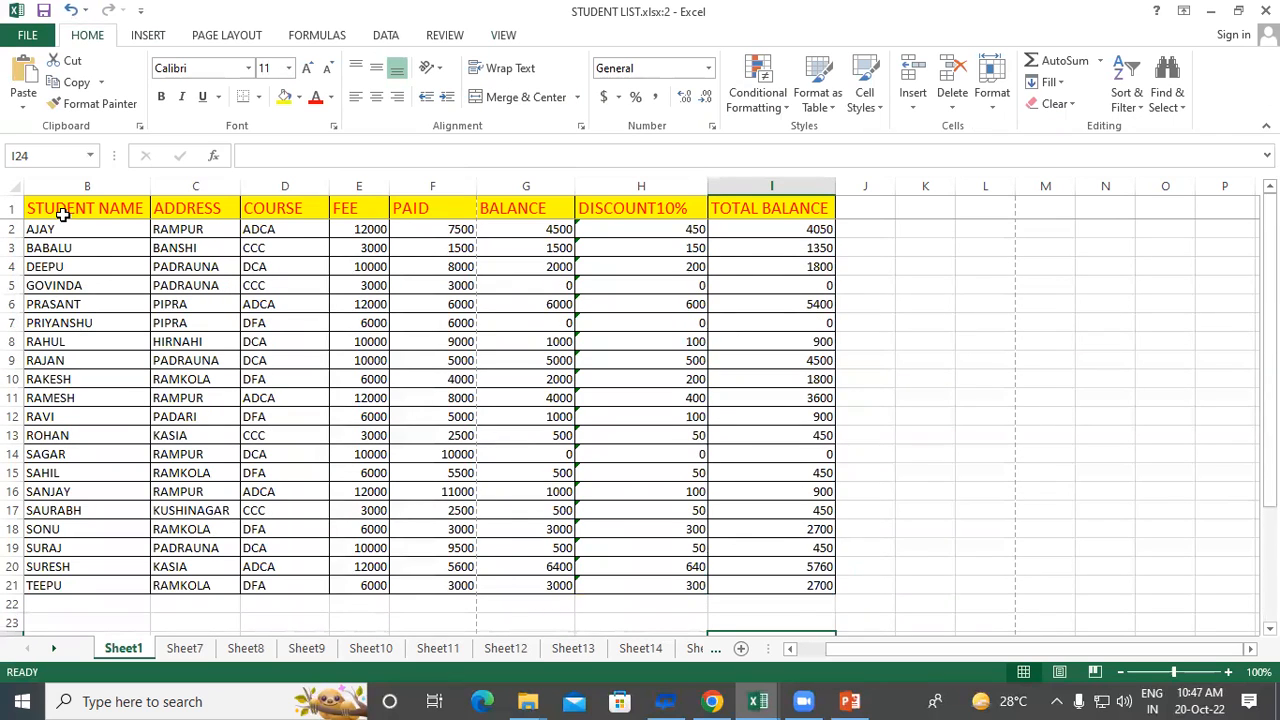
Select the SR.NO column A of Sheet1 and freeze the first column.
drag(886, 649, 848, 652)
click(83, 184)
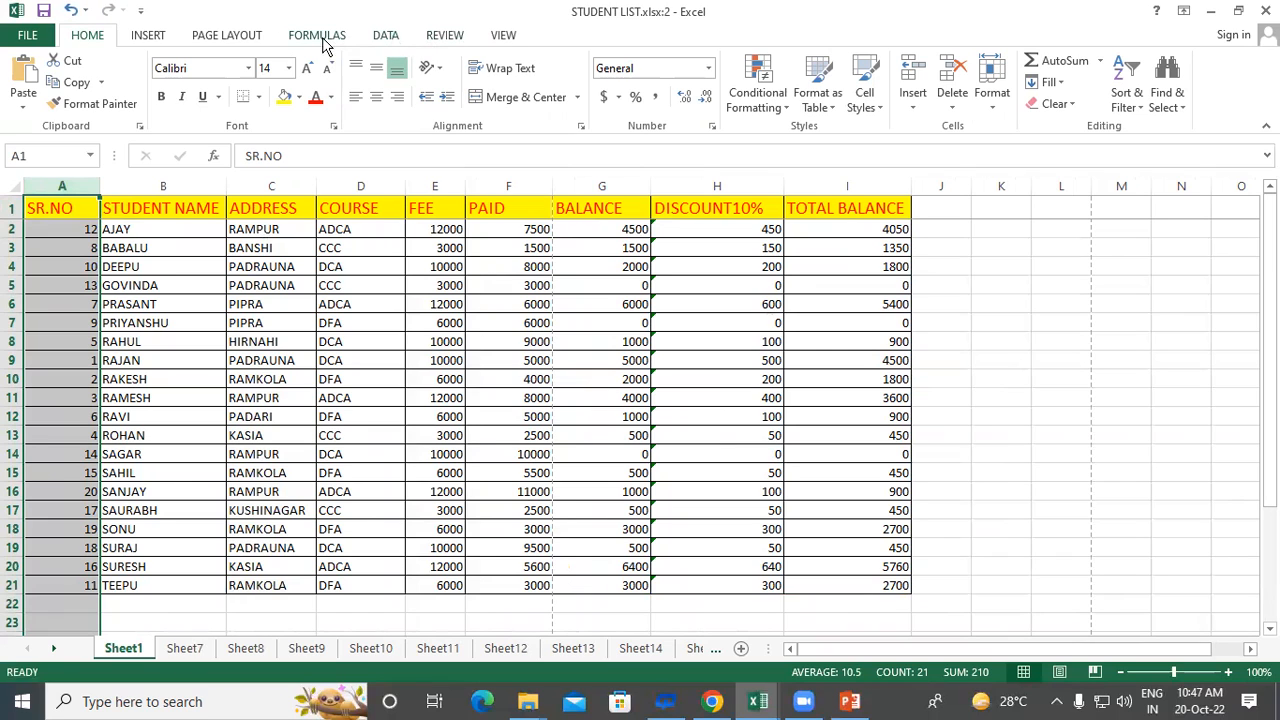
click(503, 35)
click(610, 100)
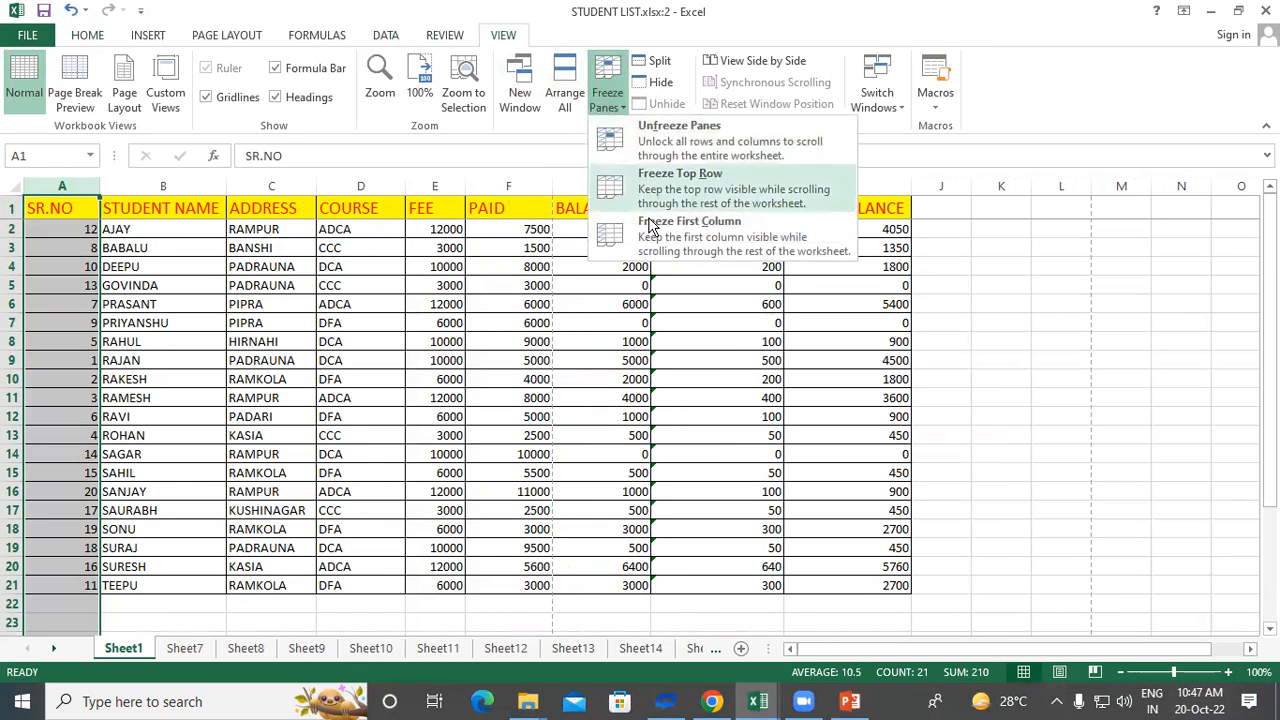
click(766, 234)
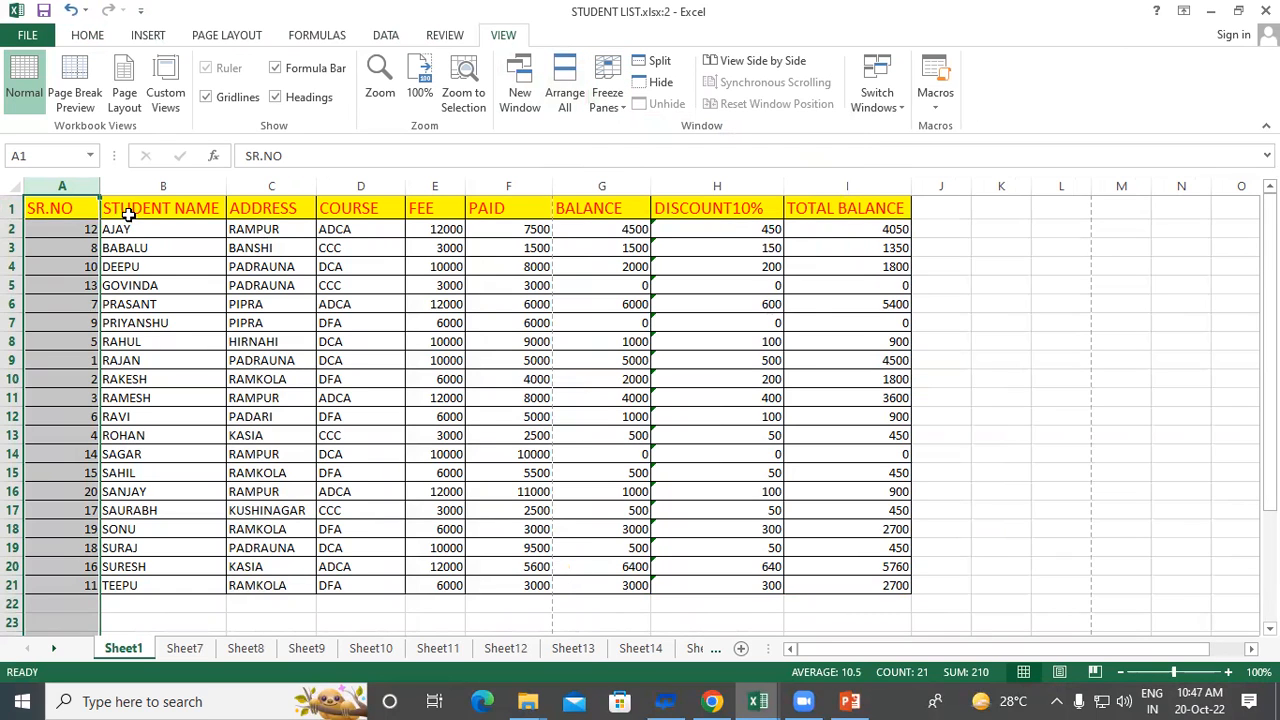
click(168, 341)
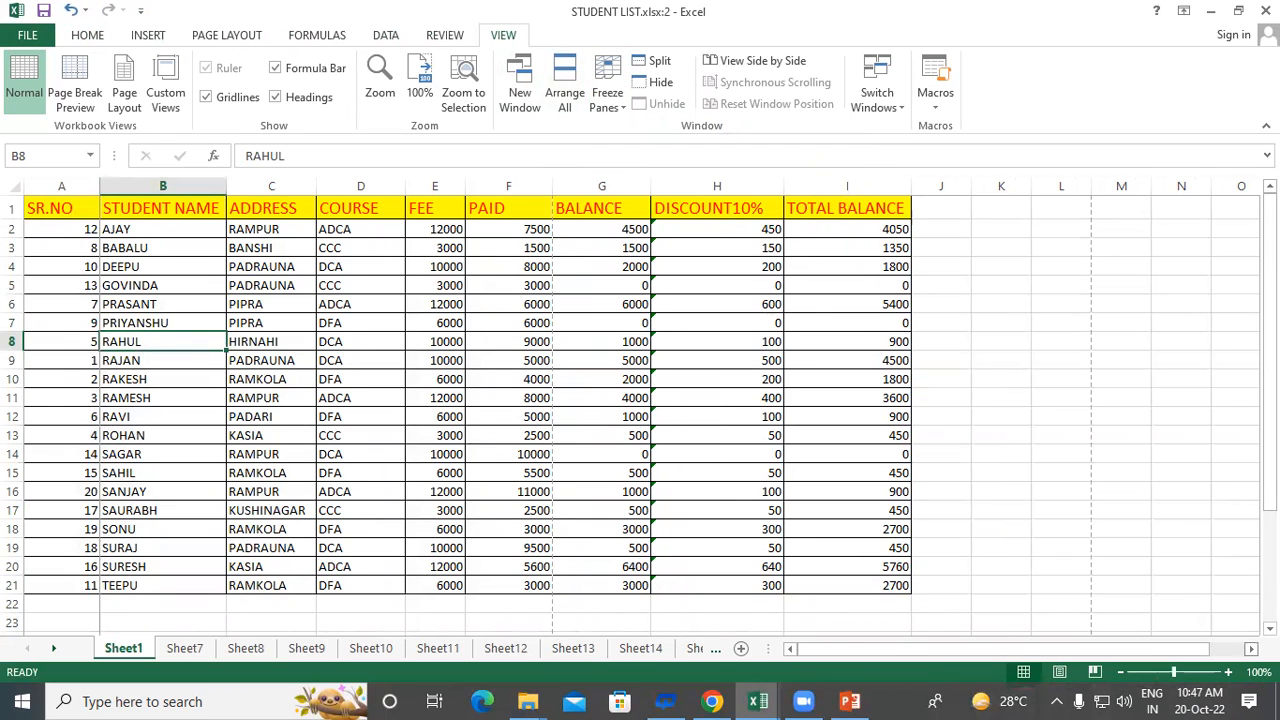
Check how the frozen SR.NO column behaves while moving sideways across the student list and back.
click(1252, 650)
click(1252, 650)
click(1252, 650)
click(1252, 650)
click(1252, 650)
click(1252, 650)
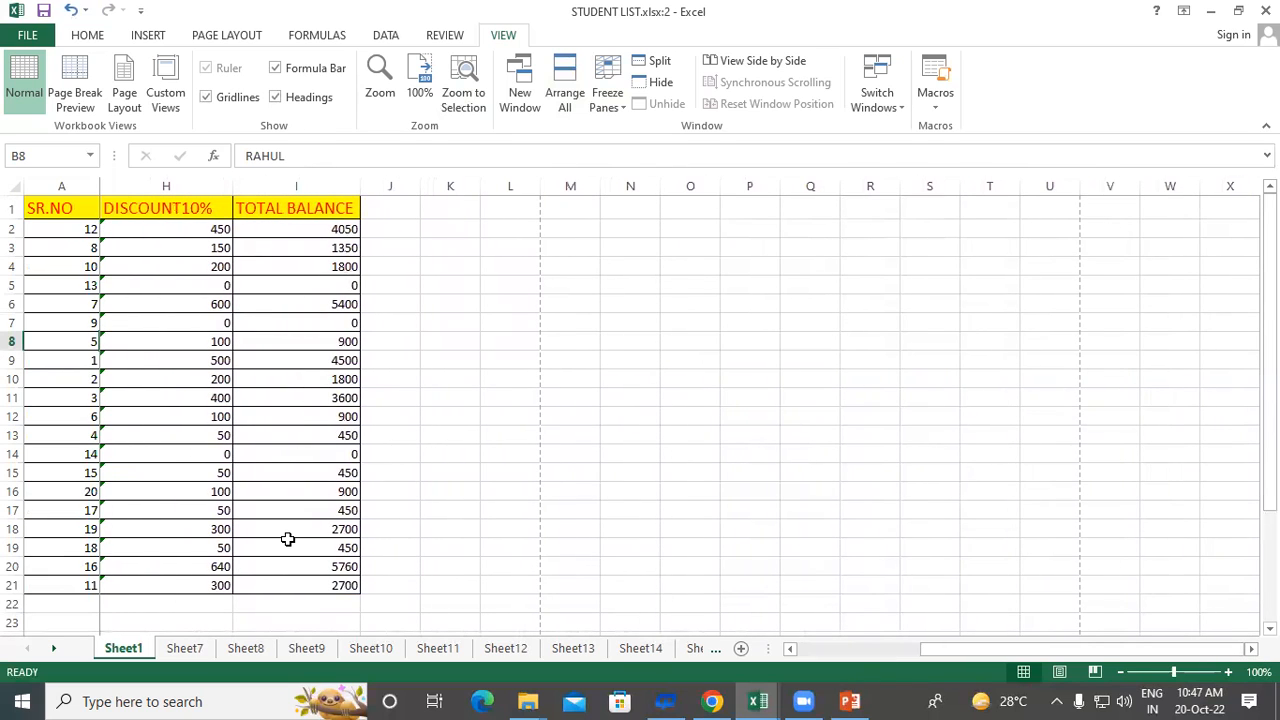
drag(1050, 650, 742, 648)
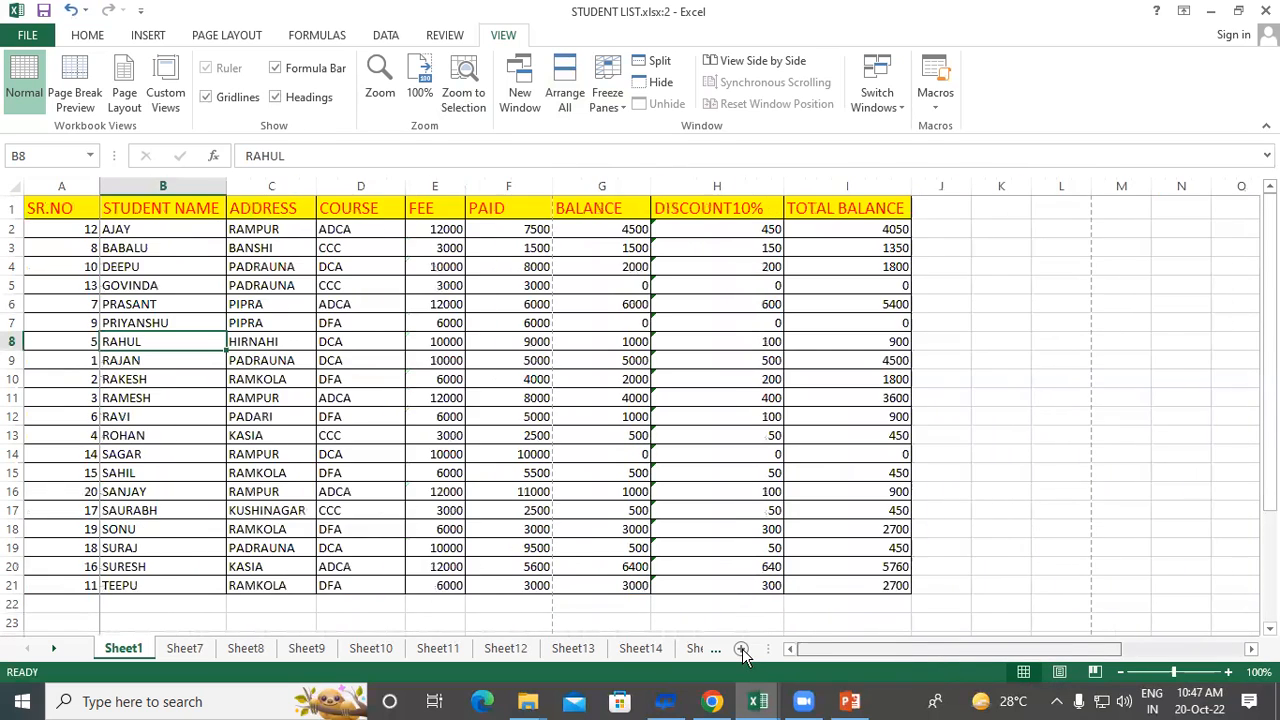
Delete the entire SR.NO column from the student list.
click(88, 188)
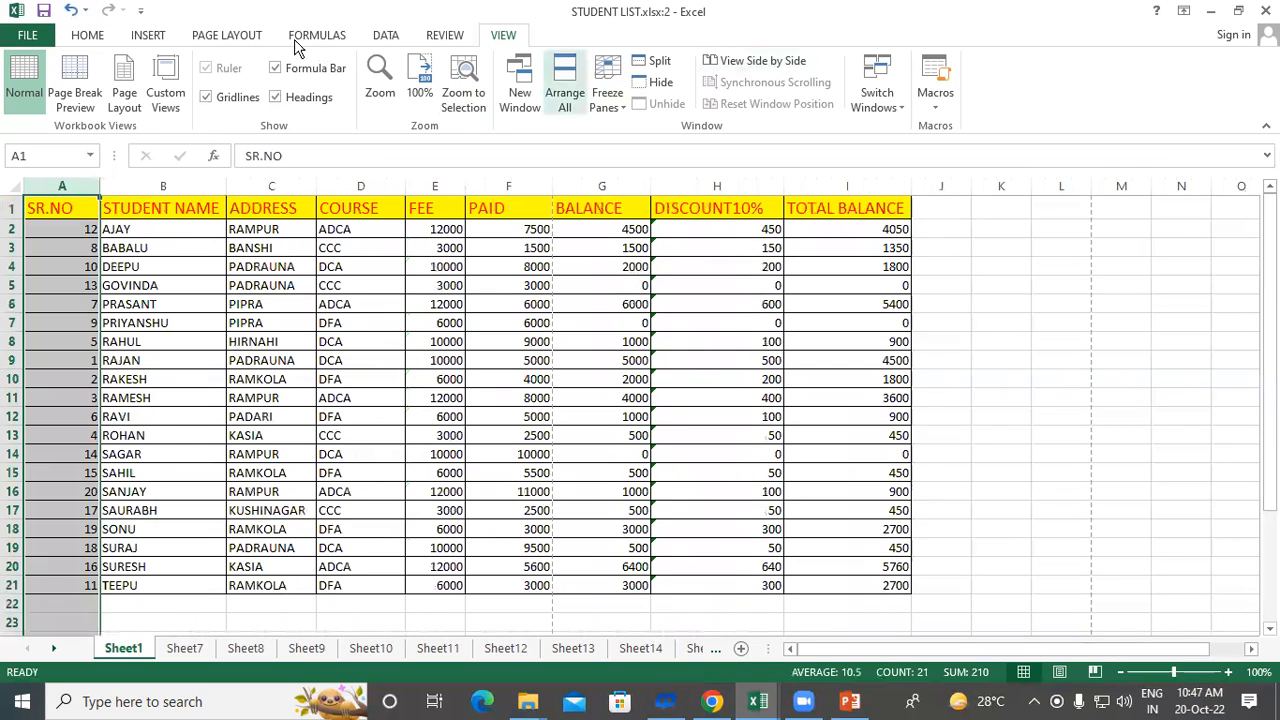
click(99, 35)
click(952, 78)
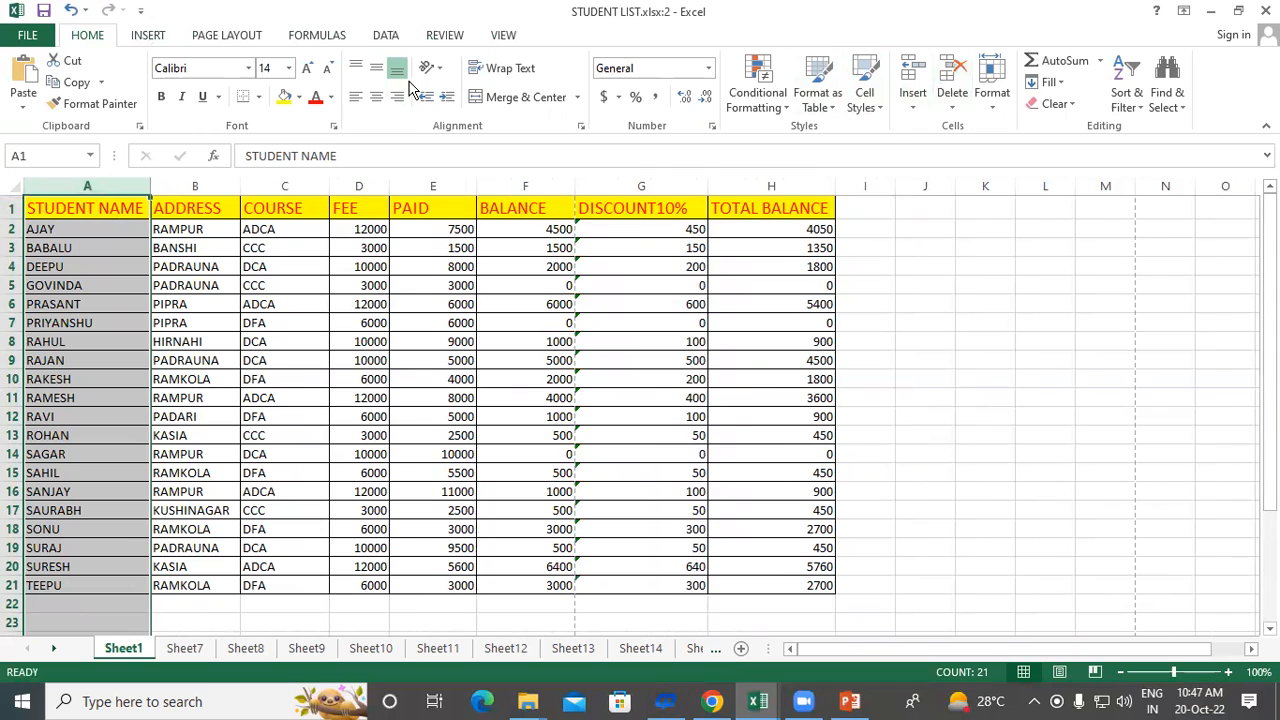
Freeze the STUDENT NAME column as the first column and check it while moving sideways through the list.
click(505, 36)
click(607, 100)
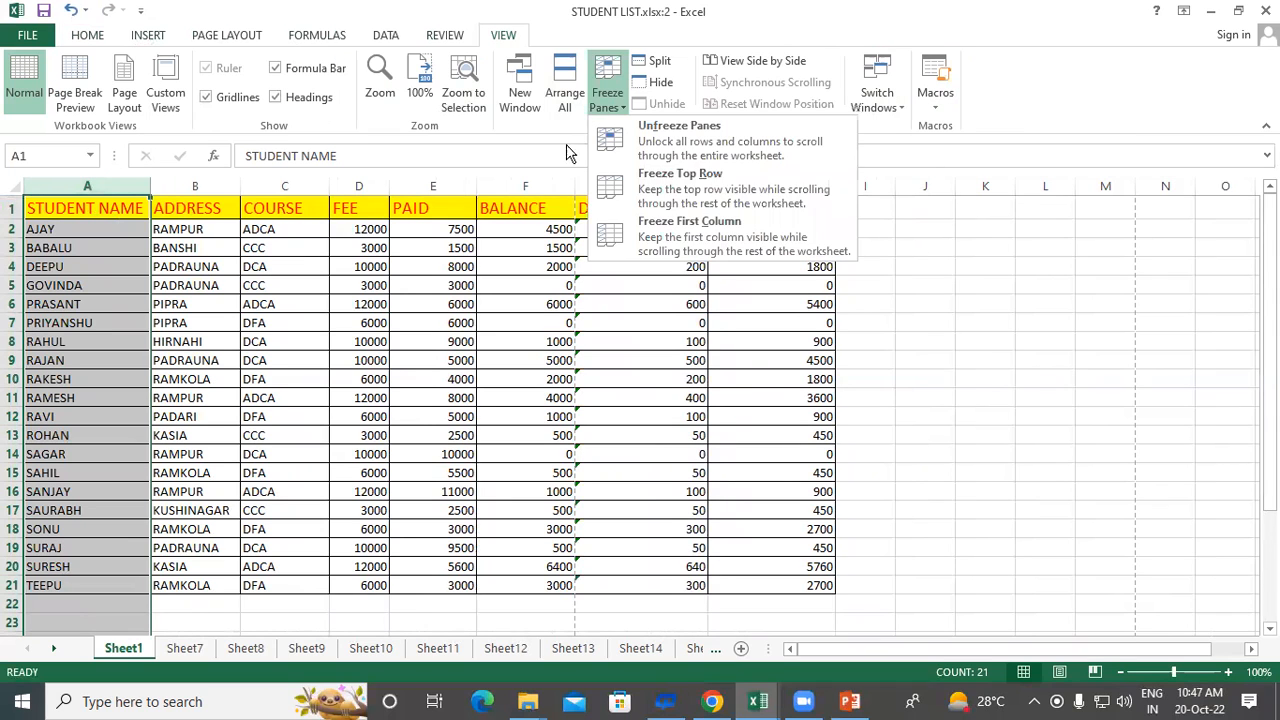
click(680, 232)
click(315, 283)
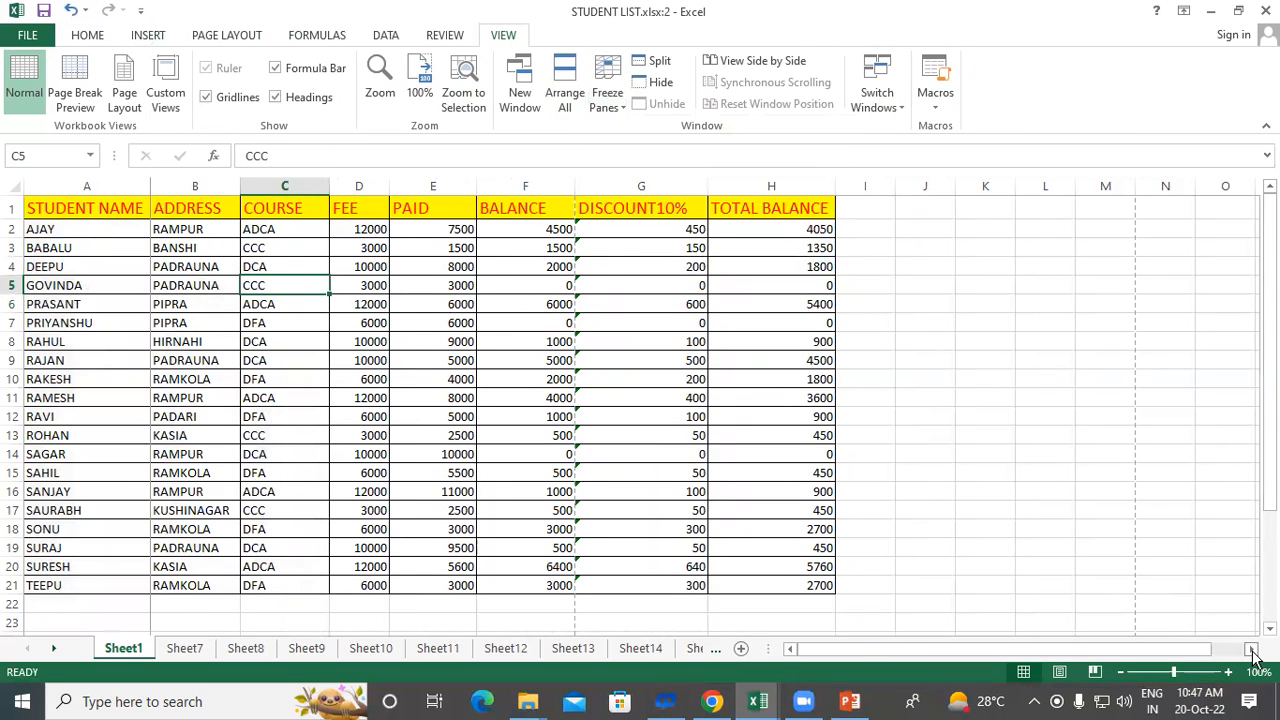
click(1250, 648)
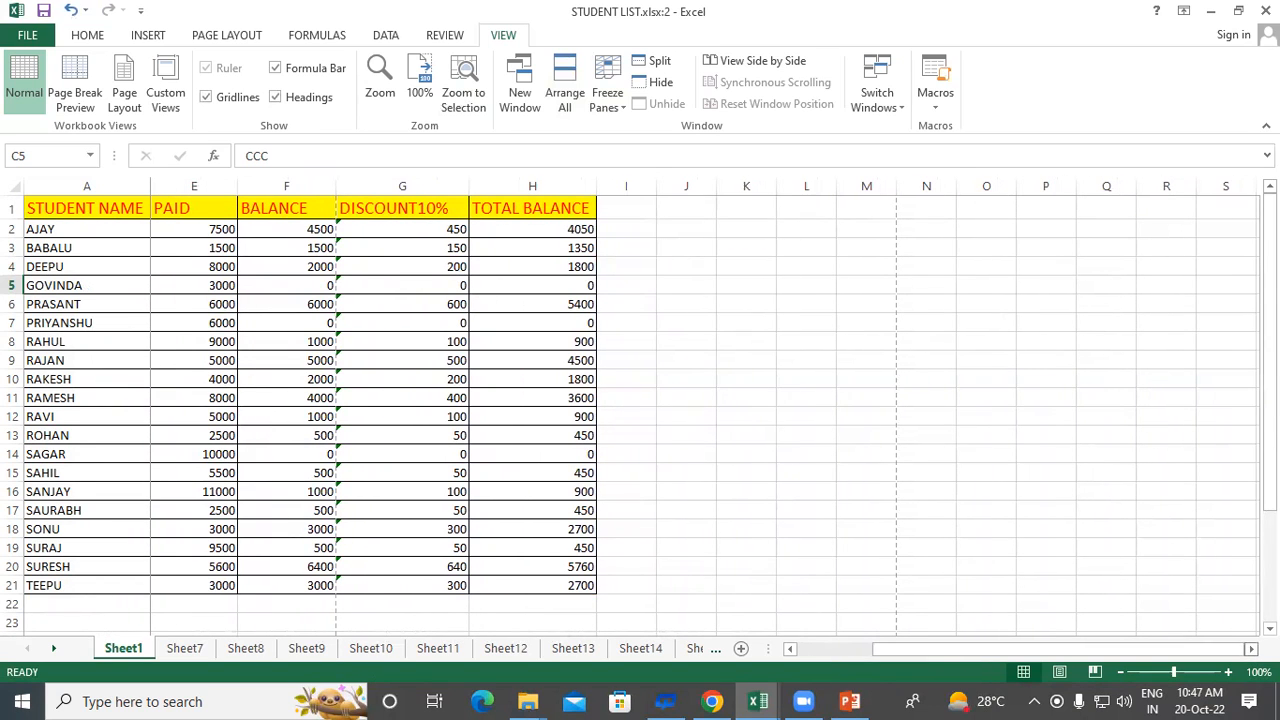
click(1251, 649)
click(1251, 649)
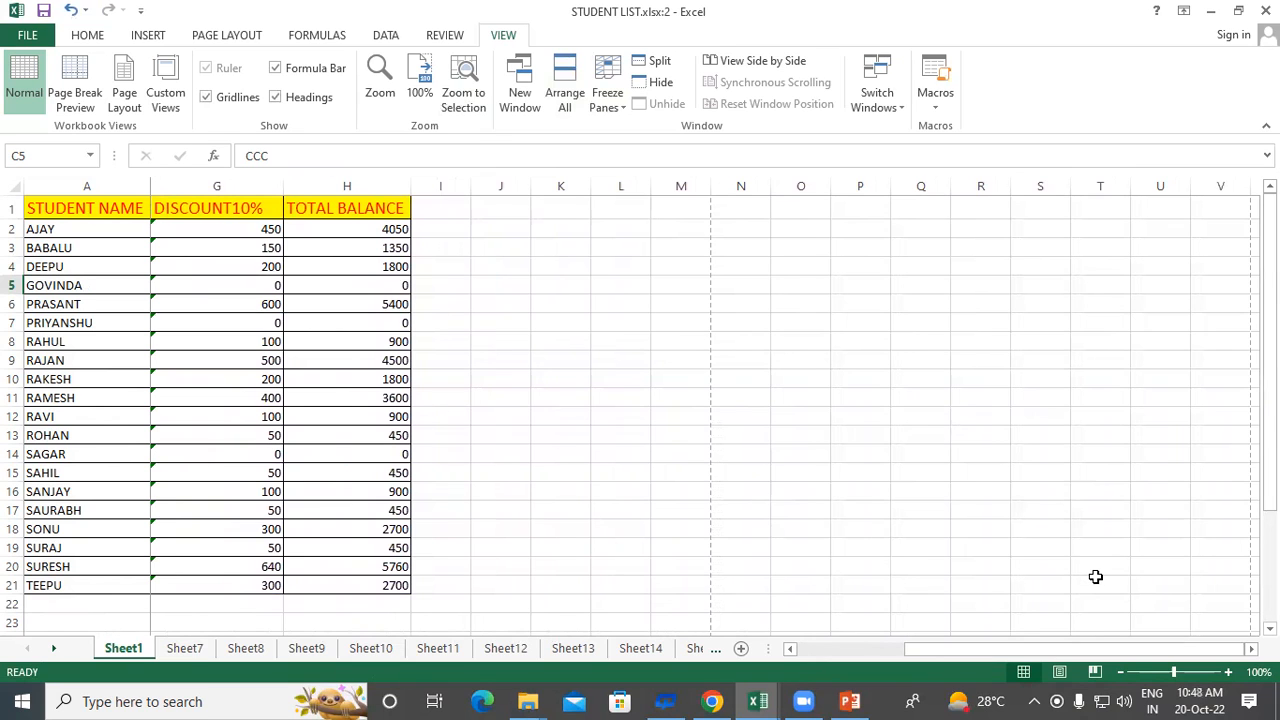
drag(990, 649, 800, 649)
click(286, 378)
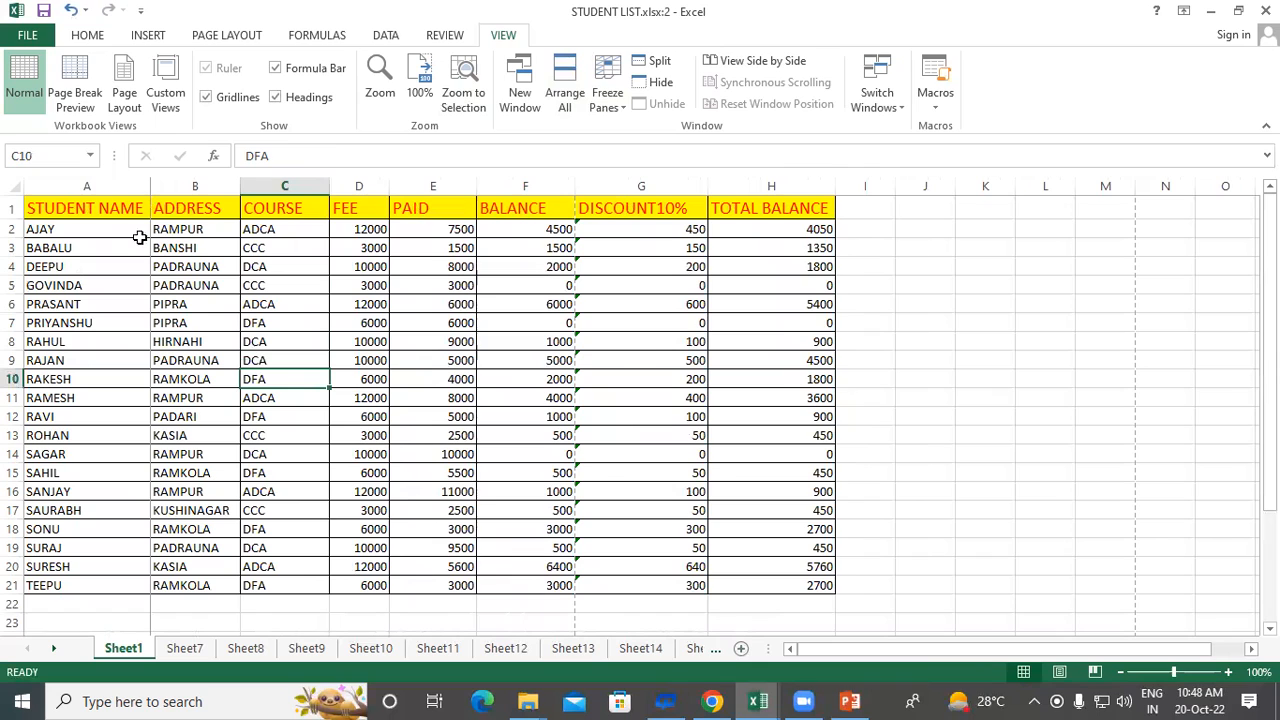
Unfreeze the panes of Sheet1.
click(91, 208)
click(606, 108)
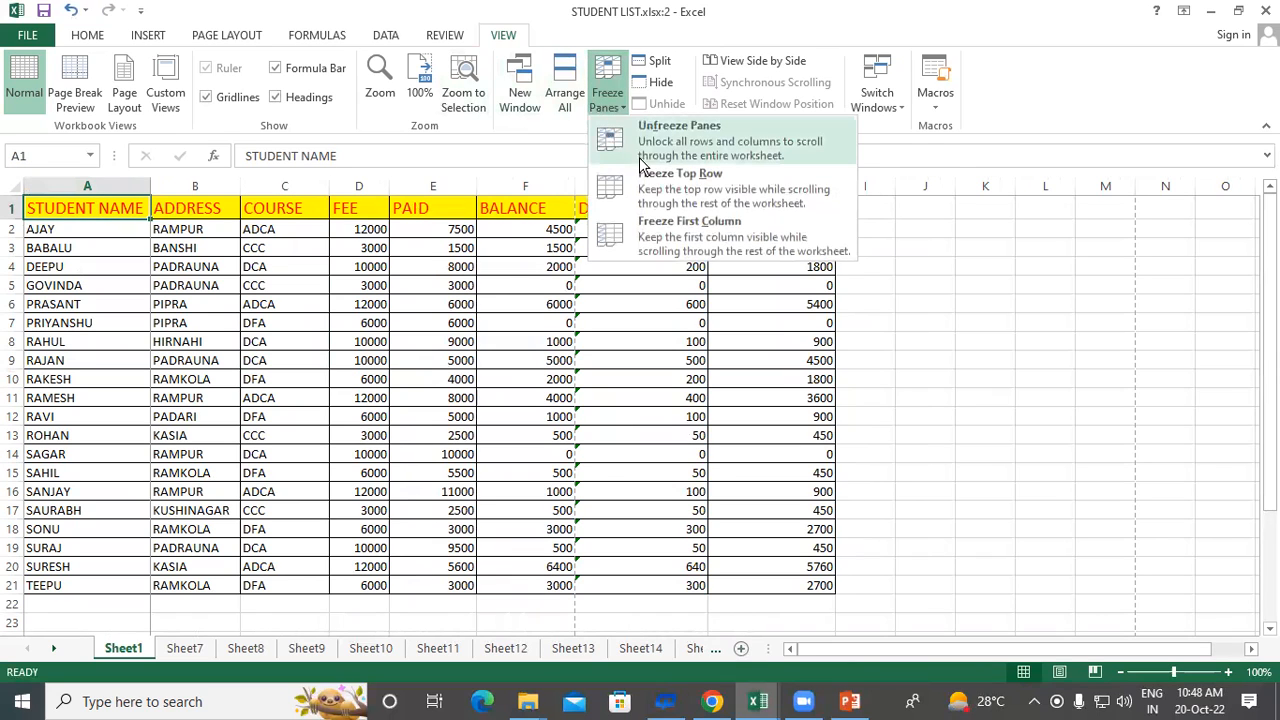
click(657, 137)
Freeze the panes at cell F6 so that rows 1 to 5 and columns A to E are locked.
click(525, 304)
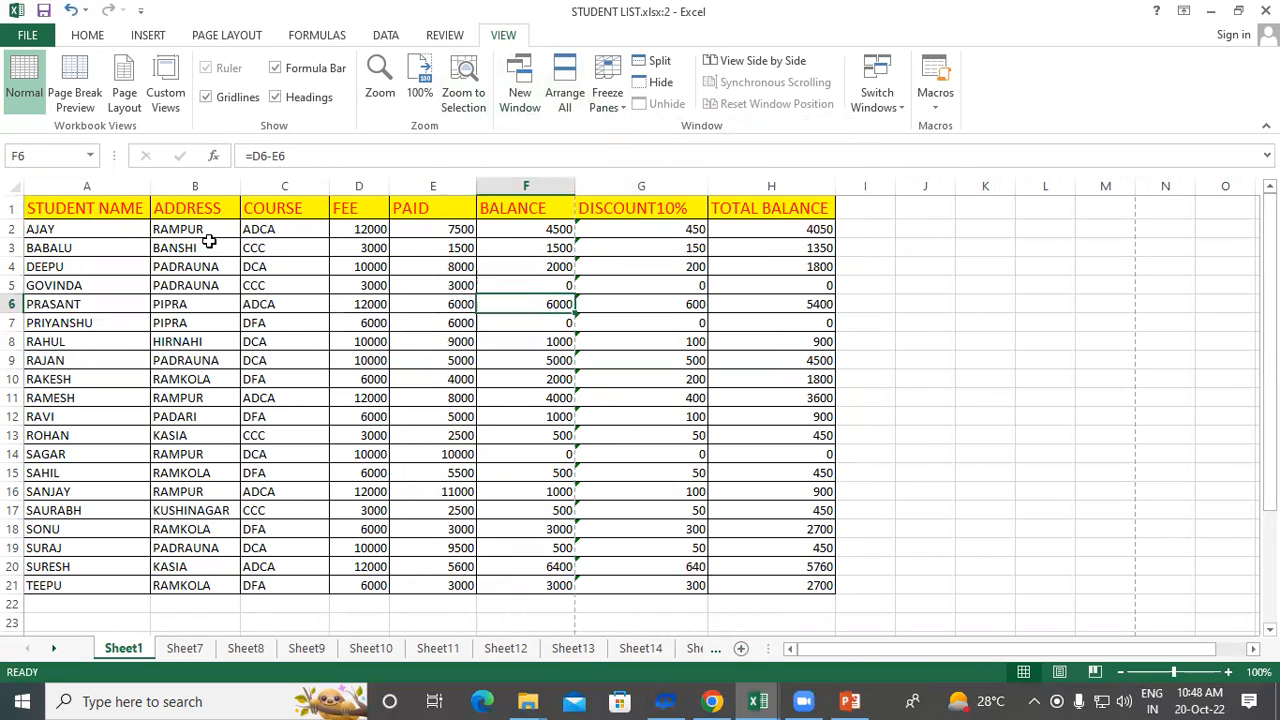
click(592, 110)
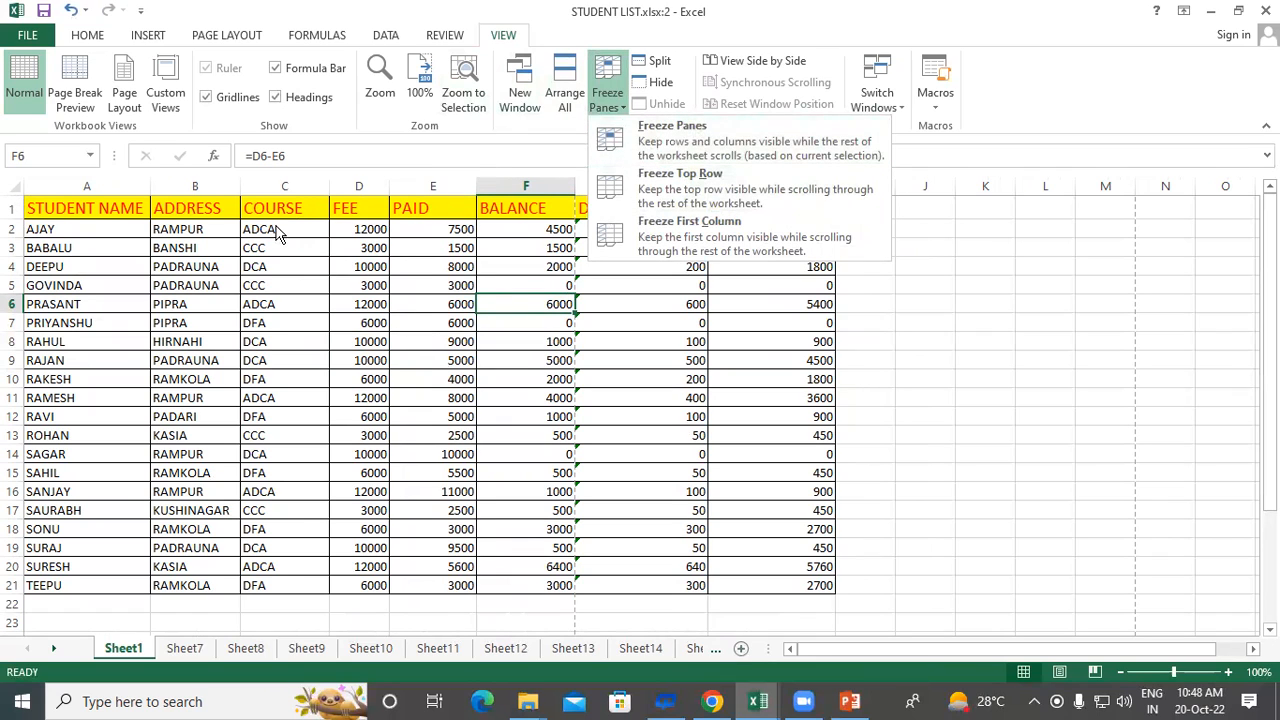
click(667, 142)
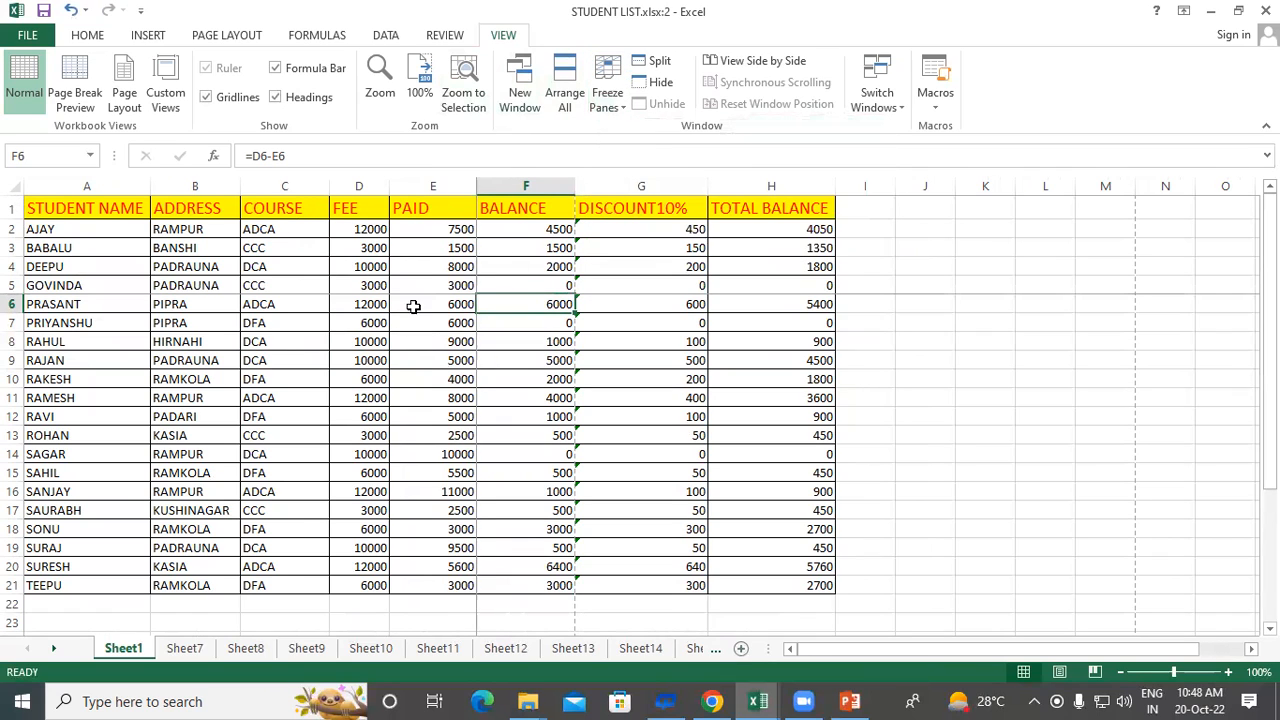
Check how the rows and columns frozen at F6 behave while moving vertically and sideways through the sheet.
scroll(400, 400, down, 3)
scroll(390, 380, up, 3)
scroll(375, 343, down, 5)
scroll(375, 343, up, 5)
scroll(375, 343, down, 3)
scroll(375, 343, up, 3)
click(1251, 649)
scroll(868, 410, right, 4)
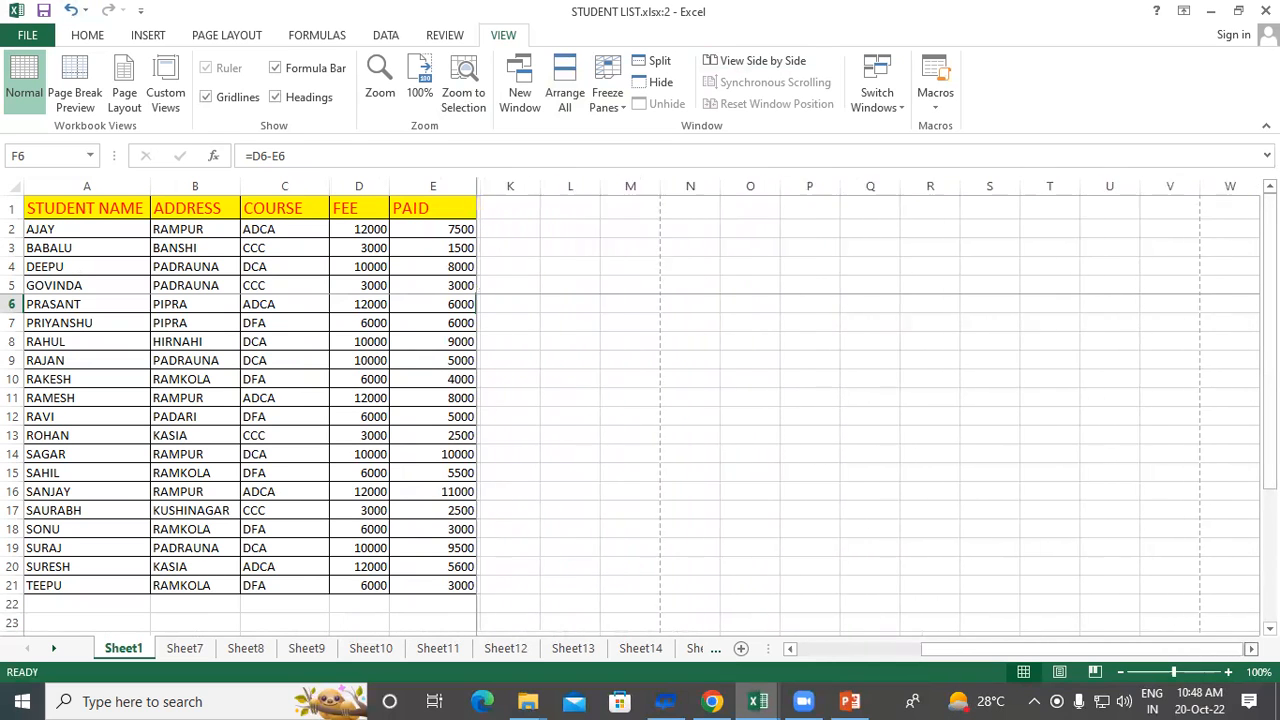
scroll(868, 410, right, 3)
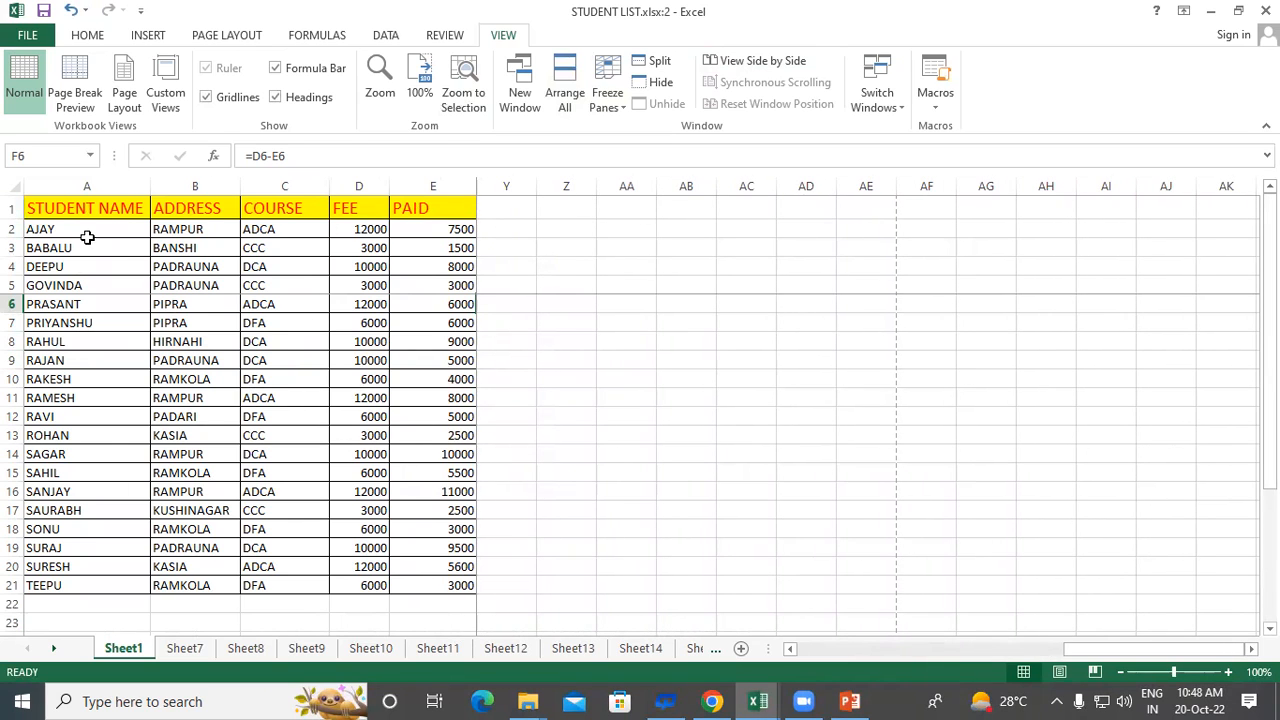
drag(1090, 651, 820, 658)
scroll(550, 333, down, 4)
scroll(550, 332, down, 2)
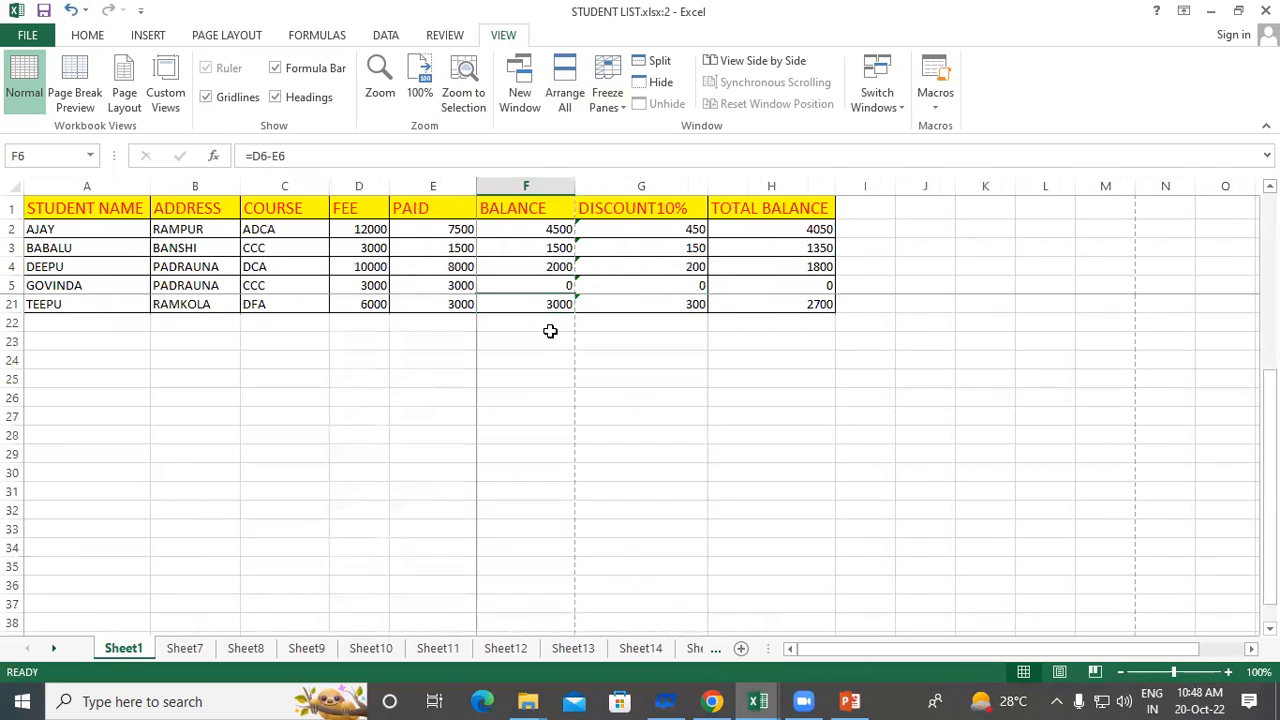
scroll(550, 332, up, 5)
scroll(550, 332, down, 7)
scroll(550, 331, up, 7)
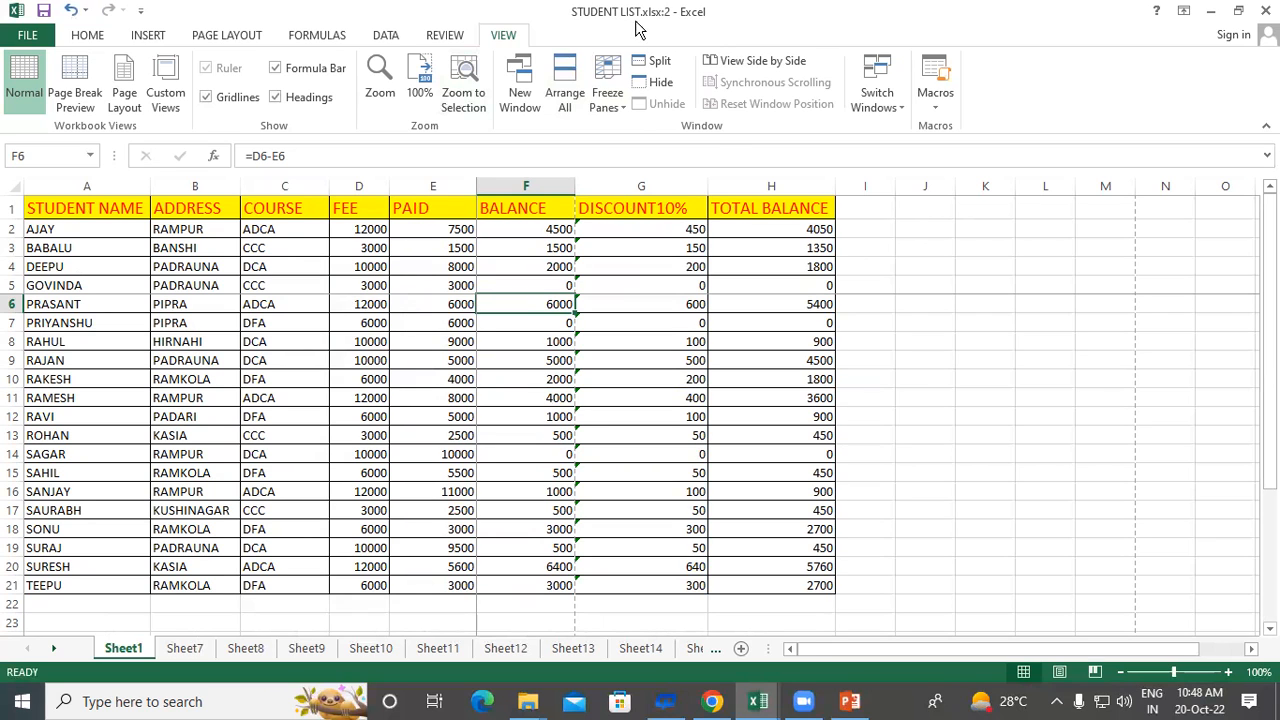
Unfreeze the panes of Sheet1, review the freeze options and check how the unfrozen records scroll.
click(608, 98)
click(630, 145)
click(607, 100)
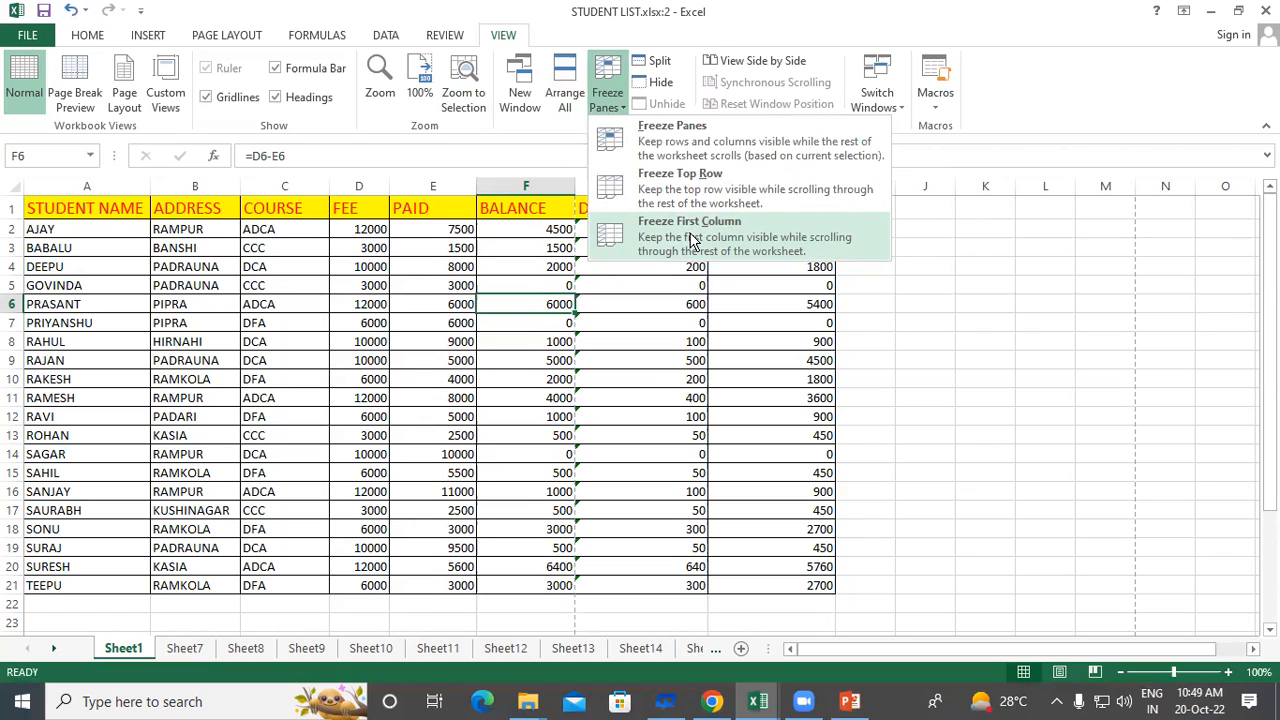
click(612, 102)
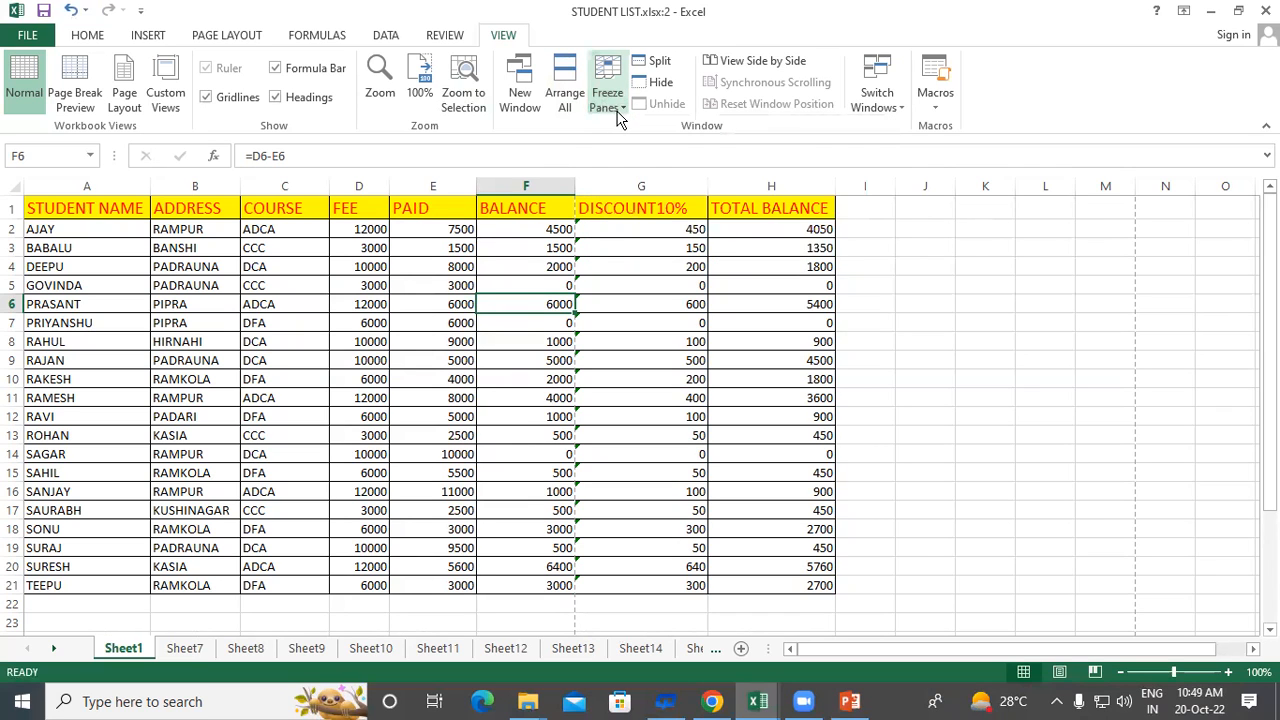
click(614, 108)
click(920, 331)
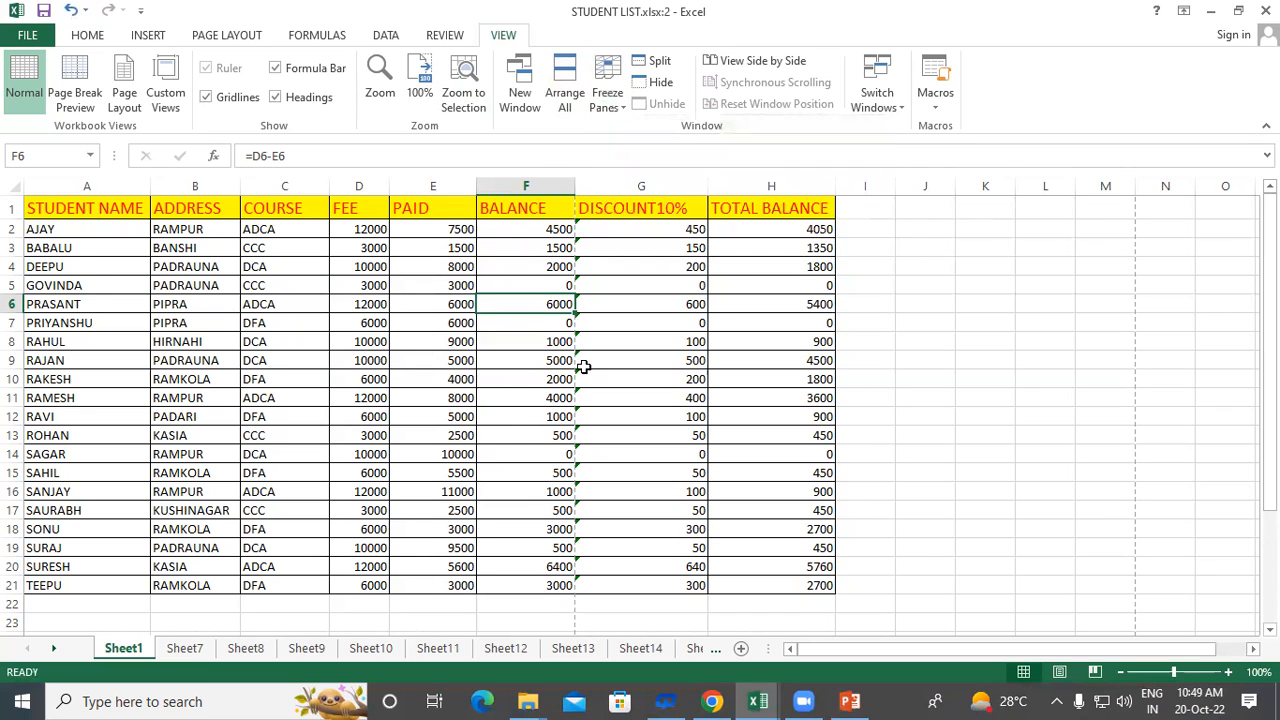
scroll(385, 329, down, 5)
scroll(385, 329, down, 1)
scroll(385, 329, up, 6)
Split the worksheet window at cell J3 and move the horizontal divider down to below row 13.
click(902, 247)
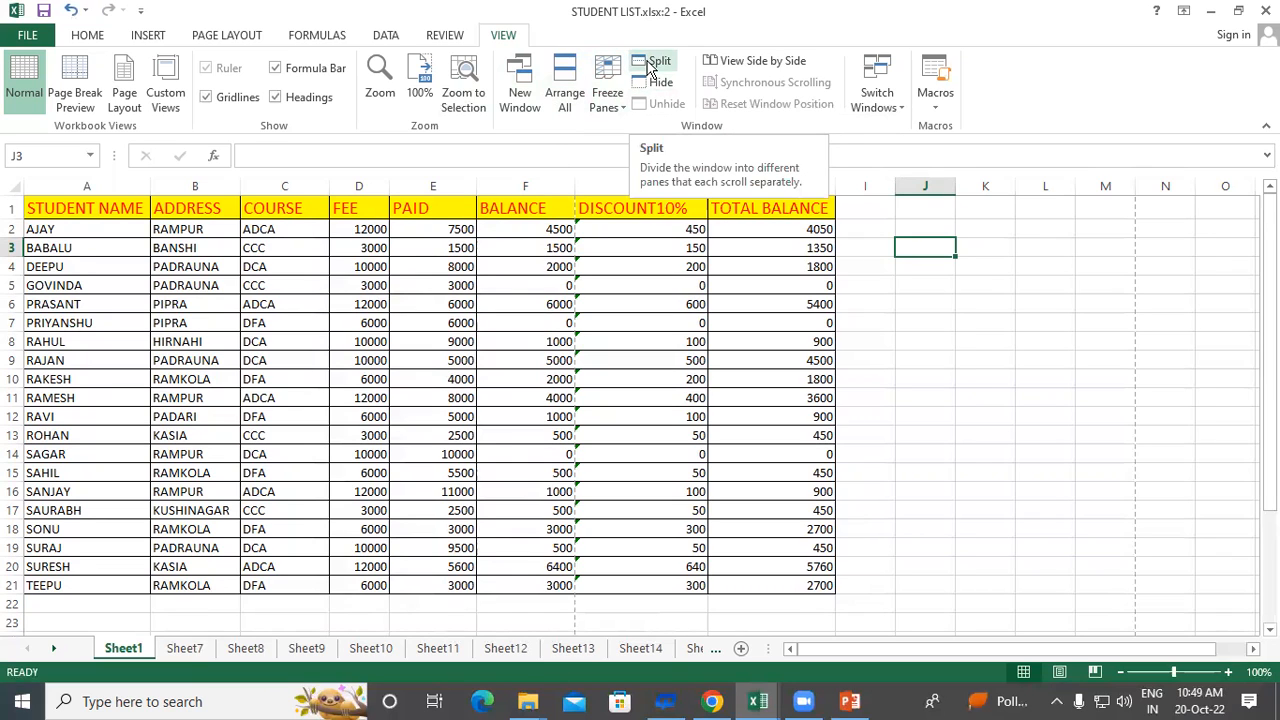
click(648, 66)
drag(349, 236, 298, 446)
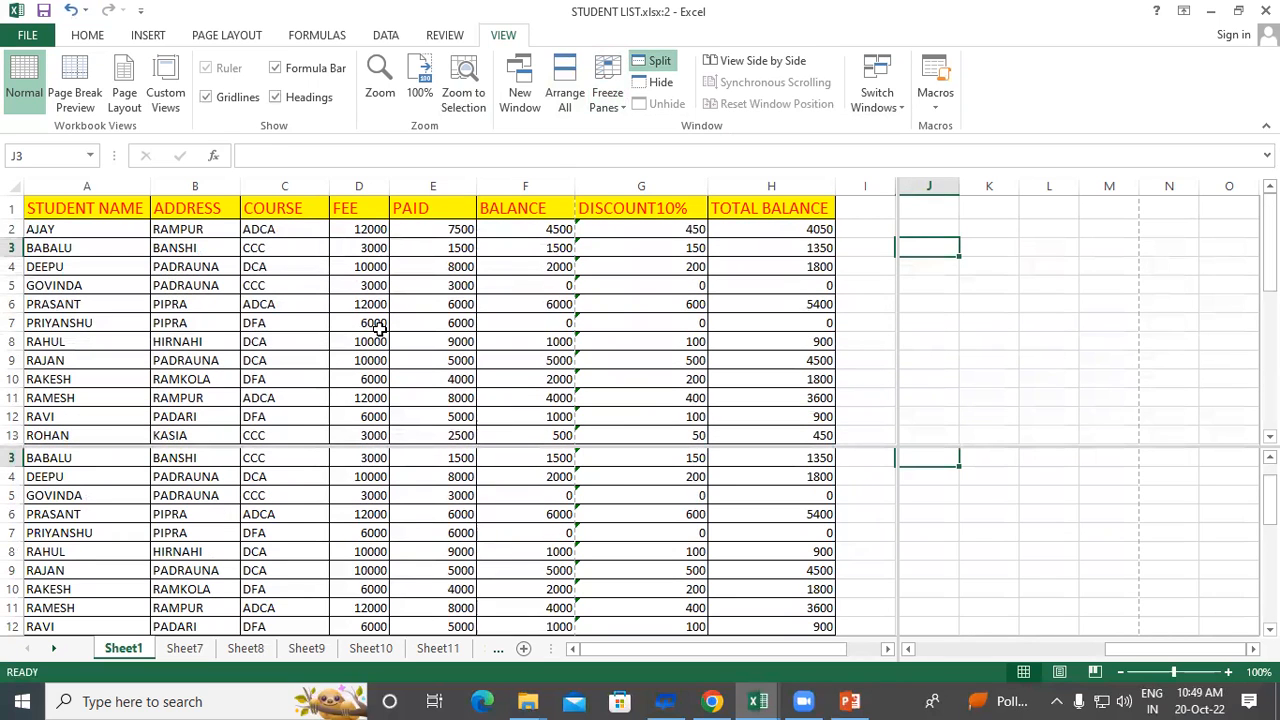
Scroll the records separately in the upper and lower panes, and remove the window split.
click(380, 328)
scroll(417, 320, down, 3)
scroll(417, 320, up, 3)
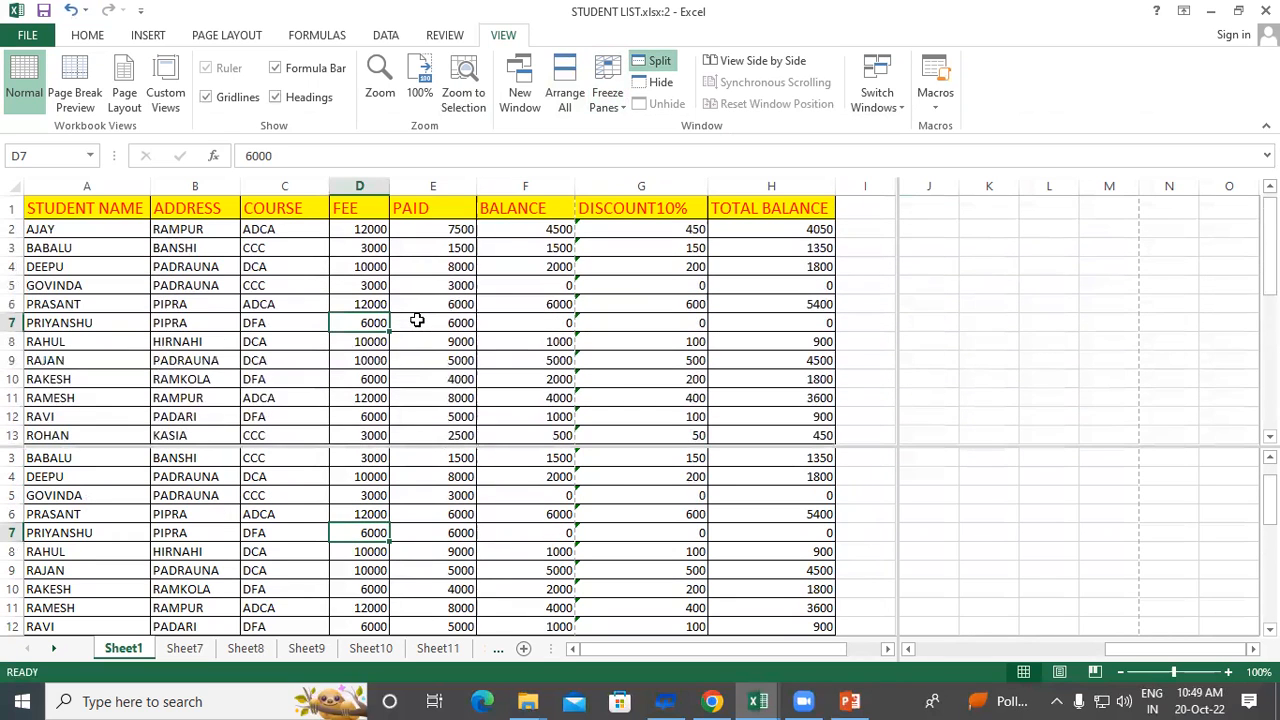
click(419, 476)
scroll(420, 478, down, 2)
scroll(421, 479, up, 3)
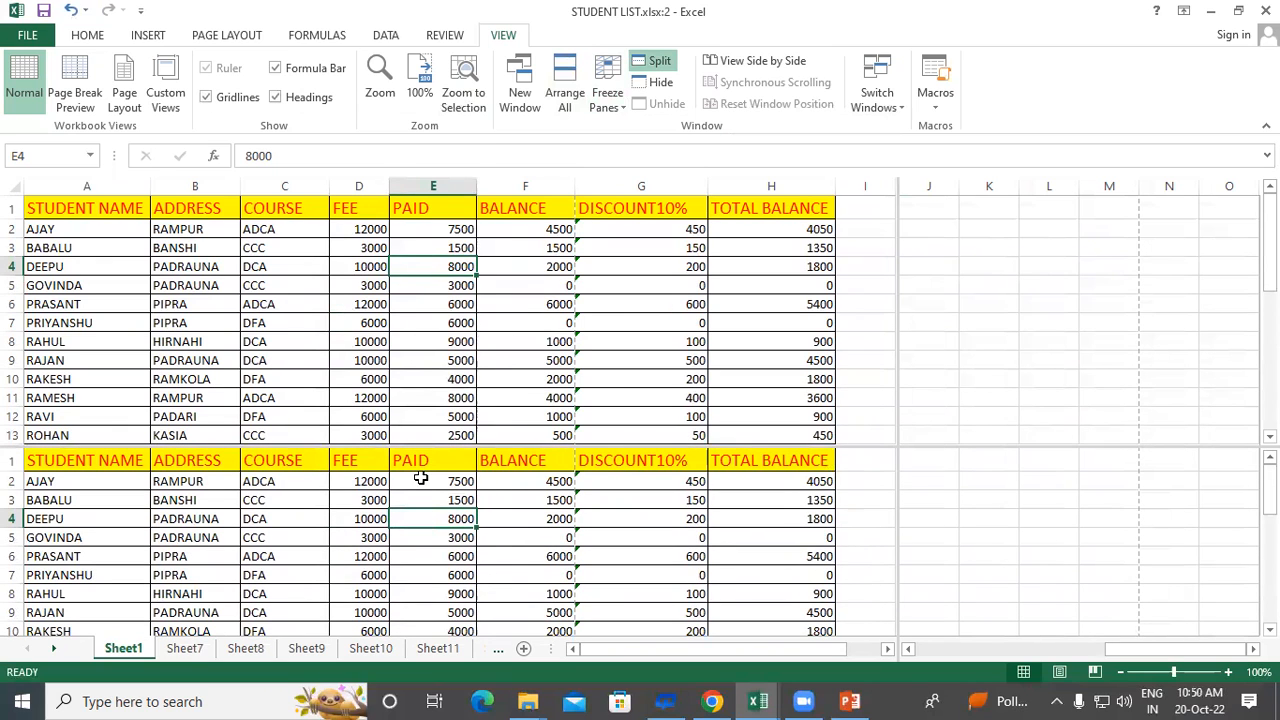
click(656, 62)
click(690, 338)
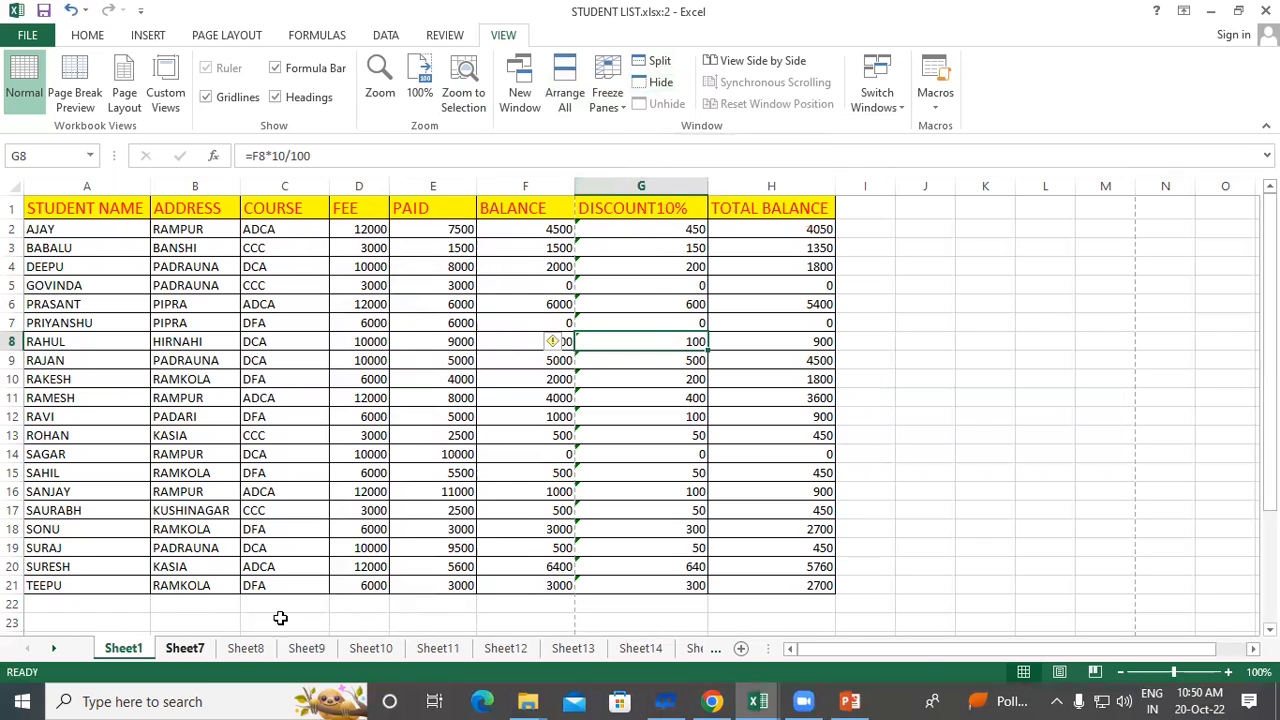
Hide the STUDENT LIST.xlsx:2 window, close Book1 and maximize the STUDENT LIST.xlsx:1 window.
click(846, 318)
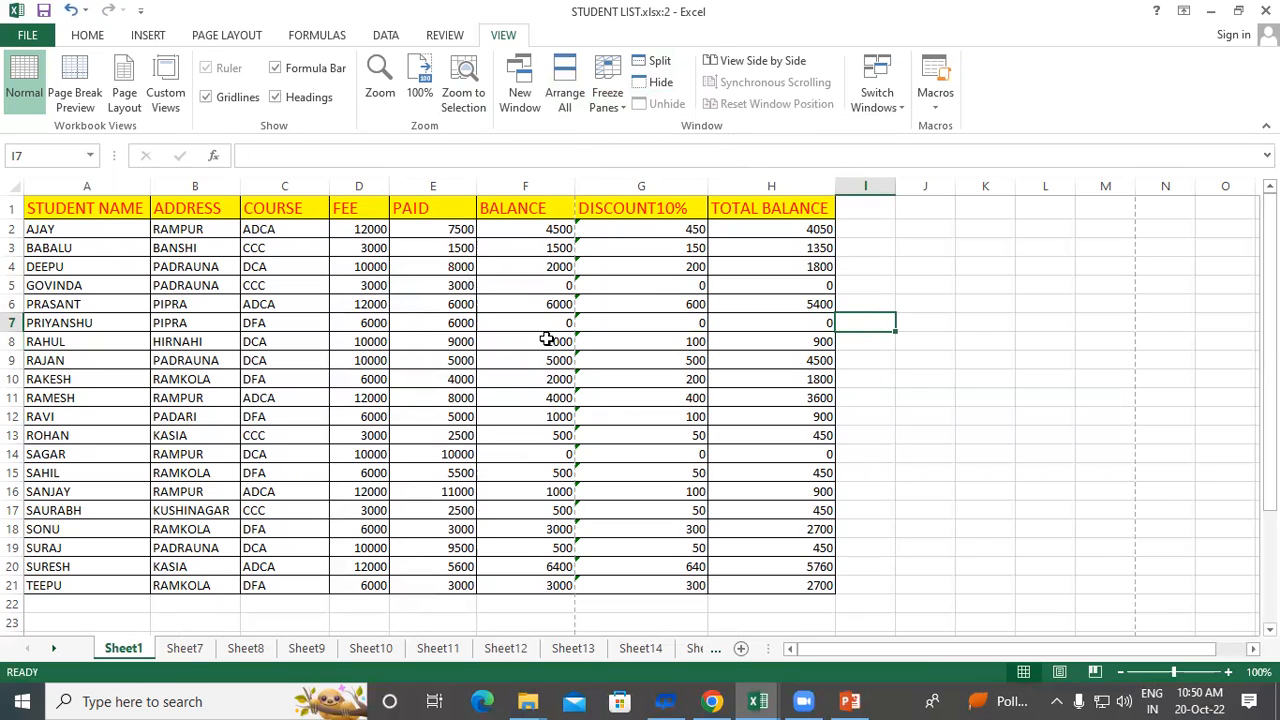
click(664, 84)
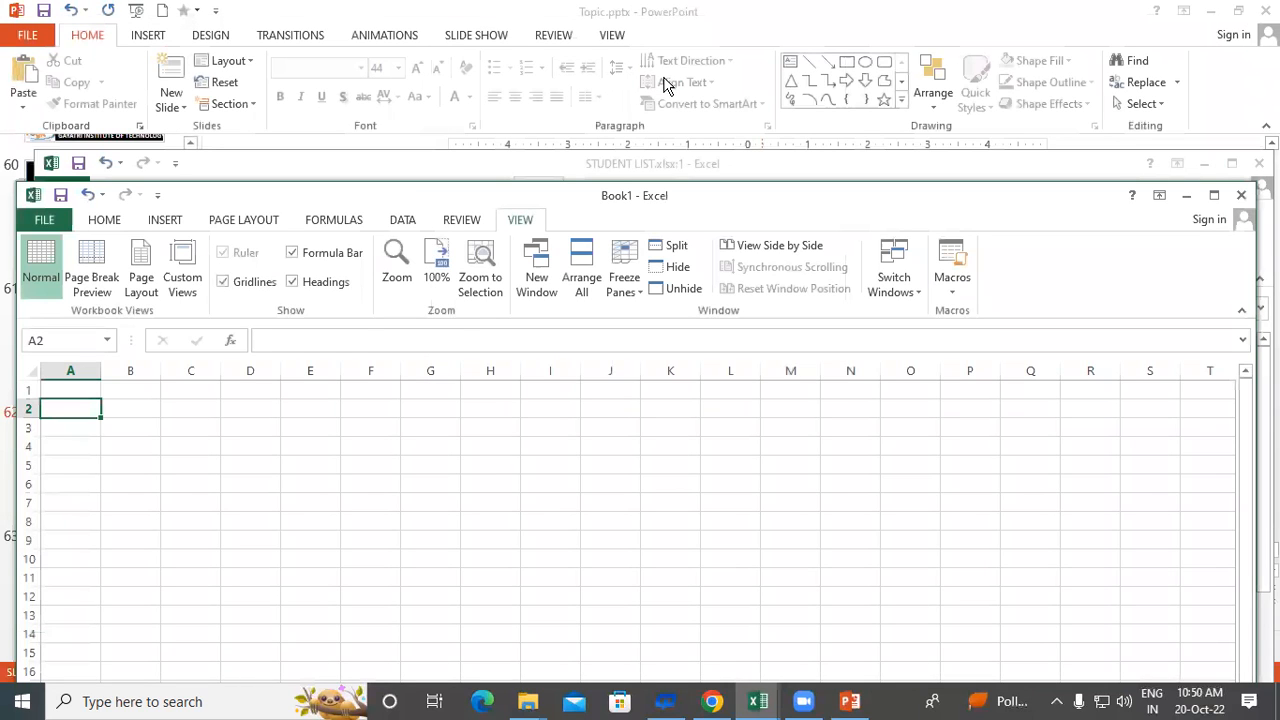
click(1242, 197)
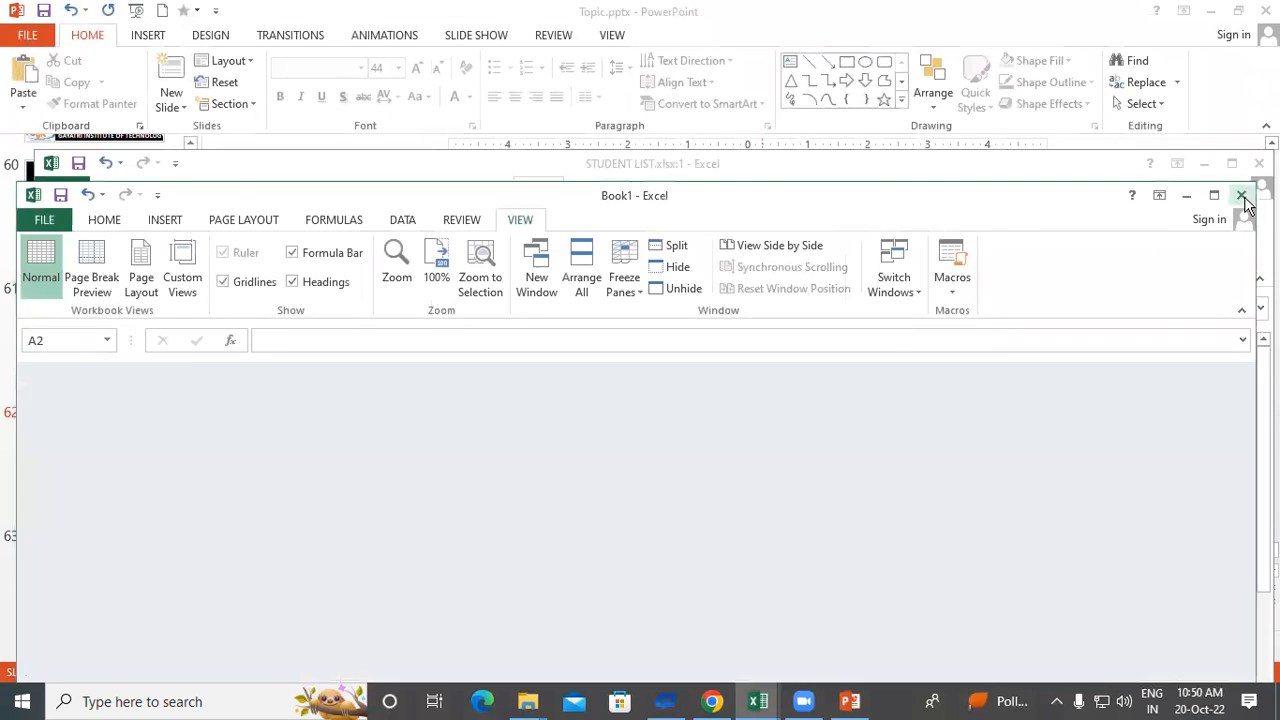
click(1231, 163)
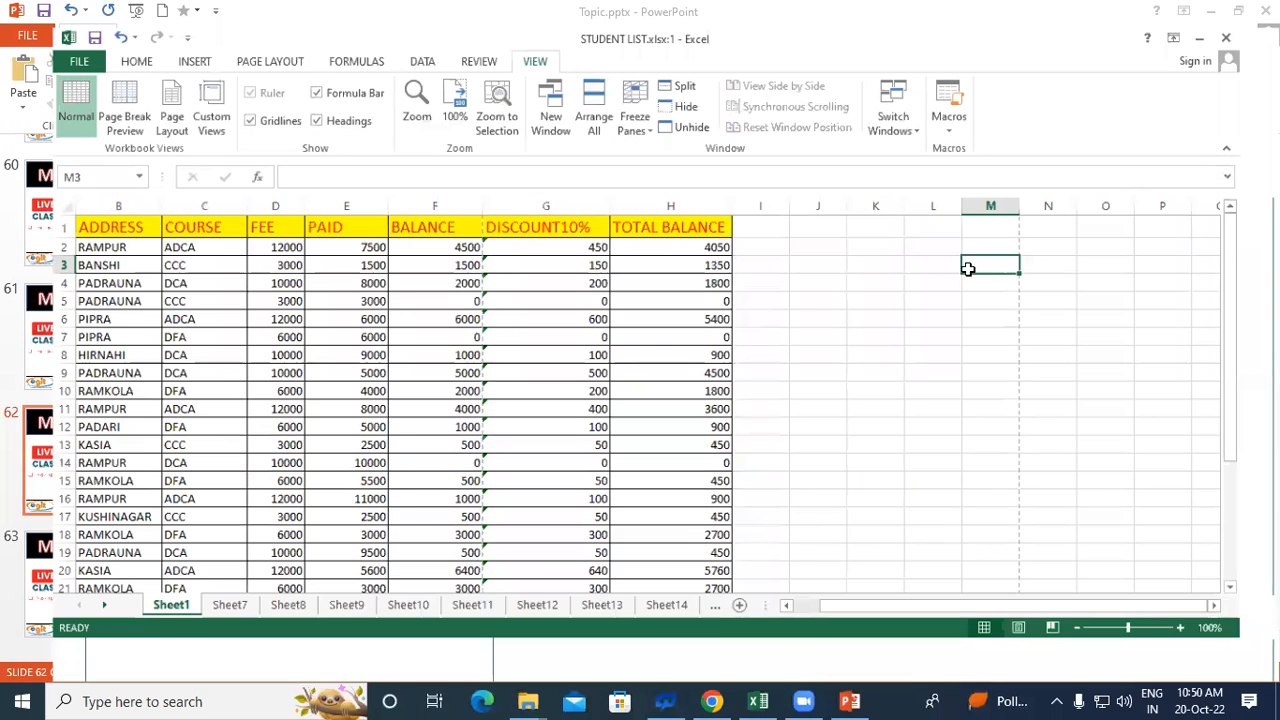
Unhide the STUDENT LIST.xlsx:2 window.
click(817, 358)
click(668, 104)
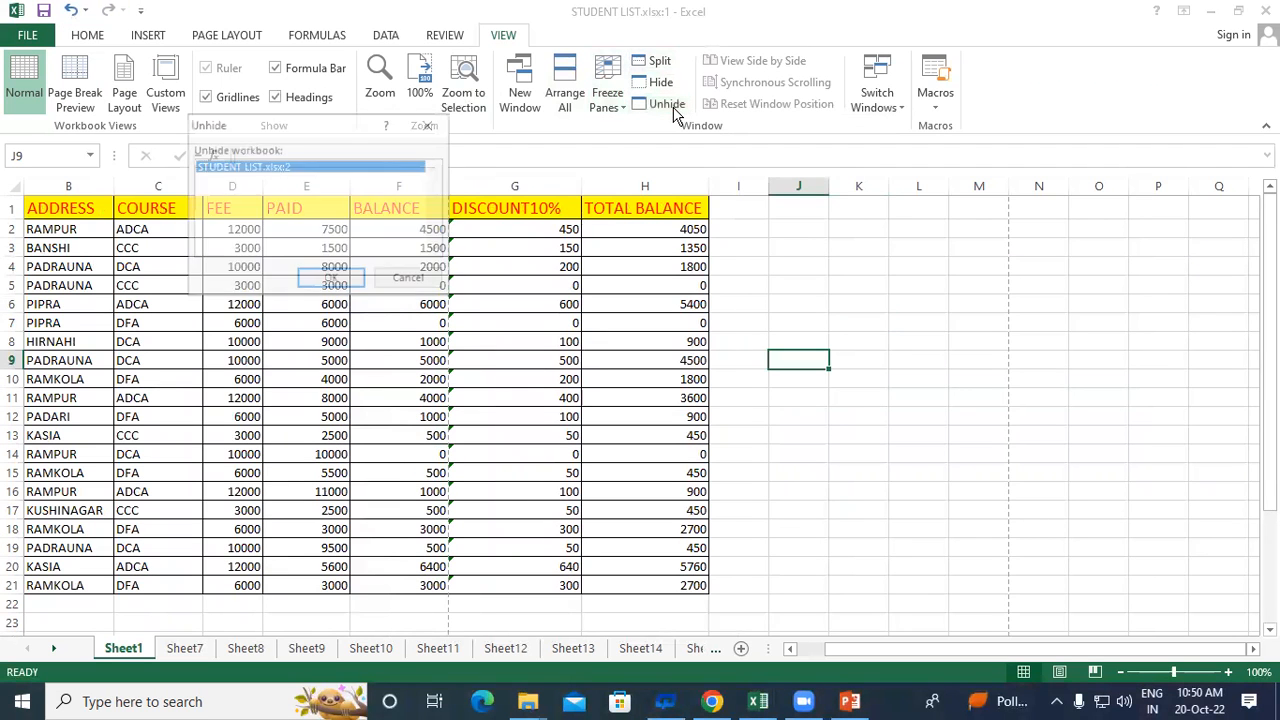
click(331, 277)
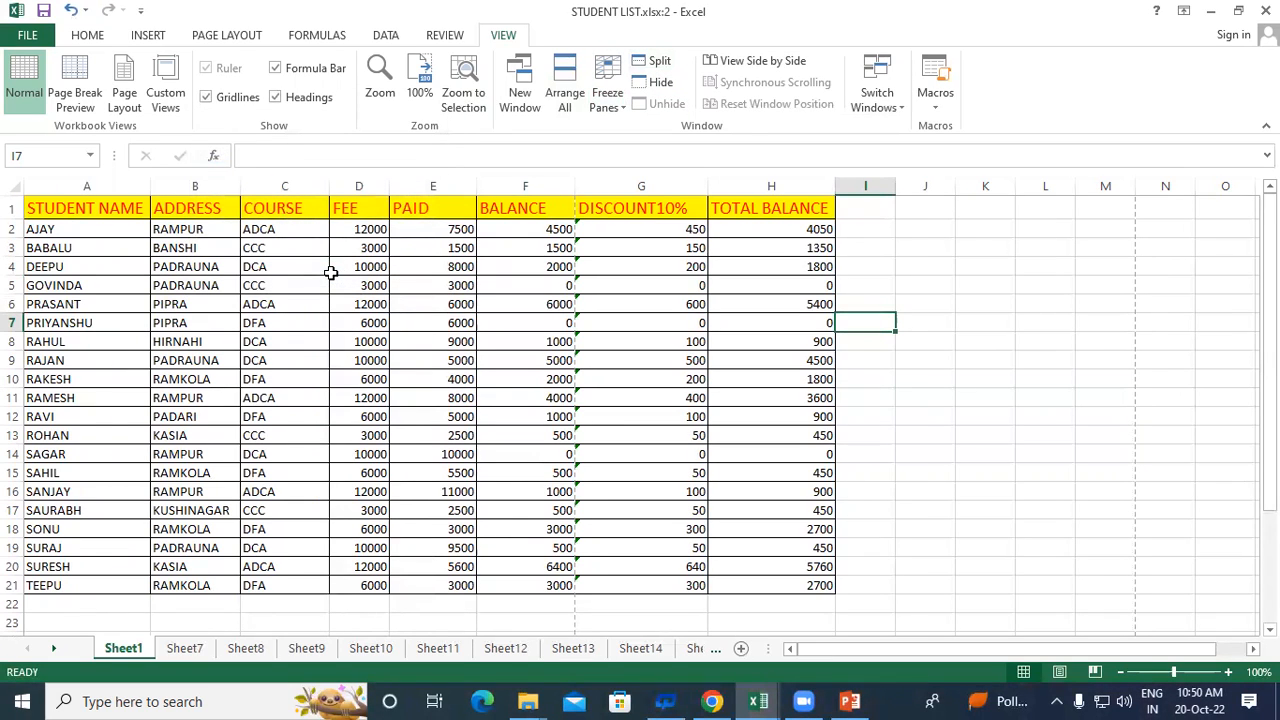
Look briefly at Sheet7, return to Sheet1 and show the saved custom view s5.
click(884, 265)
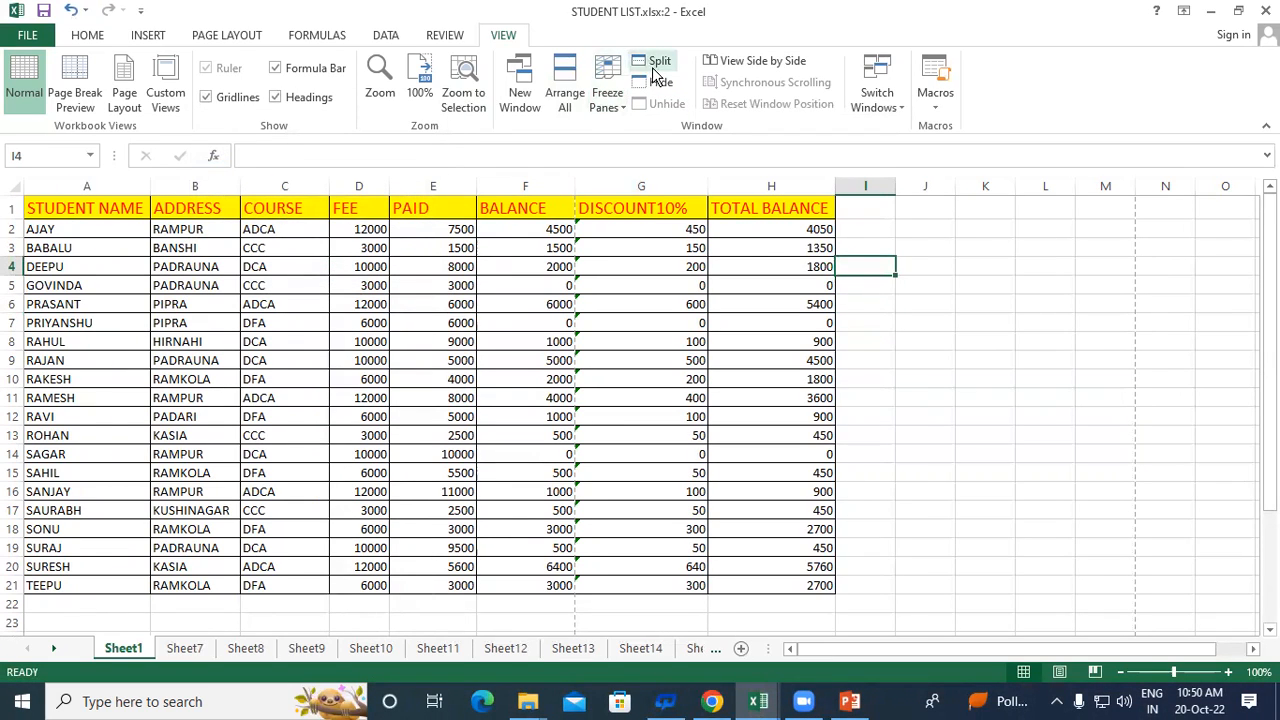
click(192, 648)
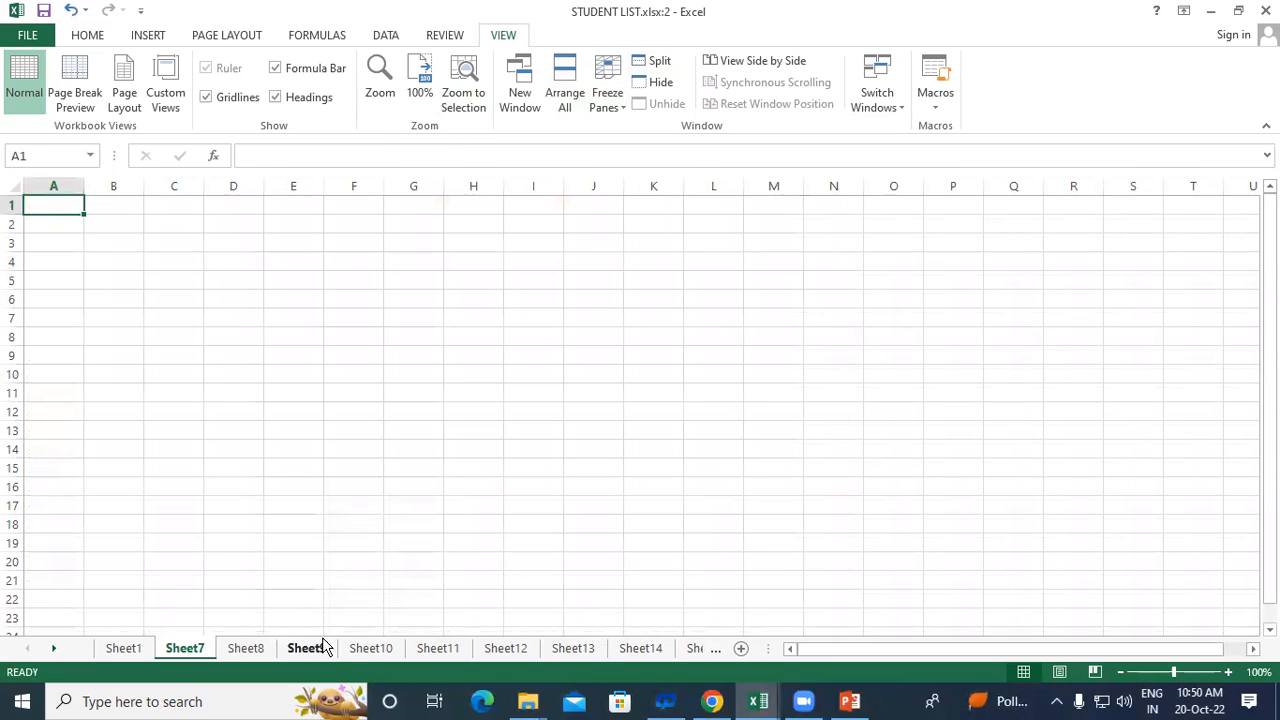
click(124, 648)
click(165, 92)
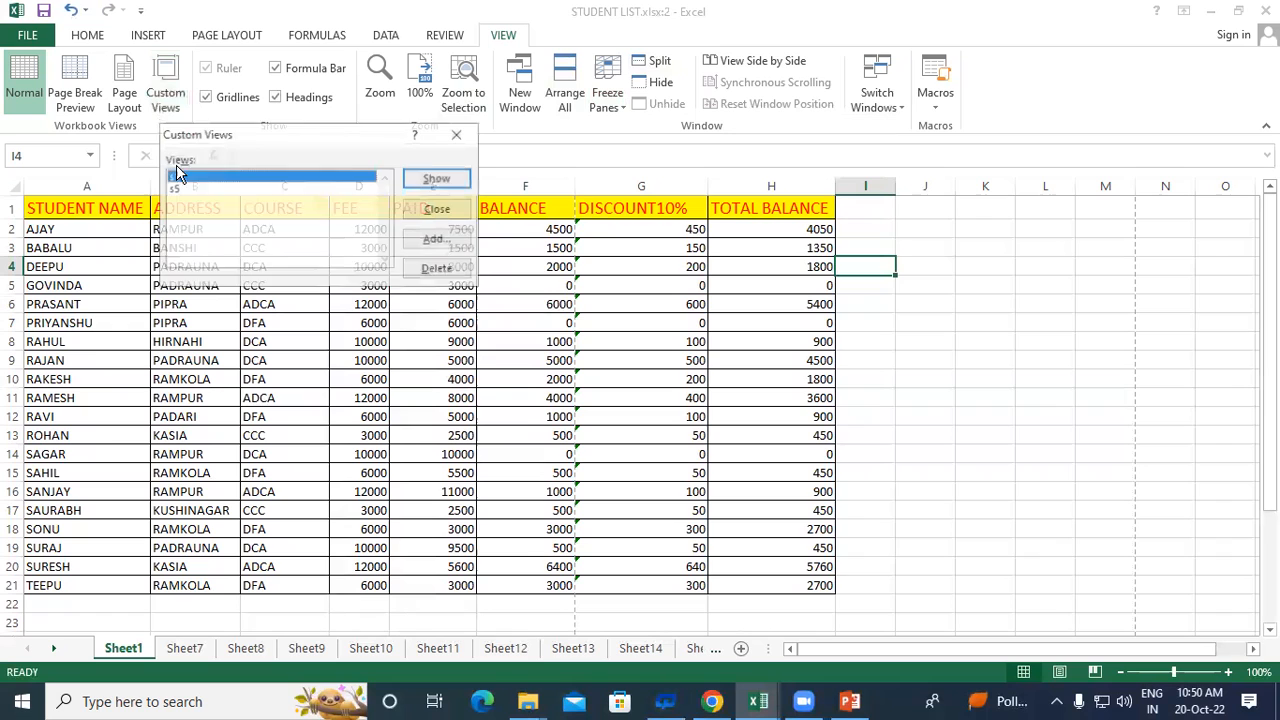
click(230, 188)
click(440, 180)
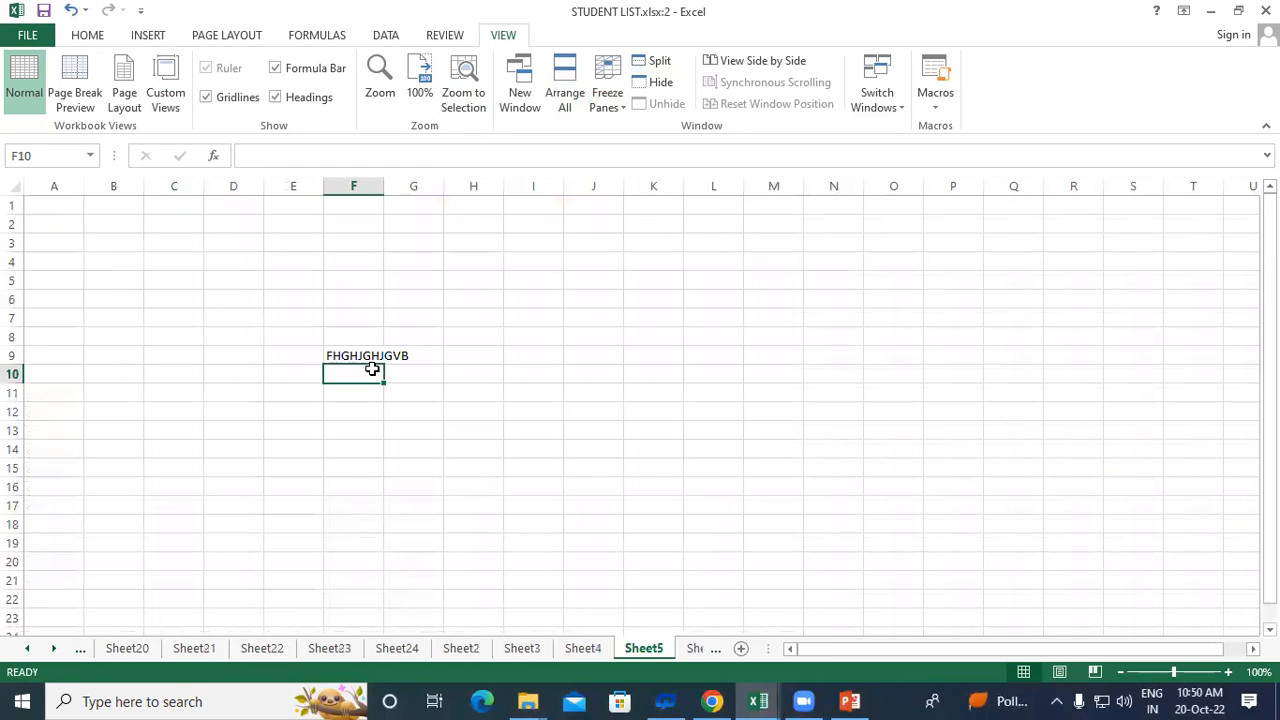
Hide the STUDENT LIST.xlsx:2 window while it shows Sheet5, and unhide it again.
click(660, 85)
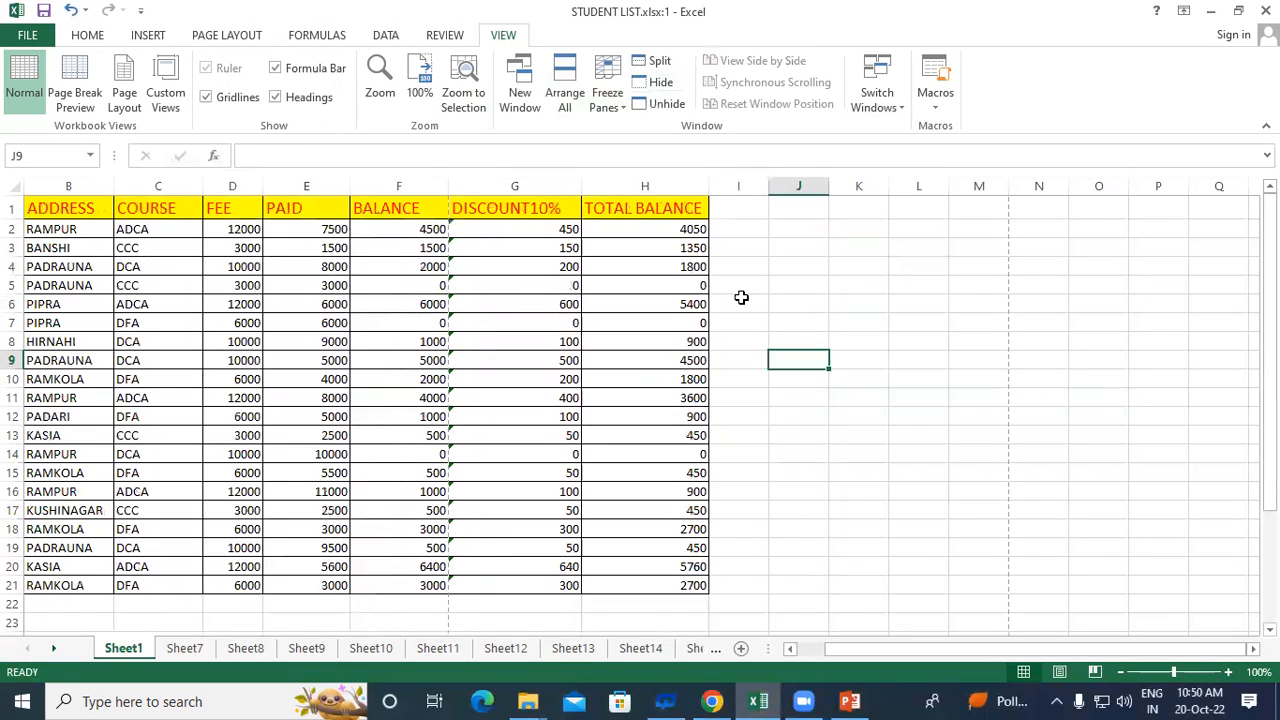
click(741, 297)
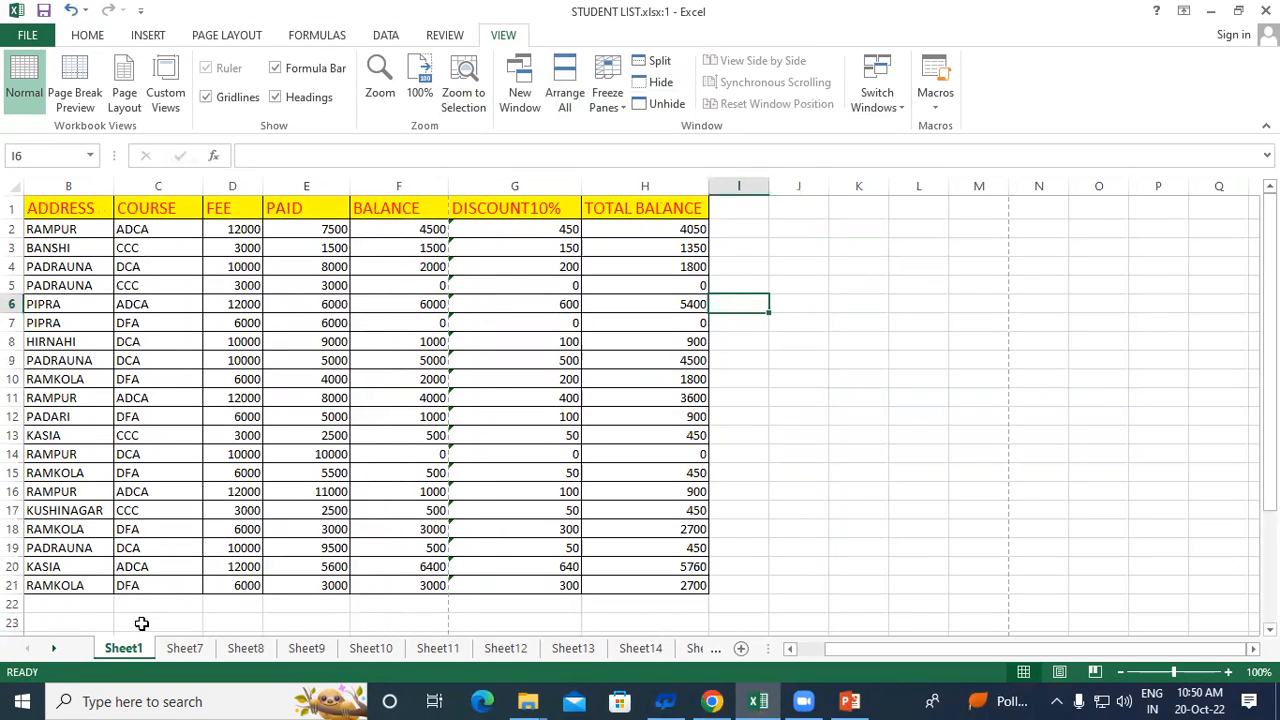
click(750, 372)
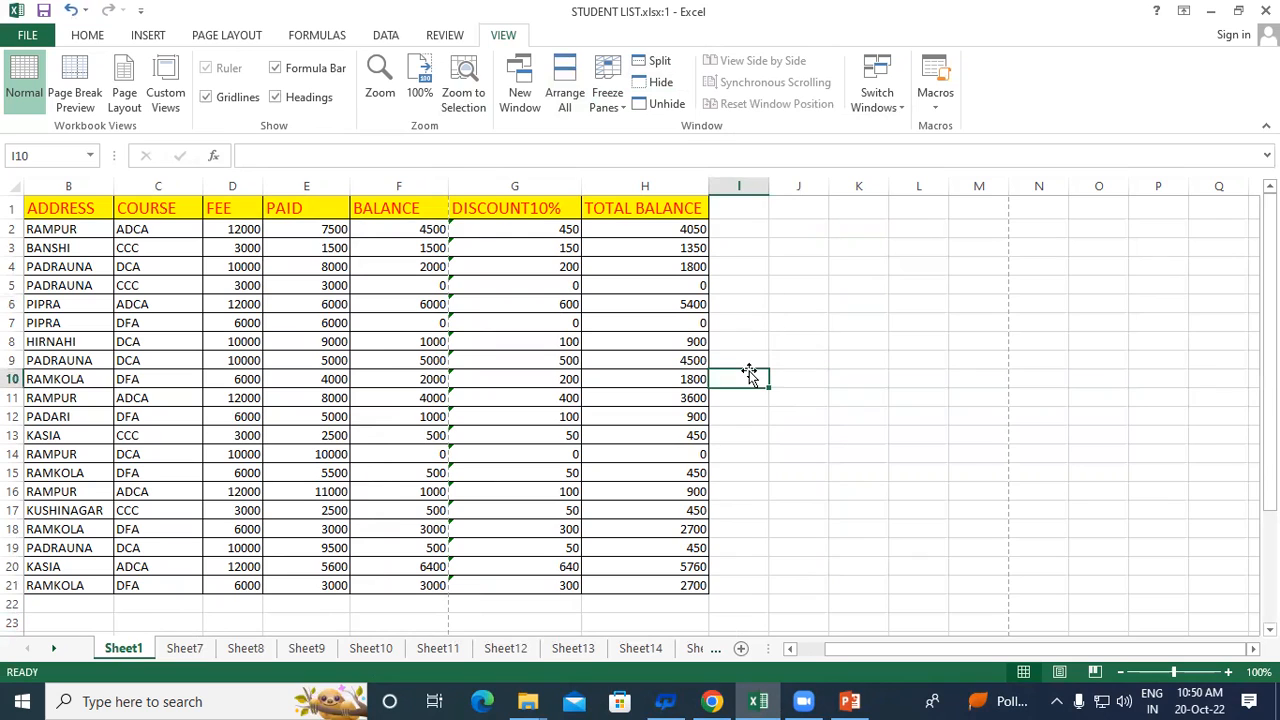
click(660, 104)
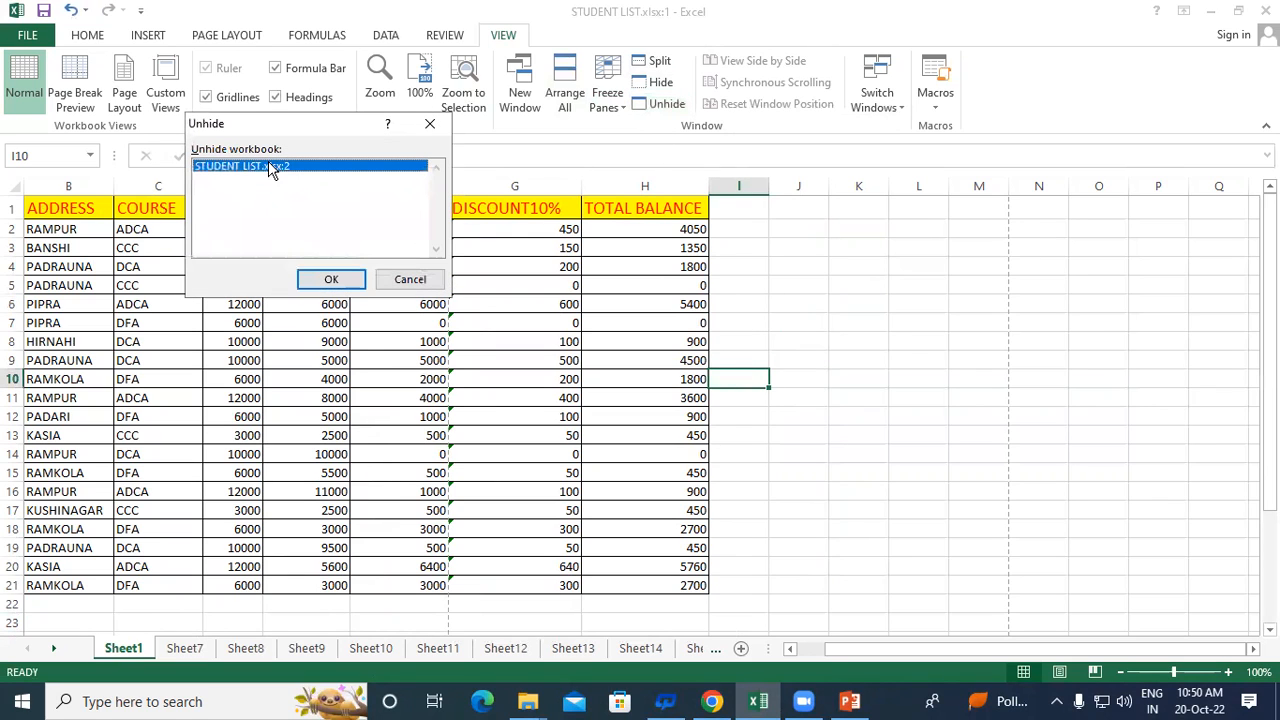
click(329, 281)
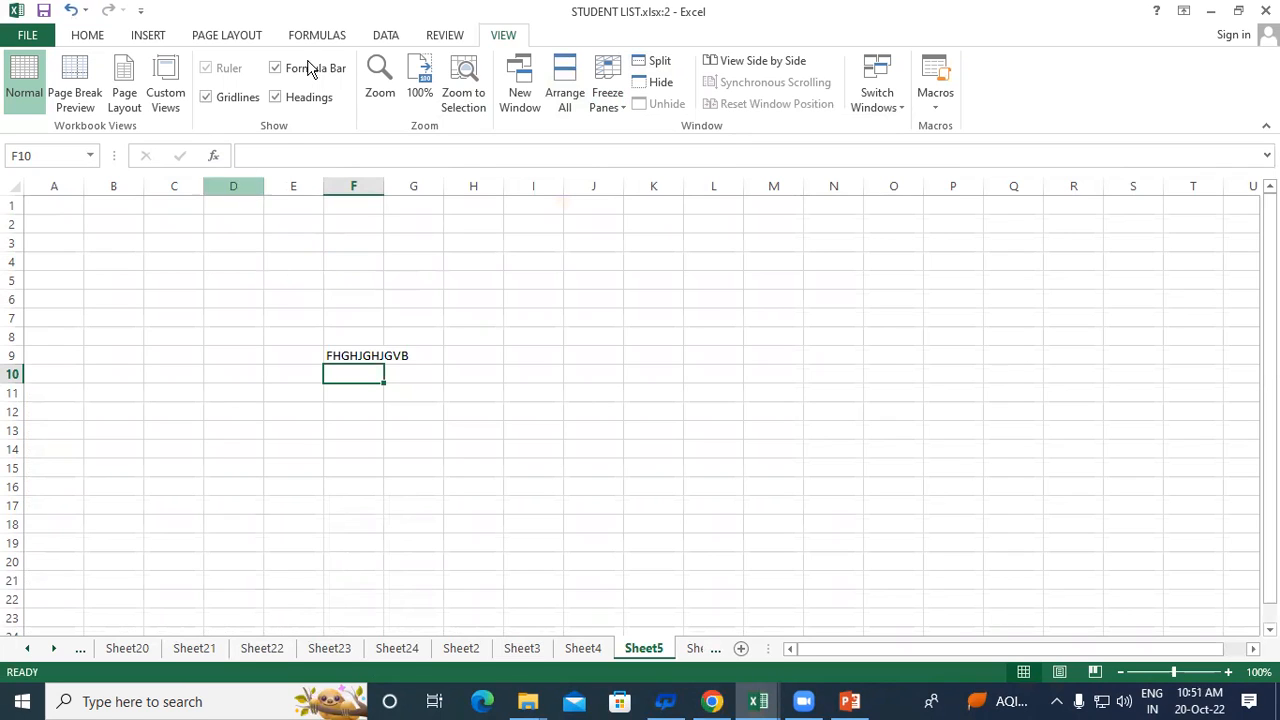
View the two STUDENT LIST windows side by side and try scrolling them together.
click(642, 312)
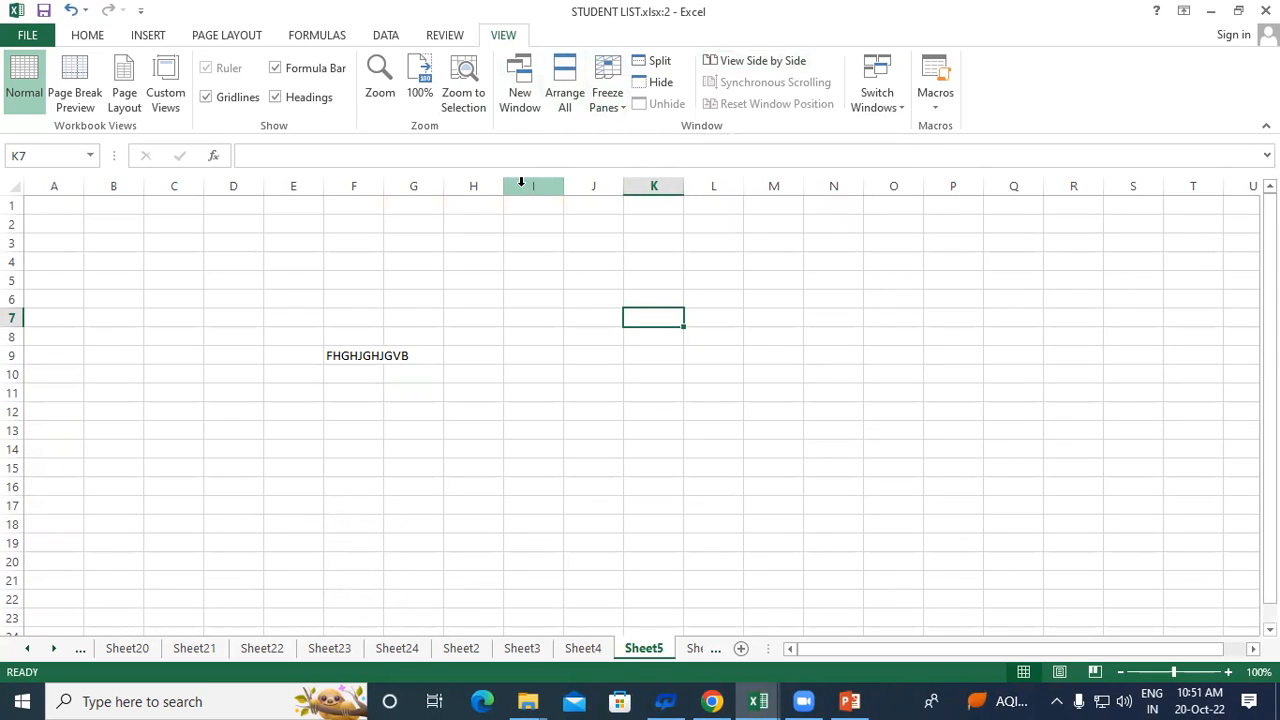
click(748, 61)
click(632, 264)
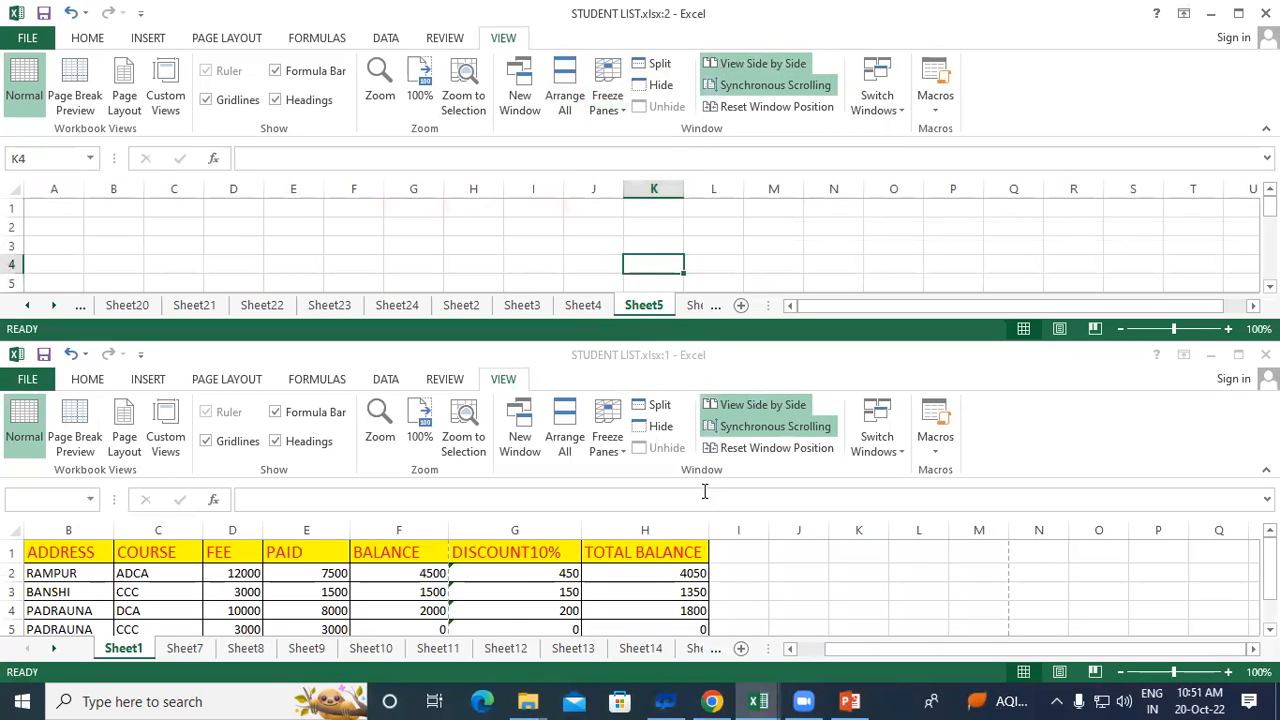
click(843, 551)
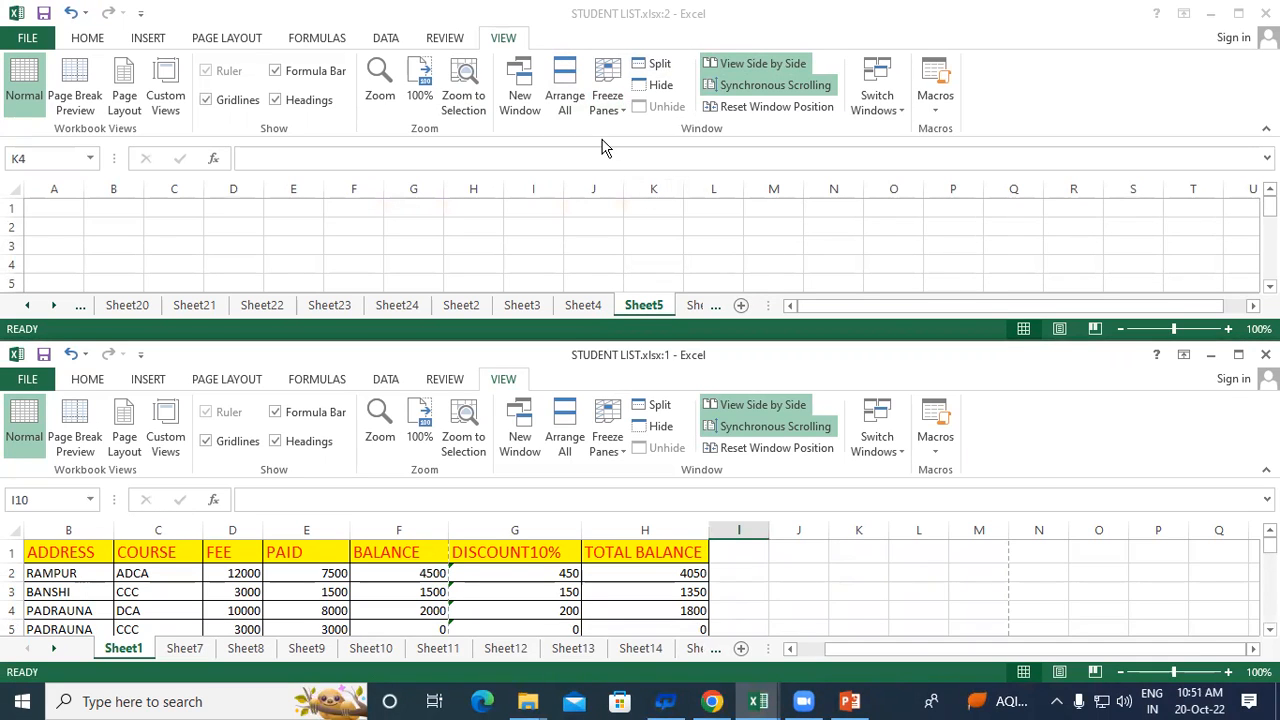
mouse_move(1270, 207)
mouse_down()
mouse_move(1270, 262)
mouse_move(1270, 206)
mouse_up()
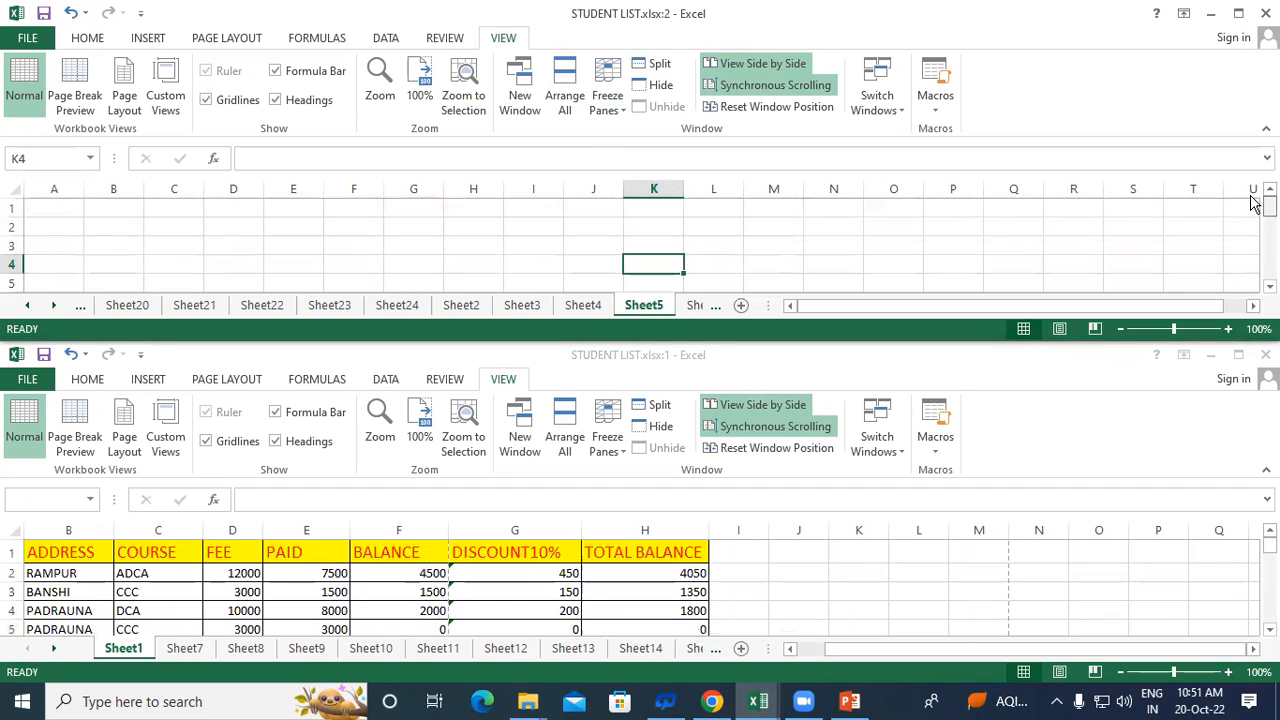
Turn off synchronous scrolling and try scrolling each of the two side-by-side windows separately.
click(795, 86)
mouse_move(1270, 206)
mouse_down()
mouse_move(1270, 262)
mouse_move(1270, 206)
mouse_up()
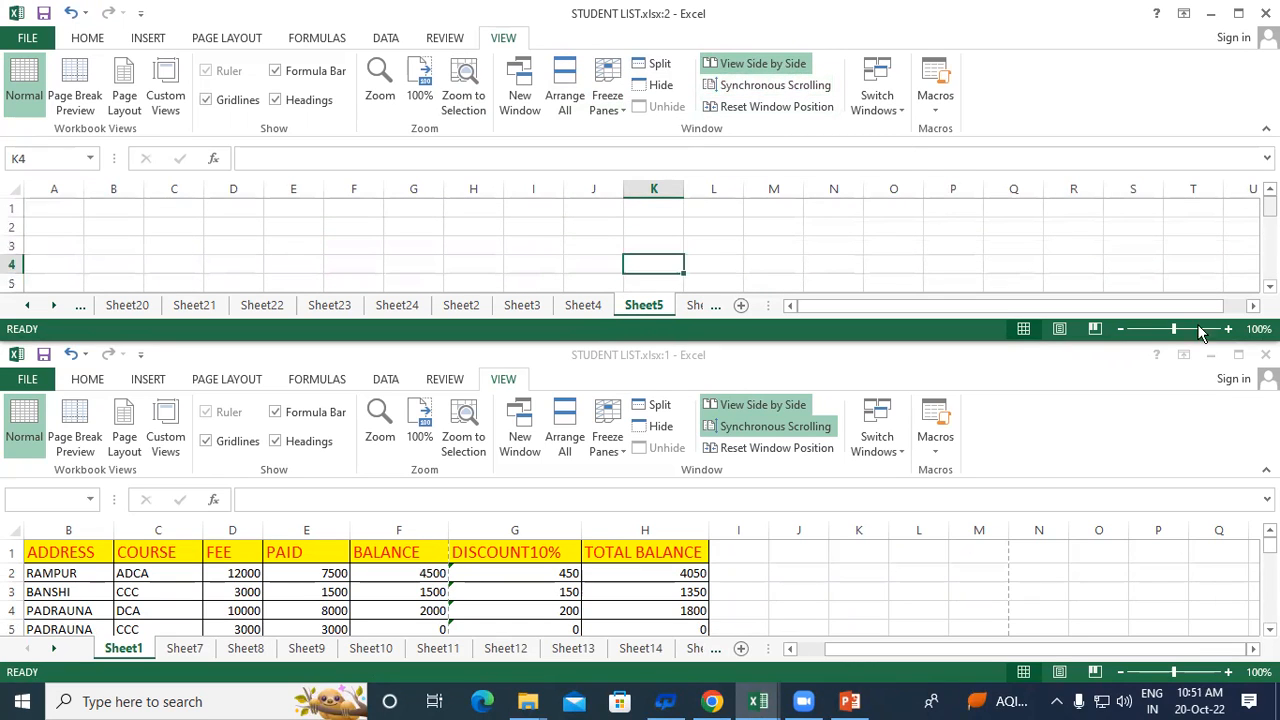
click(1093, 560)
drag(1270, 546, 846, 166)
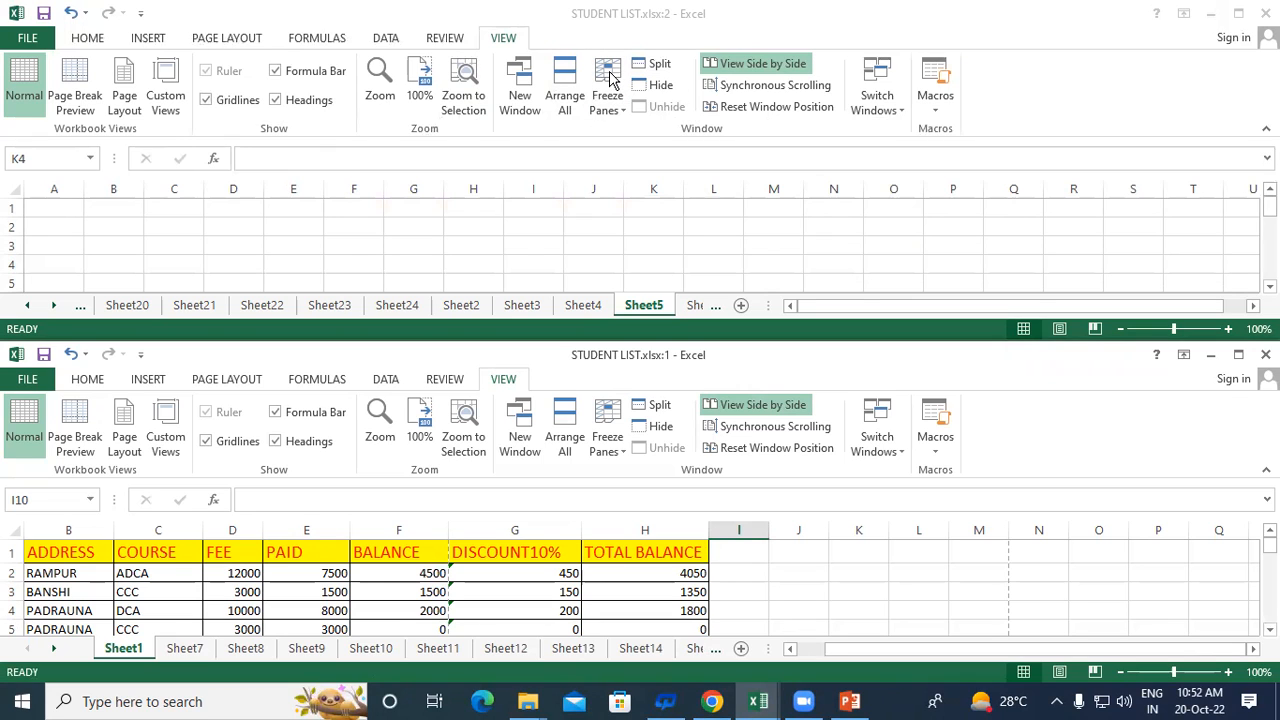
Reset the side-by-side window position with STUDENT LIST.xlsx:1 active and turn synchronous scrolling on.
click(781, 106)
click(775, 85)
click(762, 107)
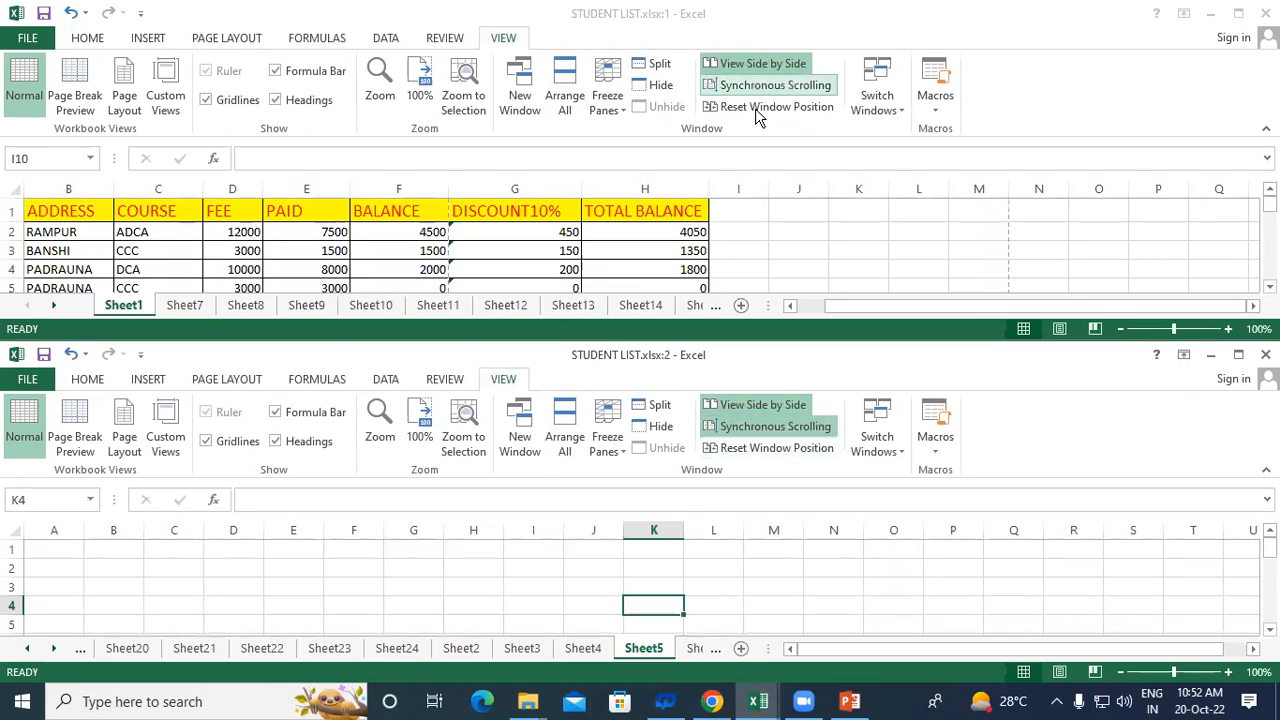
click(755, 108)
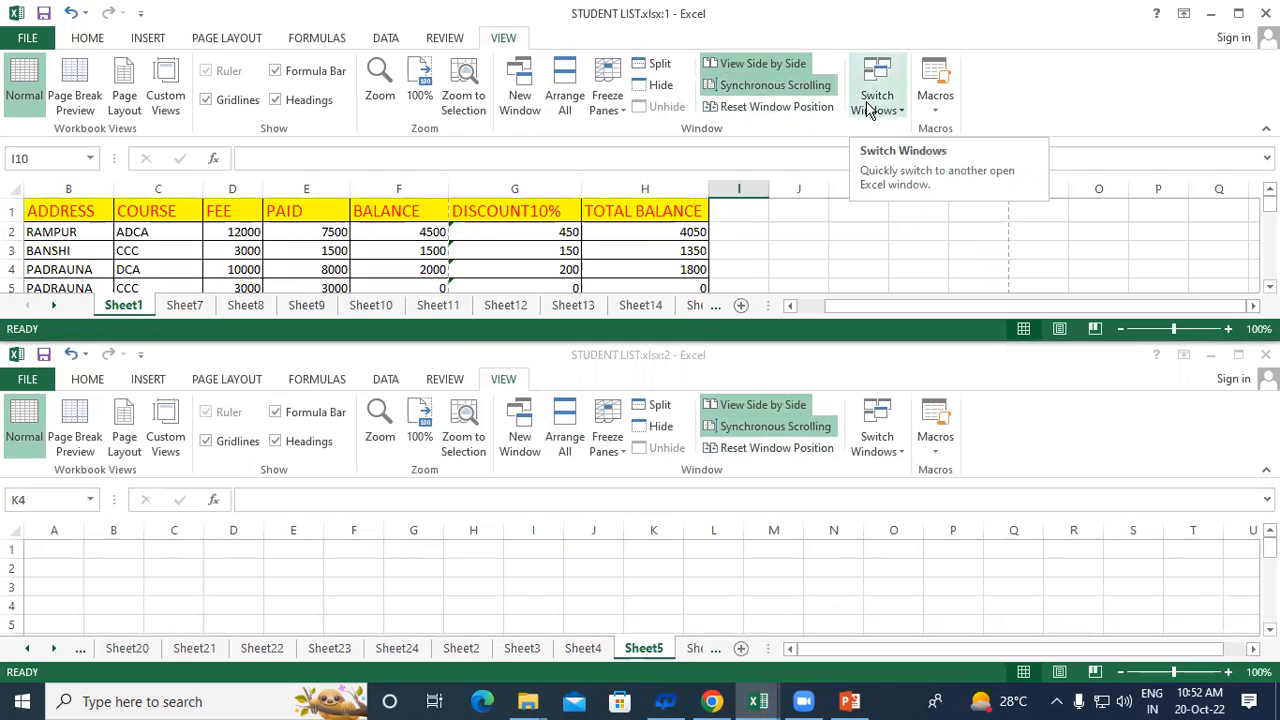
Switch back and forth between the STUDENT LIST.xlsx:1 and STUDENT LIST.xlsx:2 windows using Switch Windows.
click(880, 252)
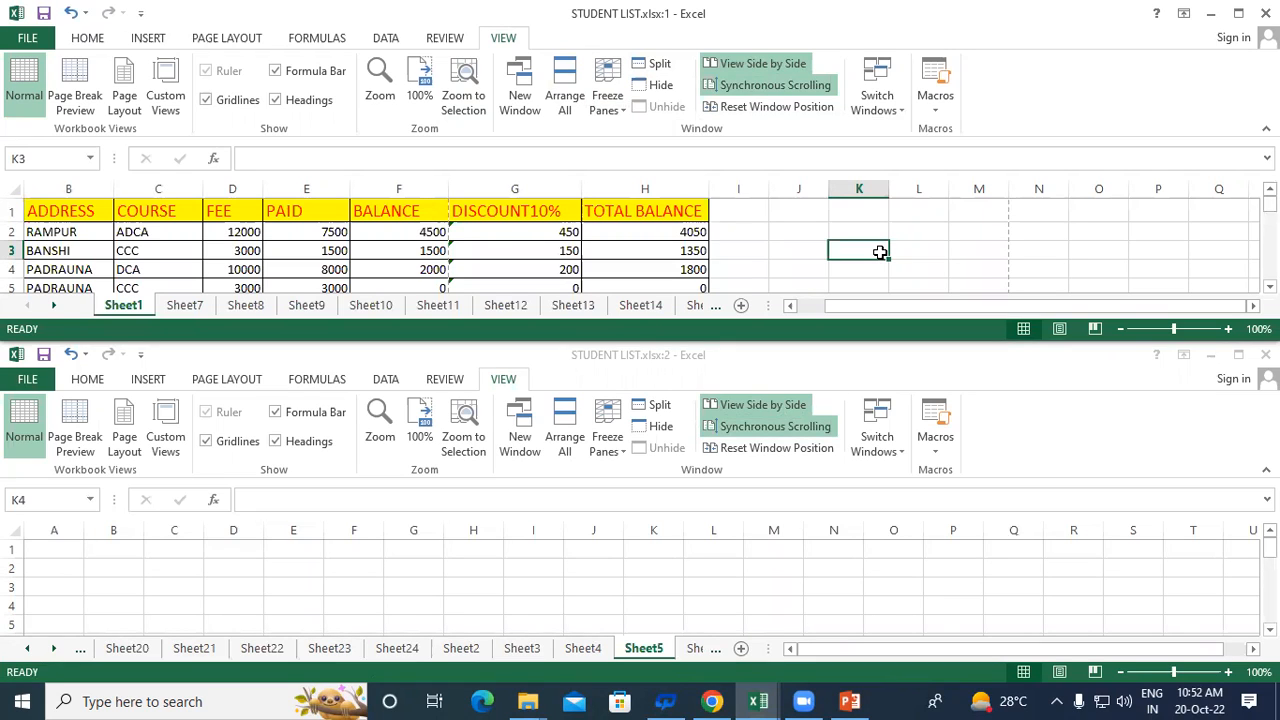
click(876, 106)
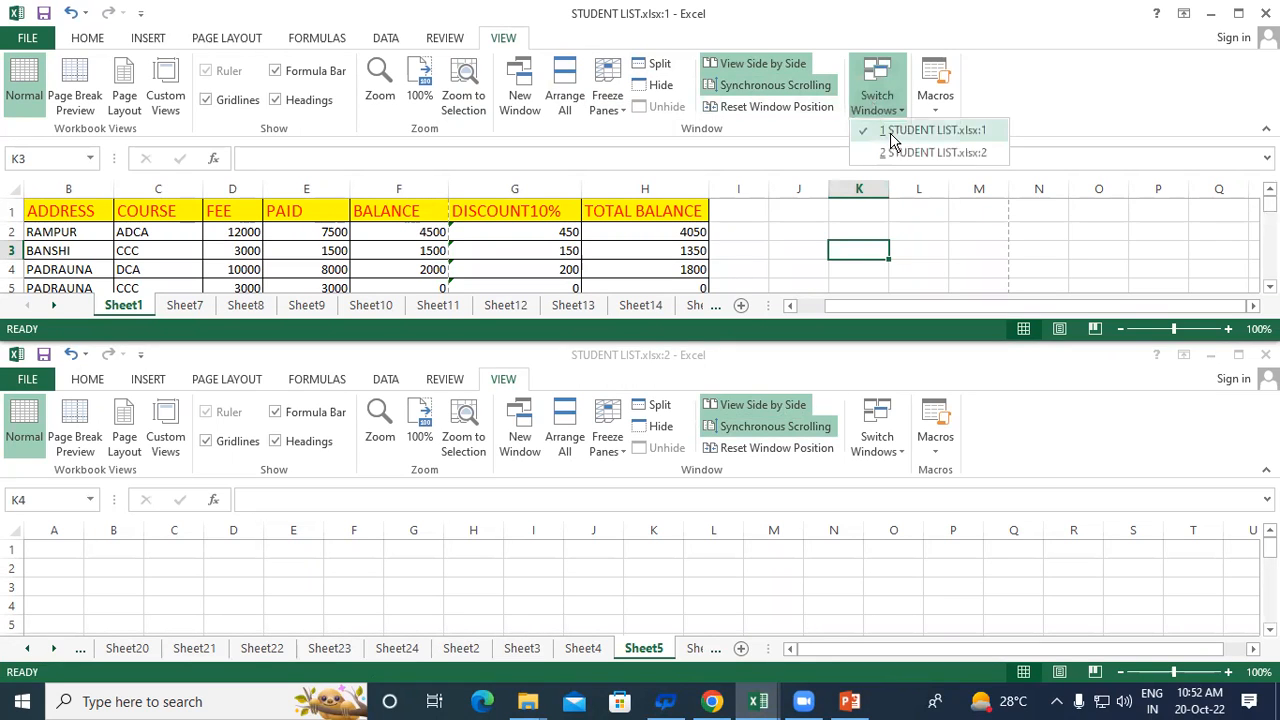
click(894, 152)
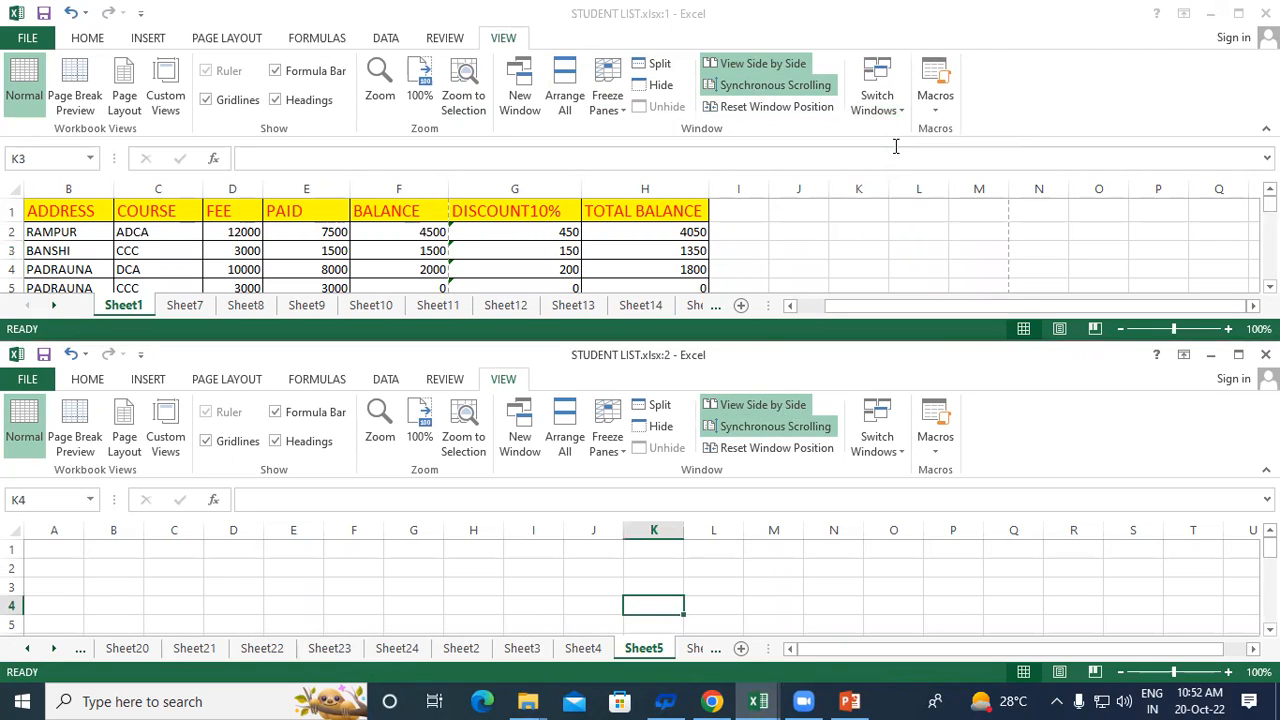
click(889, 111)
click(883, 113)
click(886, 130)
click(832, 552)
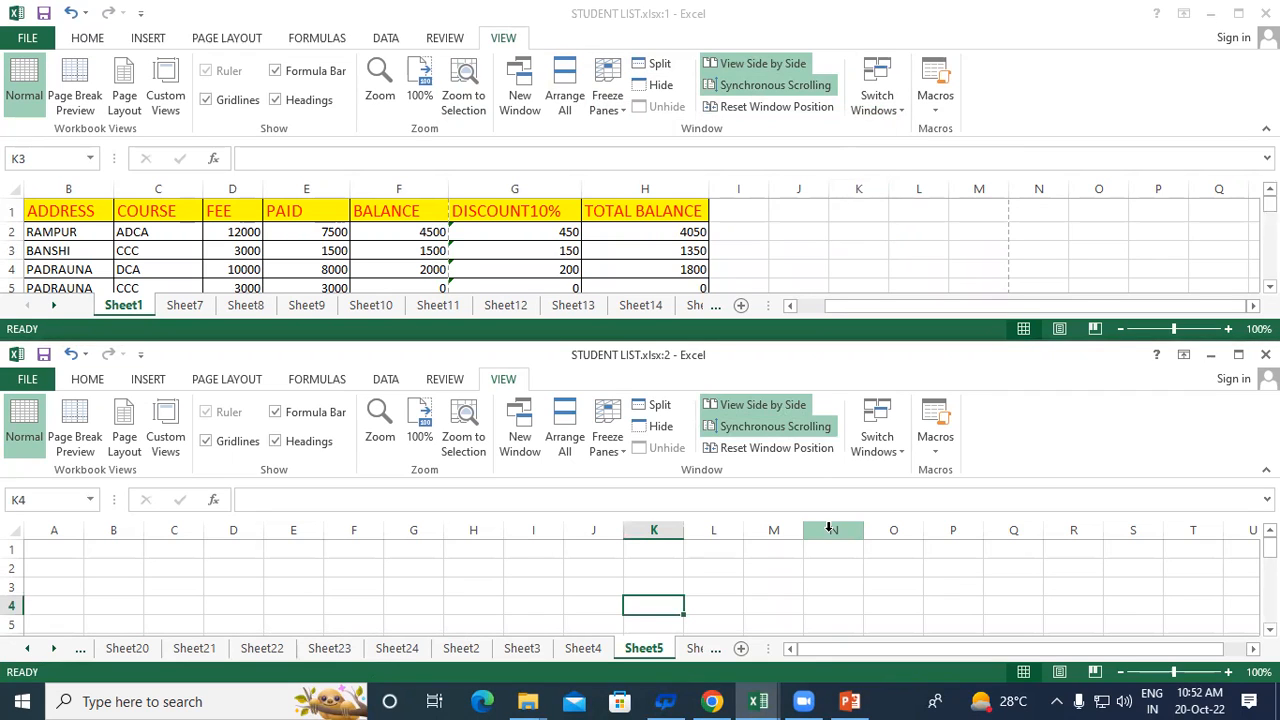
Create a blank workbook in a maximized window and switch from it to STUDENT LIST.xlsx:2.
key(ctrl+n)
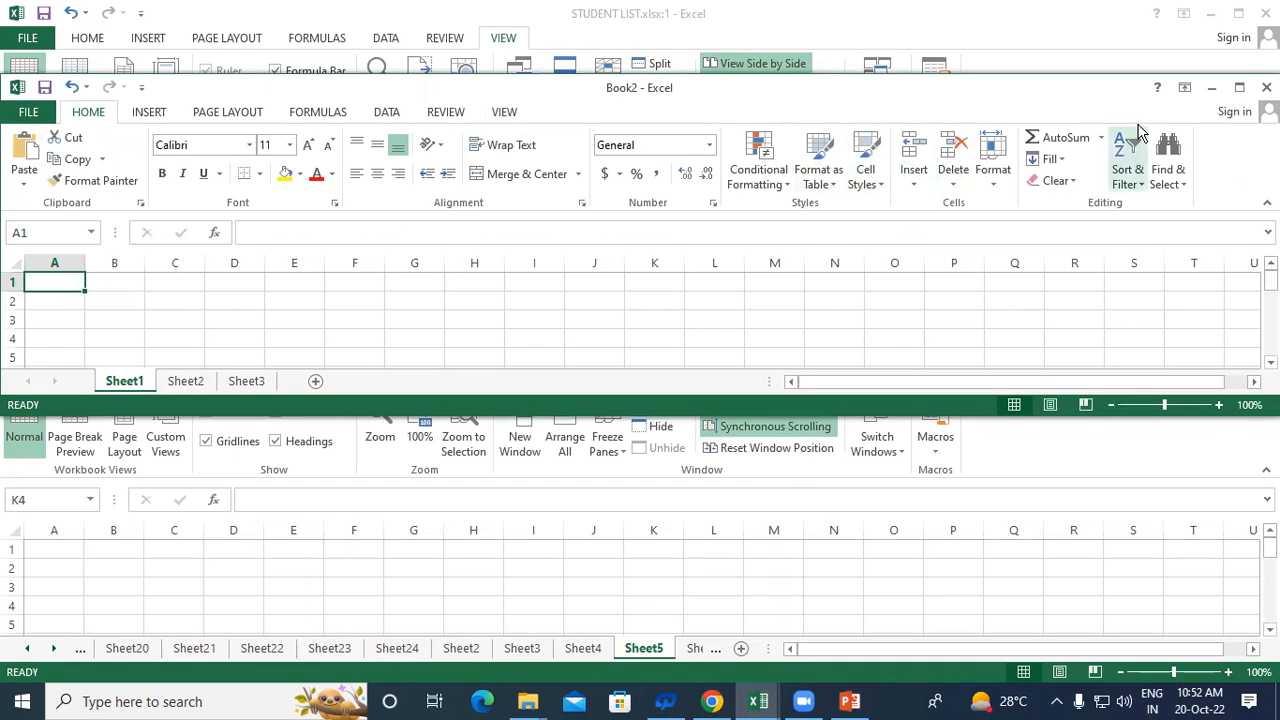
click(1239, 88)
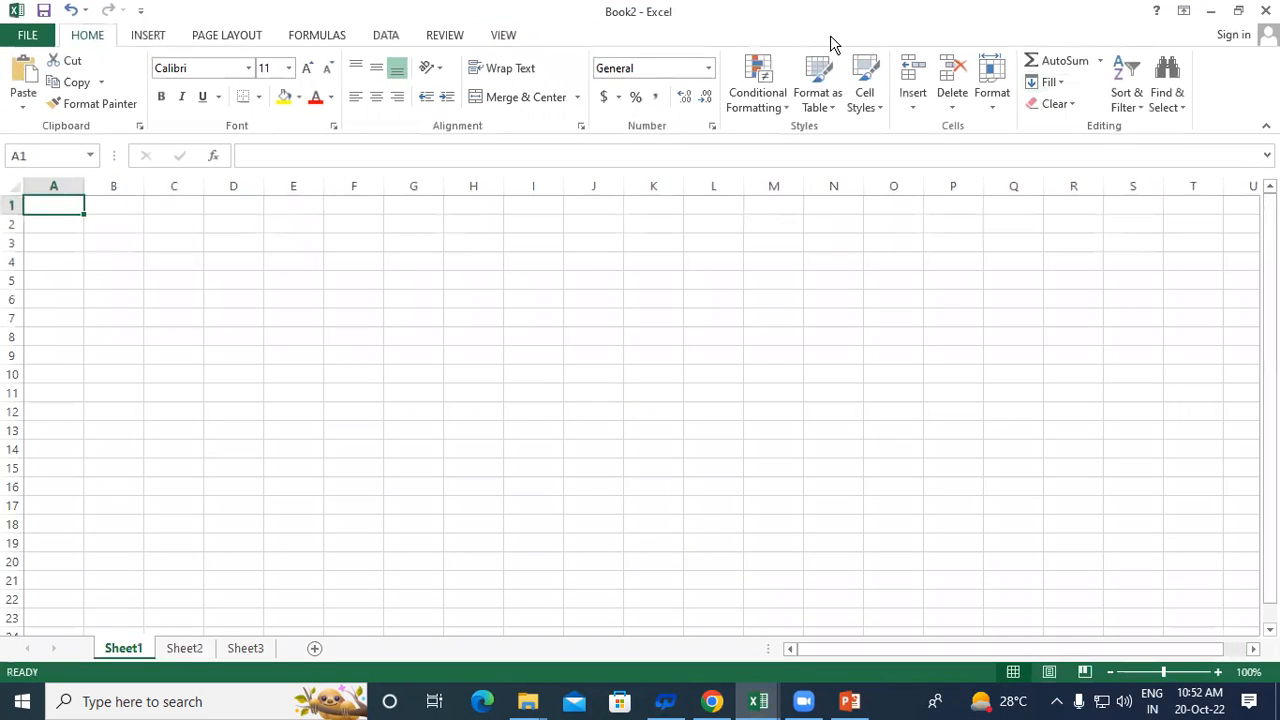
click(505, 36)
click(875, 112)
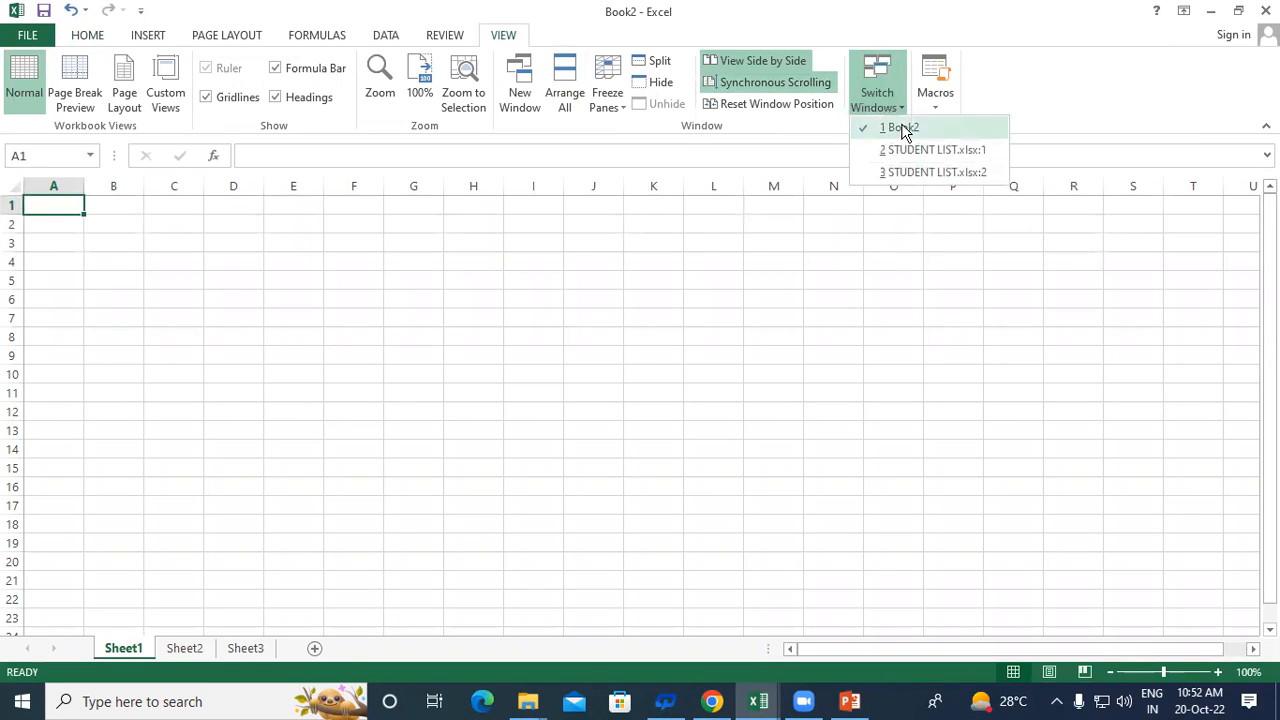
click(903, 173)
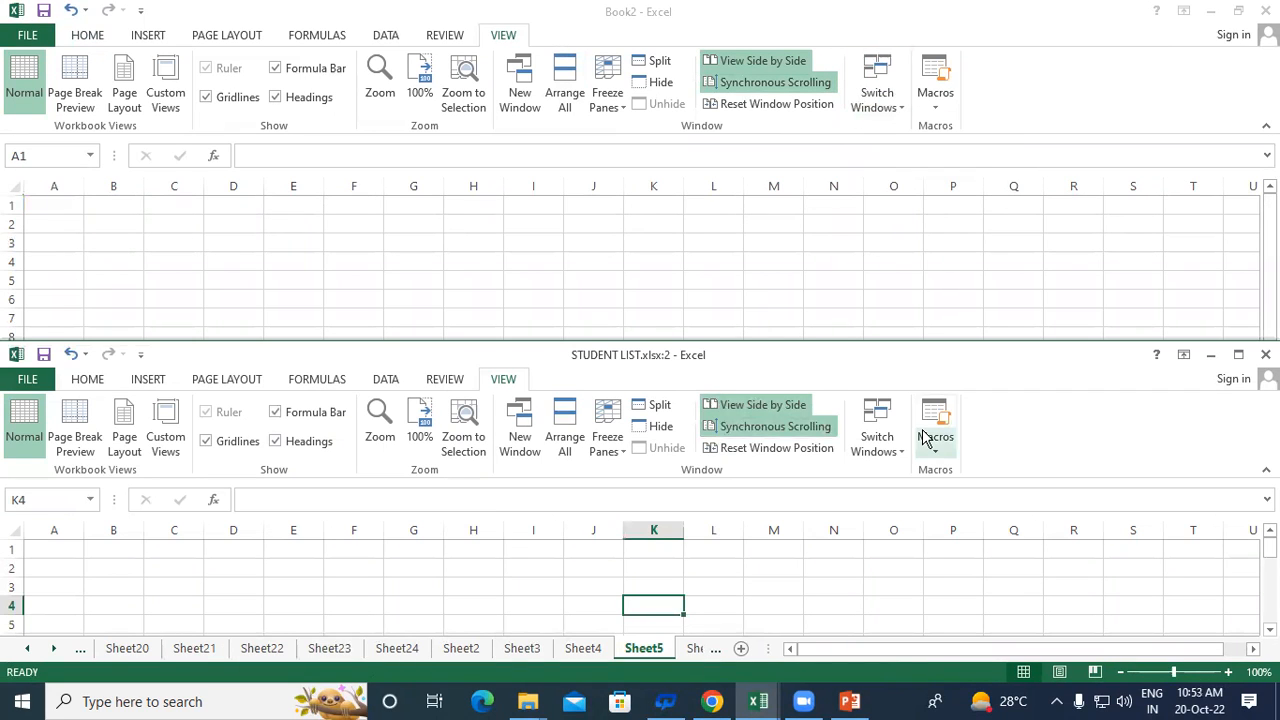
Use Switch Windows to go from Book2 to STUDENT LIST.xlsx:1 and back to Book2.
drag(976, 357, 928, 183)
click(884, 100)
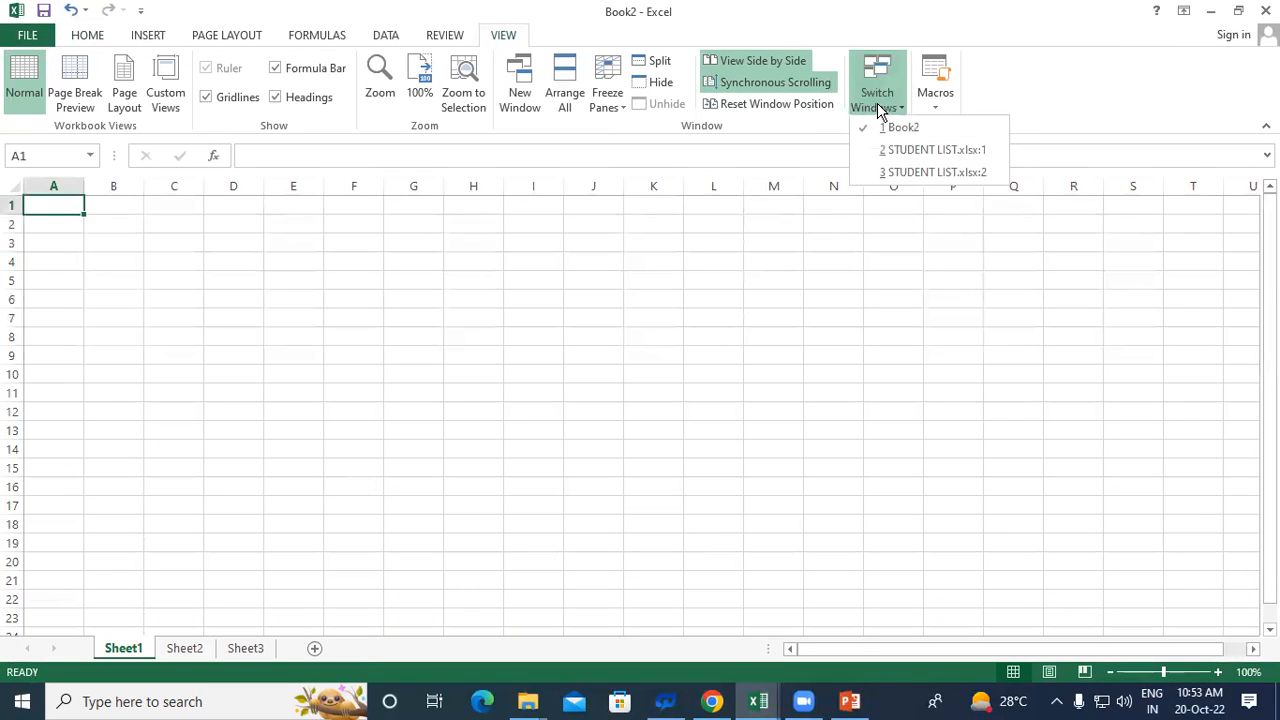
click(895, 150)
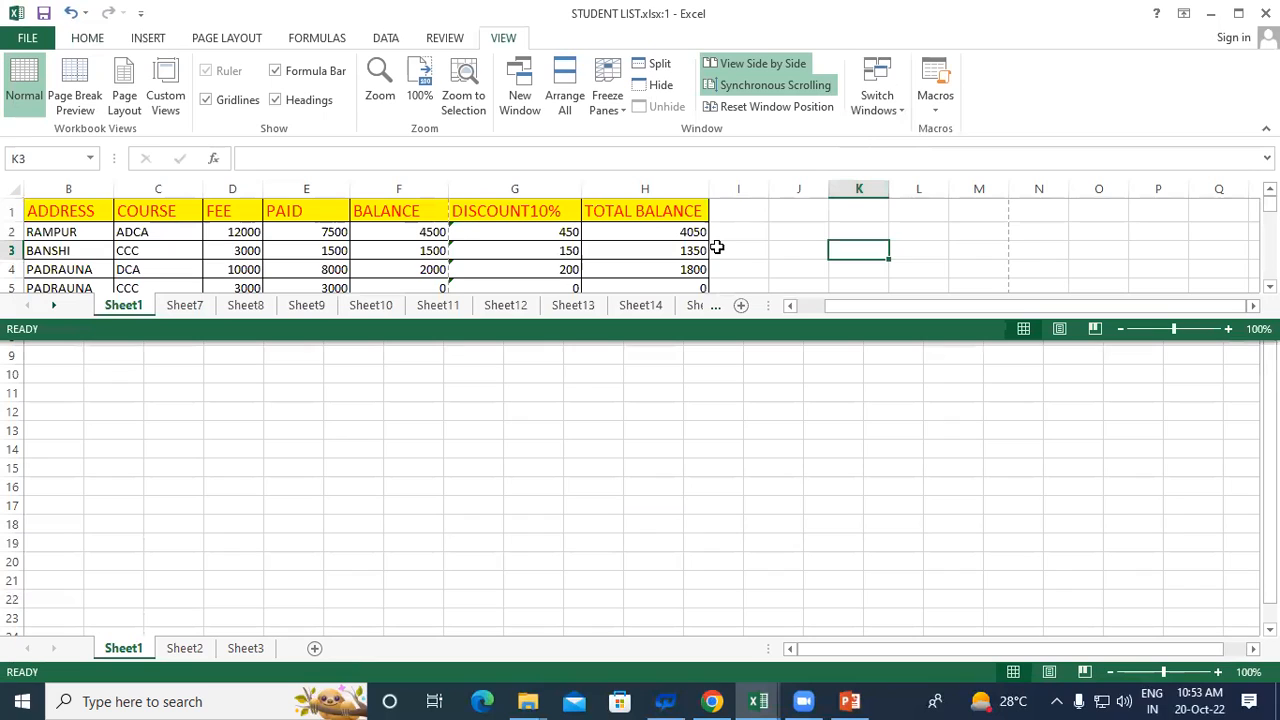
click(886, 110)
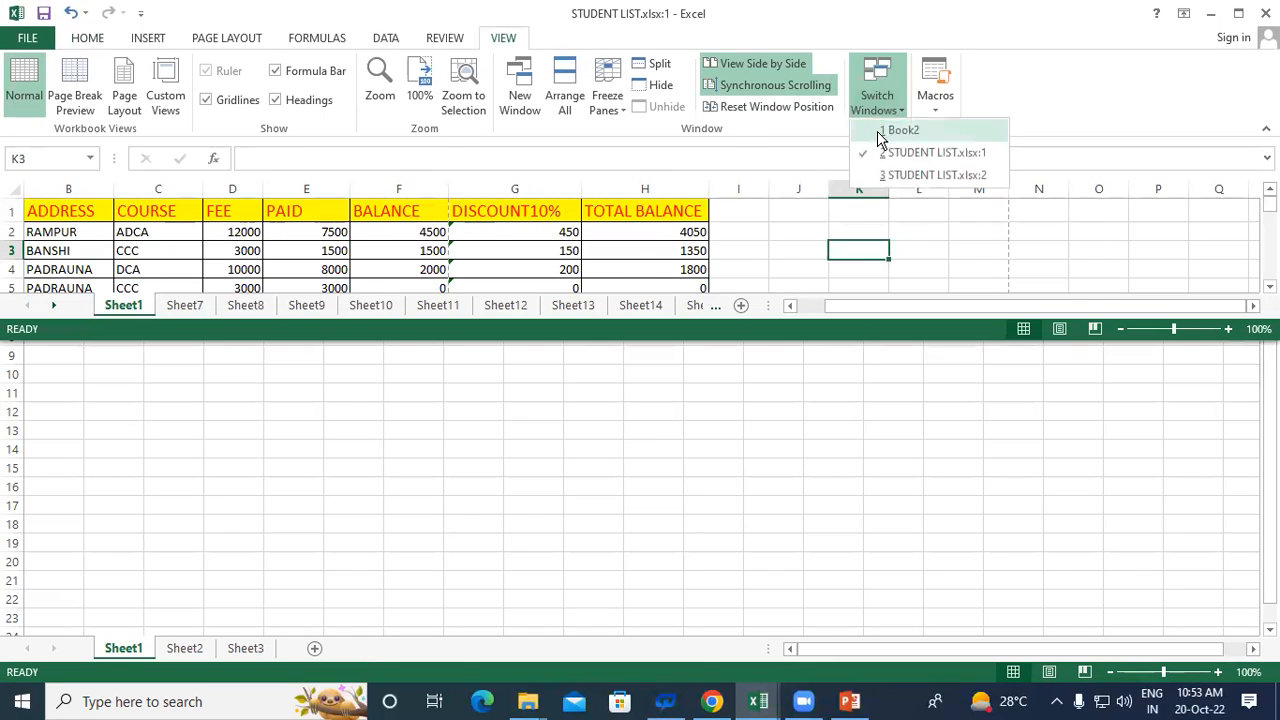
click(880, 131)
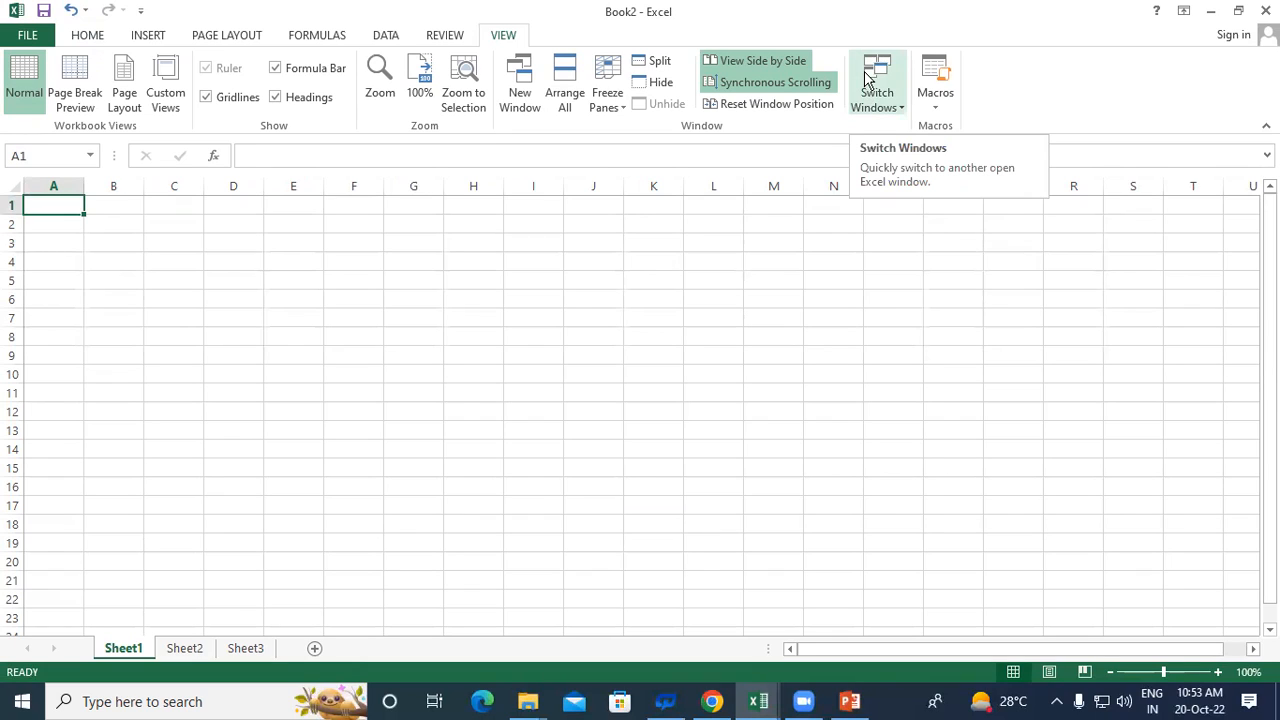
Start recording Macro1 from cell A3, assigning it the shortcut Ctrl+Shift+S and storing it in This Workbook.
click(690, 372)
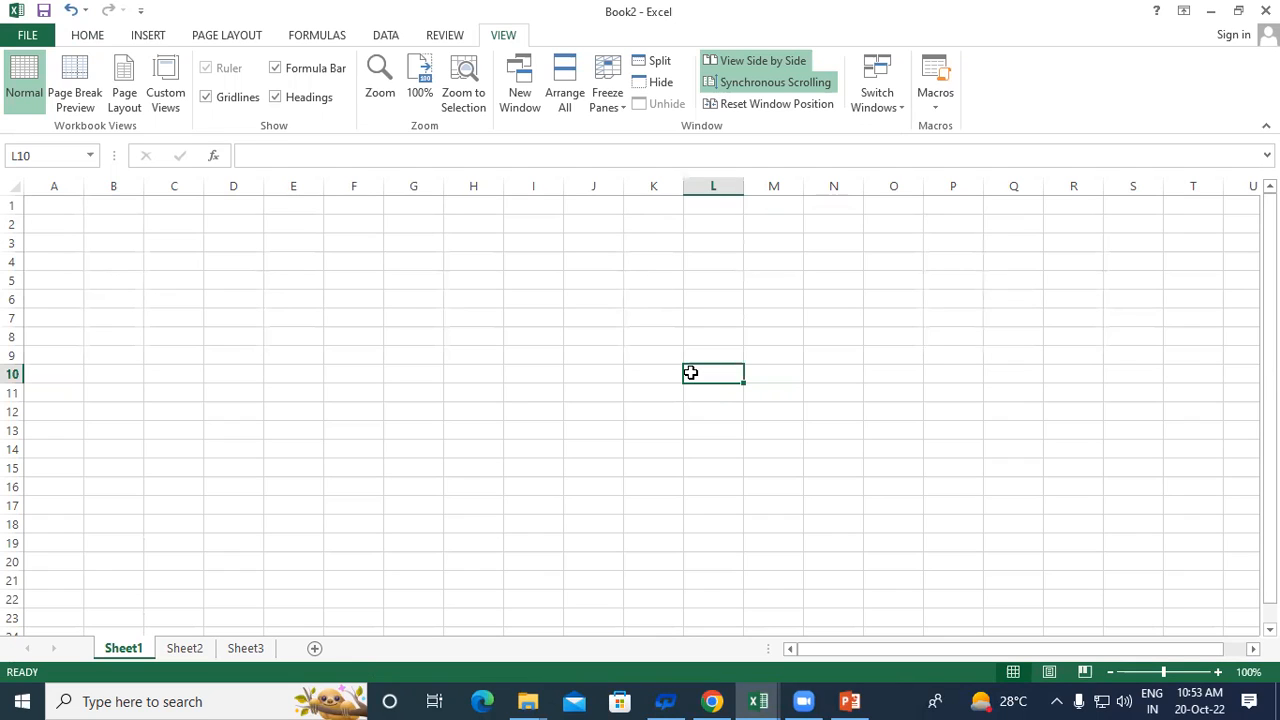
click(216, 316)
click(60, 242)
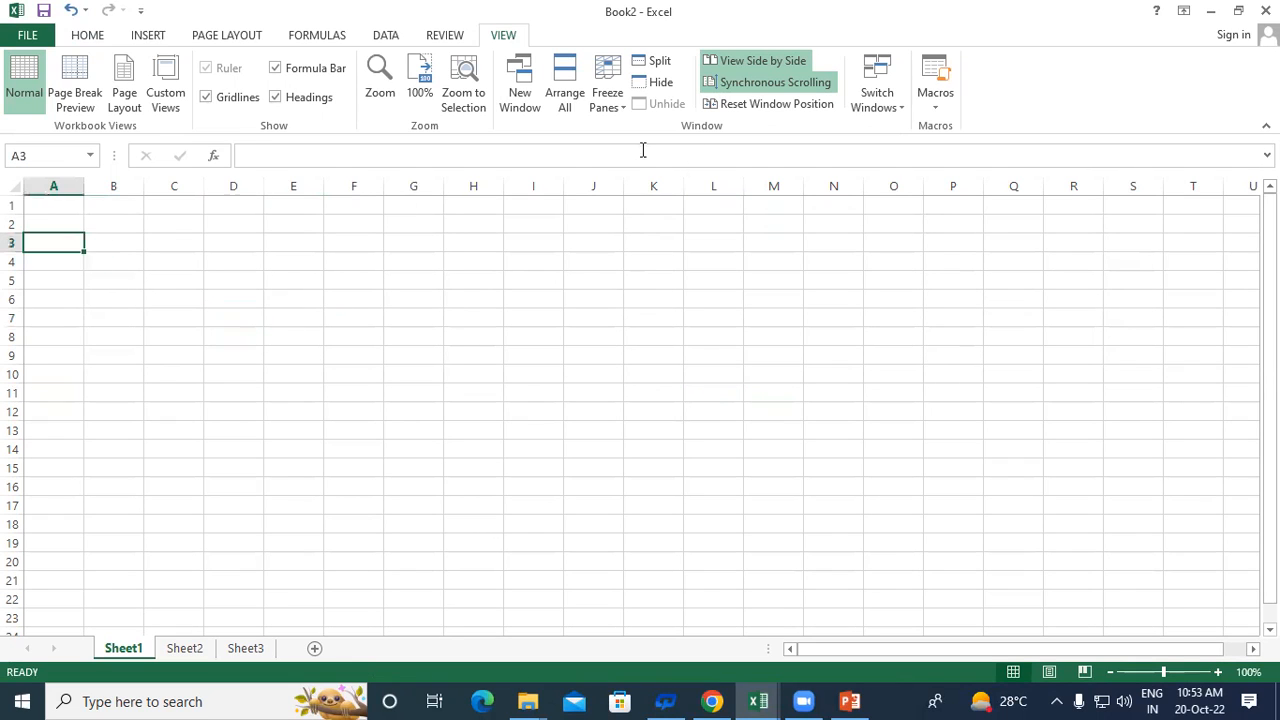
click(935, 105)
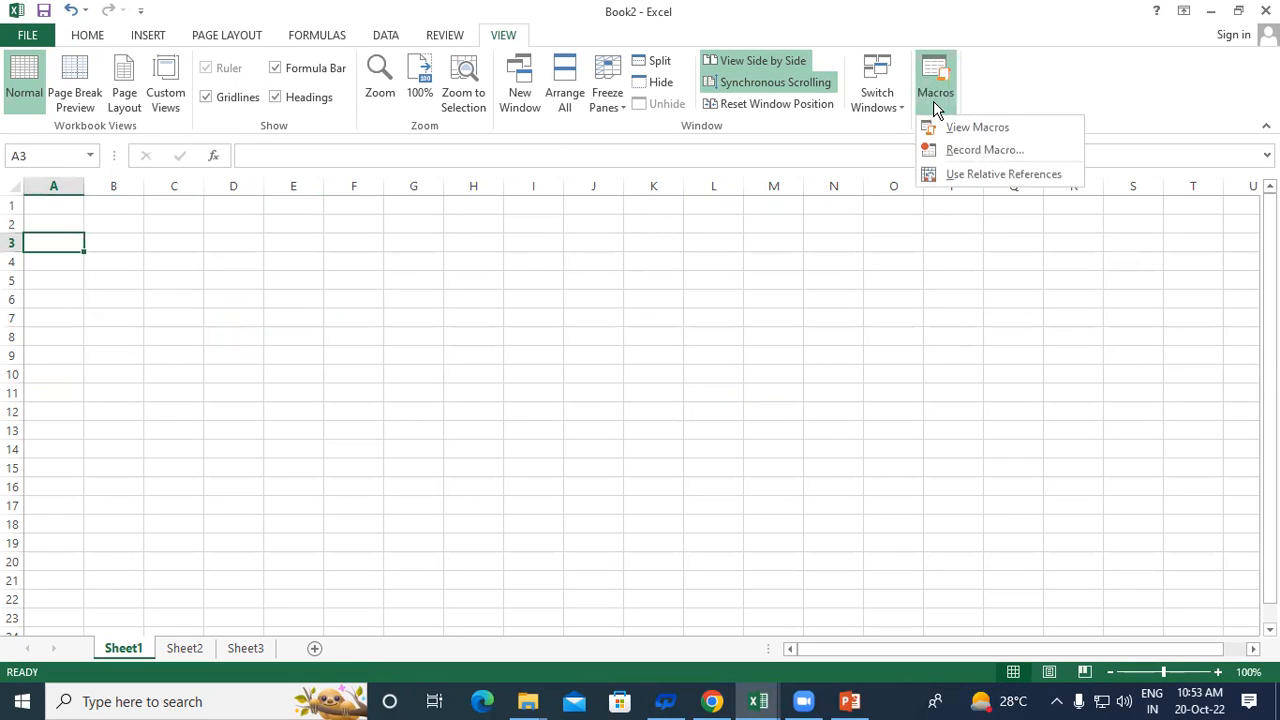
click(975, 150)
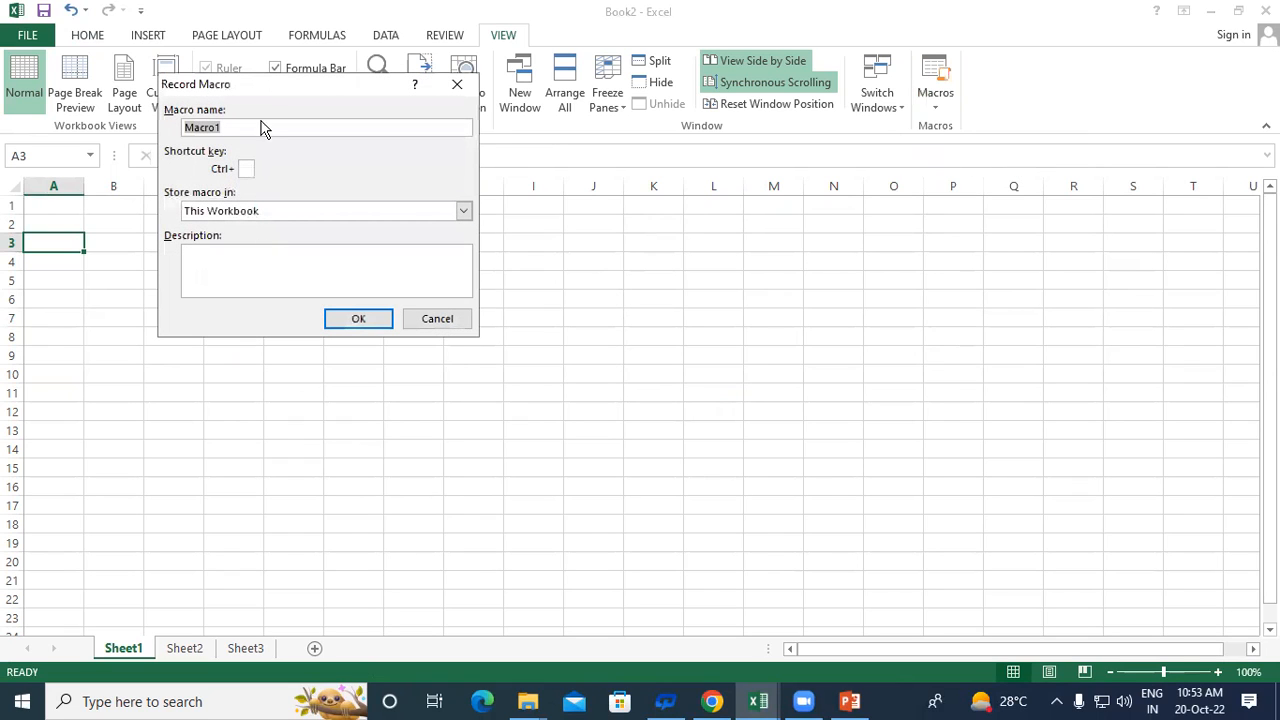
click(245, 168)
text(S)
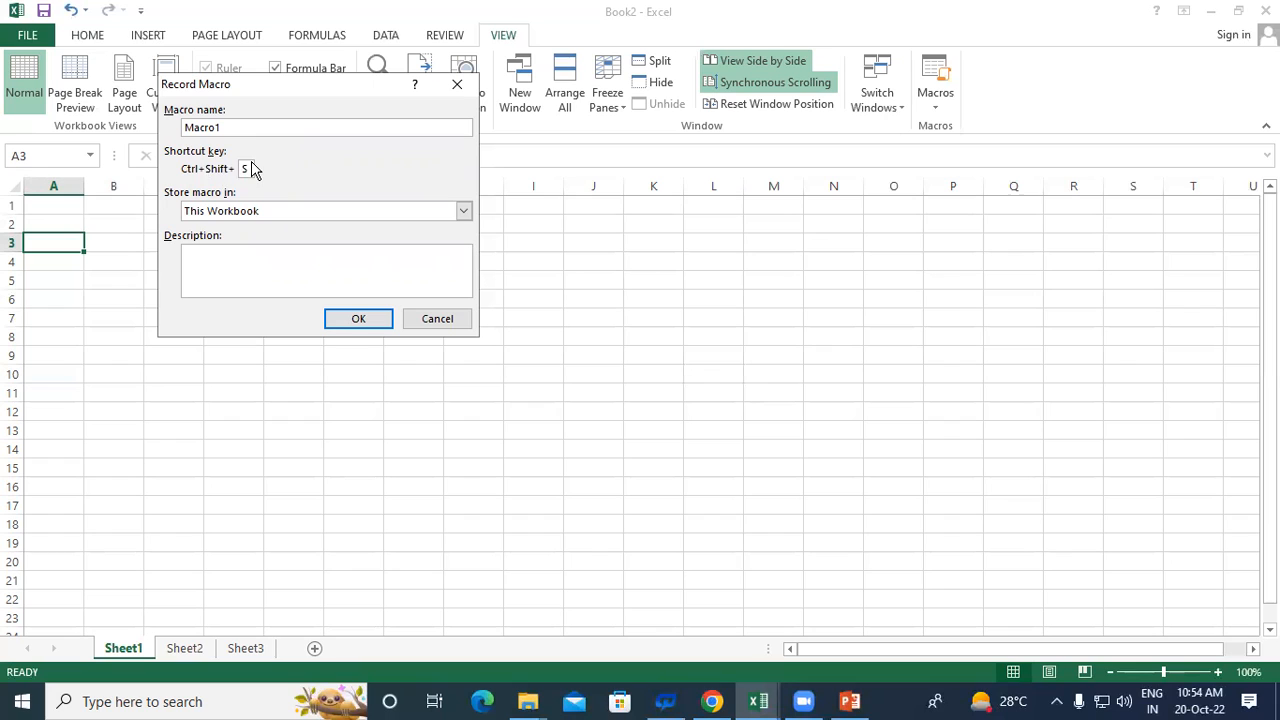
click(355, 325)
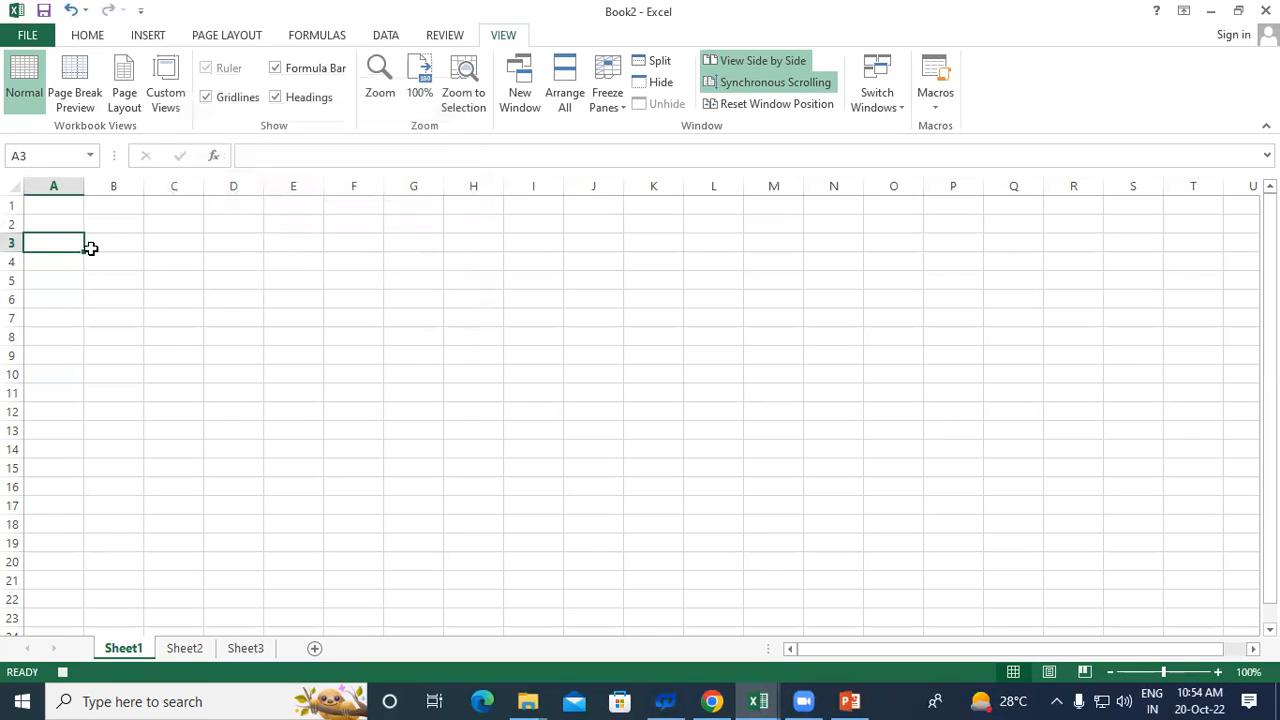
Enter the heading "Student Name" in cell A3 and widen column A to fit it.
text(Stu)
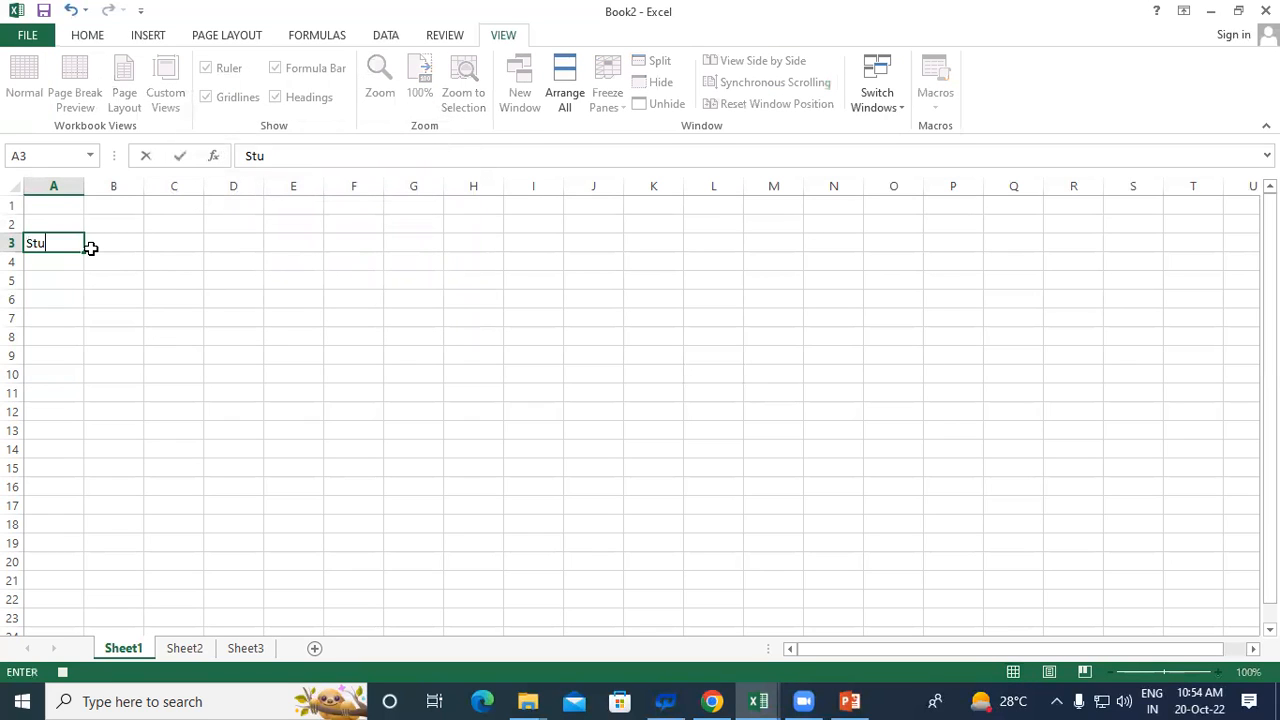
text(dent Name)
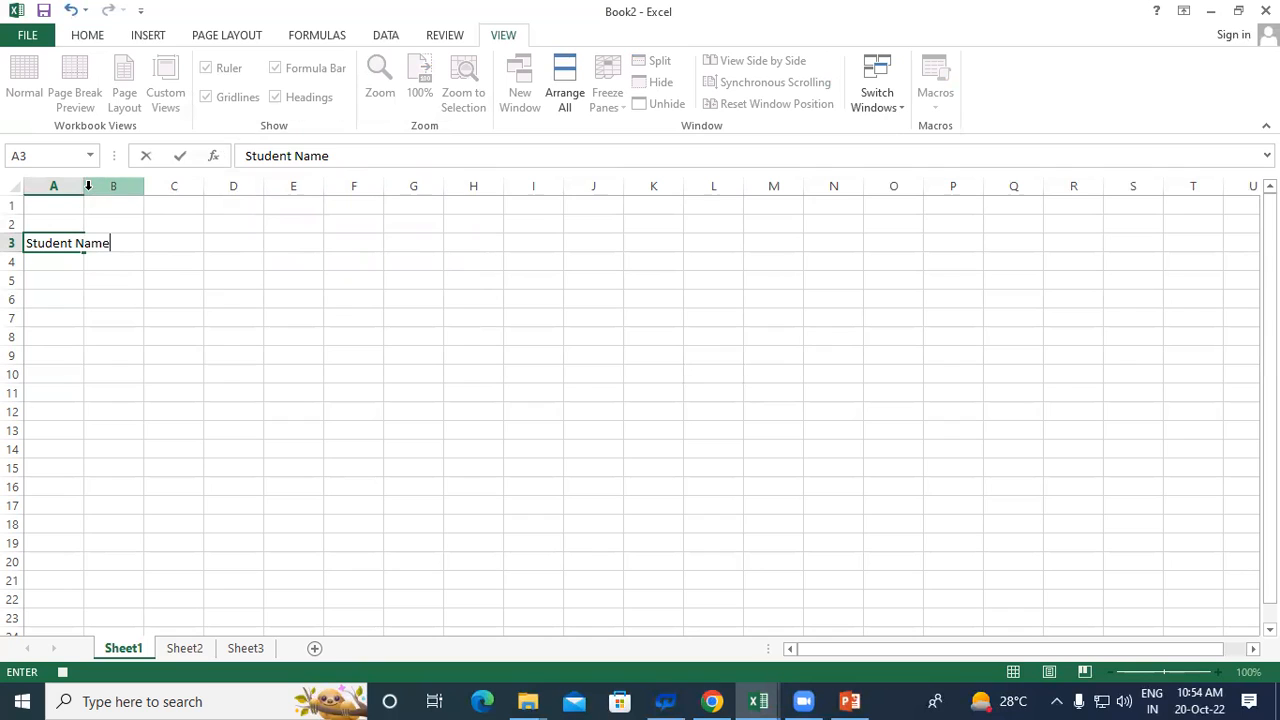
click(78, 187)
drag(89, 186, 143, 186)
Enter the heading "Address" in cell B3.
click(171, 237)
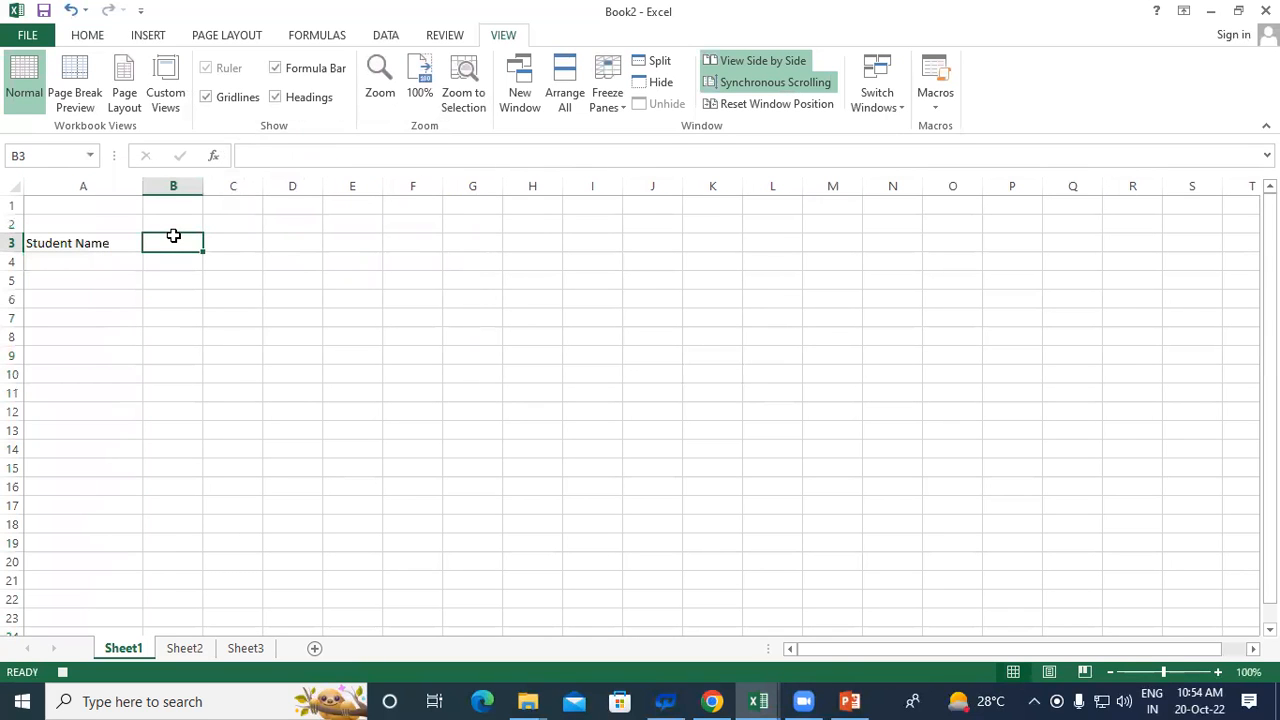
text(Add)
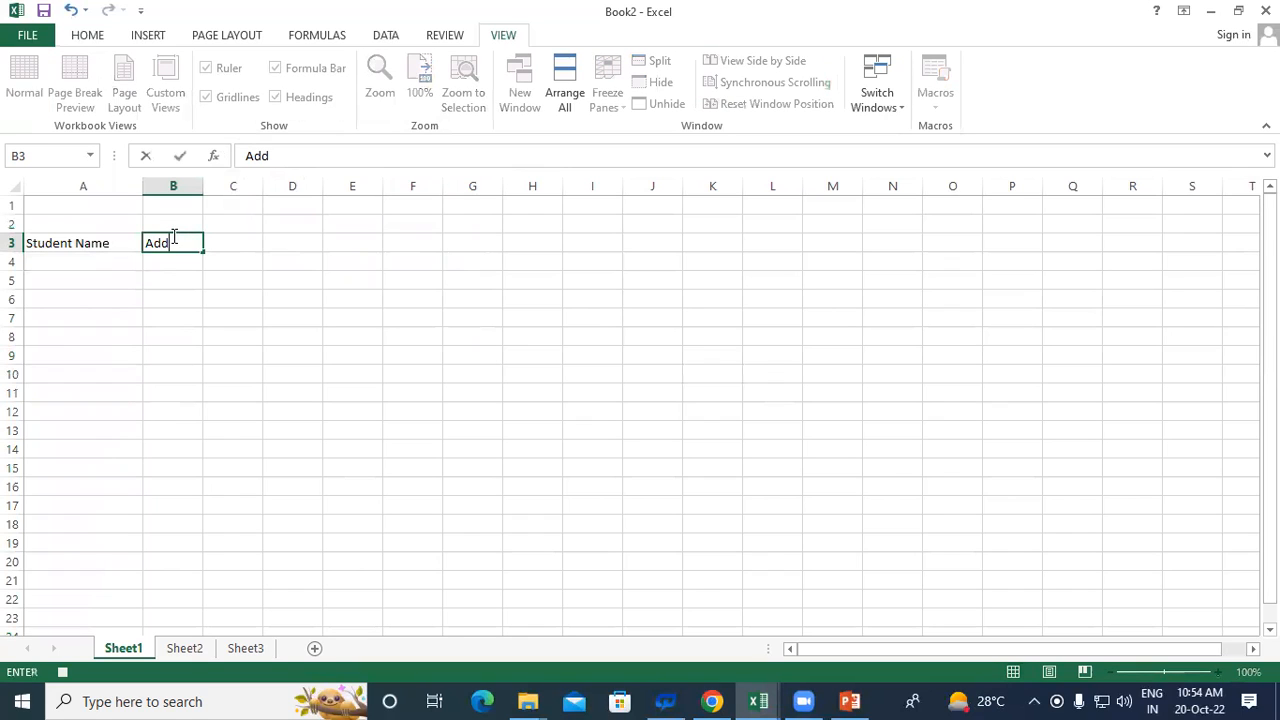
text(ress)
key(Return)
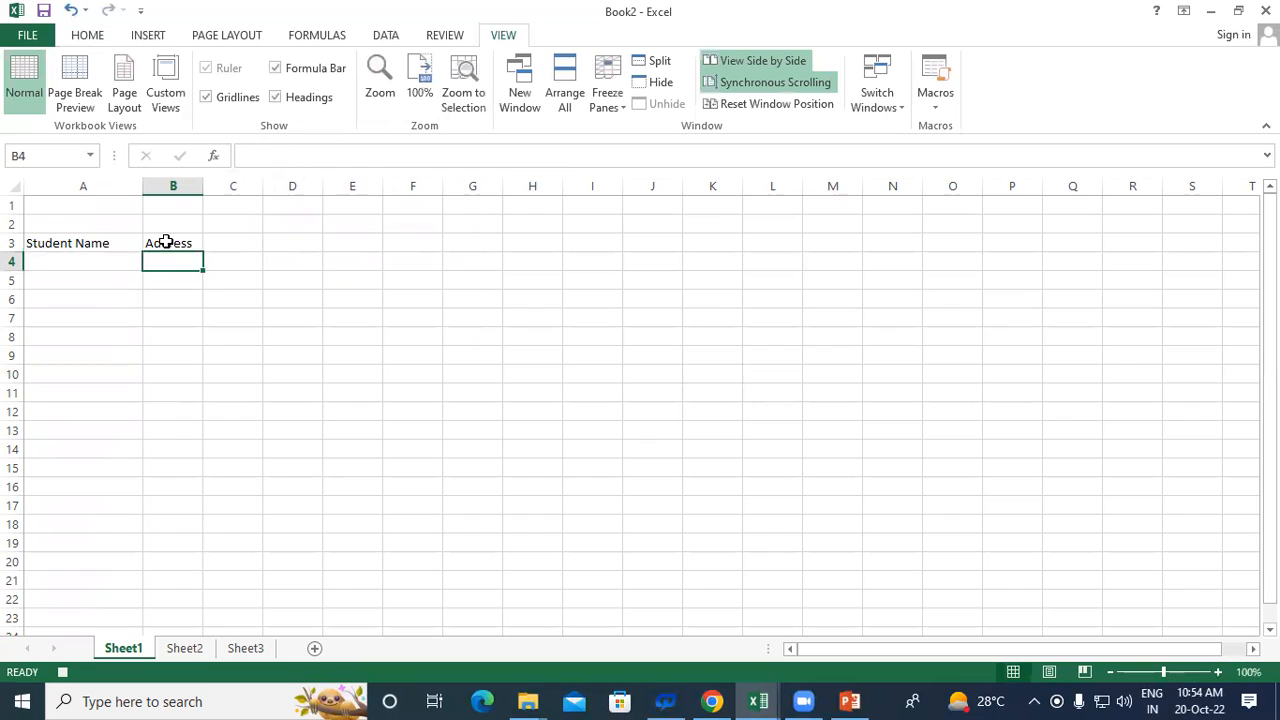
Stop recording the macro and select an empty cell away from the headings.
click(936, 95)
click(937, 153)
click(452, 292)
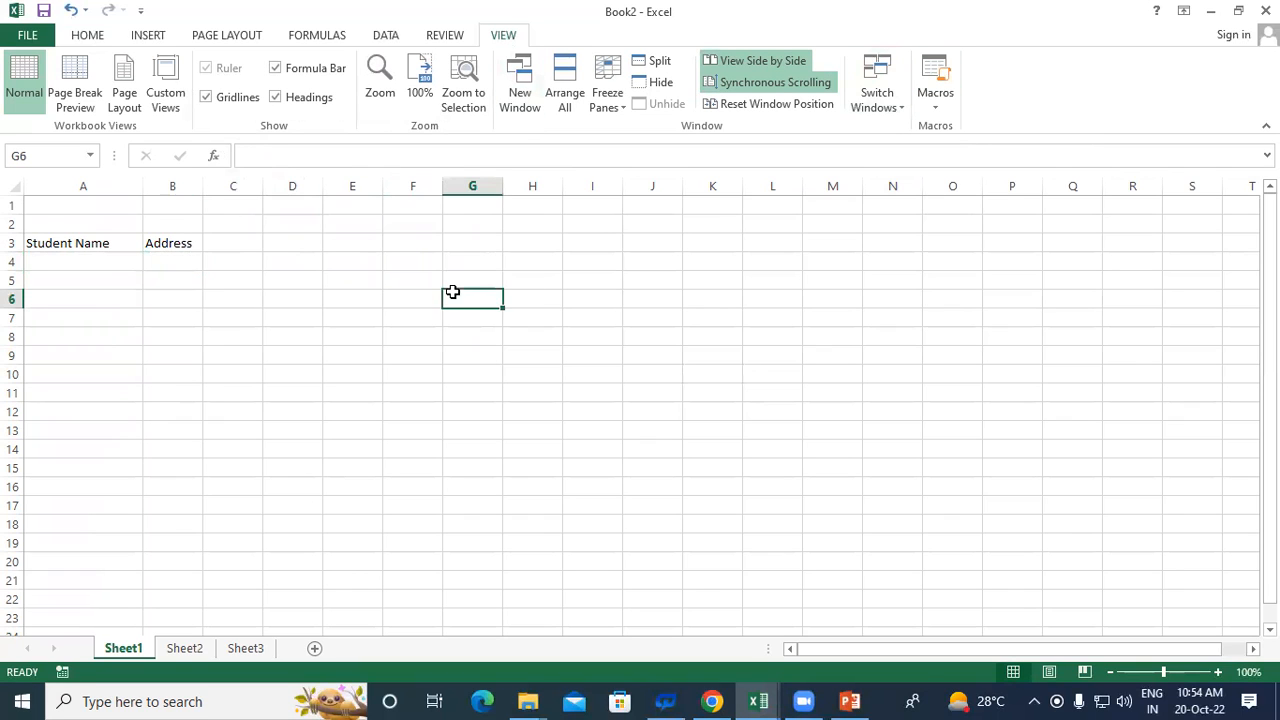
Run the recorded macro on Sheet3 starting from cell A2.
click(244, 648)
click(68, 224)
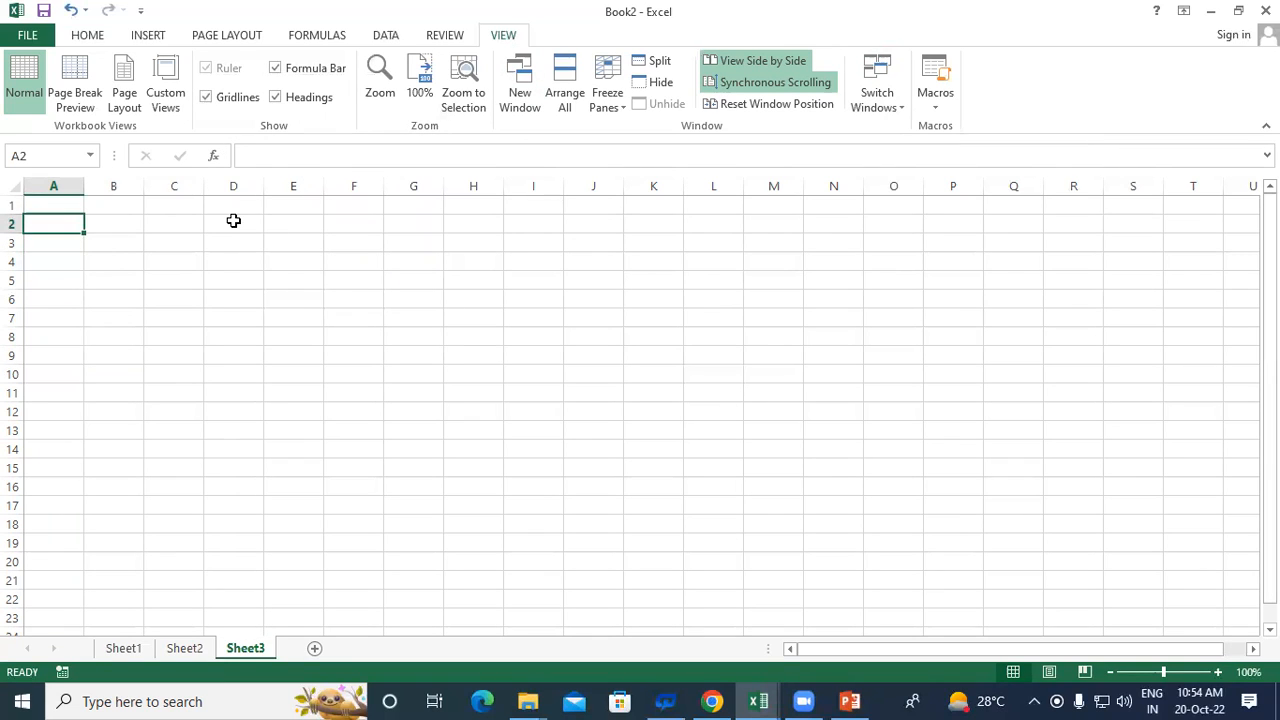
key(ctrl+m)
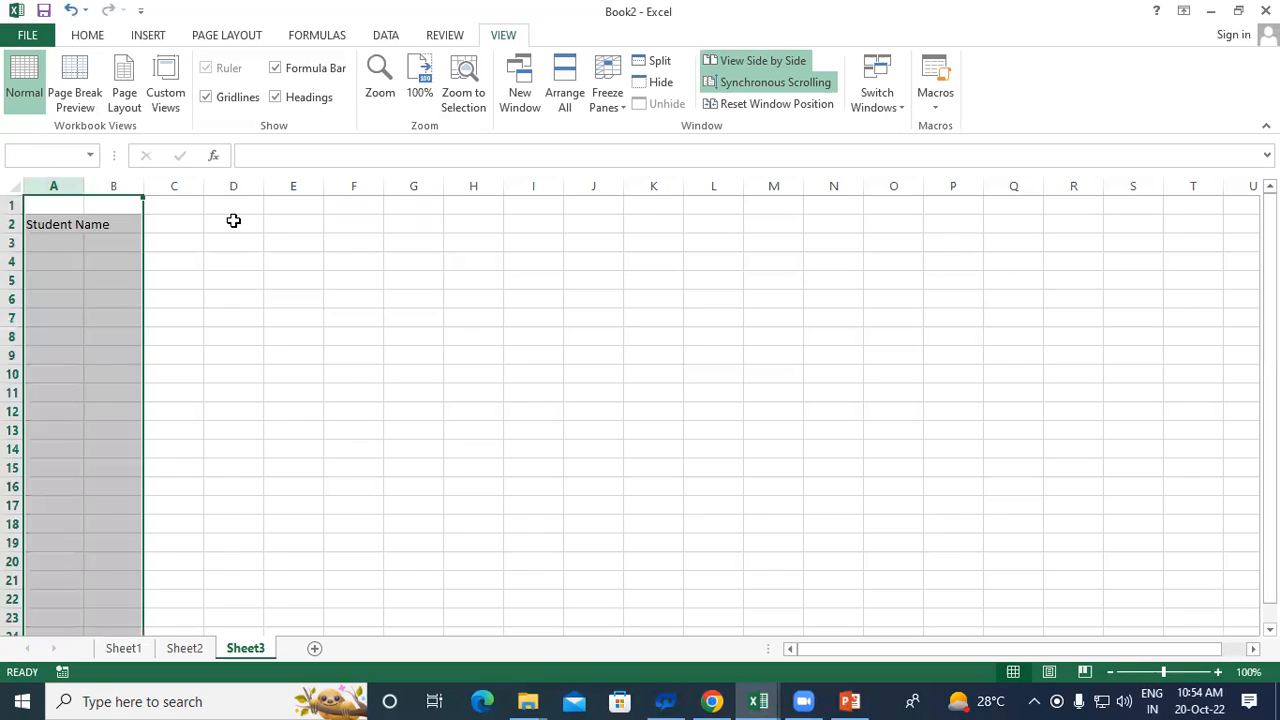
Move the "Address" heading on Sheet3 from cell B3 to B2, beside "Student Name".
click(175, 242)
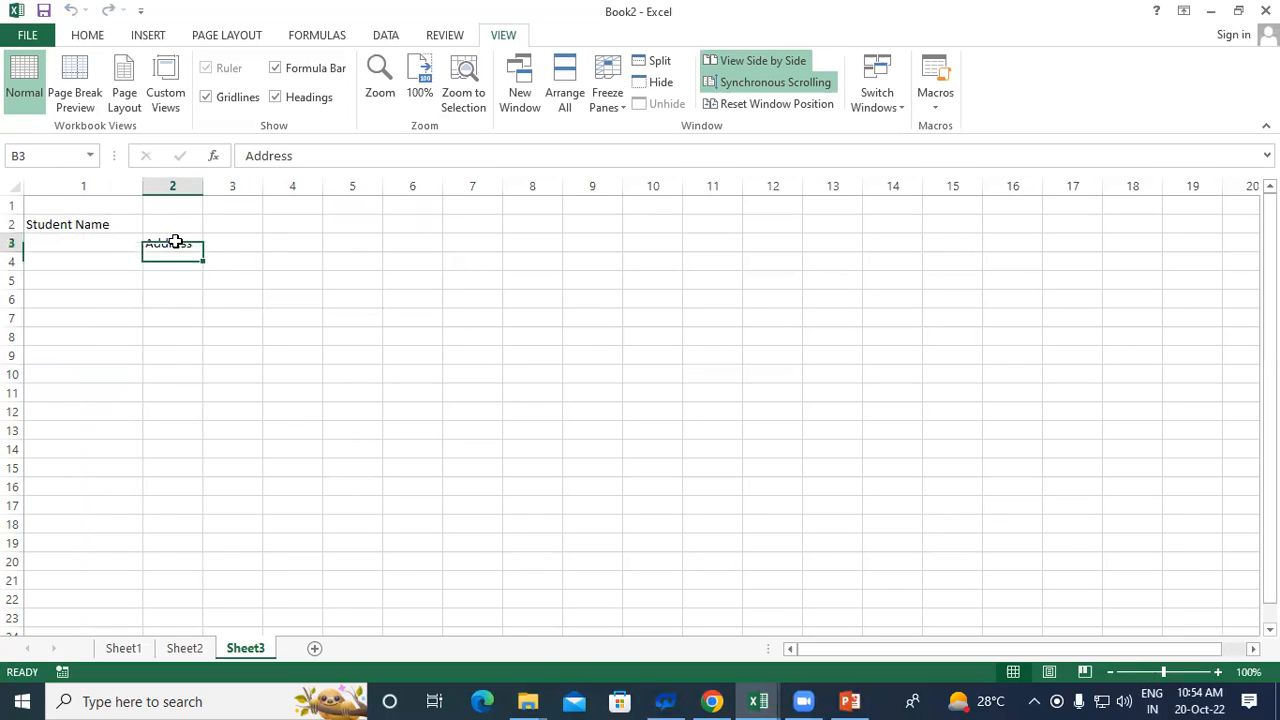
drag(175, 242, 174, 216)
click(277, 219)
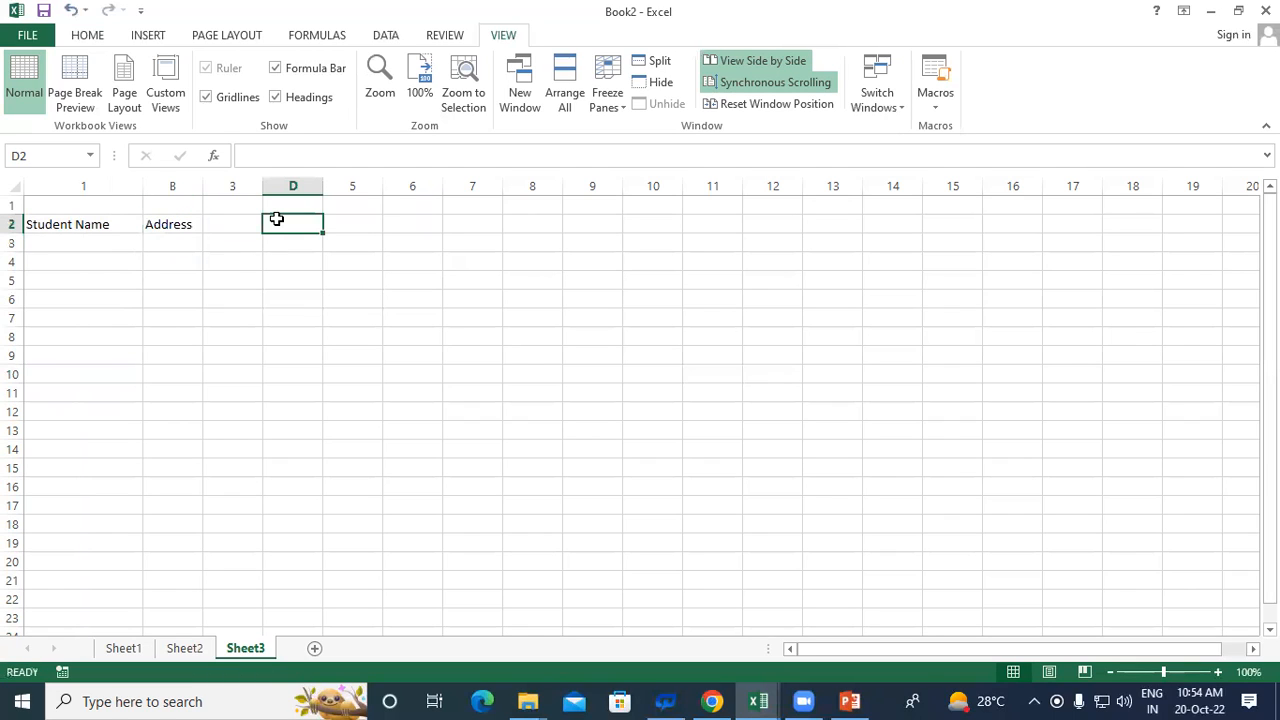